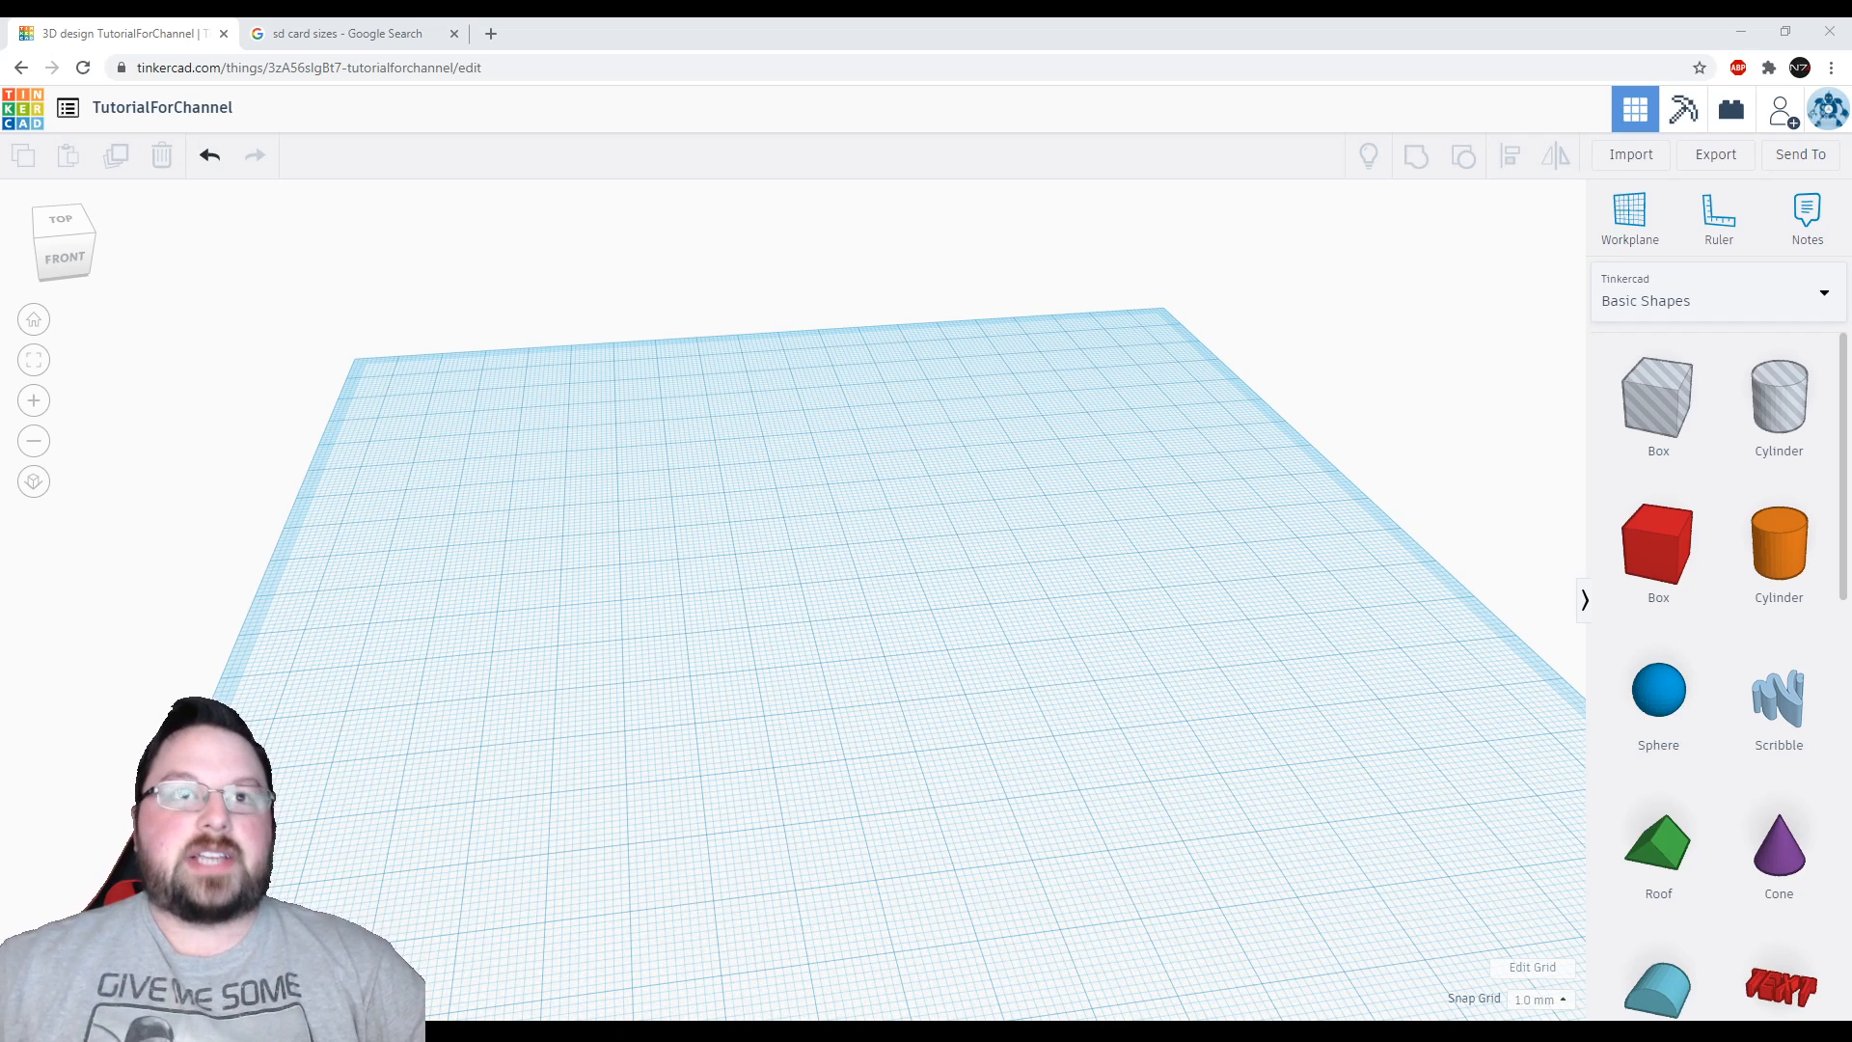
Place a solid red box on the workplane and stretch it lengthwise to about twice its width
{"action": "left_click", "coordinate": [365, 37]}
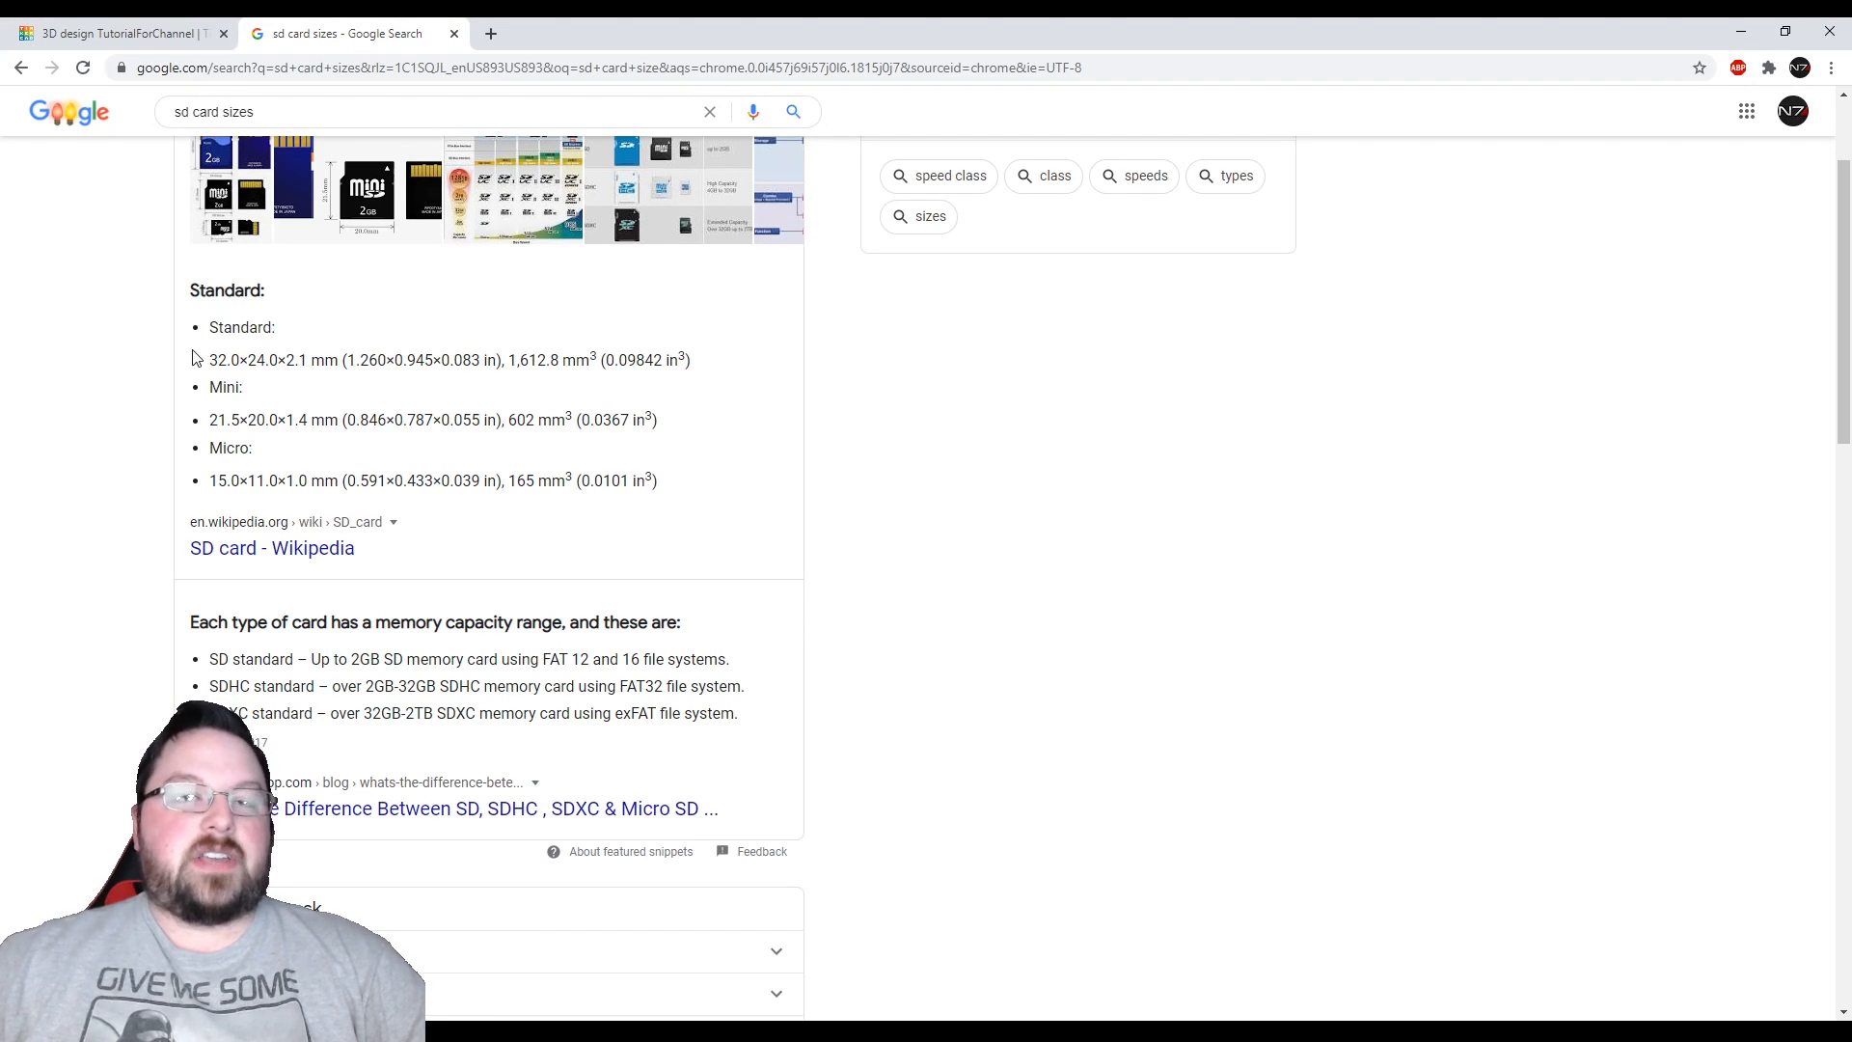
{"action": "left_click", "coordinate": [83, 32]}
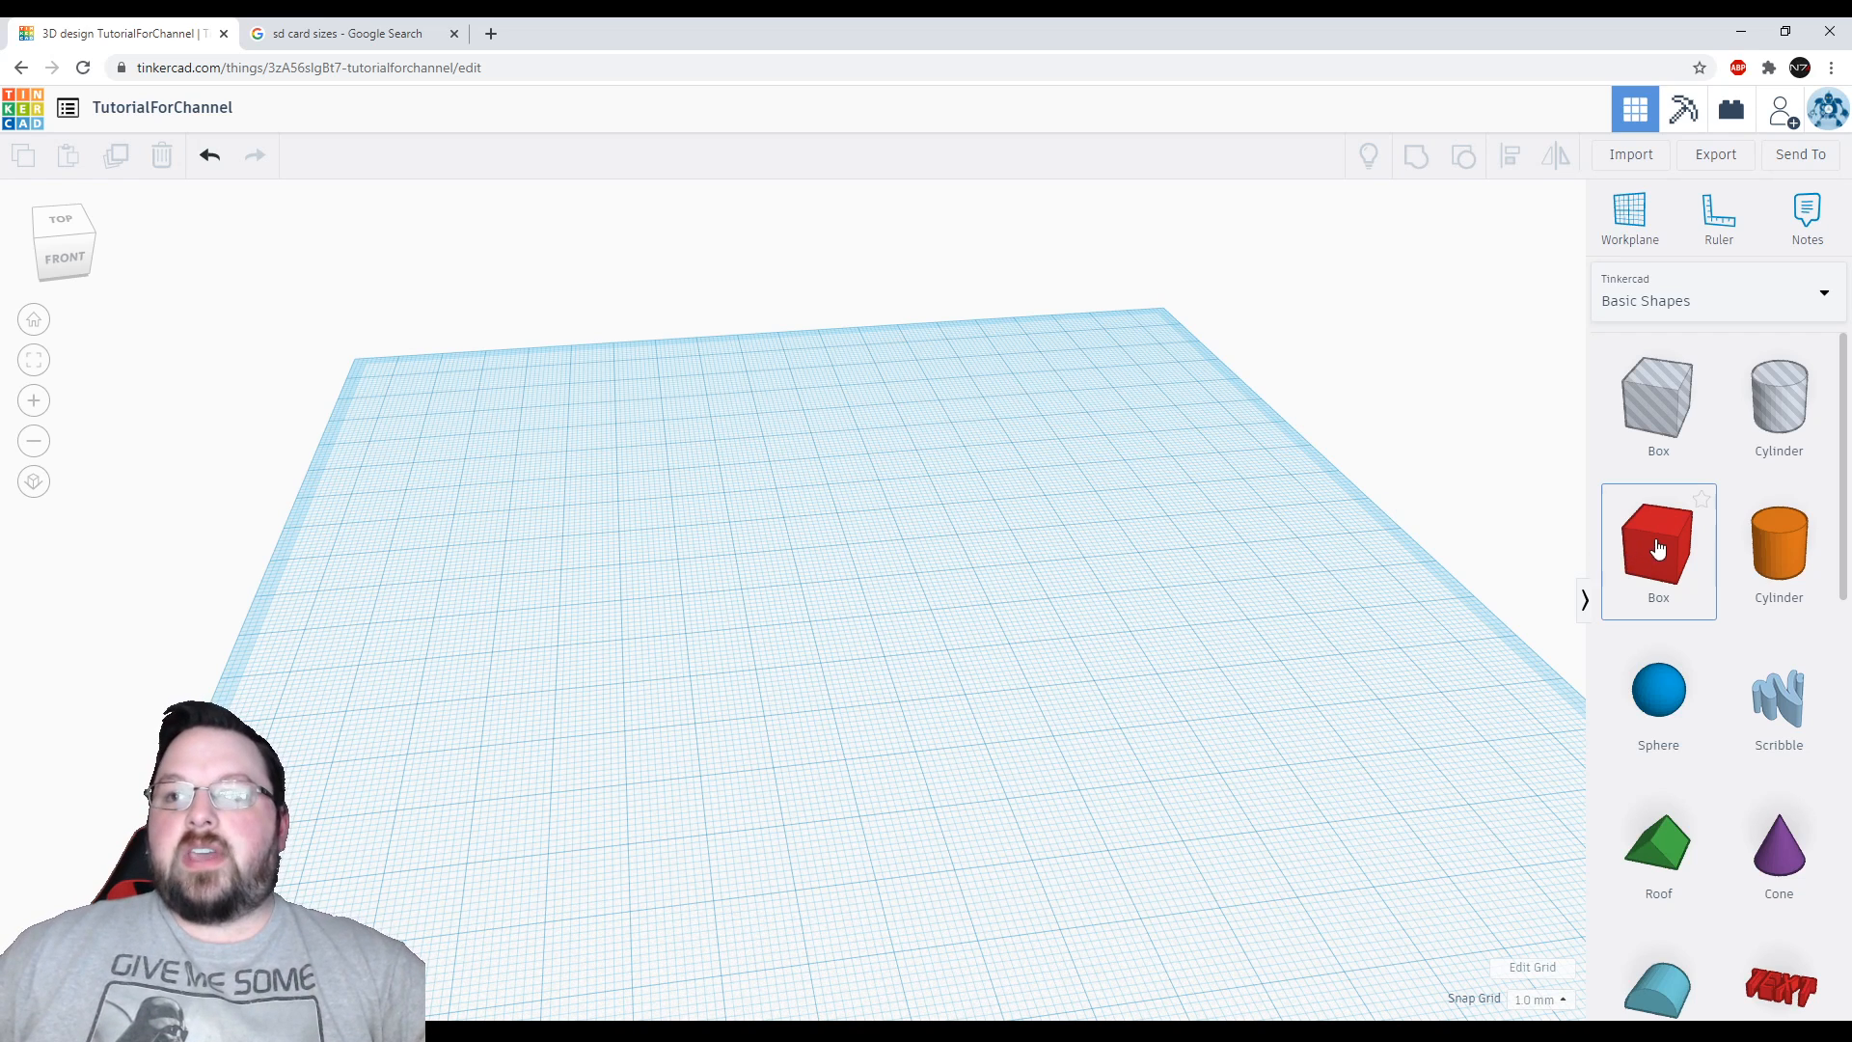
{"action": "left_click", "coordinate": [789, 586]}
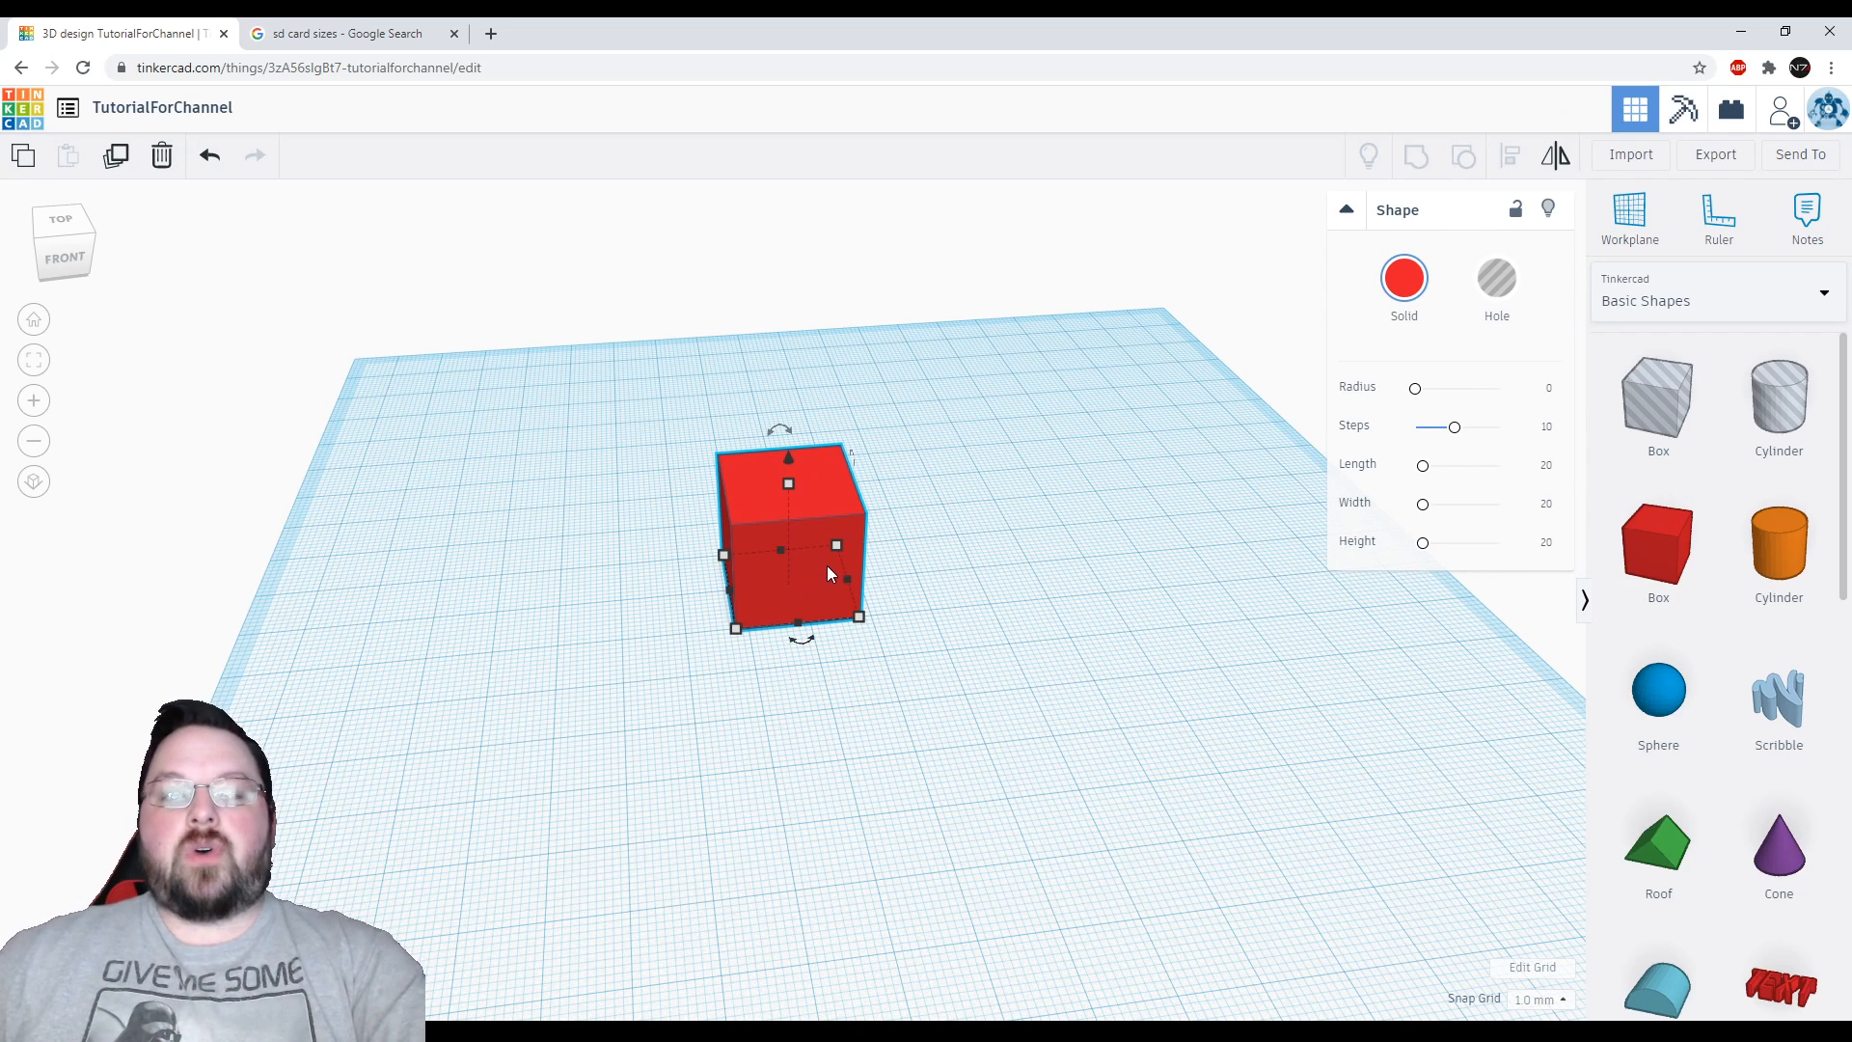
{"action": "left_click_drag", "start_coordinate": [848, 577], "coordinate": [959, 560]}
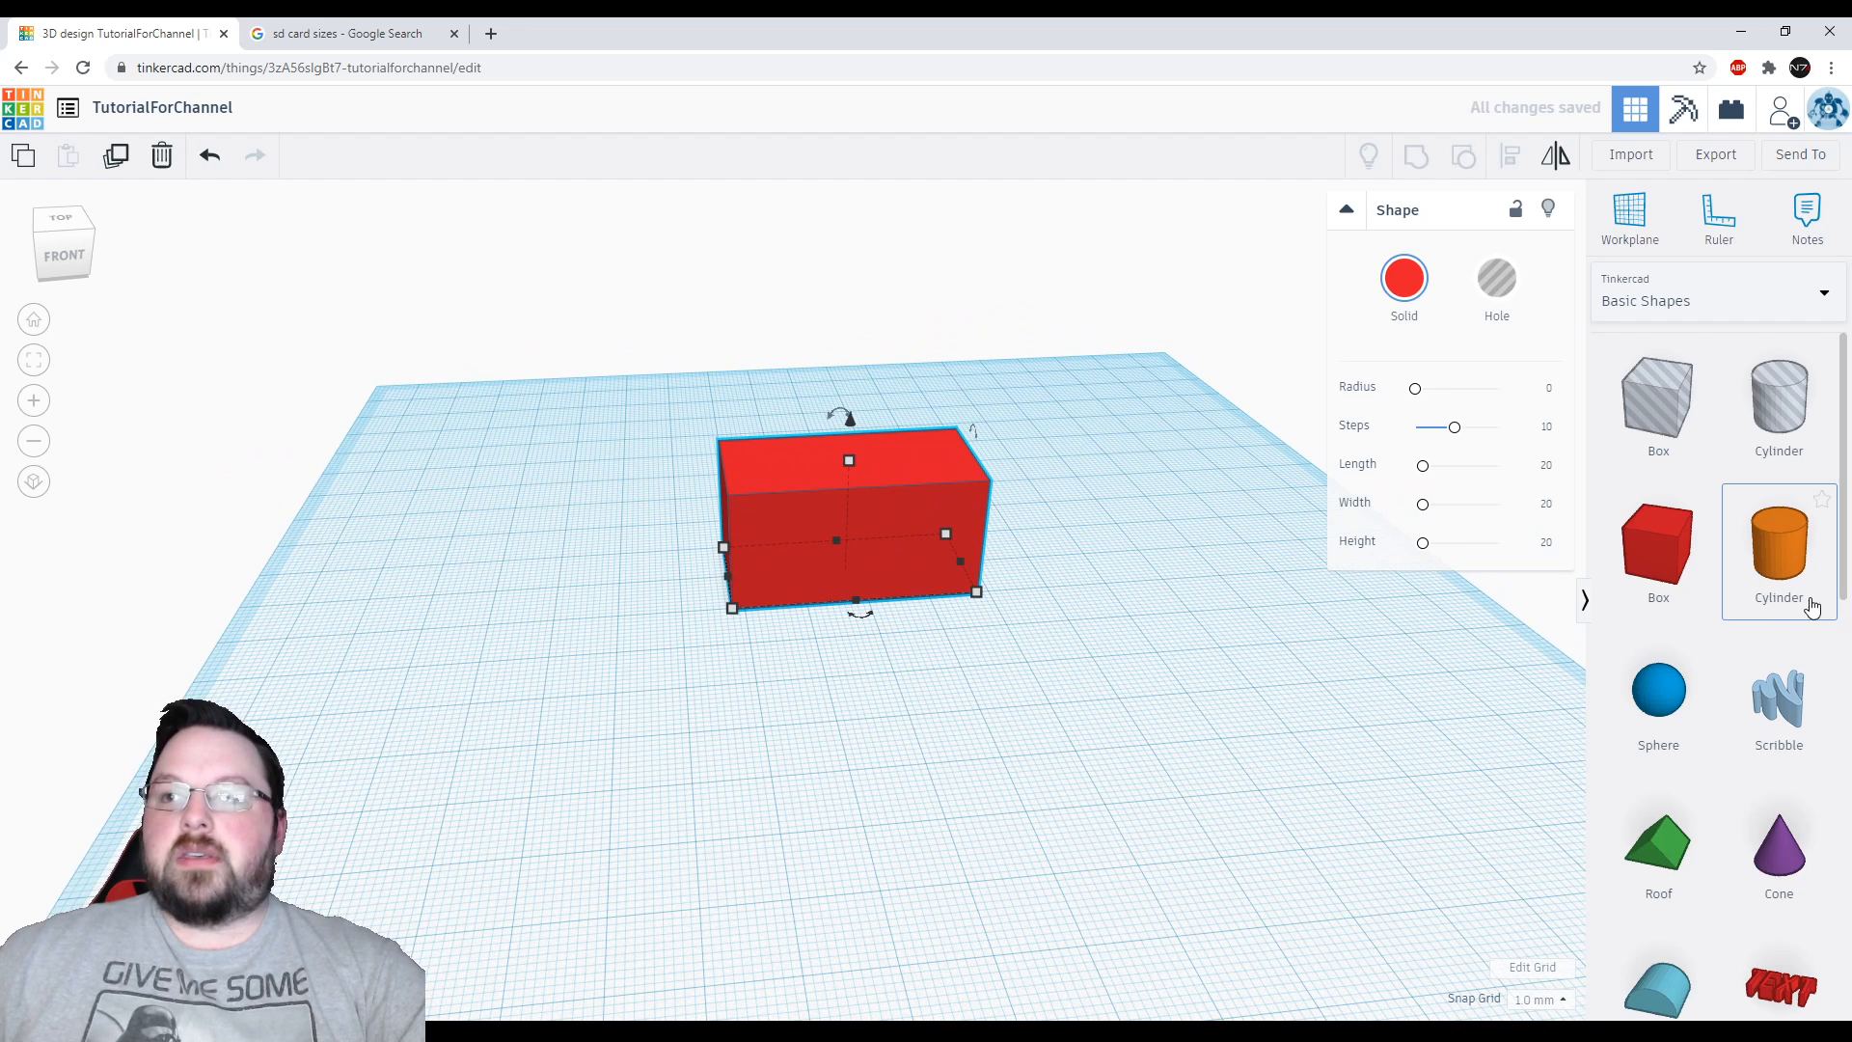
Add an orange cylinder, lay it on its side and fit it over the red box as a rounded chest lid
{"action": "left_click_drag", "start_coordinate": [1812, 606], "coordinate": [941, 645]}
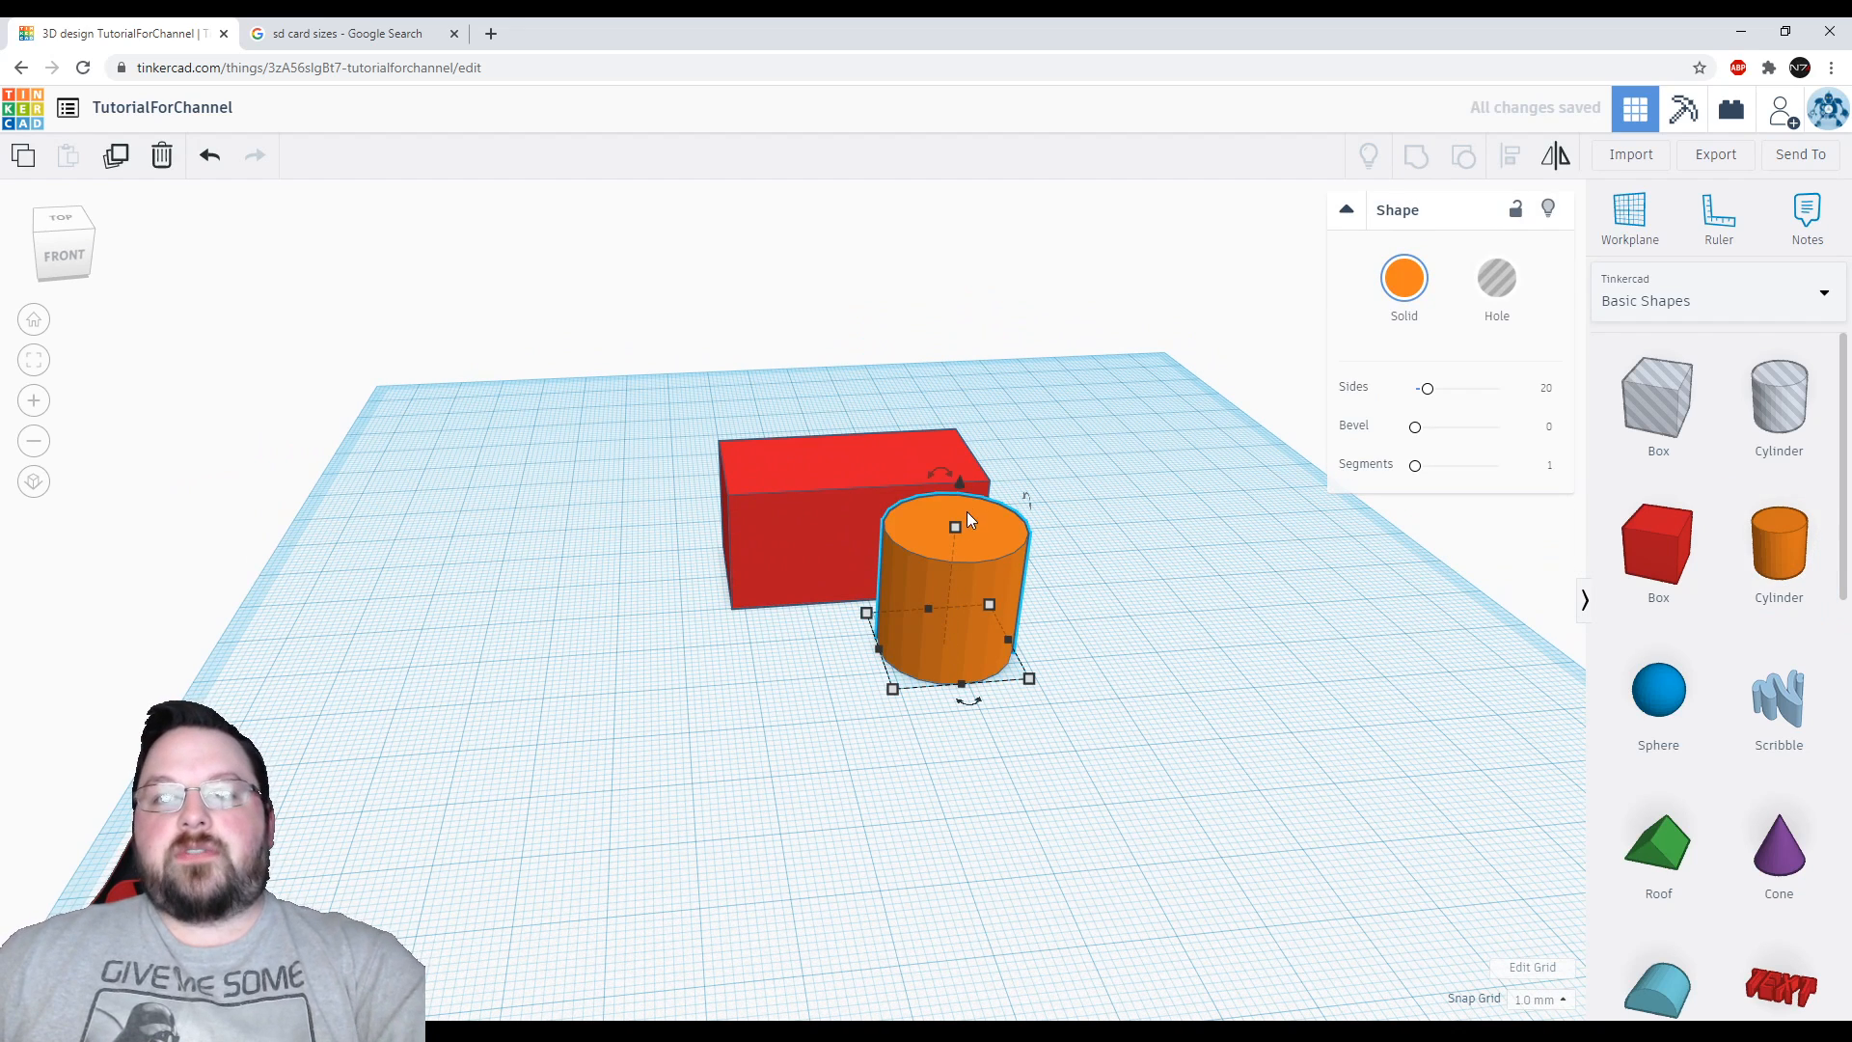
{"action": "left_click_drag", "start_coordinate": [939, 472], "coordinate": [849, 567]}
{"action": "right_click_drag", "start_coordinate": [743, 652], "coordinate": [1017, 583]}
{"action": "left_click_drag", "start_coordinate": [1017, 582], "coordinate": [830, 553]}
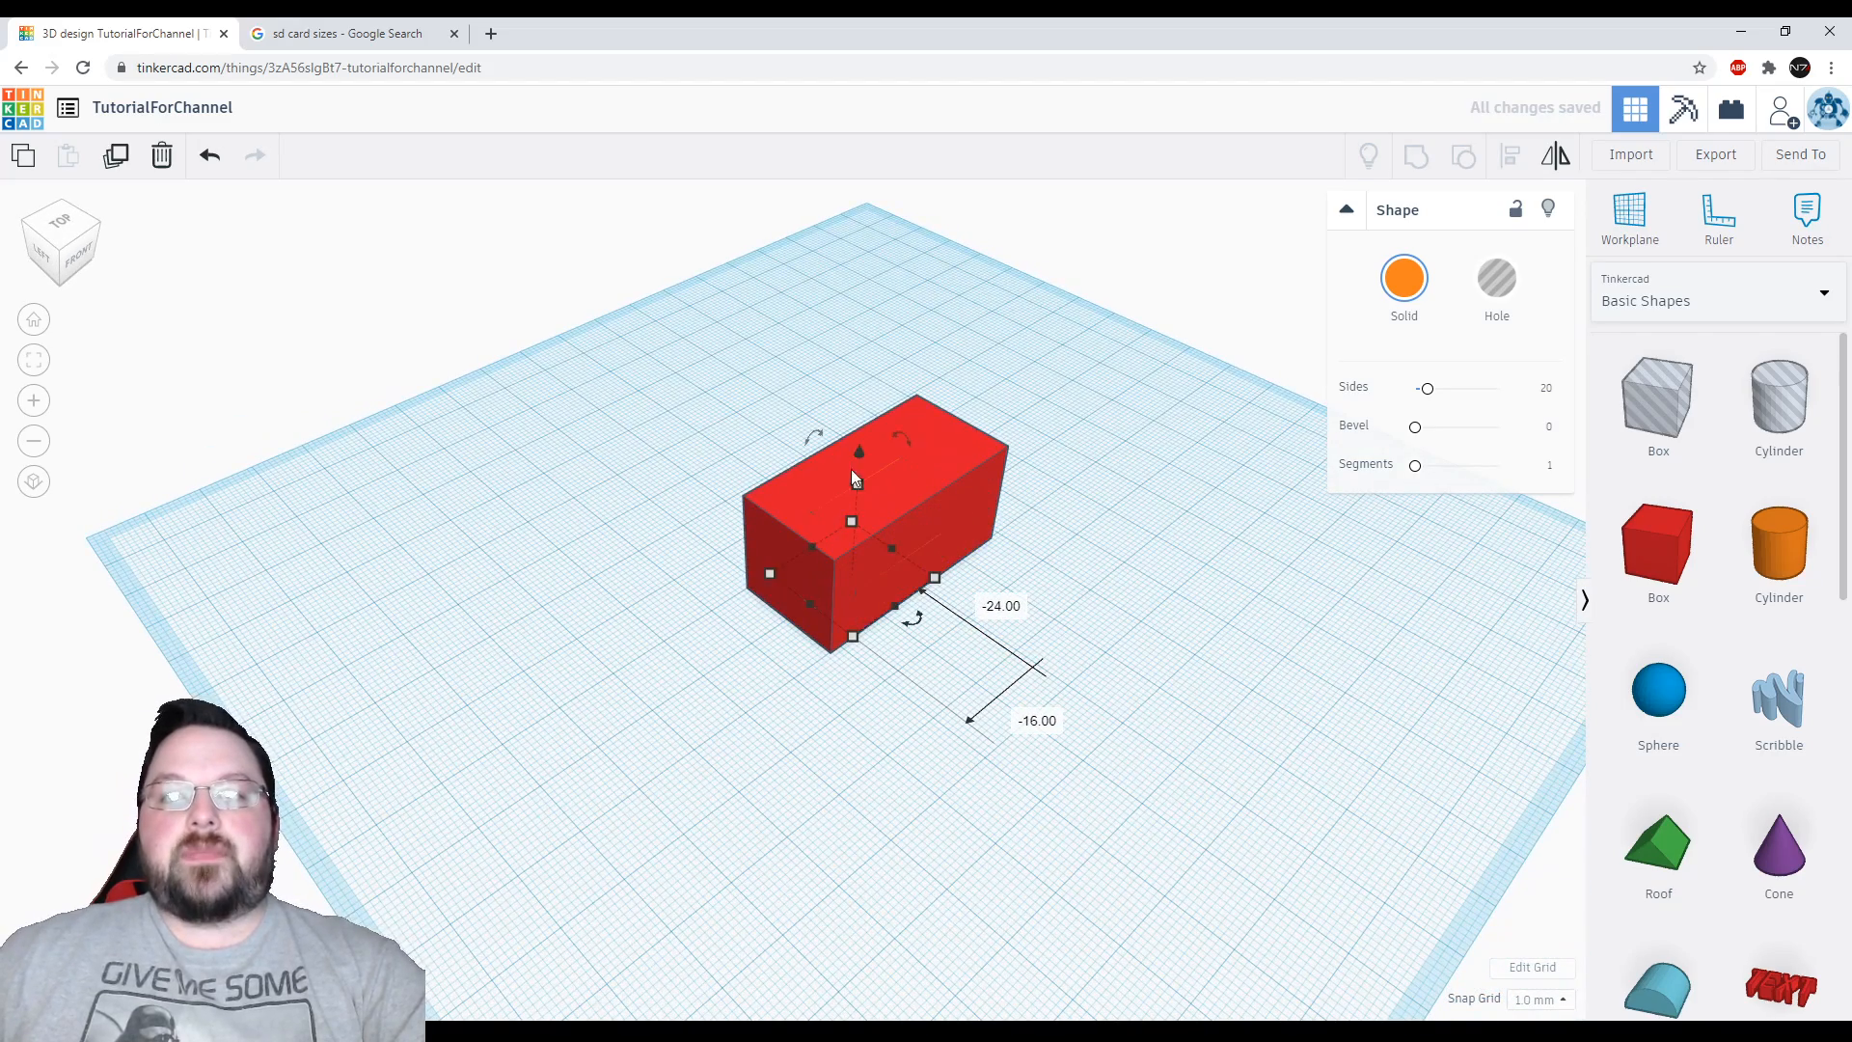
{"action": "left_click_drag", "start_coordinate": [859, 451], "coordinate": [860, 407]}
{"action": "right_click_drag", "start_coordinate": [860, 407], "coordinate": [1107, 735]}
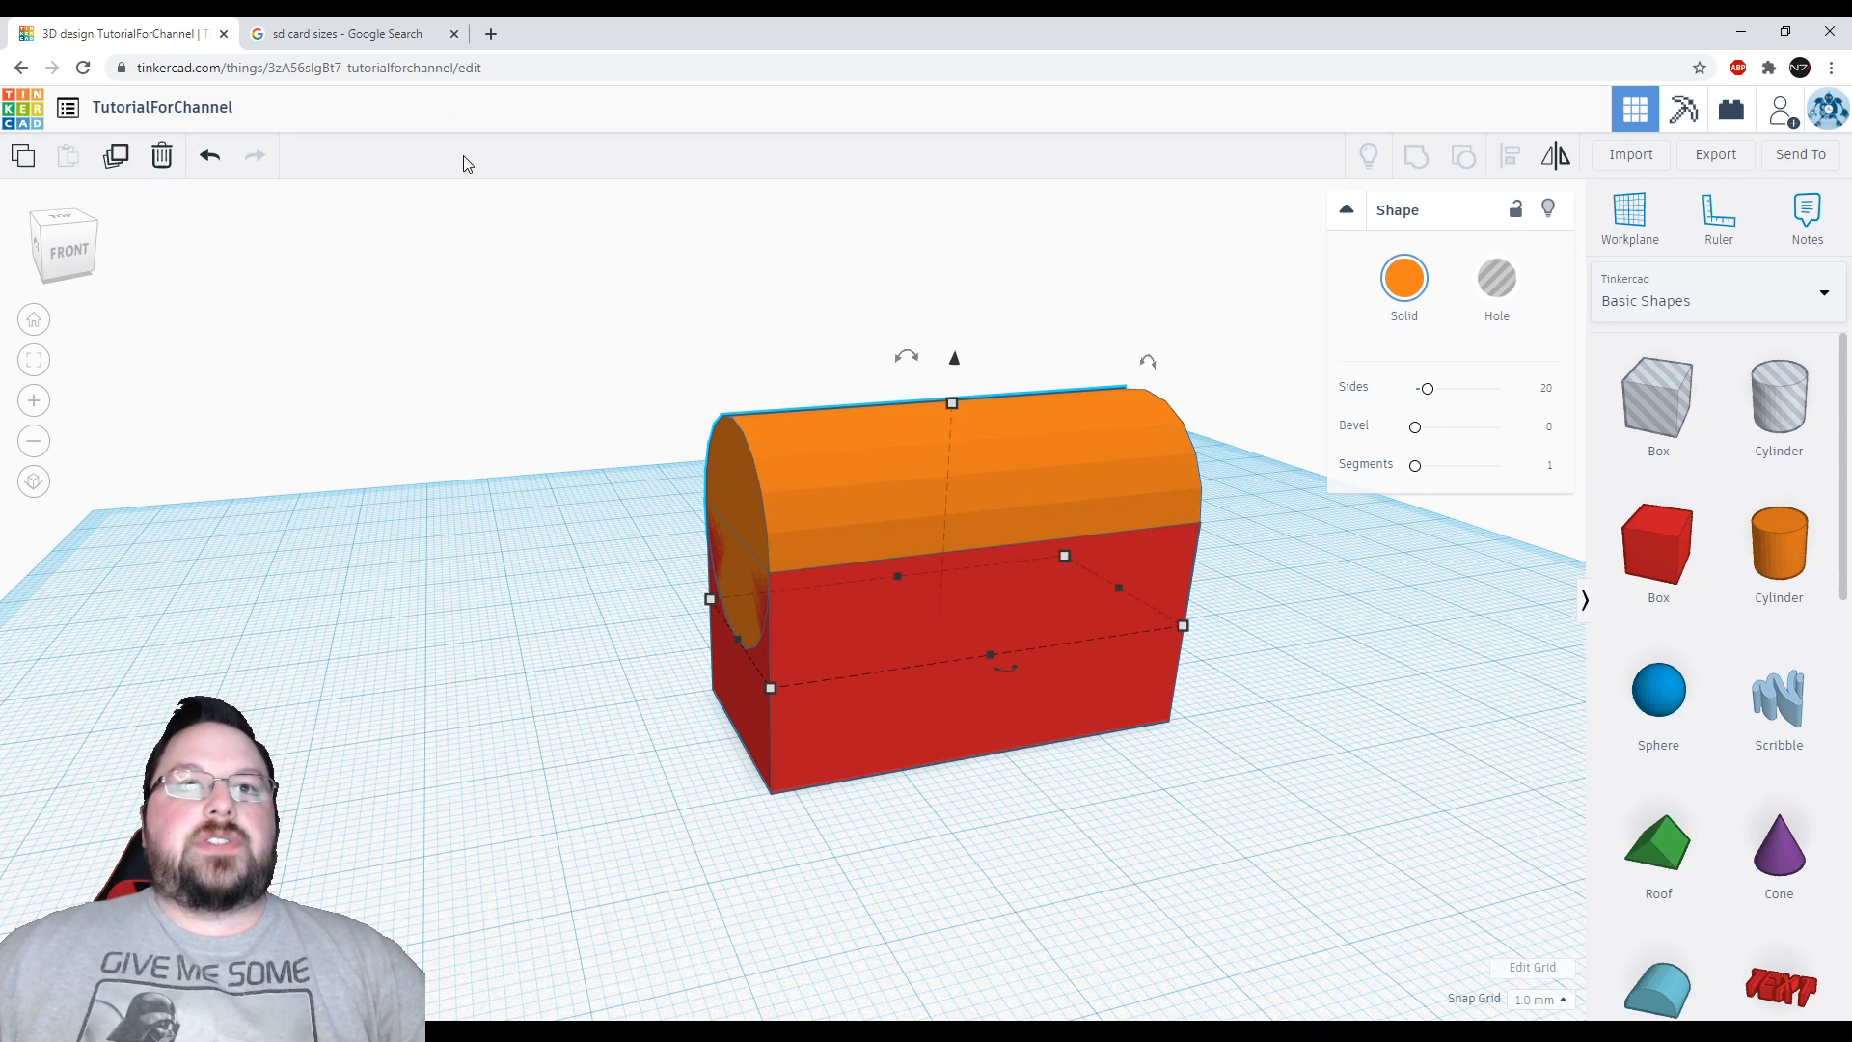
Check the standard SD card dimensions in the Google search results
{"action": "left_click", "coordinate": [343, 34]}
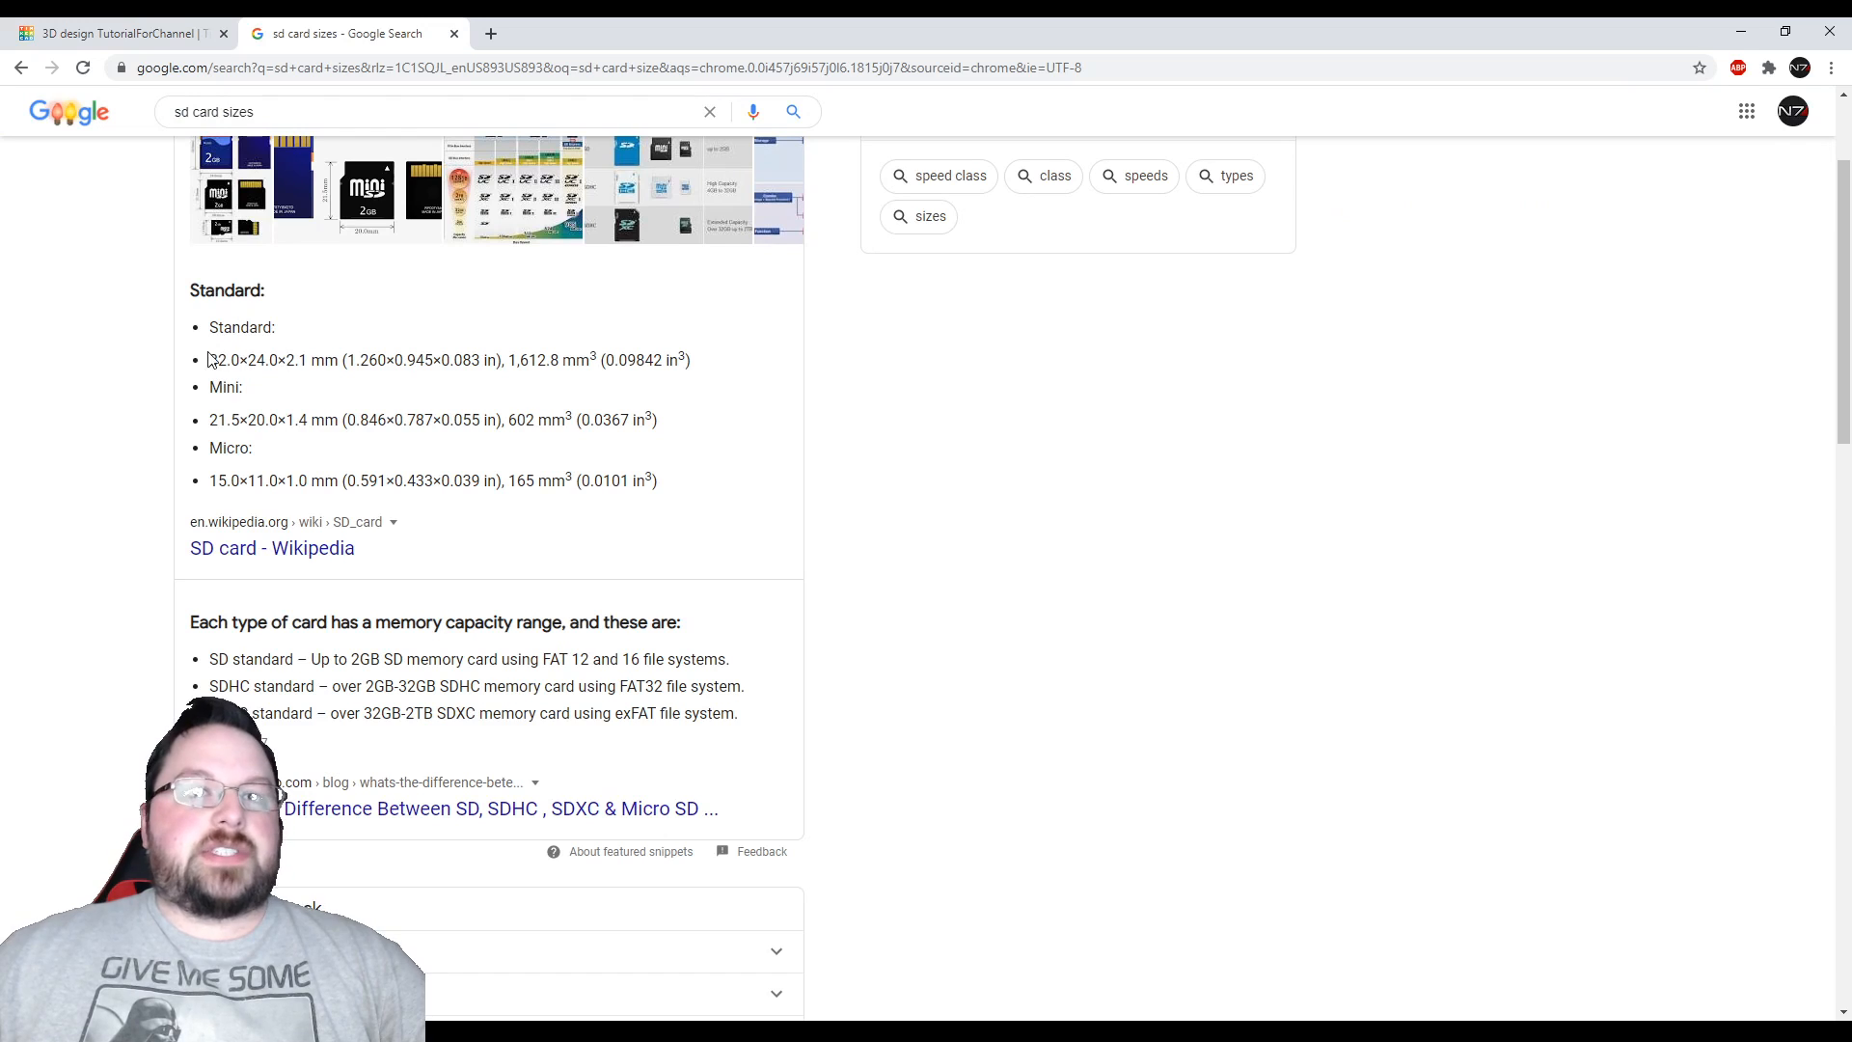
{"action": "left_click_drag", "start_coordinate": [211, 359], "coordinate": [244, 357]}
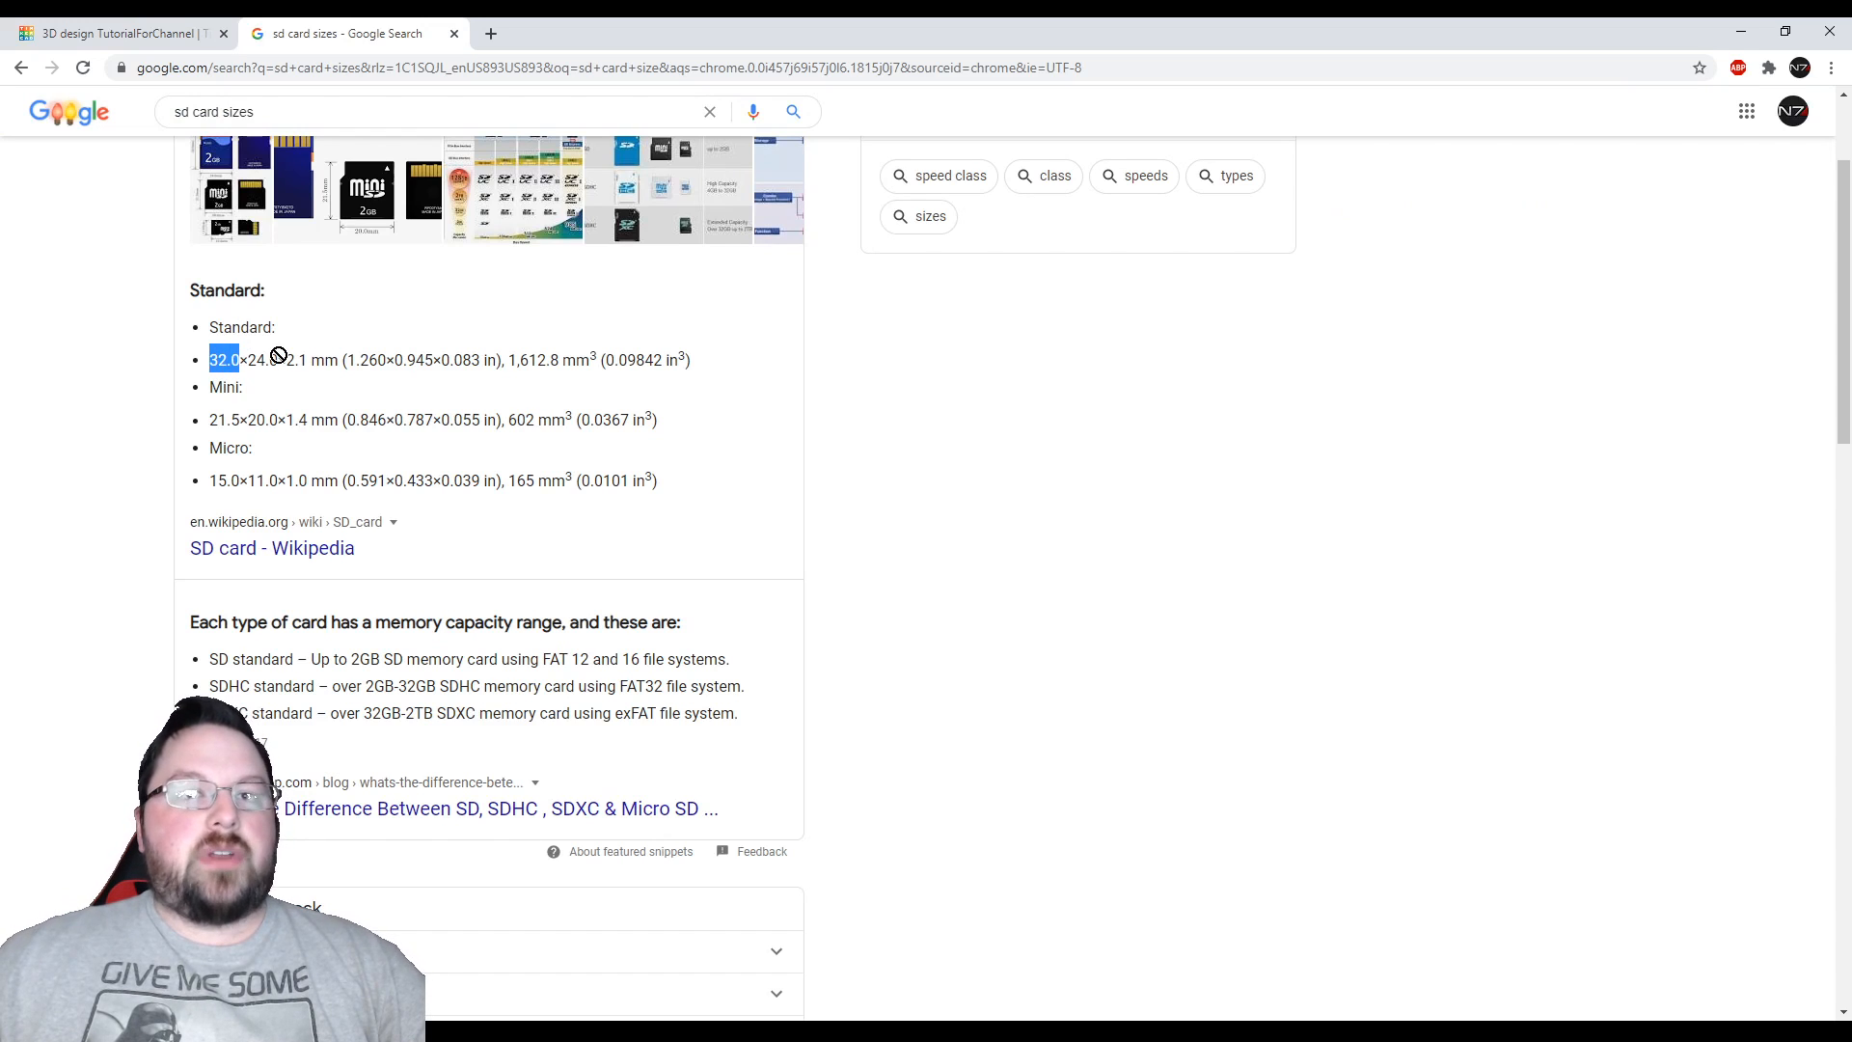
{"action": "left_click", "coordinate": [284, 361]}
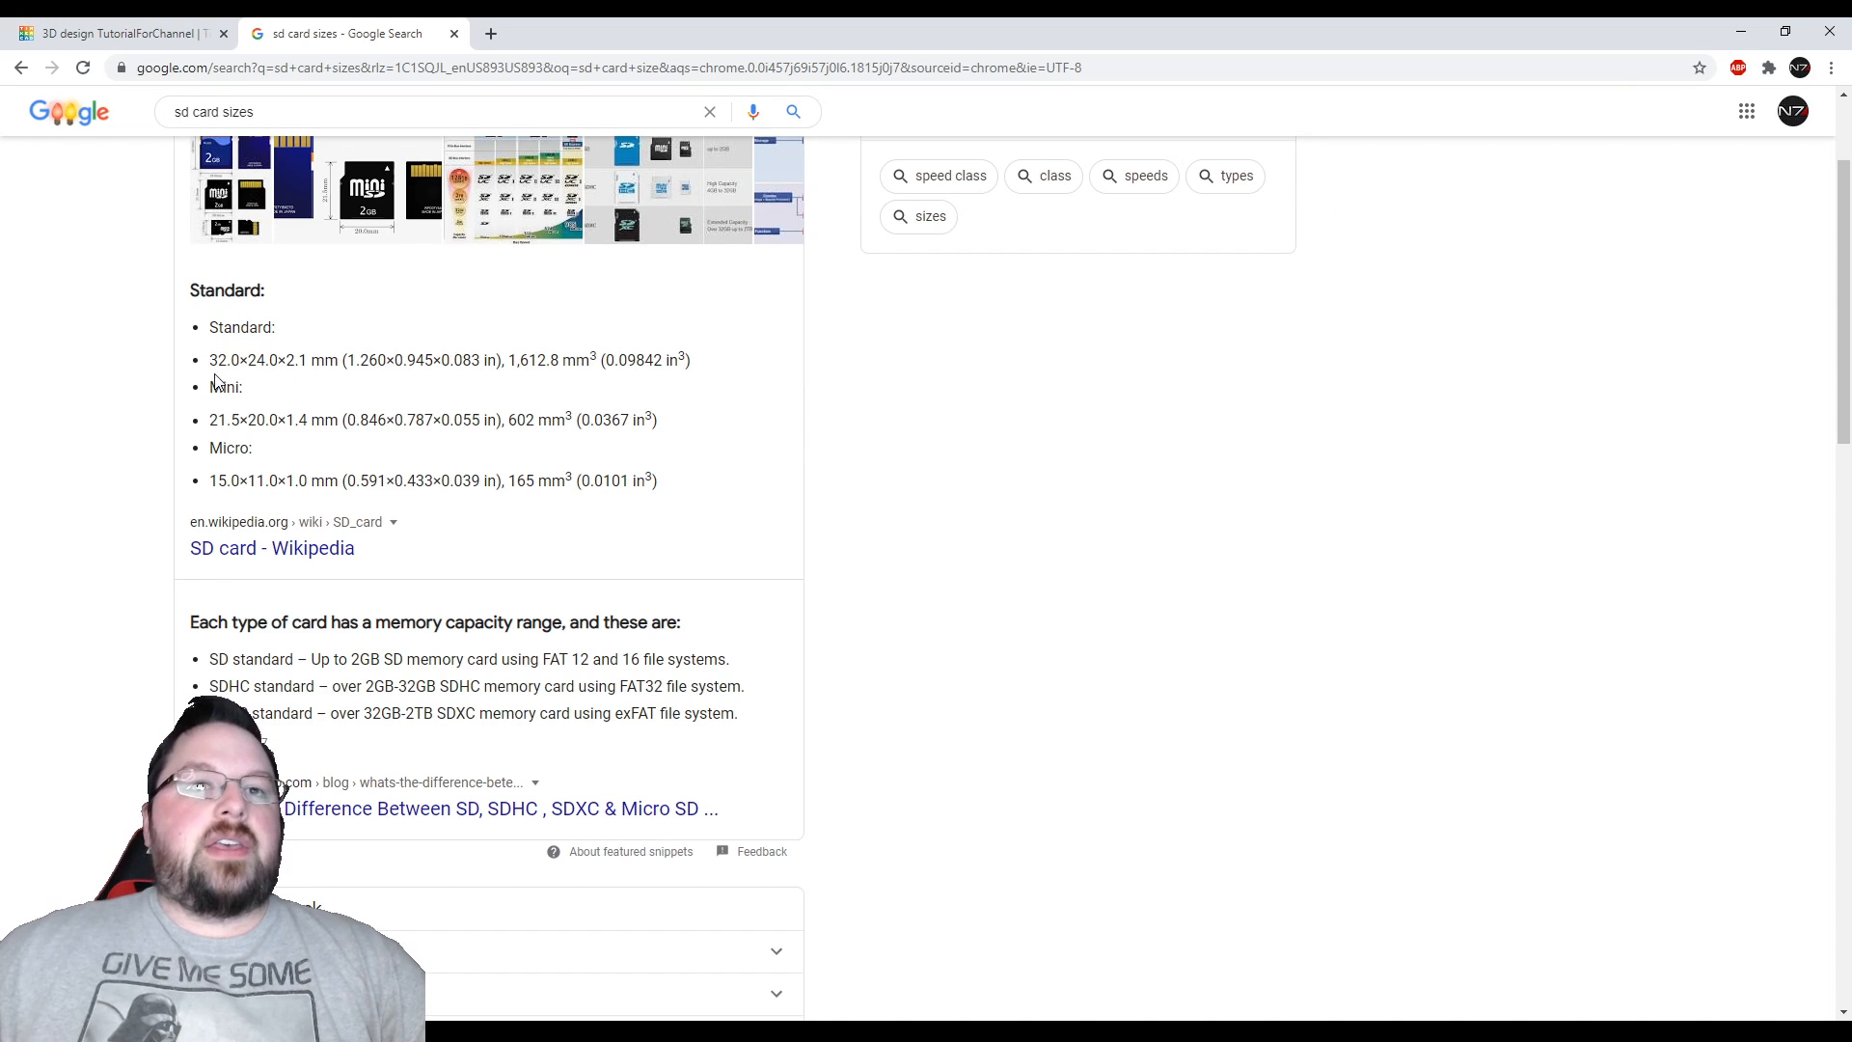
{"action": "left_click", "coordinate": [162, 35]}
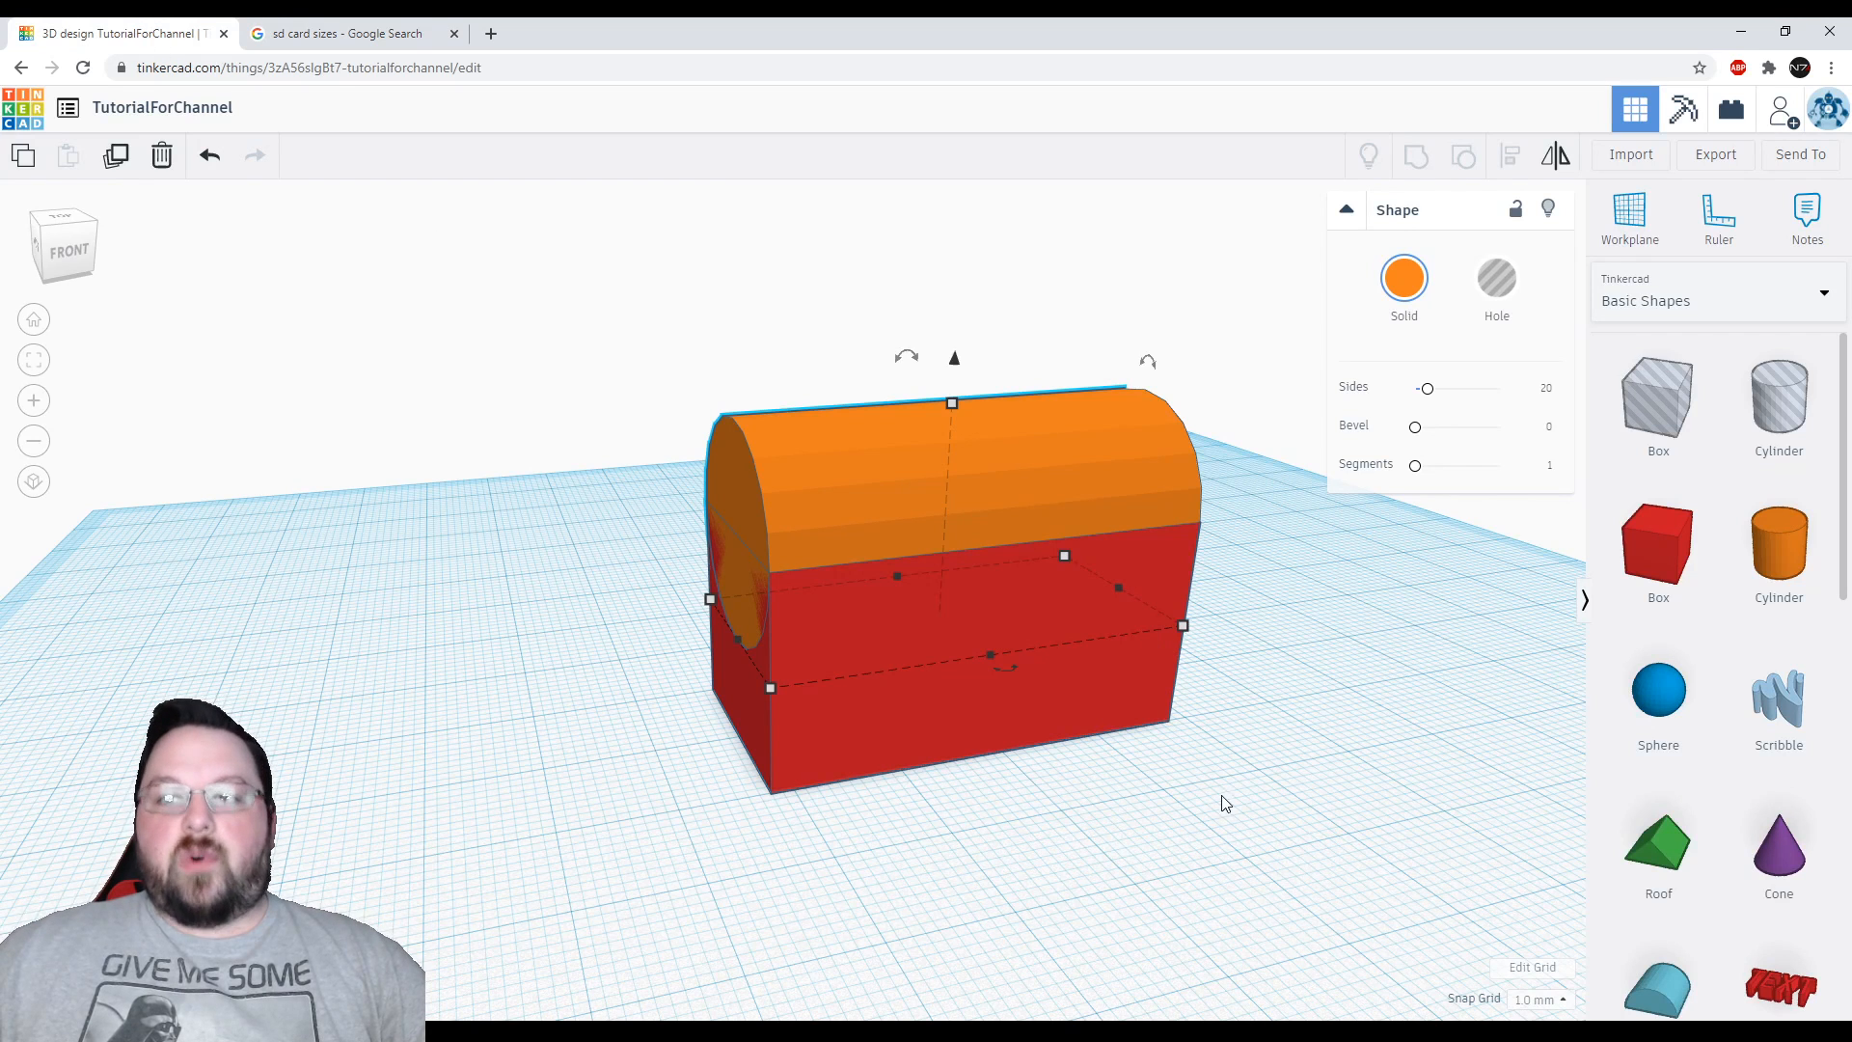
Add a second solid box in front of the chest and resize it to 32 x 24 x 2 mm as an SD card model
{"action": "left_click", "coordinate": [1179, 800]}
{"action": "left_click", "coordinate": [1050, 711]}
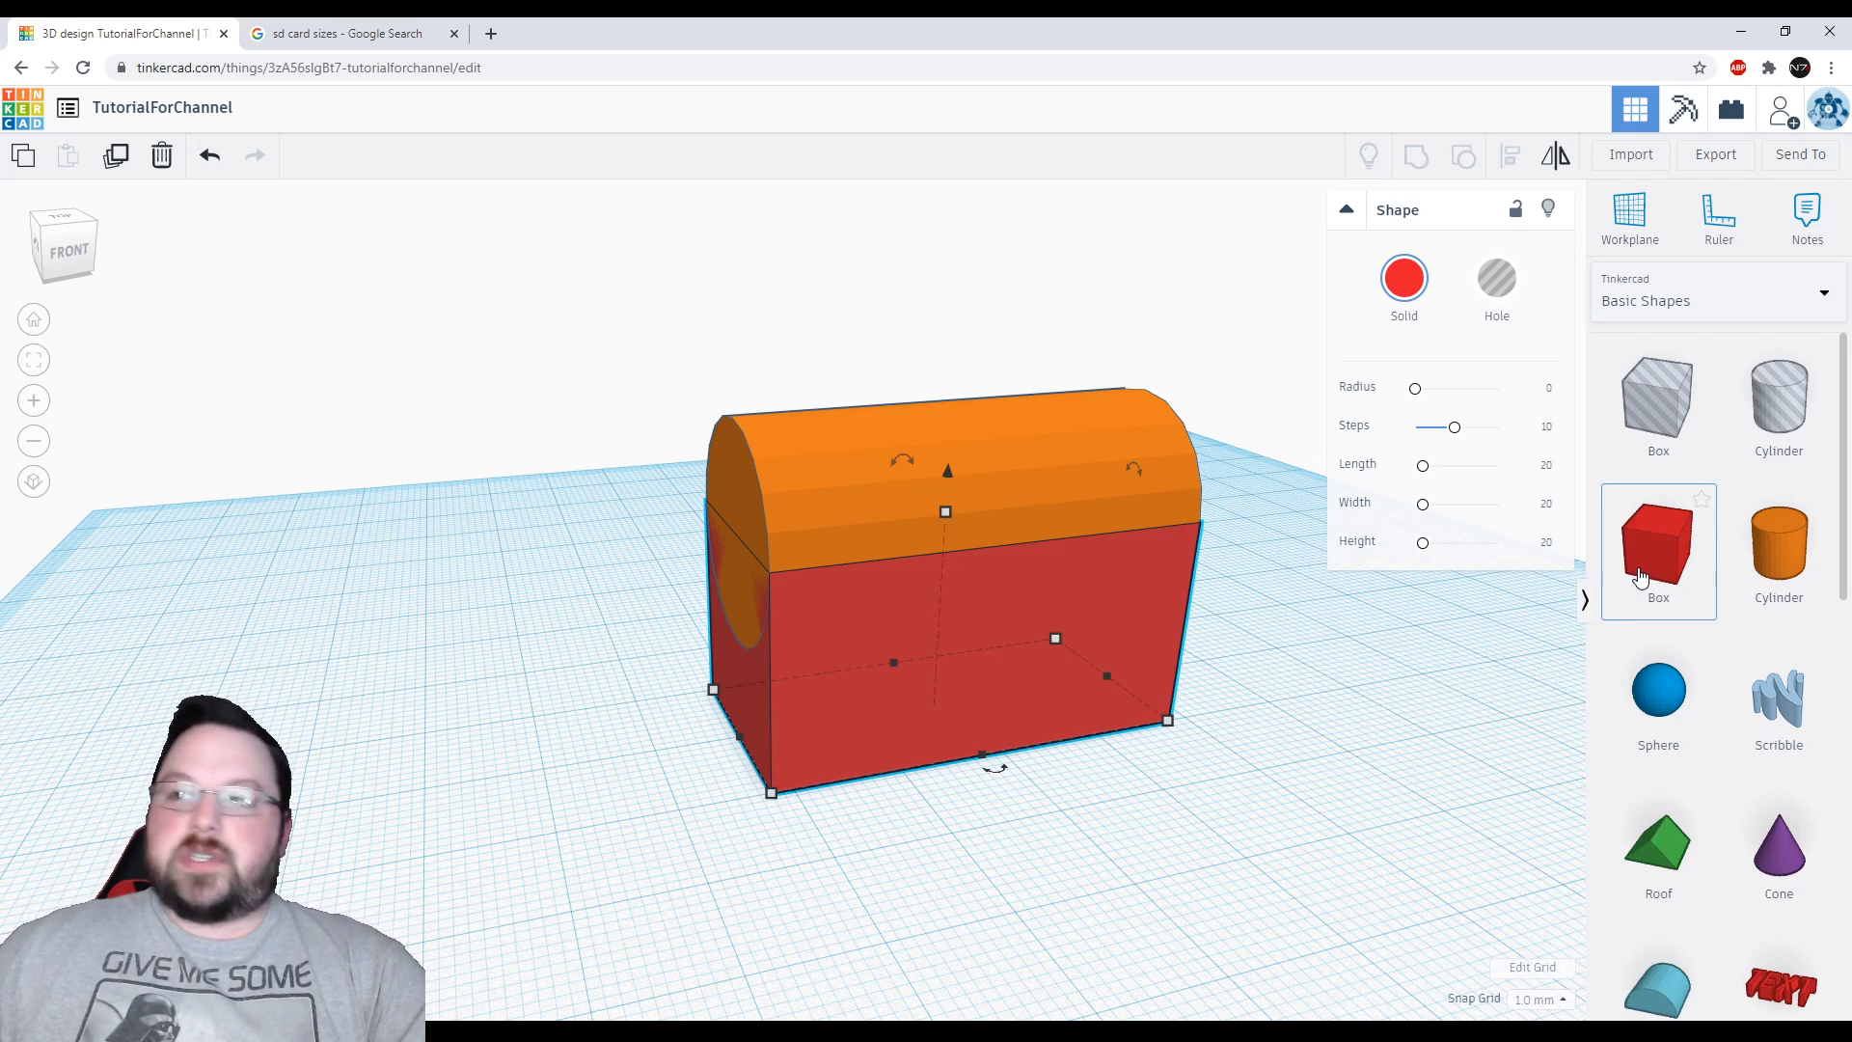
{"action": "left_click_drag", "start_coordinate": [1649, 576], "coordinate": [1177, 774]}
{"action": "left_click_drag", "start_coordinate": [1024, 764], "coordinate": [918, 789]}
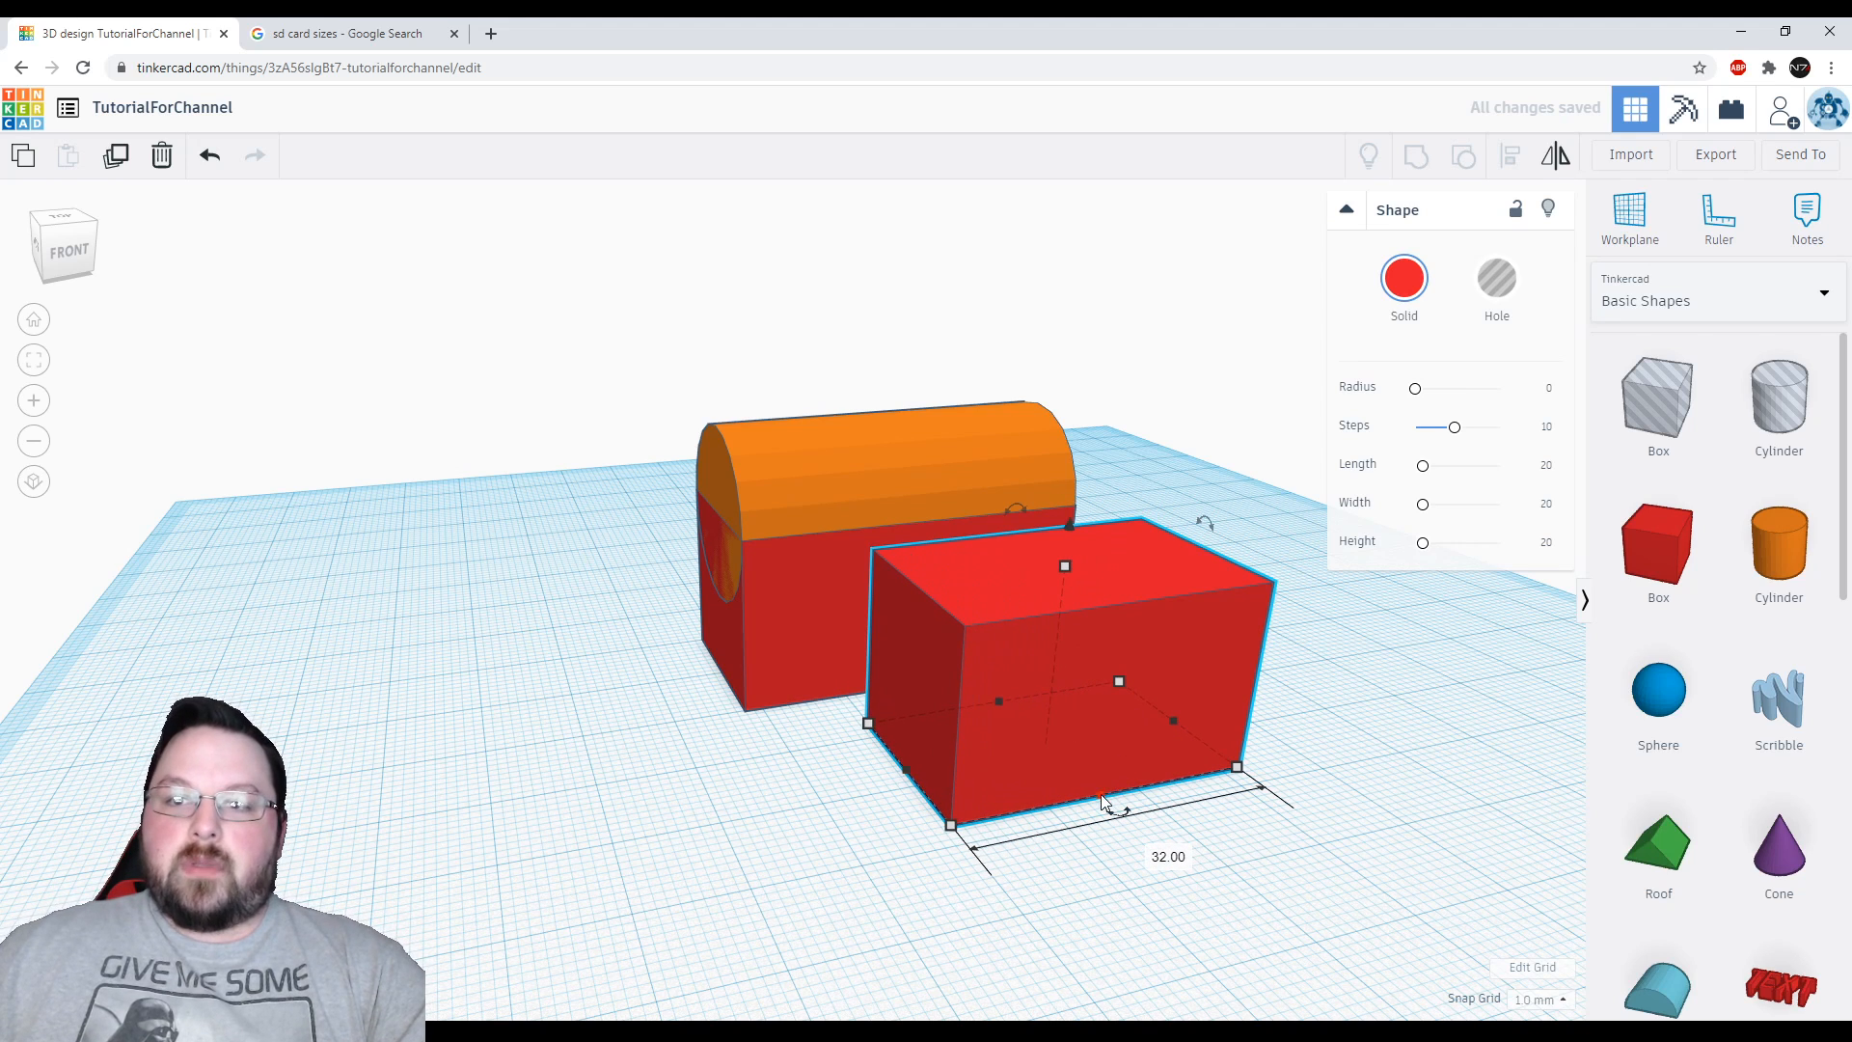
{"action": "left_click_drag", "start_coordinate": [1101, 794], "coordinate": [1125, 822]}
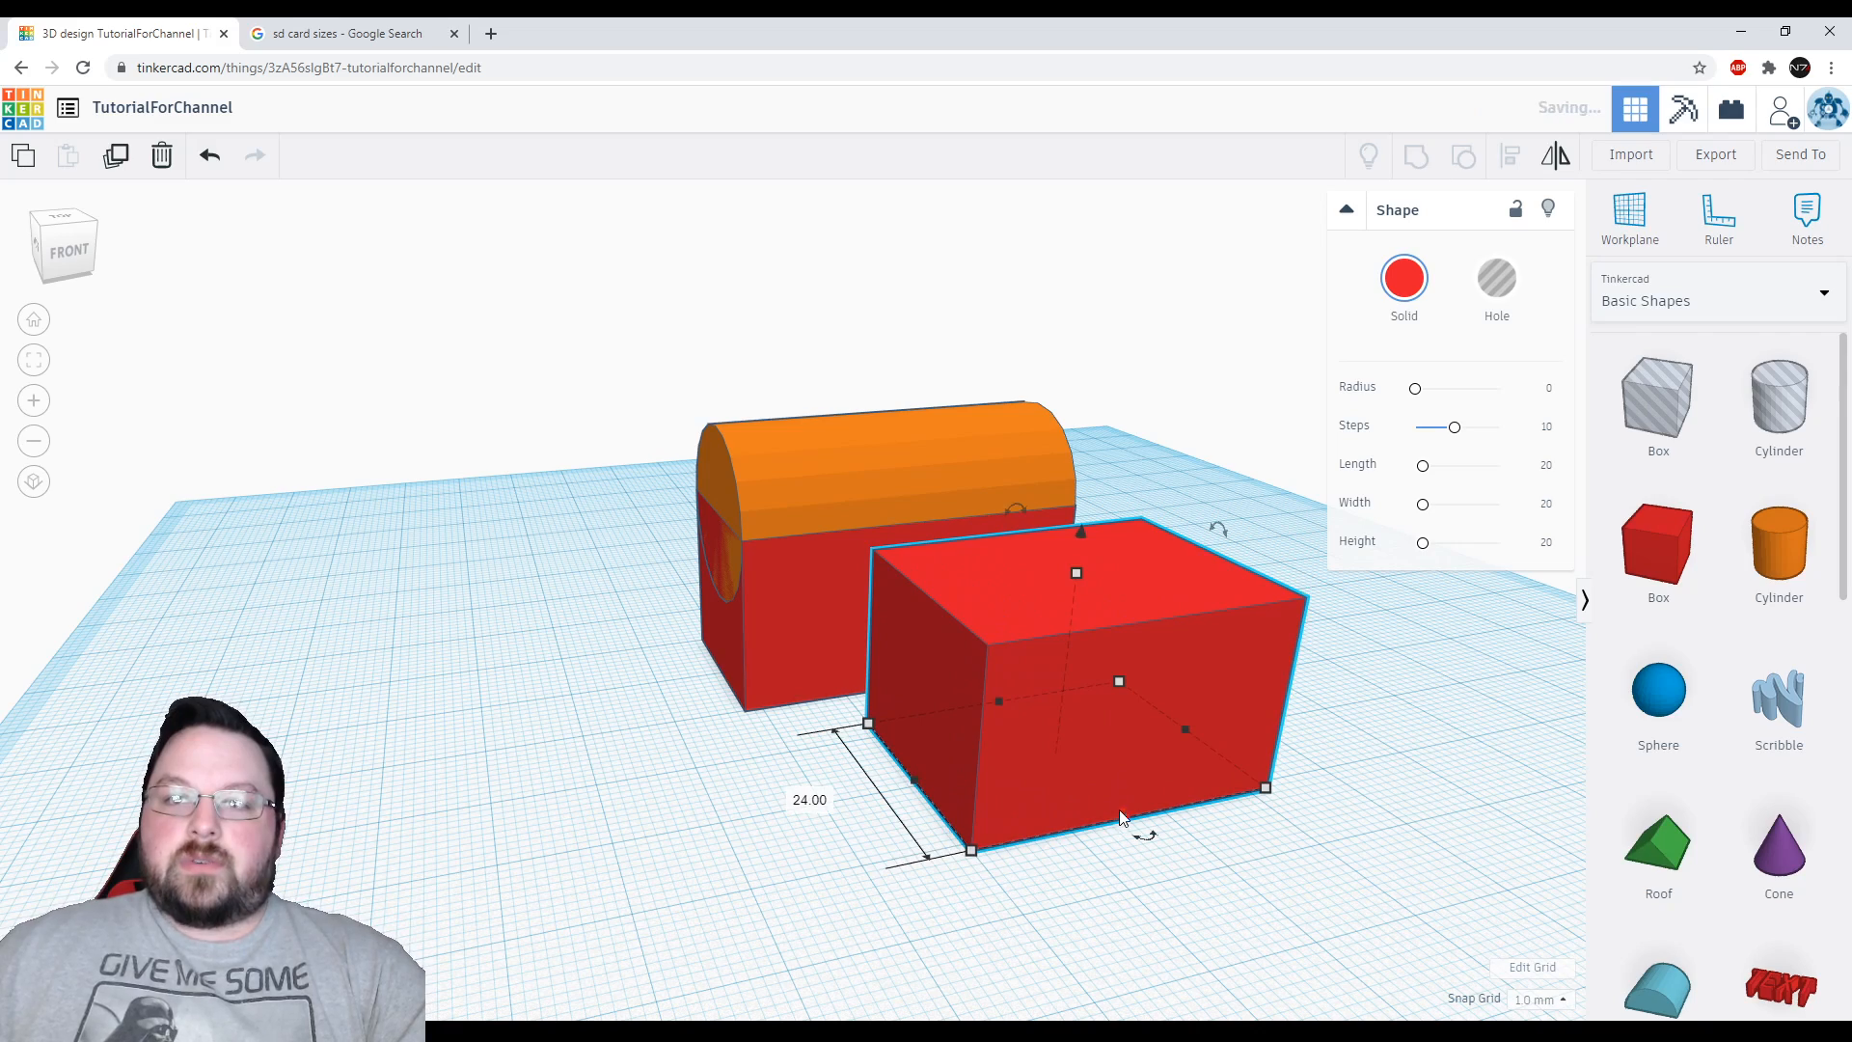
{"action": "left_click_drag", "start_coordinate": [1077, 573], "coordinate": [1056, 731]}
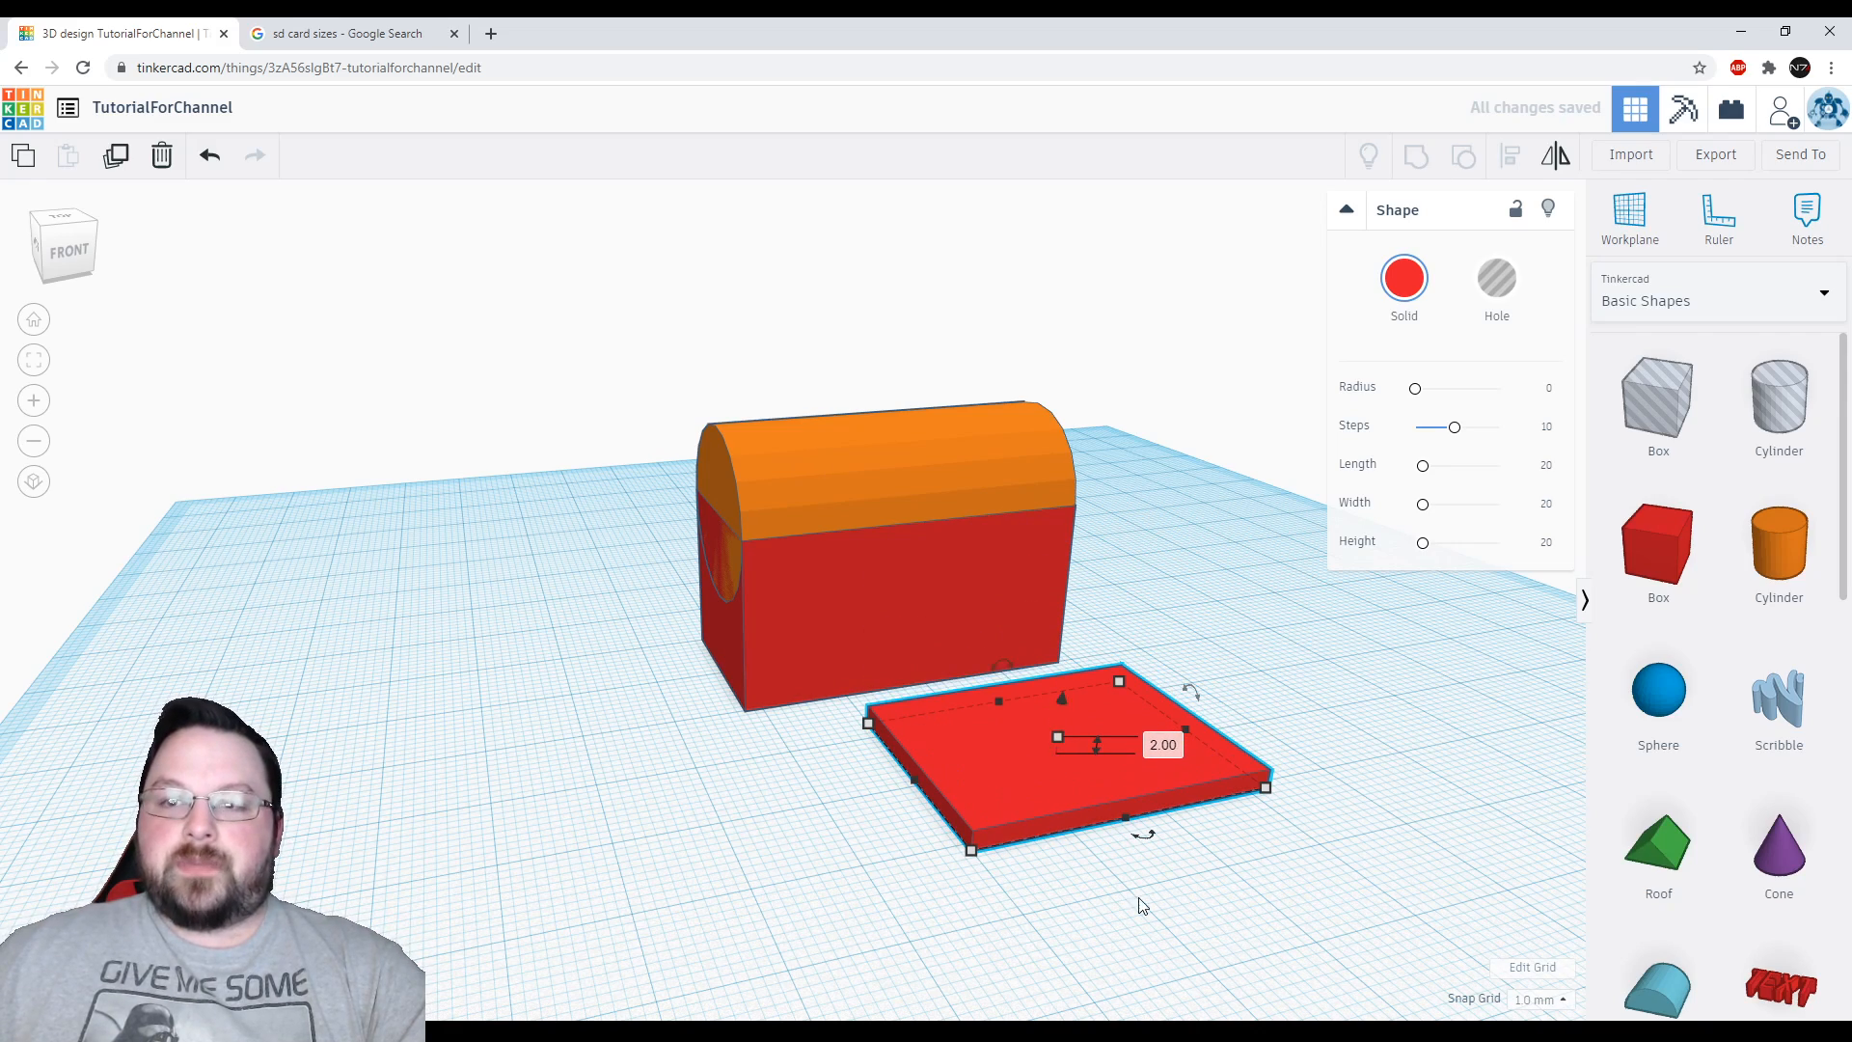
{"action": "right_click_drag", "start_coordinate": [1141, 897], "coordinate": [918, 810]}
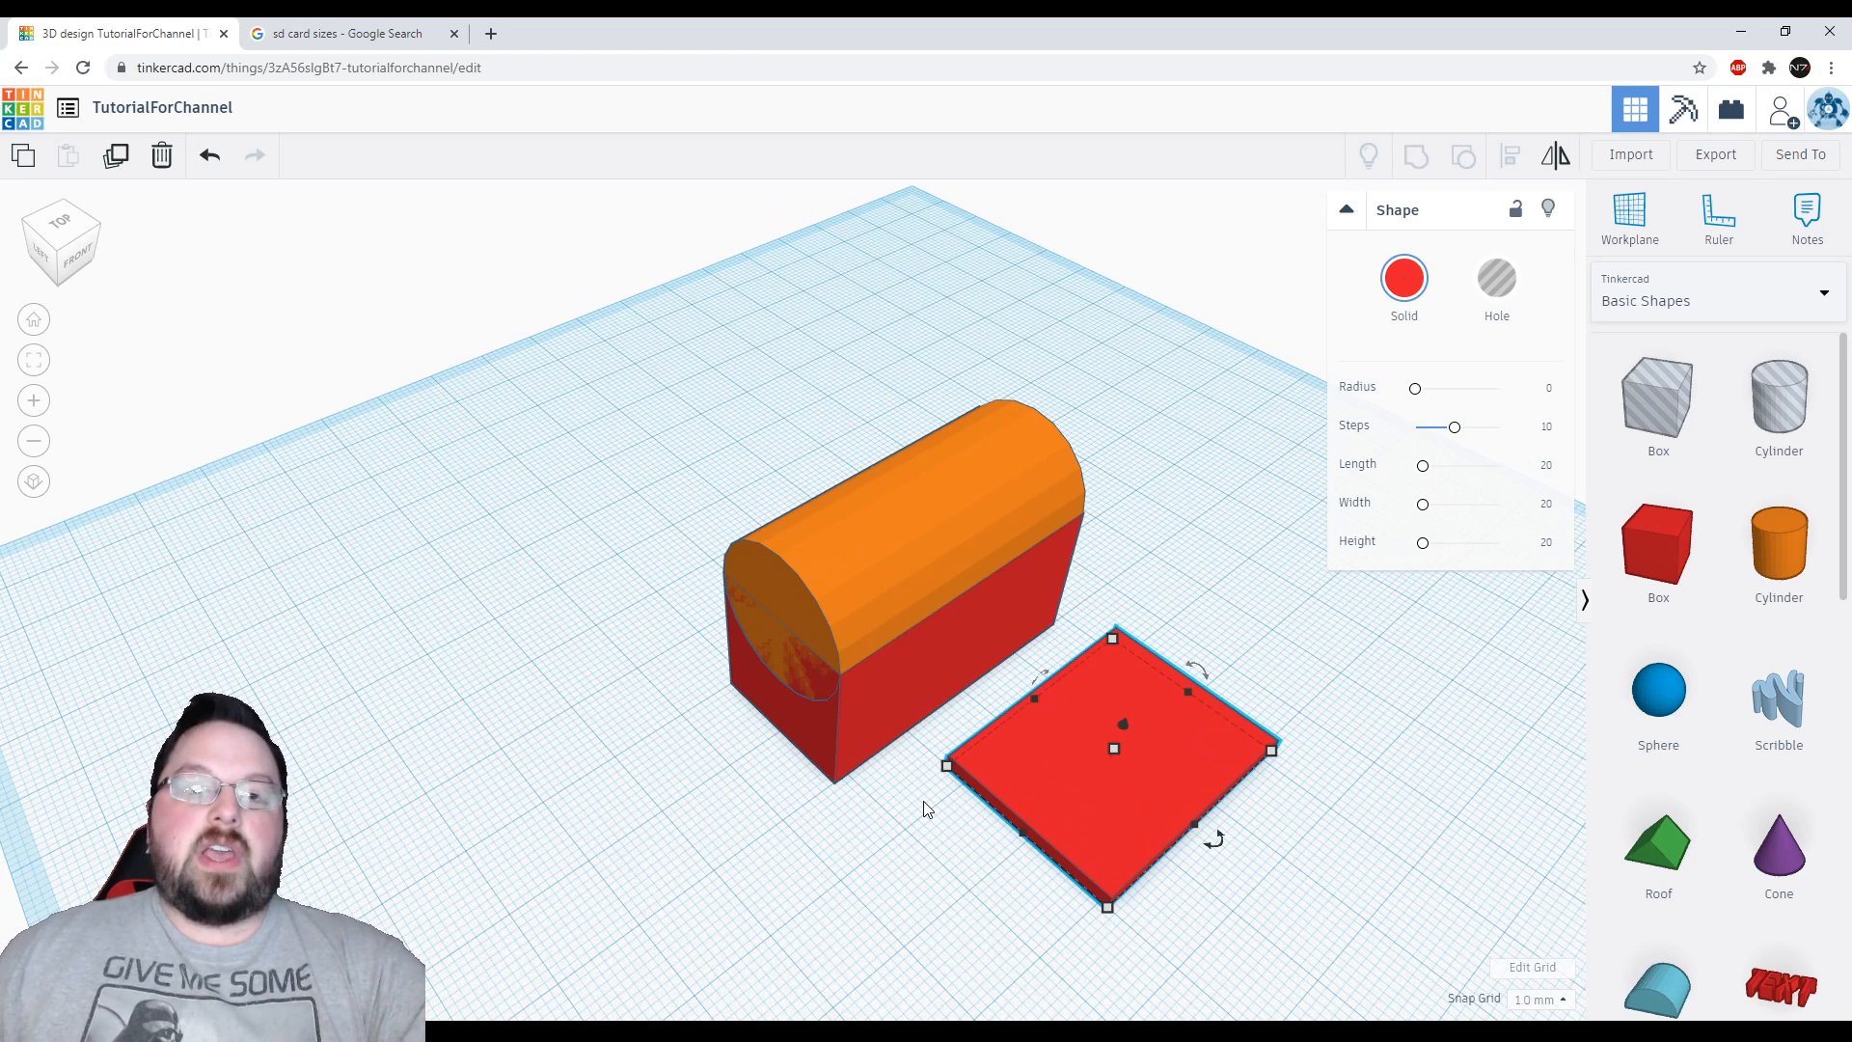
{"action": "left_click", "coordinate": [924, 808]}
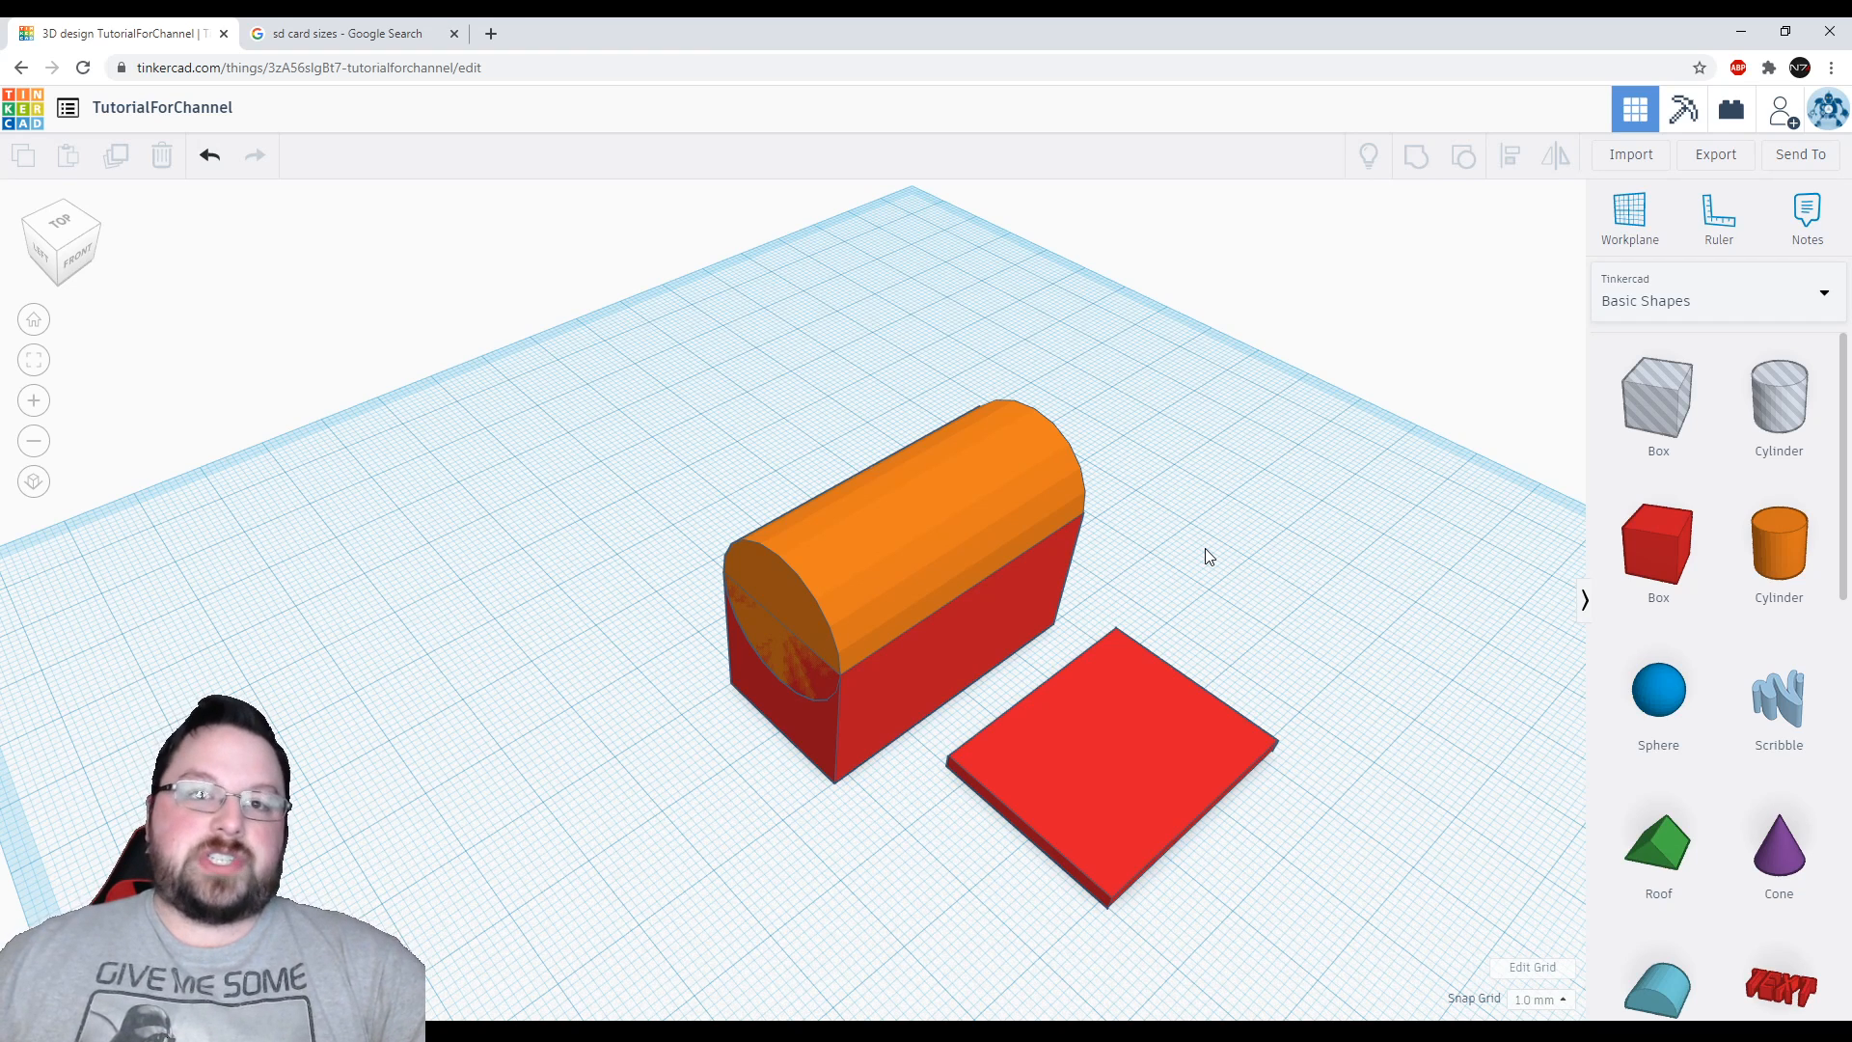
Compare the size of the flat SD card plate with the red chest base
{"action": "right_click_drag", "start_coordinate": [1206, 556], "coordinate": [979, 805]}
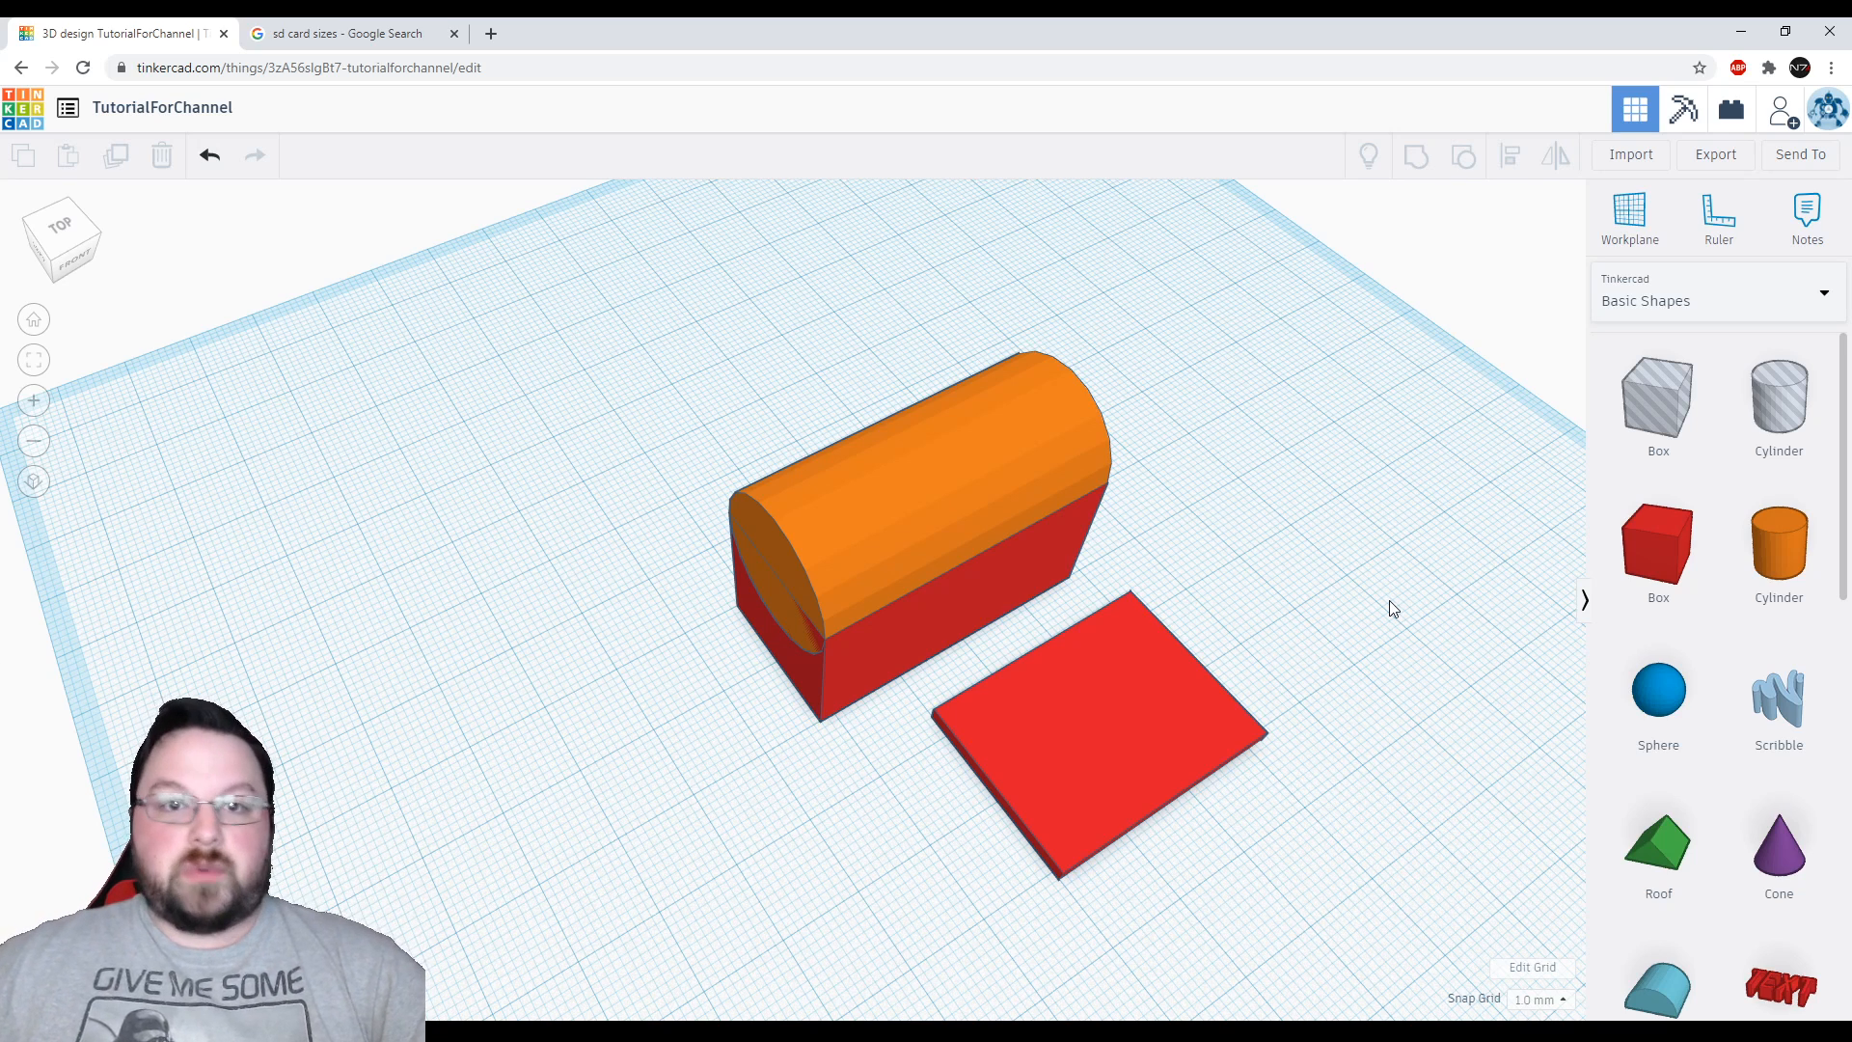
{"action": "left_click", "coordinate": [1178, 717]}
{"action": "mouse_move", "coordinate": [1196, 666]}
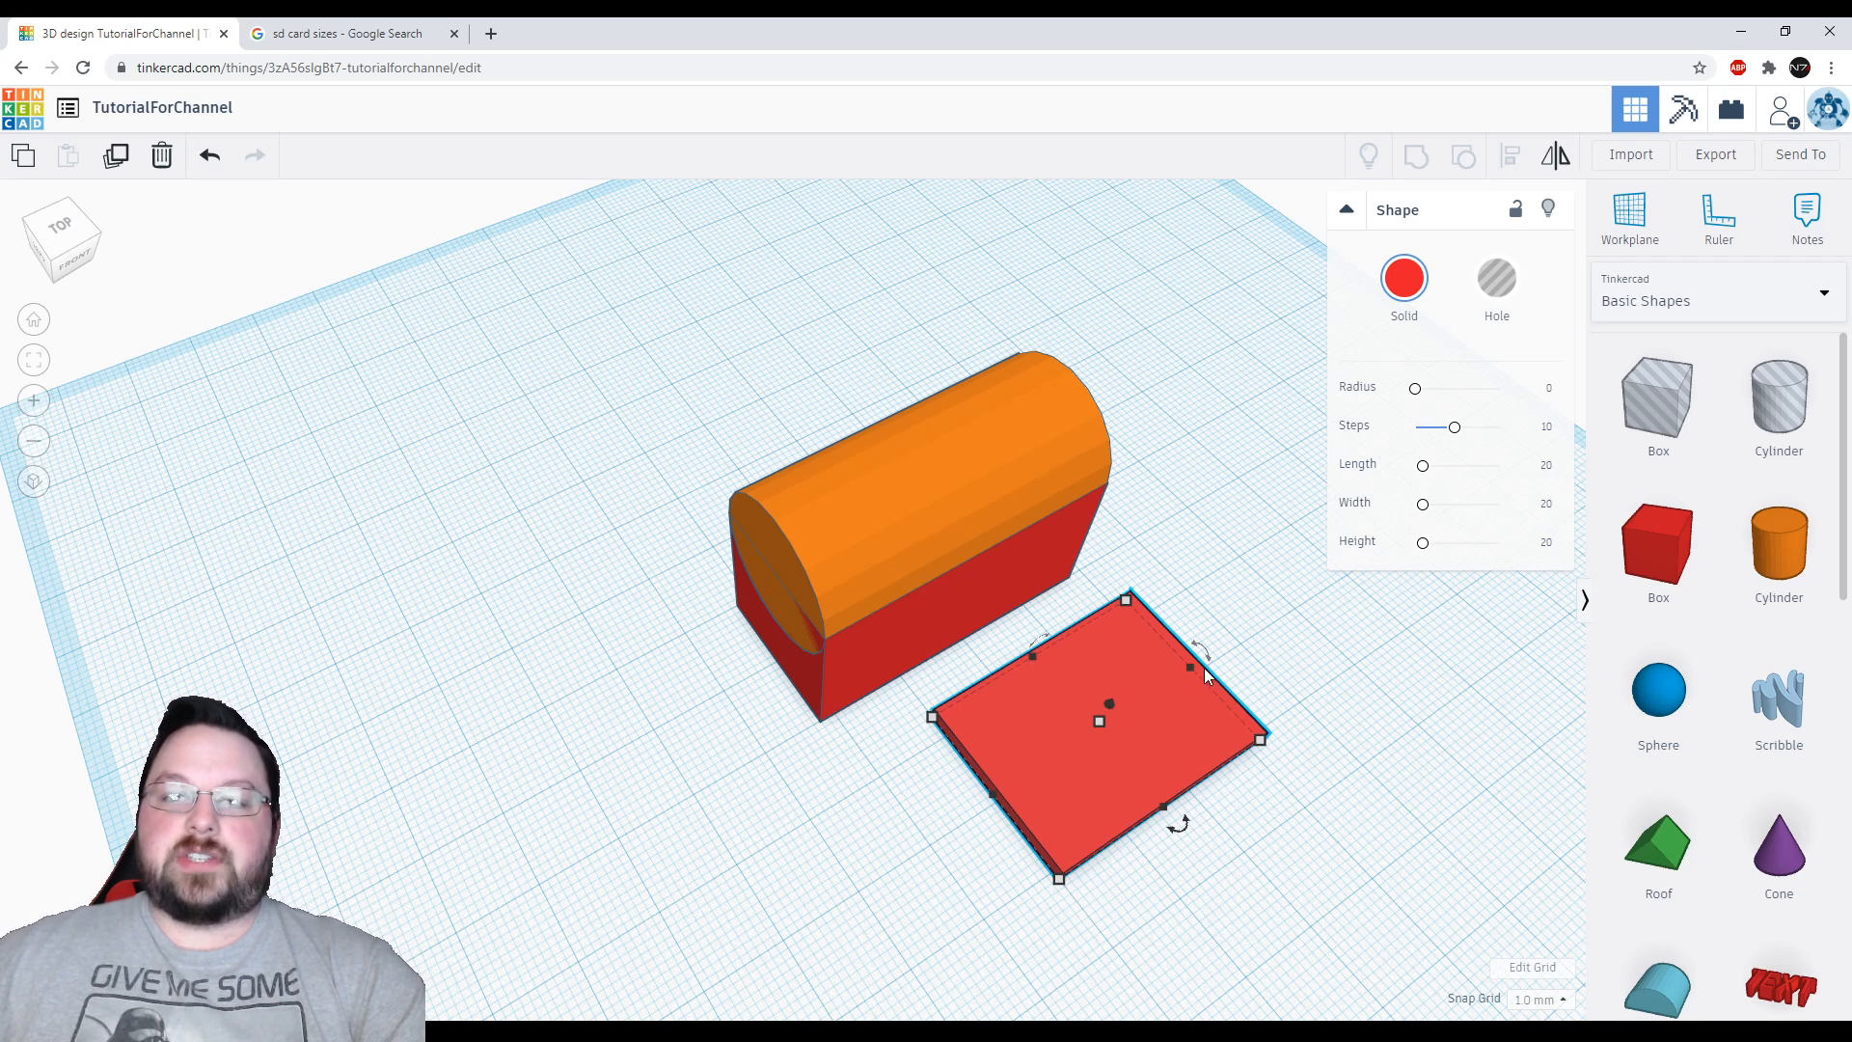
{"action": "left_click", "coordinate": [950, 606]}
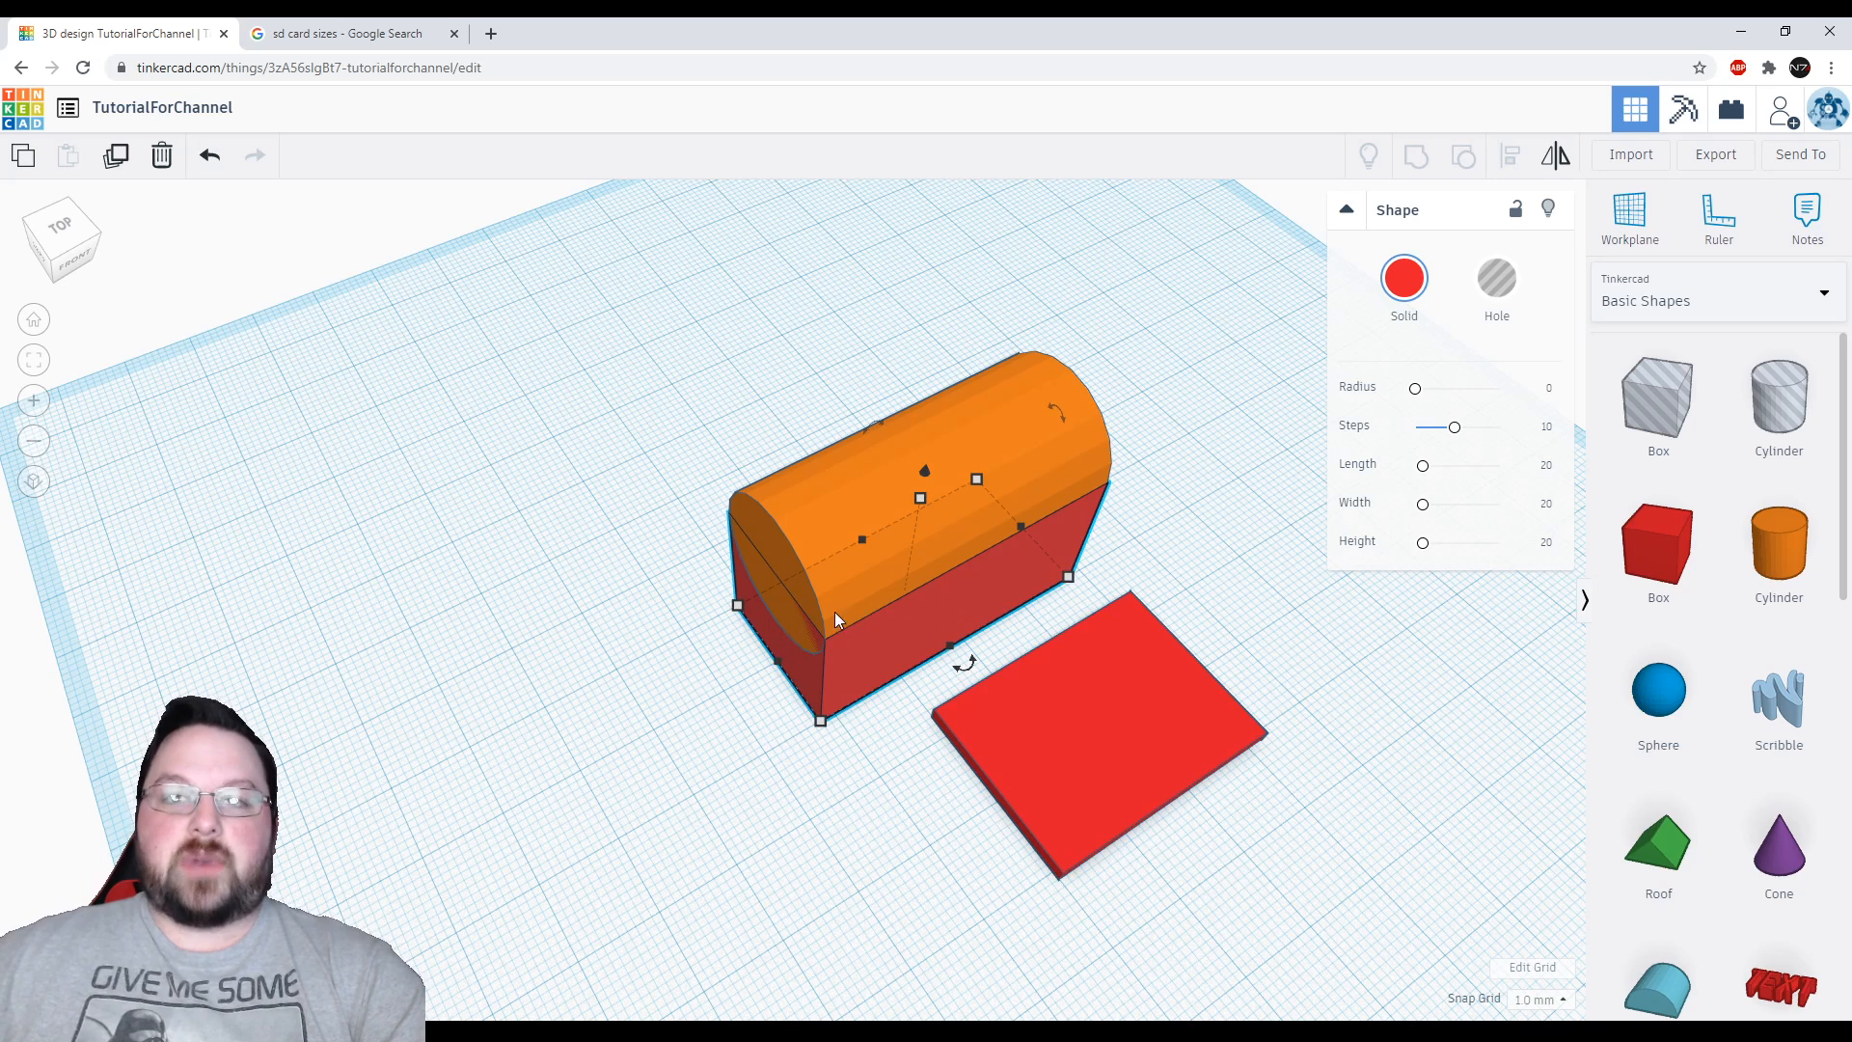
{"action": "left_click", "coordinate": [1129, 694]}
{"action": "mouse_move", "coordinate": [1166, 808]}
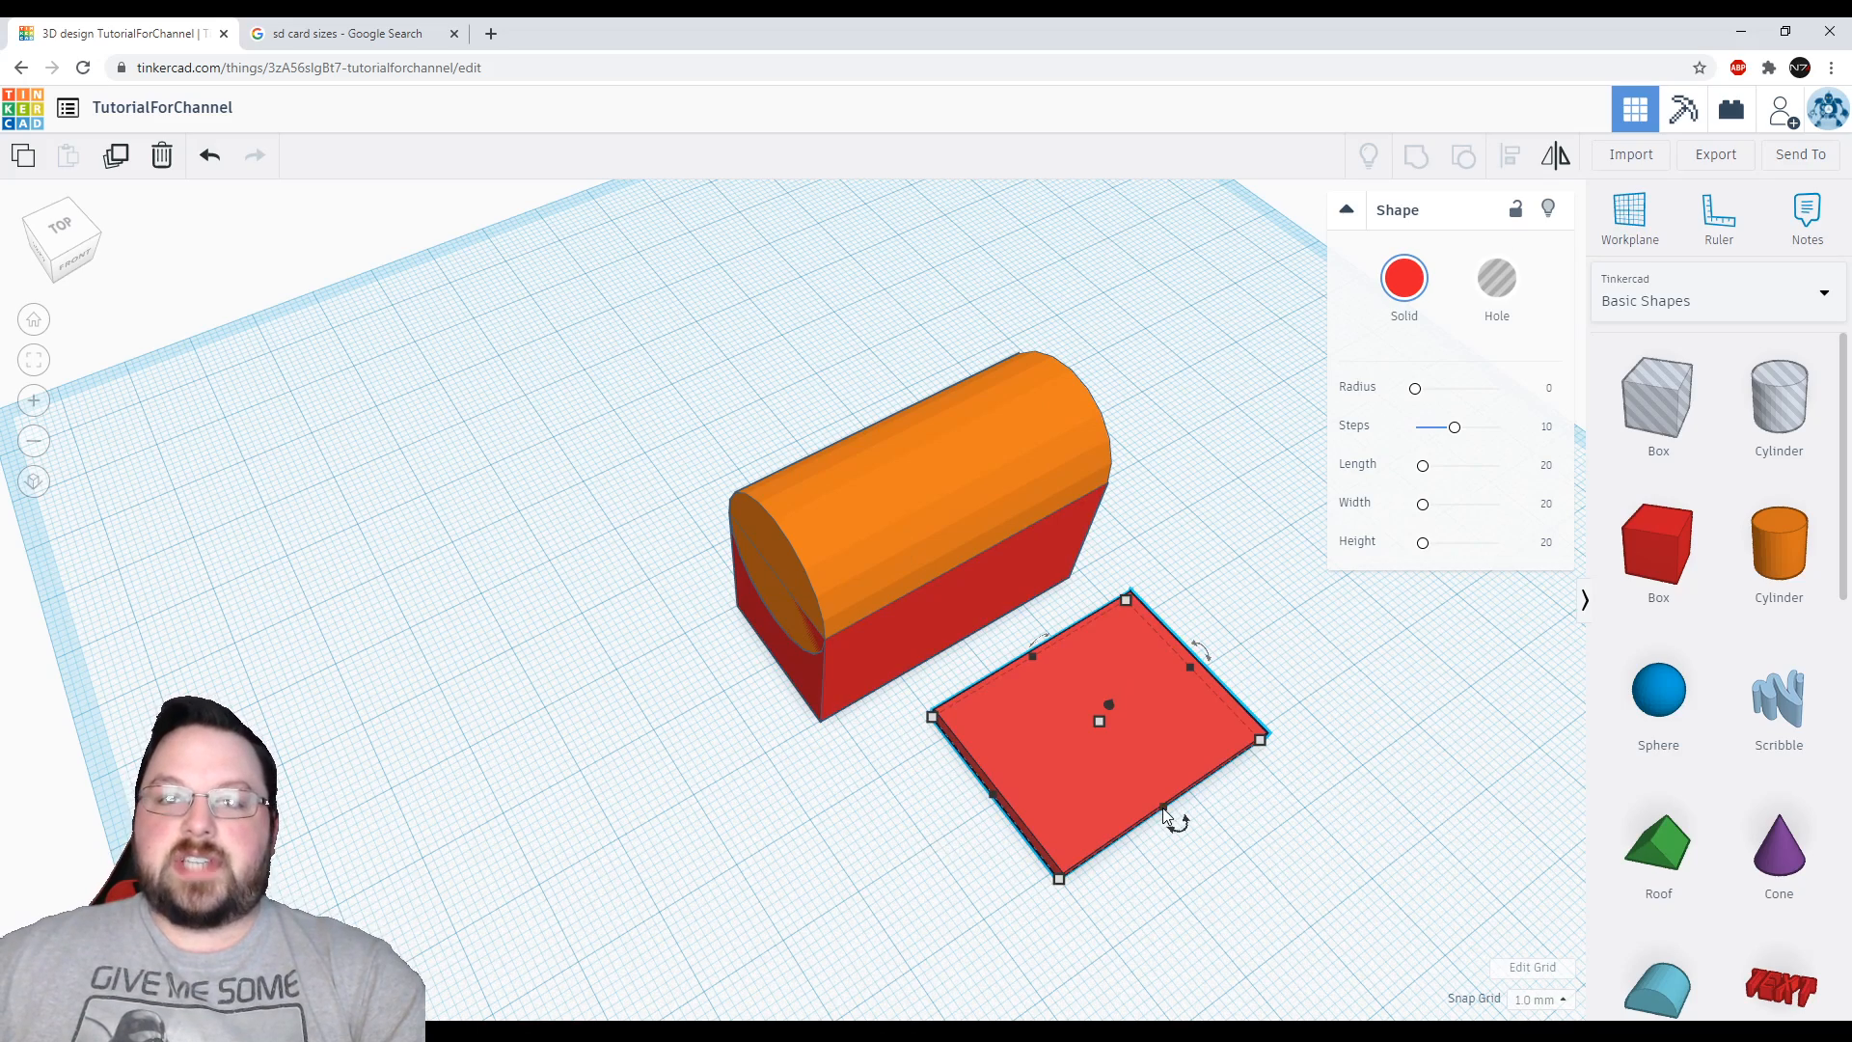
Widen the red chest base and orange lid together, extending them away from the SD card plate
{"action": "left_click_drag", "start_coordinate": [647, 458], "coordinate": [799, 598]}
{"action": "right_click_drag", "start_coordinate": [757, 783], "coordinate": [814, 523]}
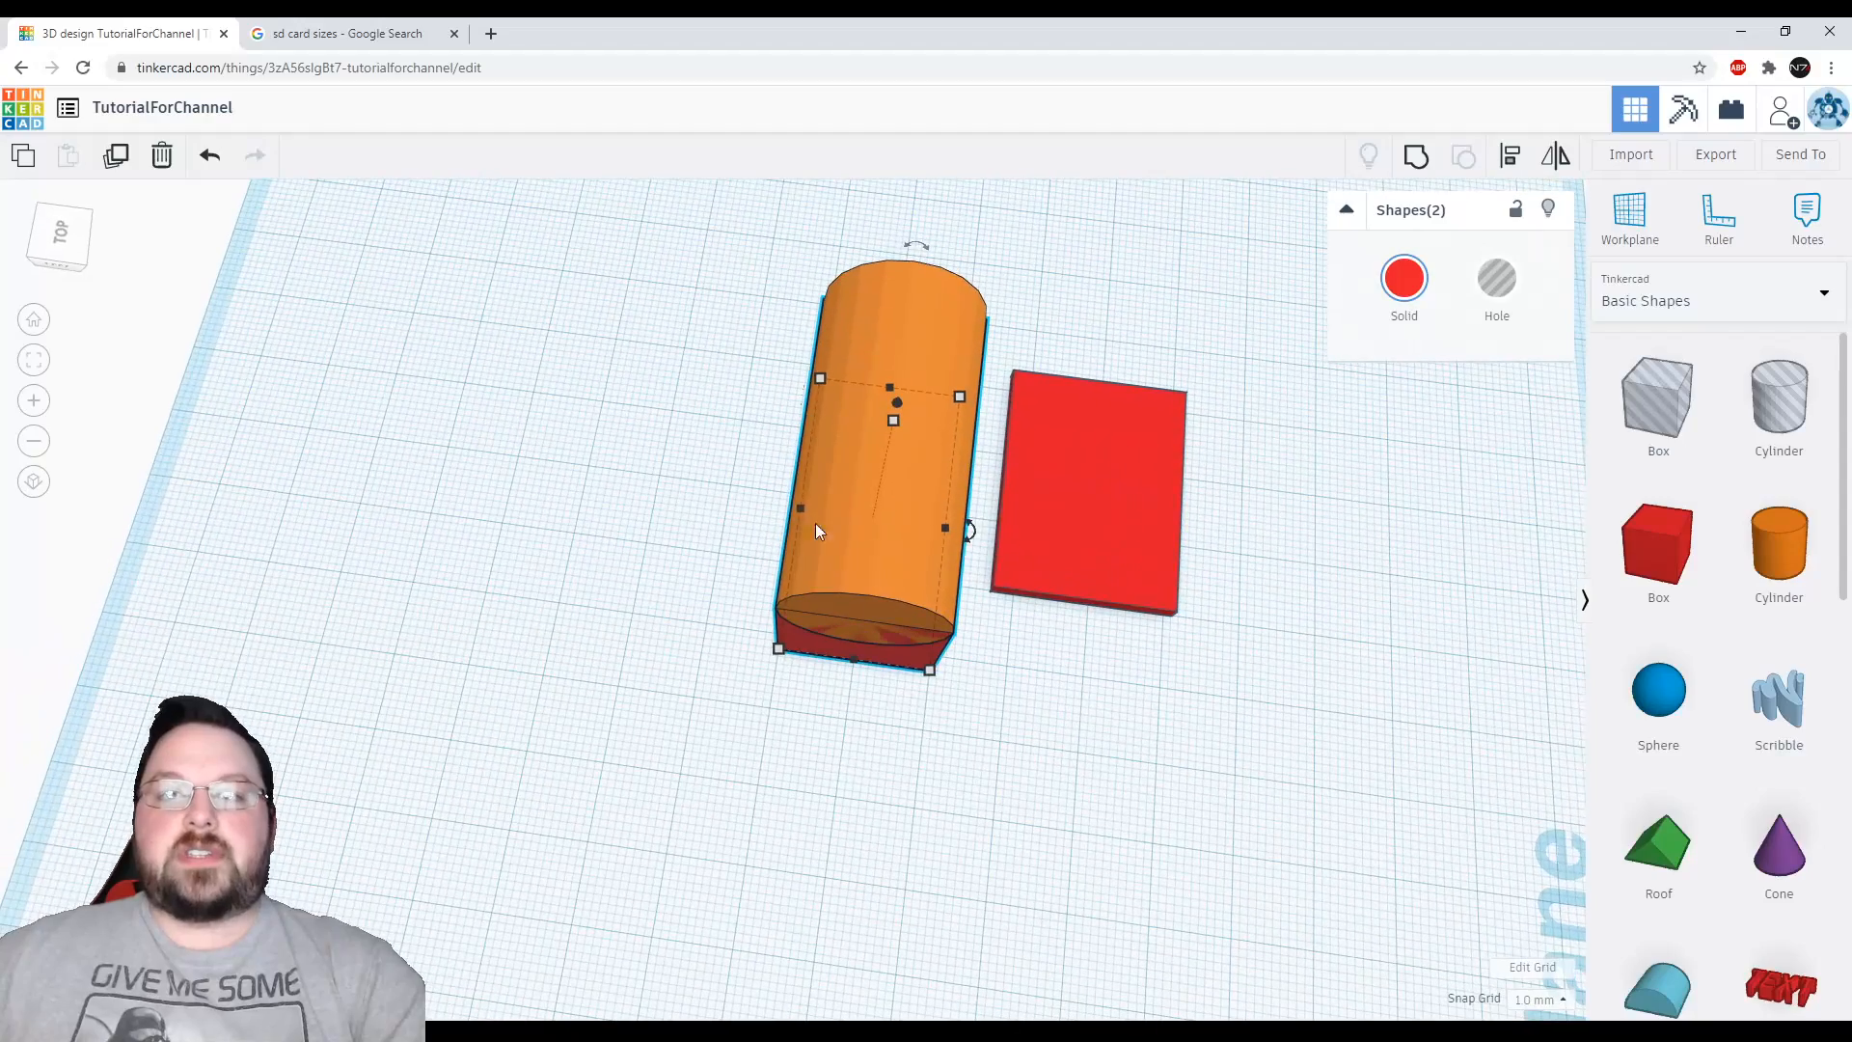
{"action": "left_click_drag", "start_coordinate": [796, 512], "coordinate": [710, 500]}
{"action": "right_click_drag", "start_coordinate": [975, 689], "coordinate": [801, 639]}
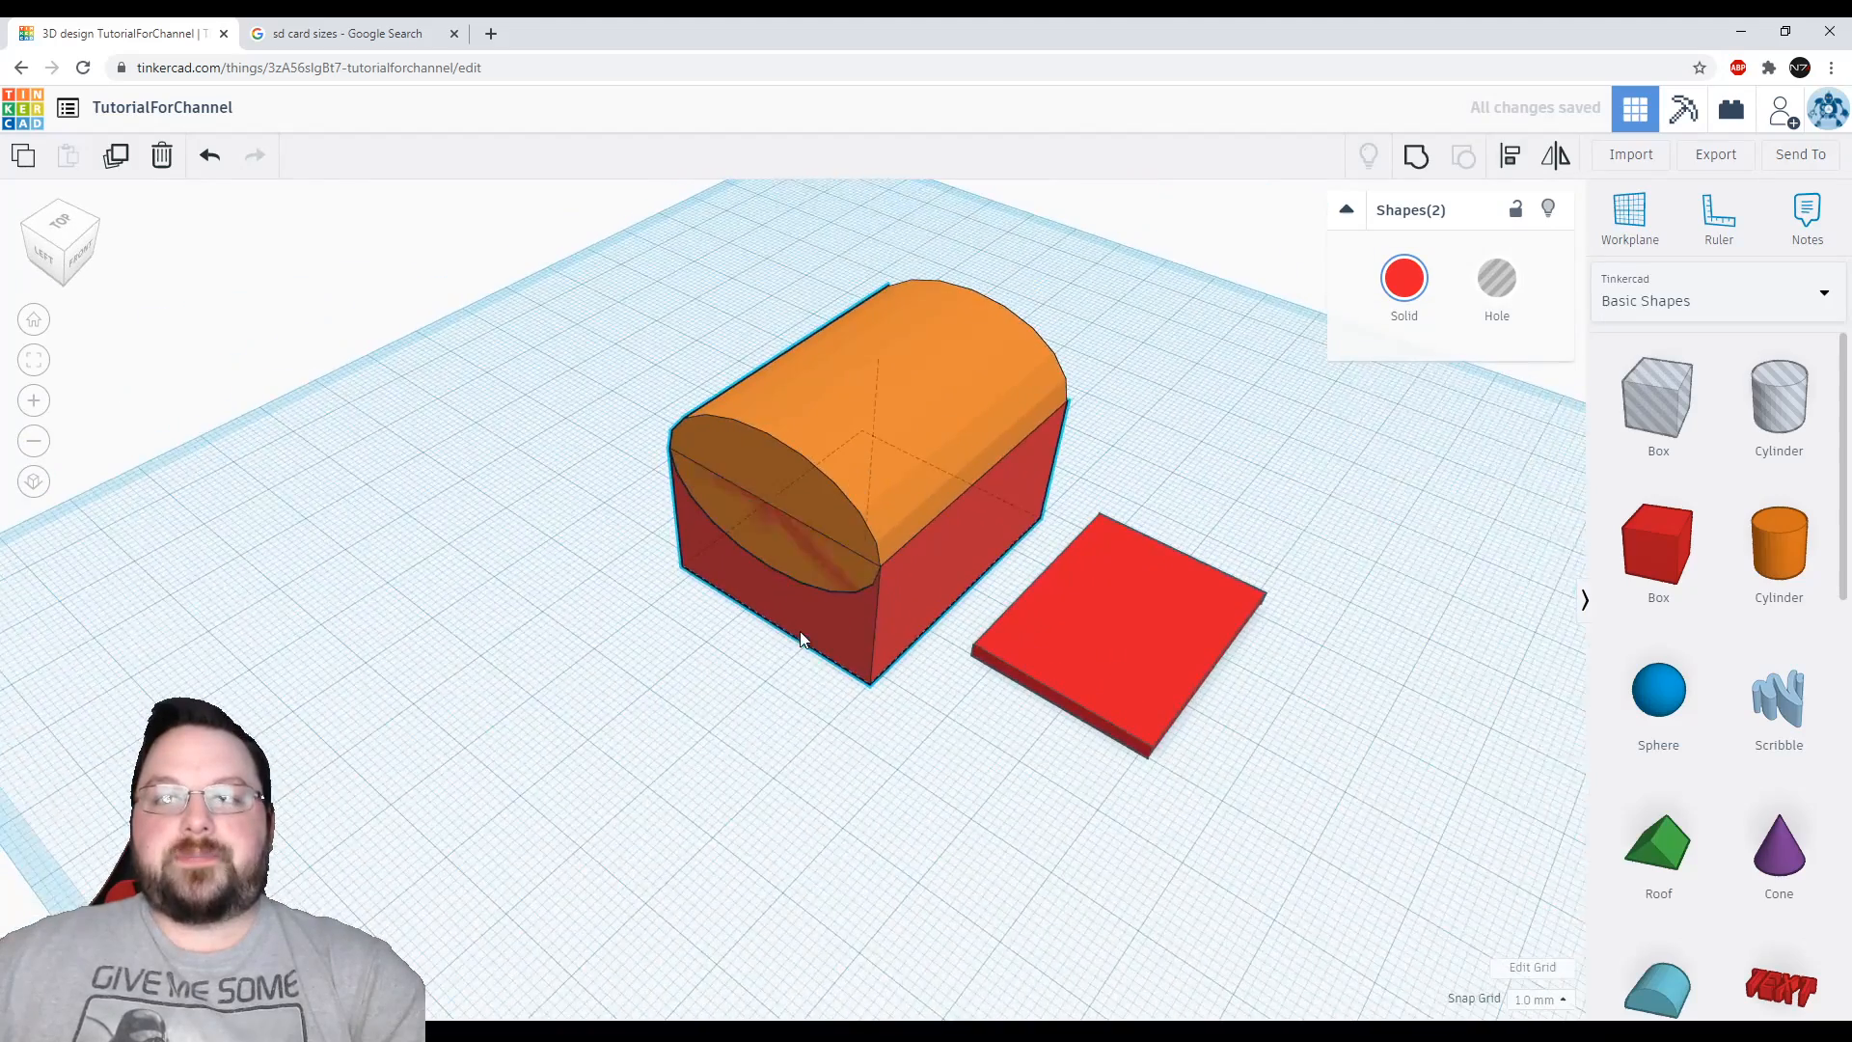
Recolor the flat SD card plate dark gray
{"action": "left_click", "coordinate": [1138, 656]}
{"action": "left_click", "coordinate": [1406, 289]}
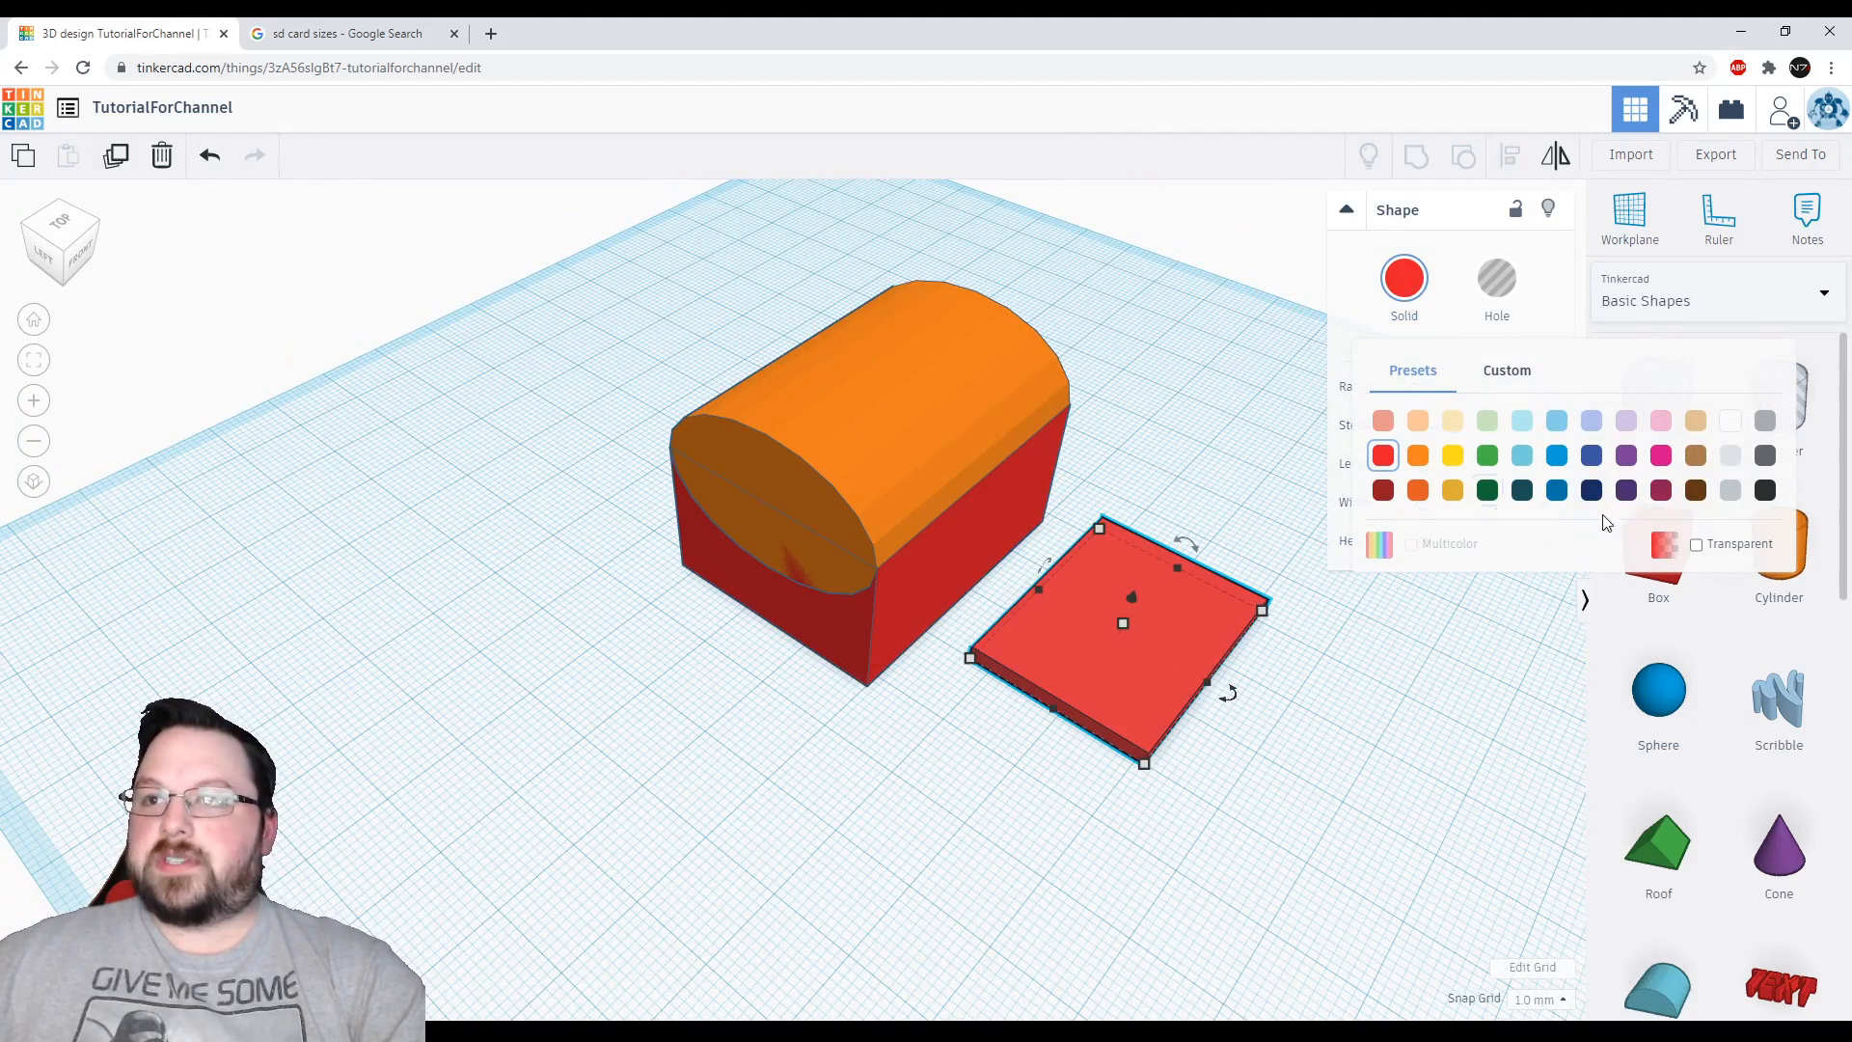
{"action": "left_click", "coordinate": [1766, 456]}
{"action": "left_click", "coordinate": [1407, 760]}
{"action": "right_click_drag", "start_coordinate": [1404, 757], "coordinate": [1067, 759]}
{"action": "right_click_drag", "start_coordinate": [1129, 782], "coordinate": [1228, 516]}
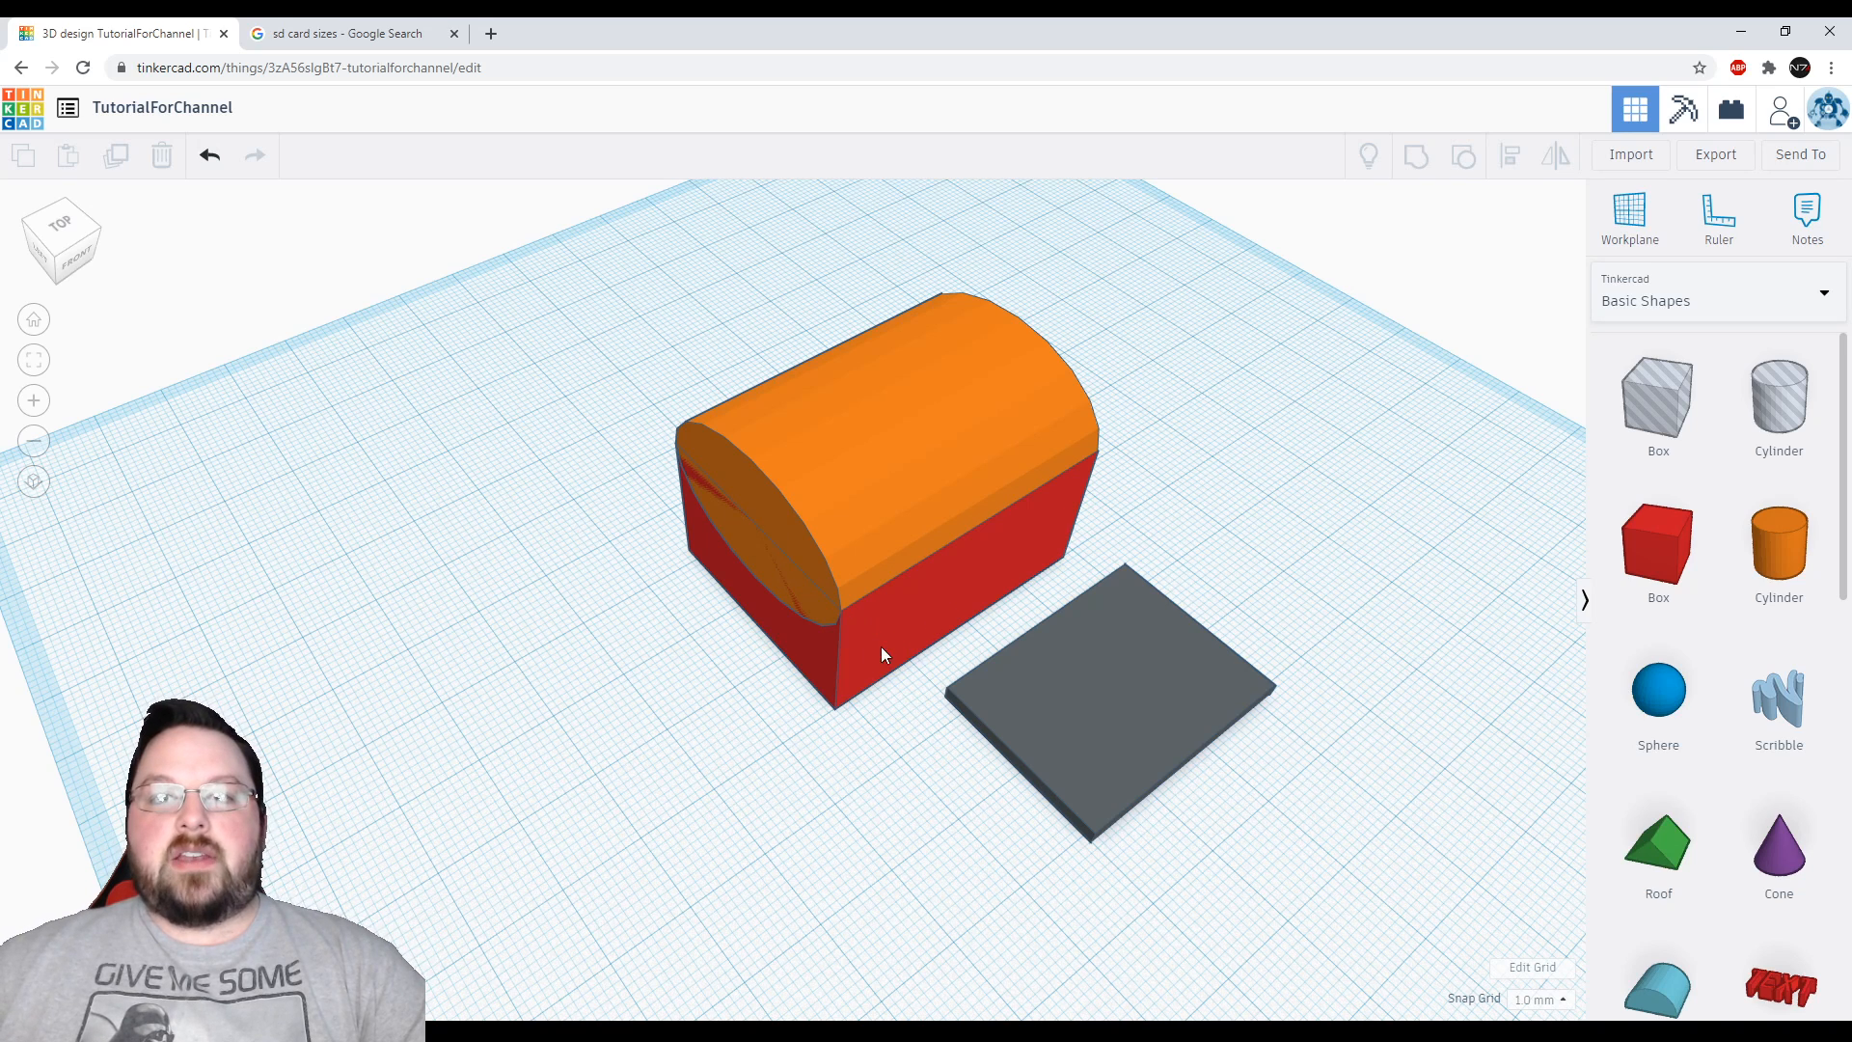
{"action": "key", "text": "ctrl+z"}
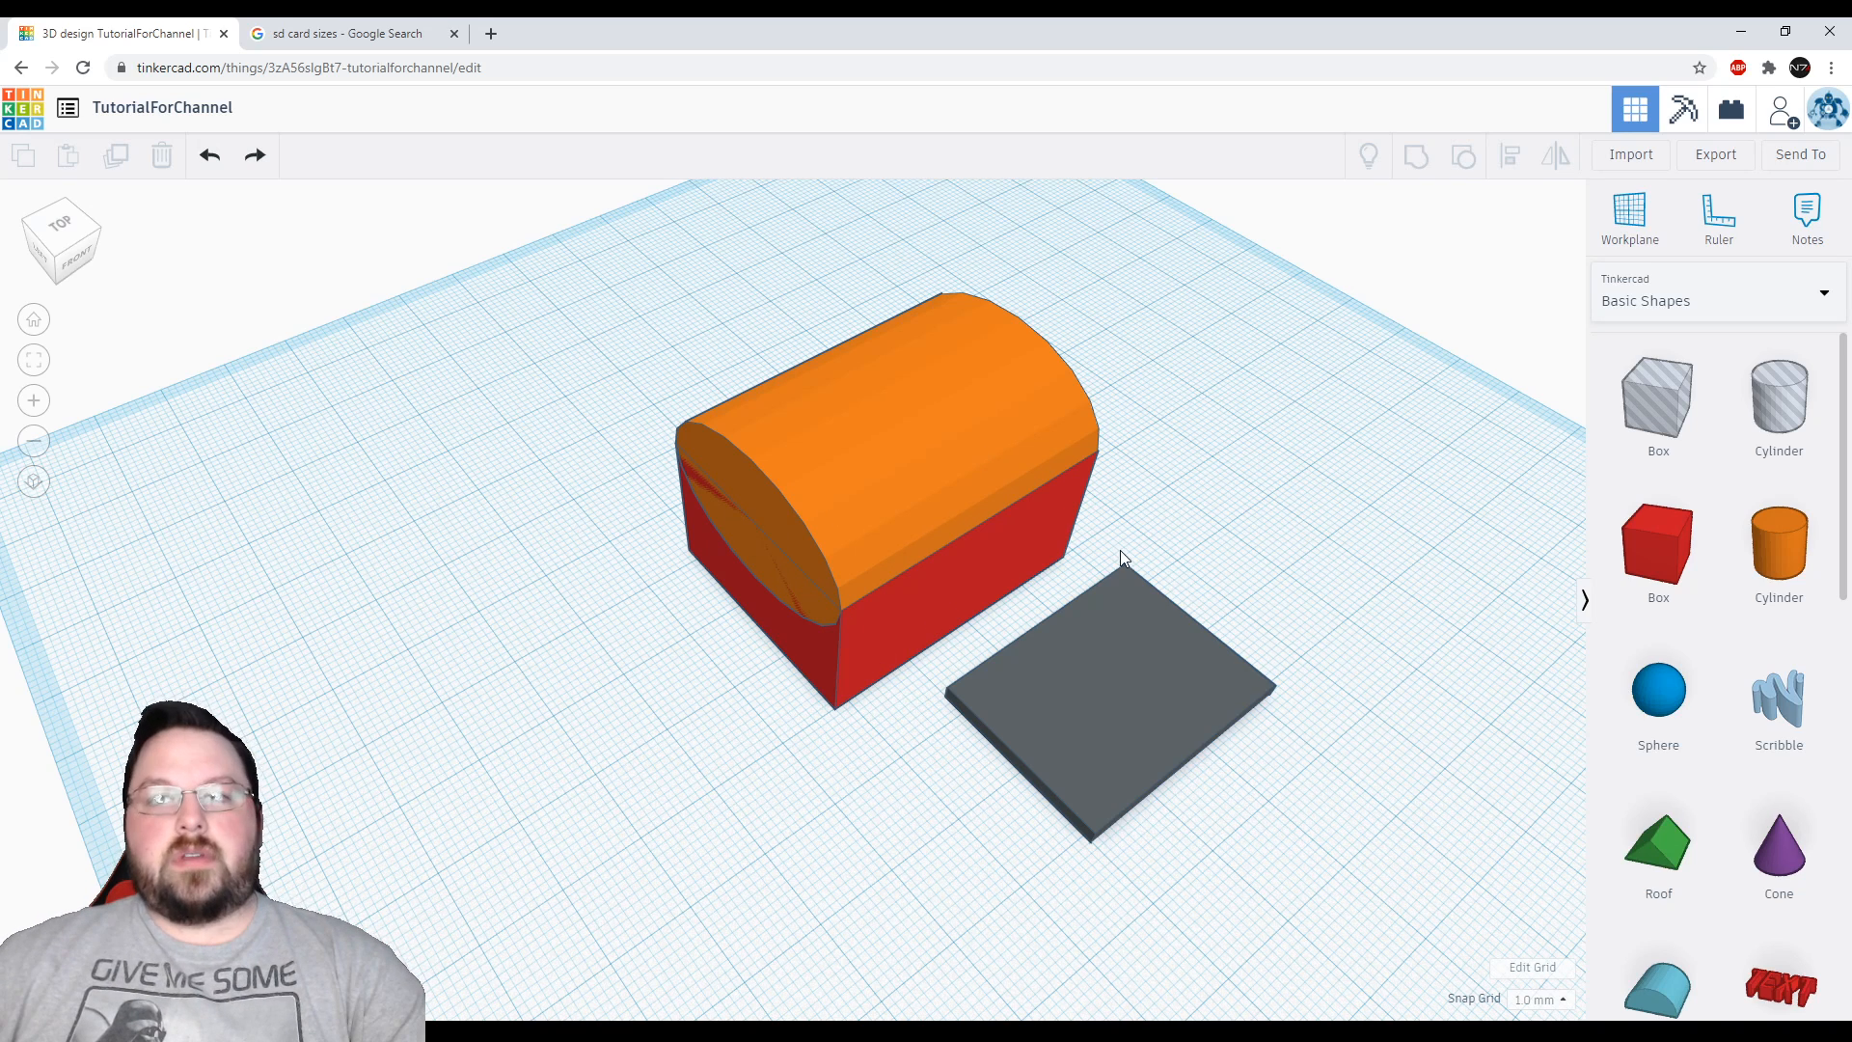
{"action": "left_click", "coordinate": [1021, 551]}
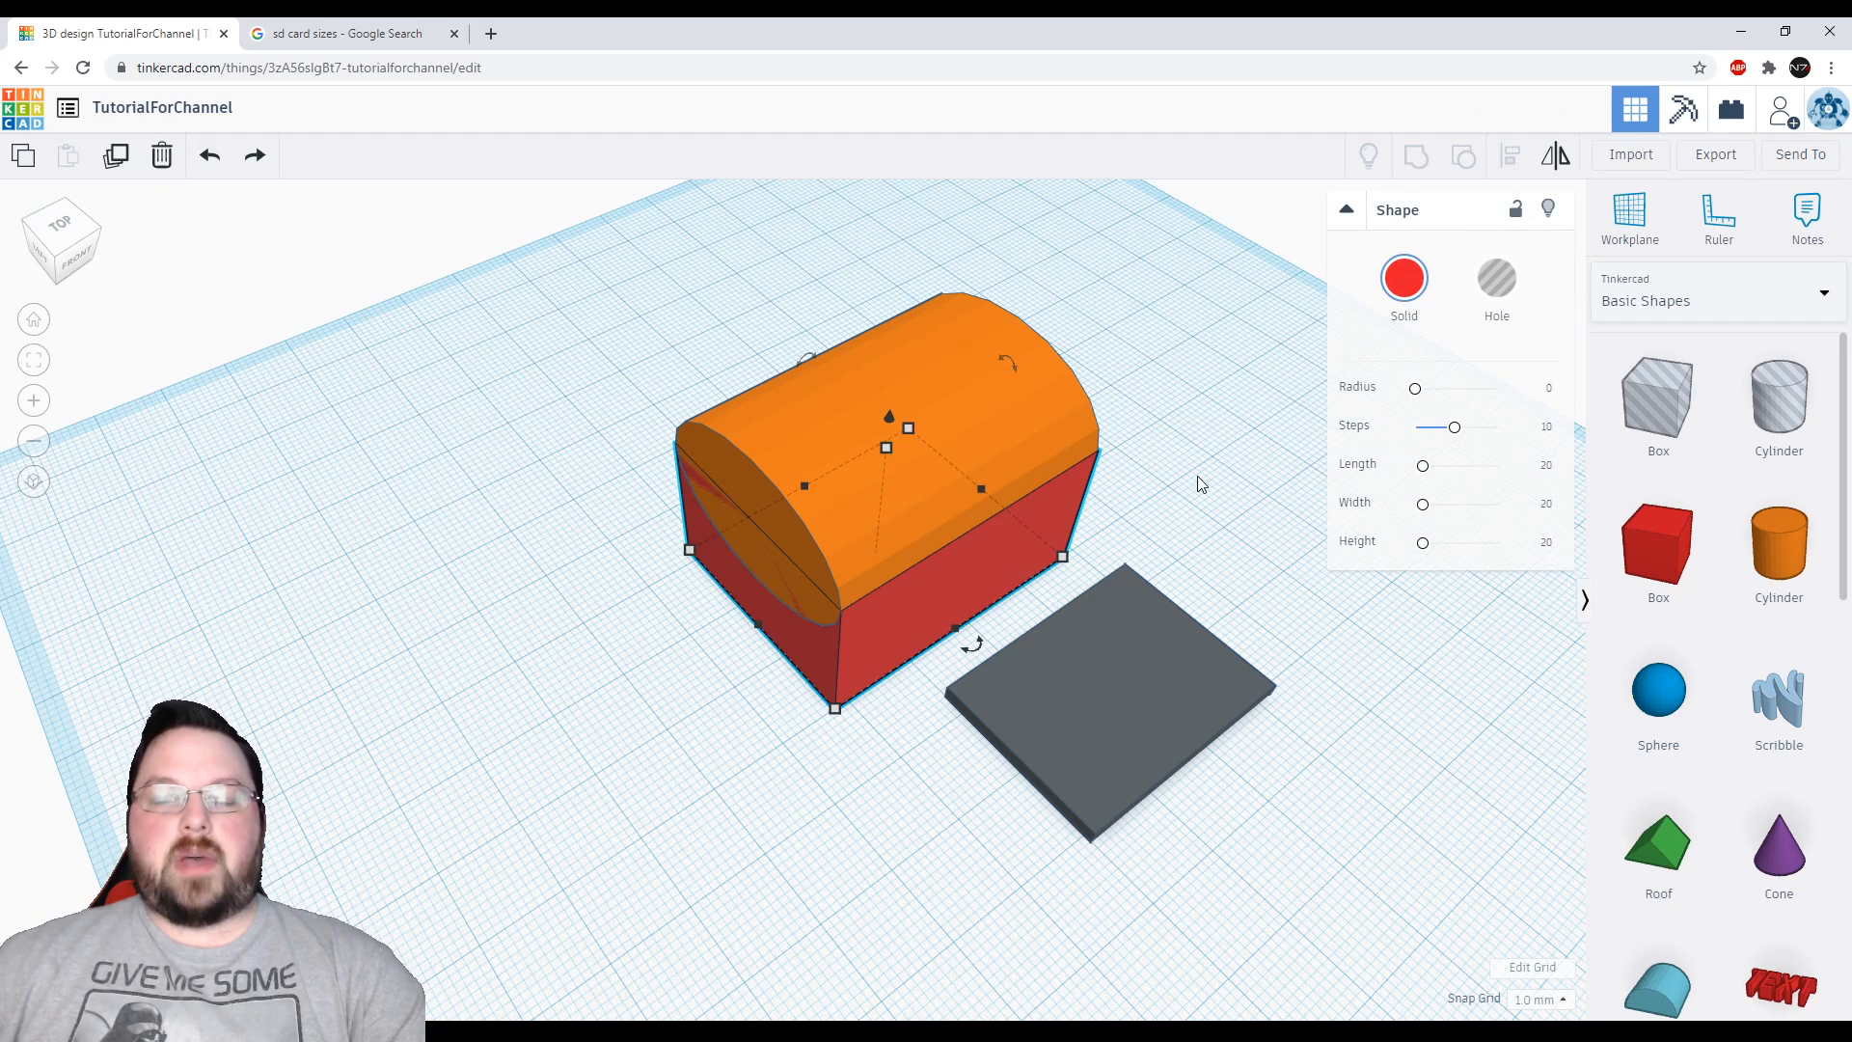
{"action": "key", "text": "ctrl+y"}
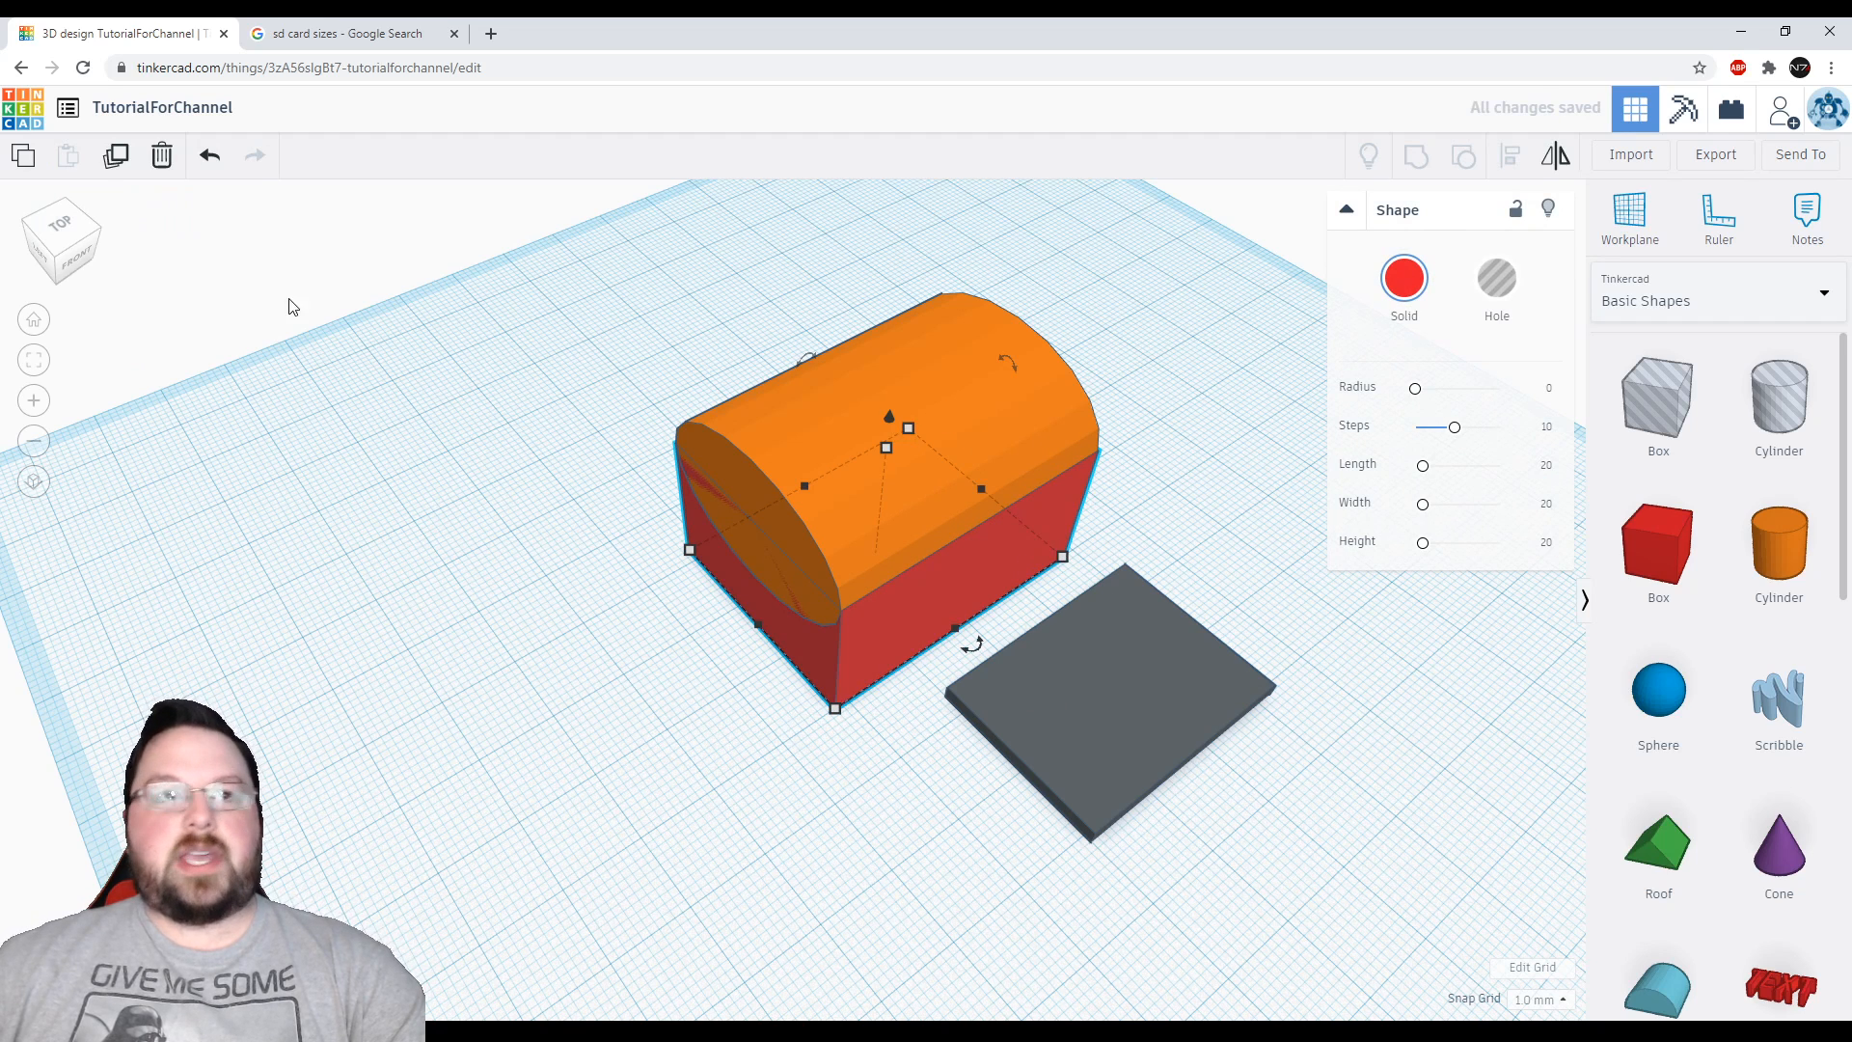
{"action": "left_click", "coordinate": [135, 164]}
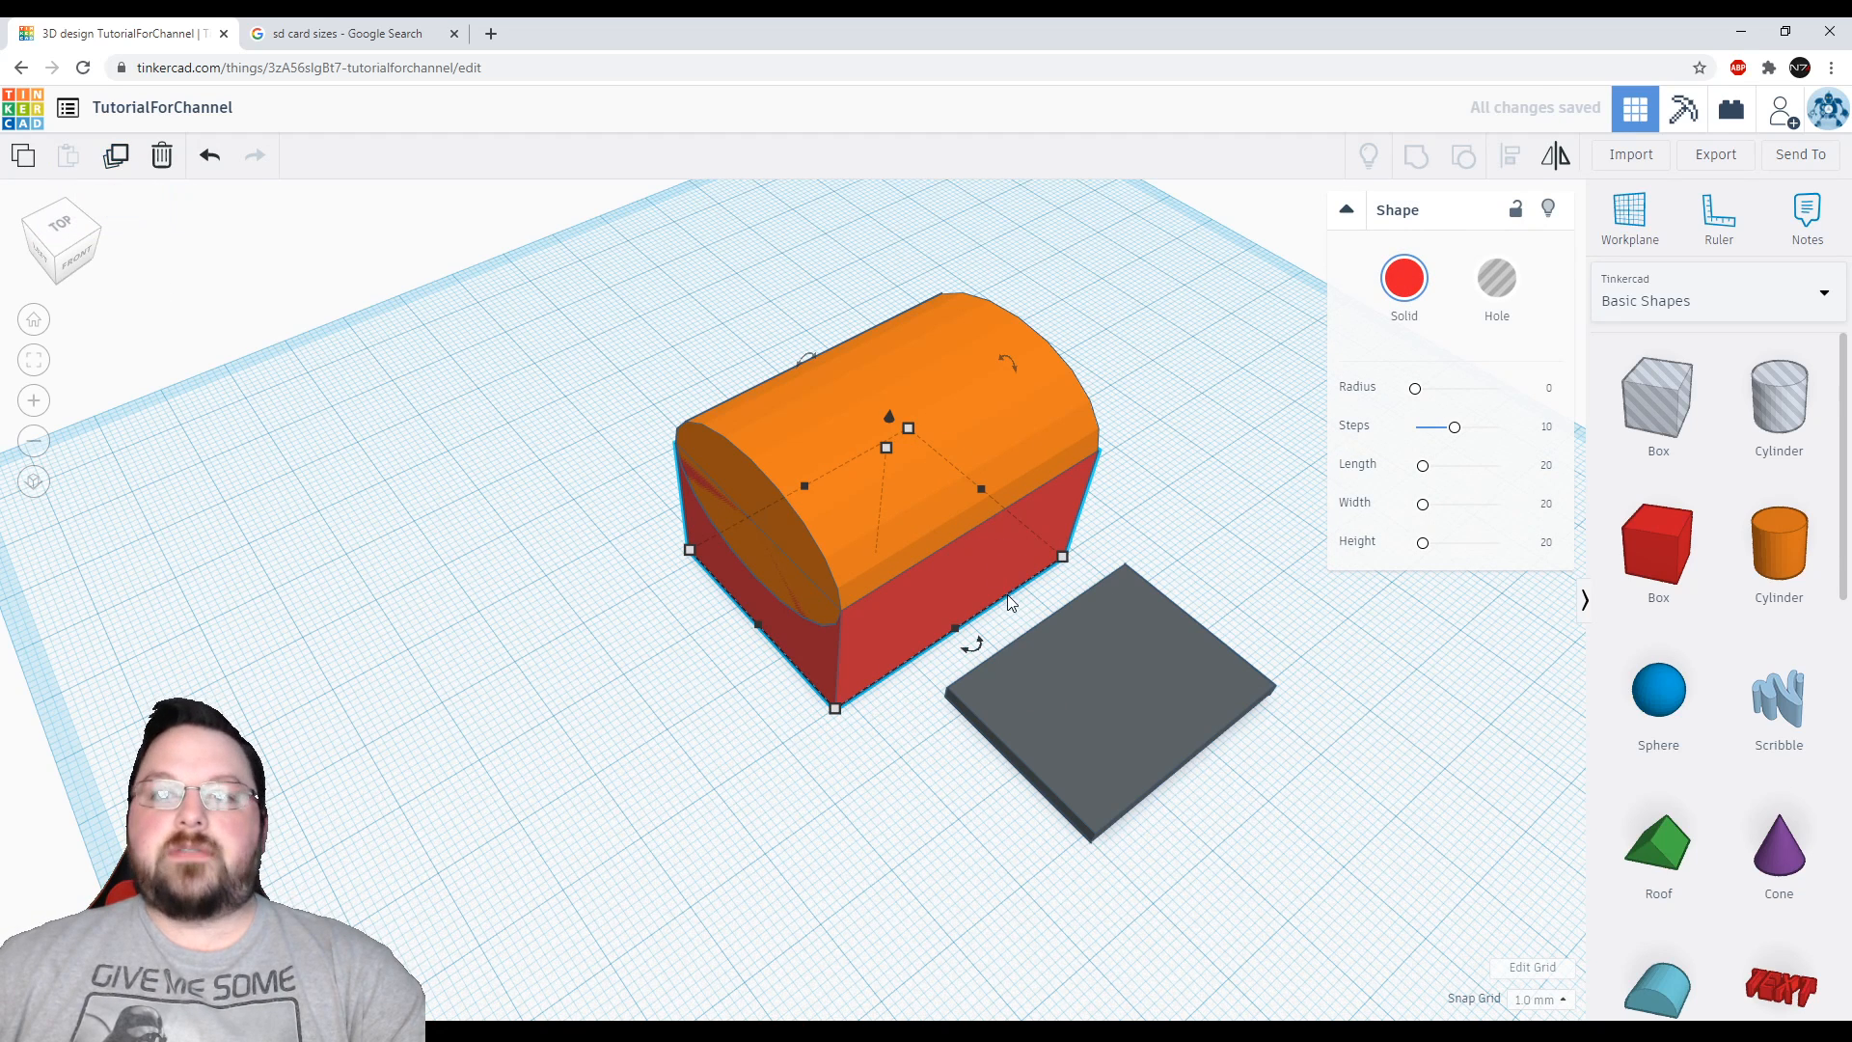
{"action": "left_click_drag", "start_coordinate": [1007, 595], "coordinate": [1190, 533]}
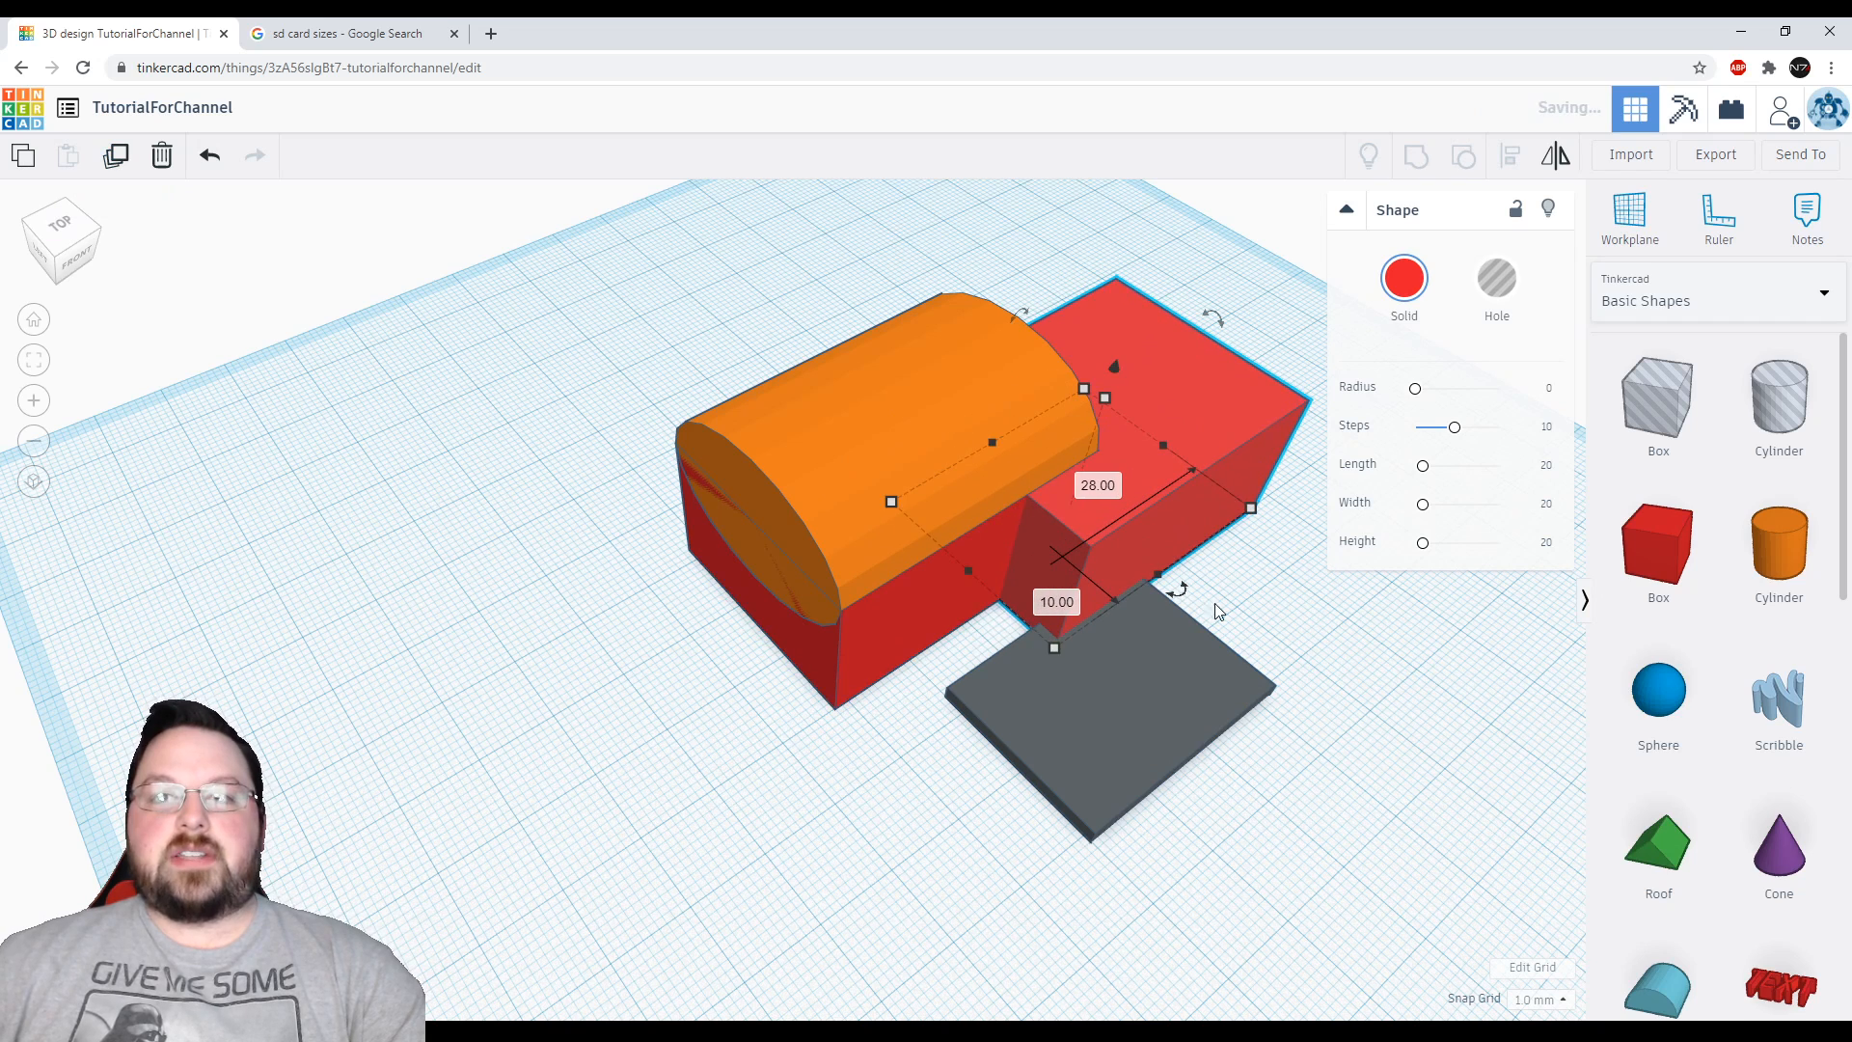
{"action": "key", "text": "ctrl+z"}
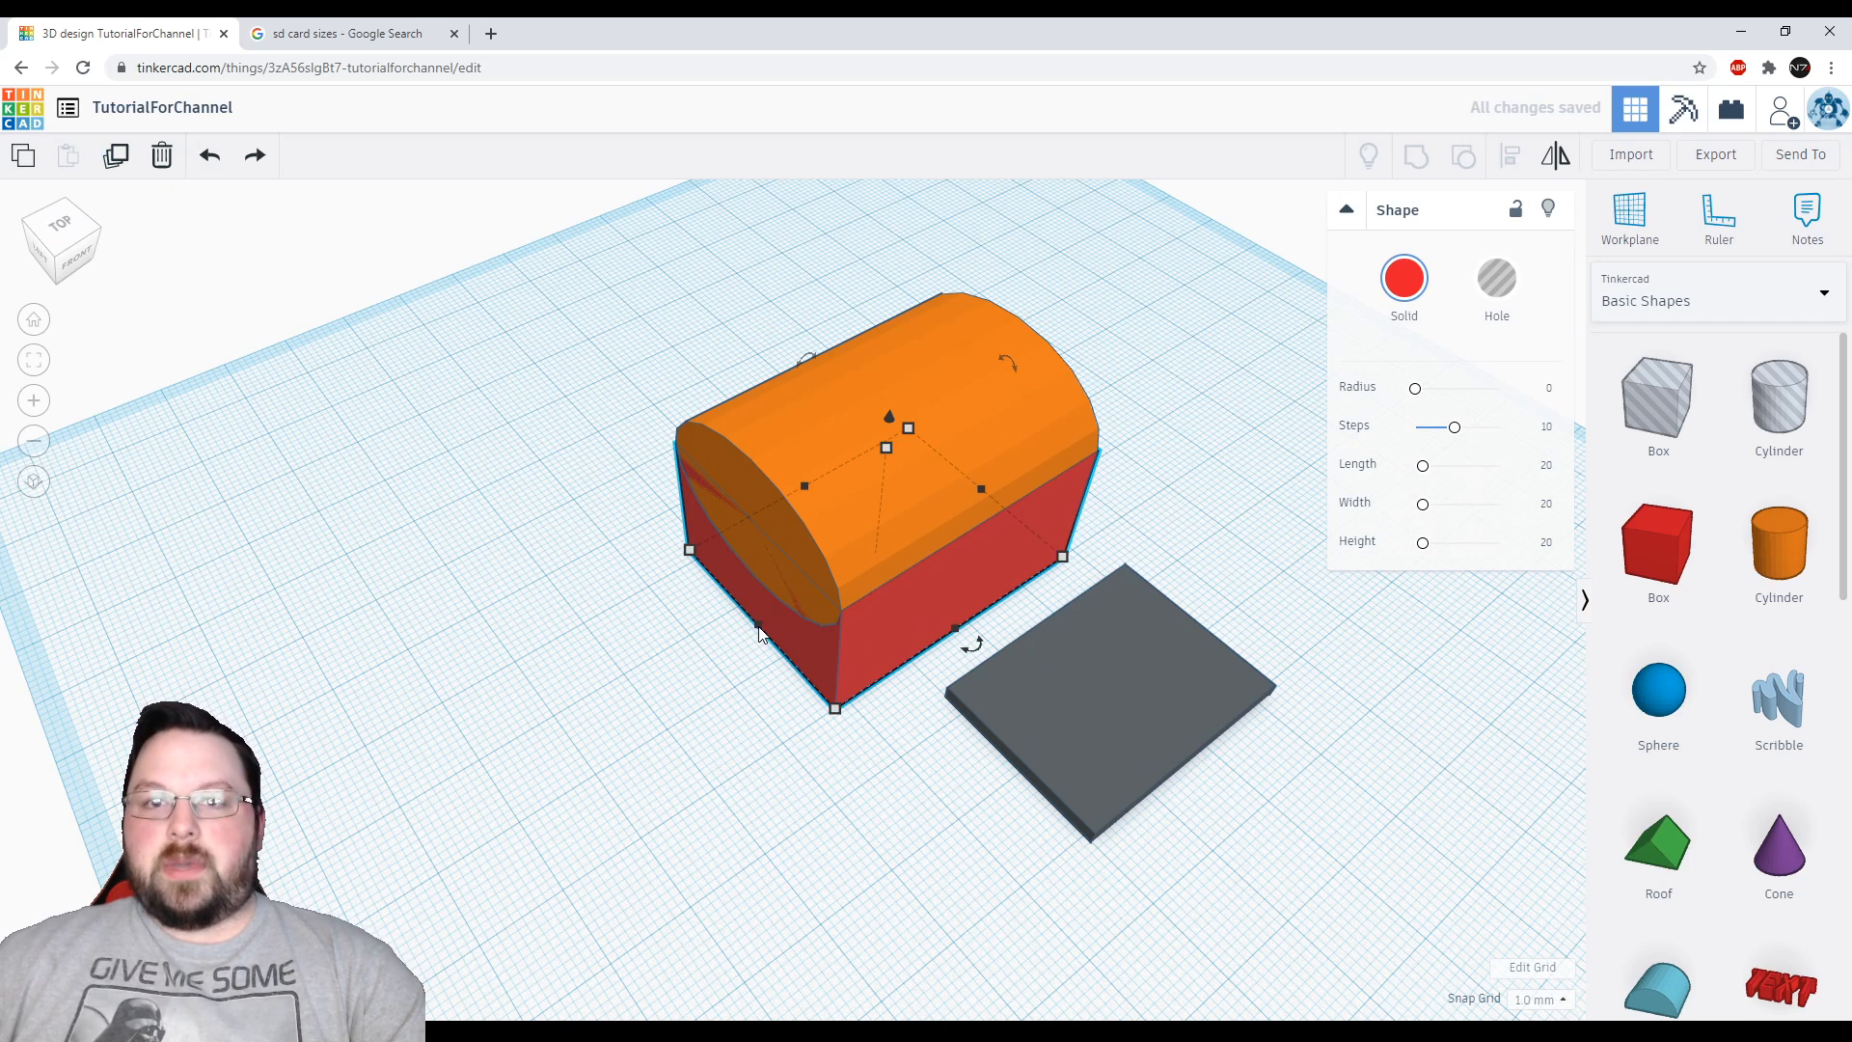
Enlarge the red base on all sides around the orange lid to 62 mm long and 41 mm wide
{"action": "left_click_drag", "start_coordinate": [759, 633], "coordinate": [714, 654]}
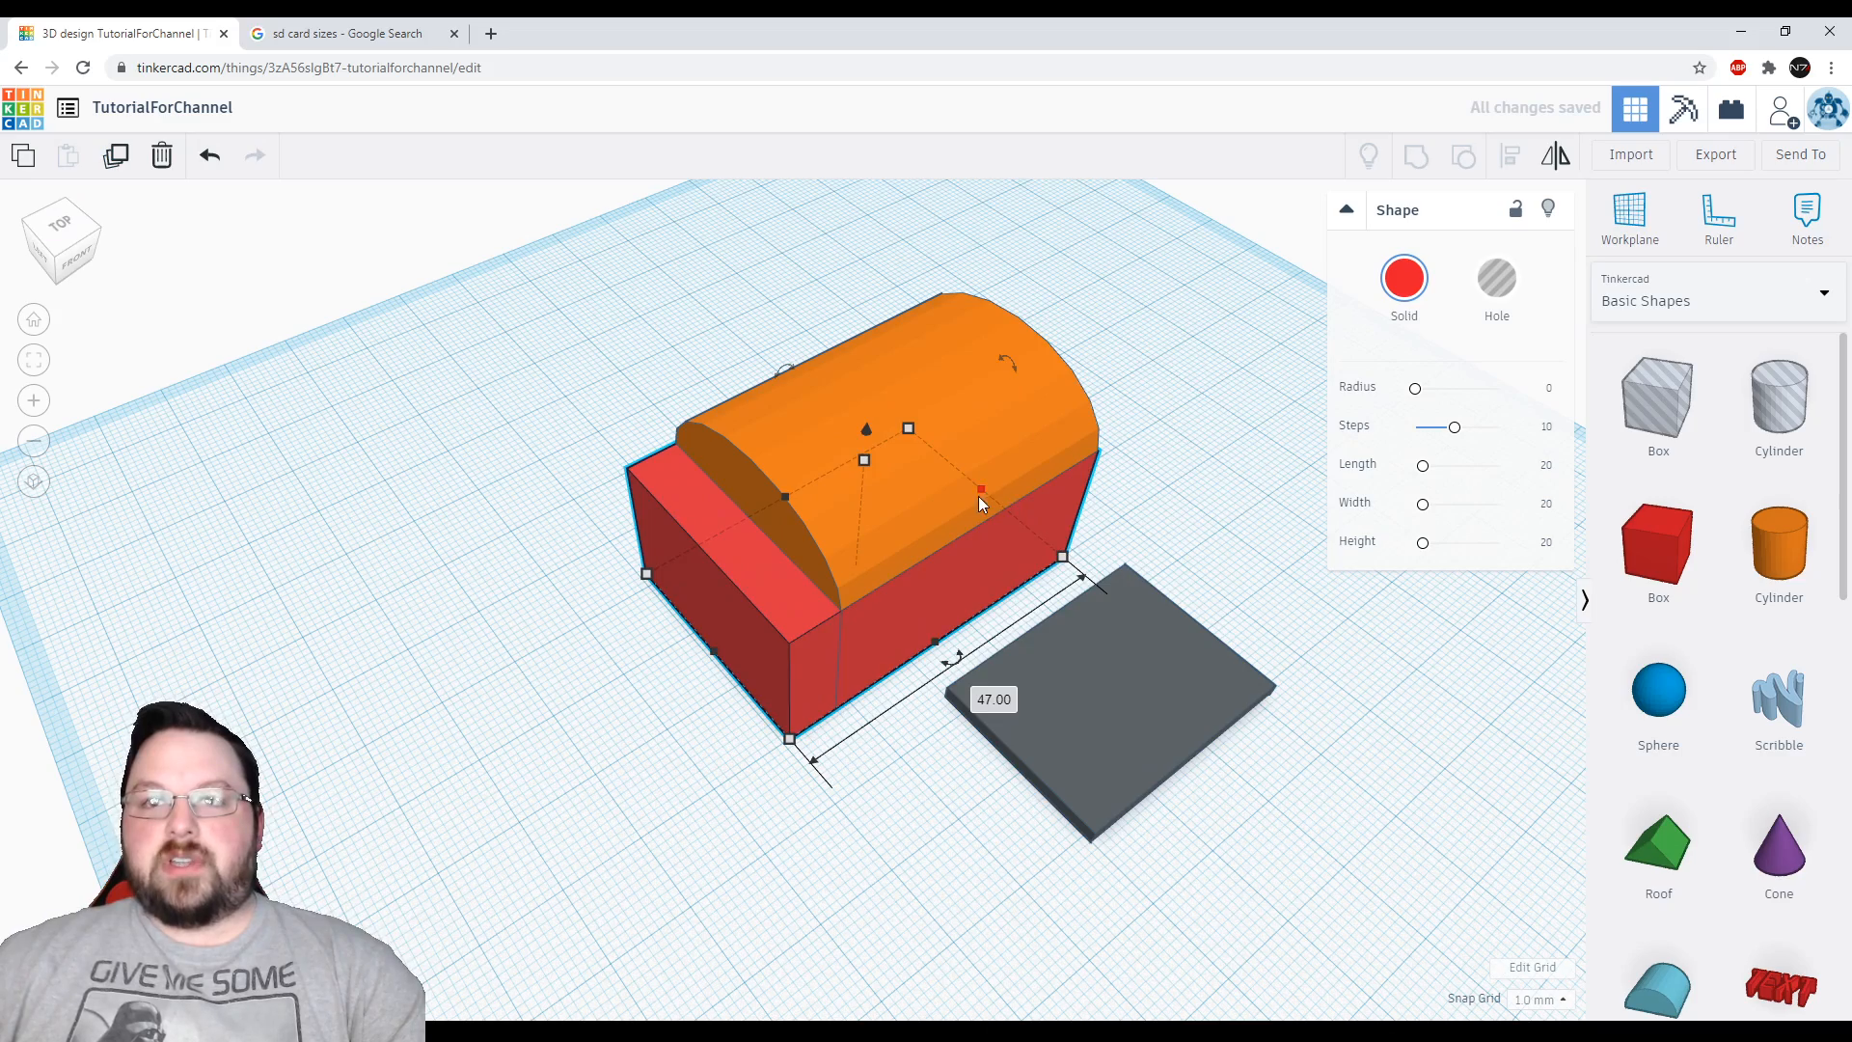
{"action": "left_click_drag", "start_coordinate": [980, 494], "coordinate": [1054, 445]}
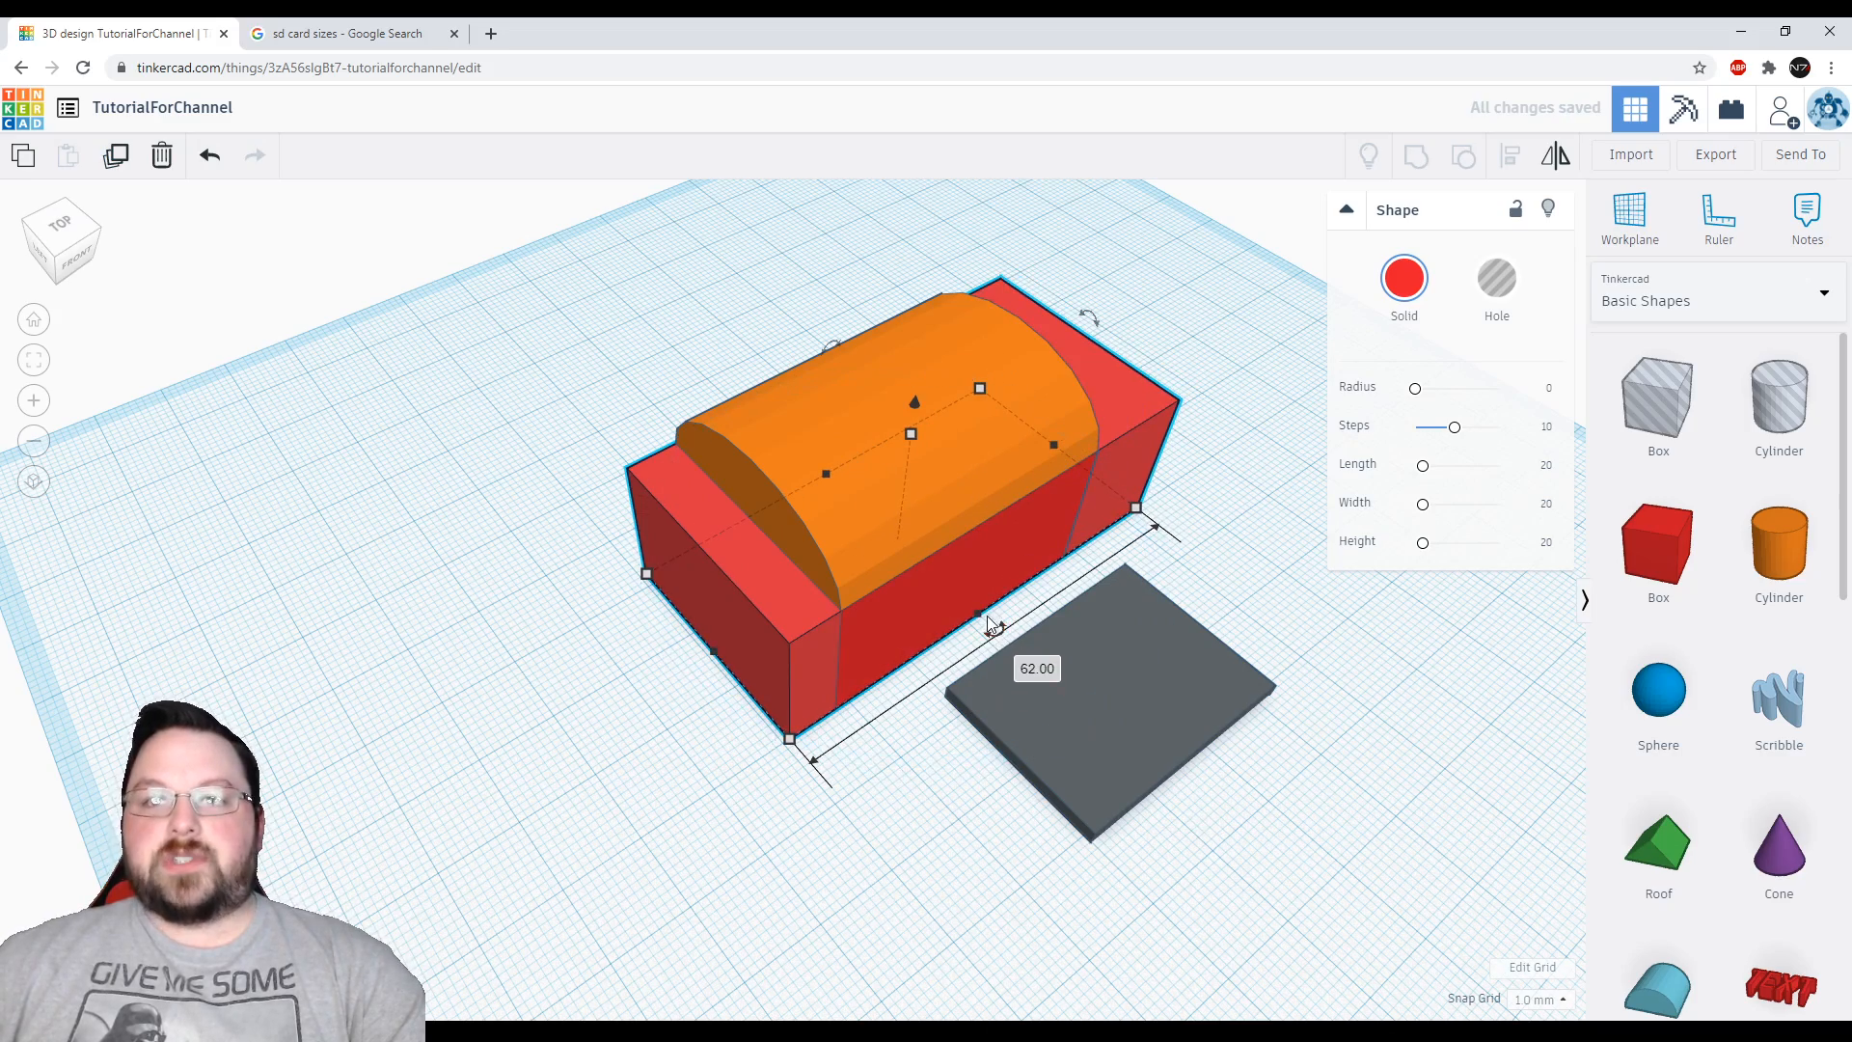
{"action": "left_click_drag", "start_coordinate": [988, 625], "coordinate": [1011, 629]}
{"action": "right_click_drag", "start_coordinate": [1011, 629], "coordinate": [872, 508]}
{"action": "left_click_drag", "start_coordinate": [773, 479], "coordinate": [745, 473]}
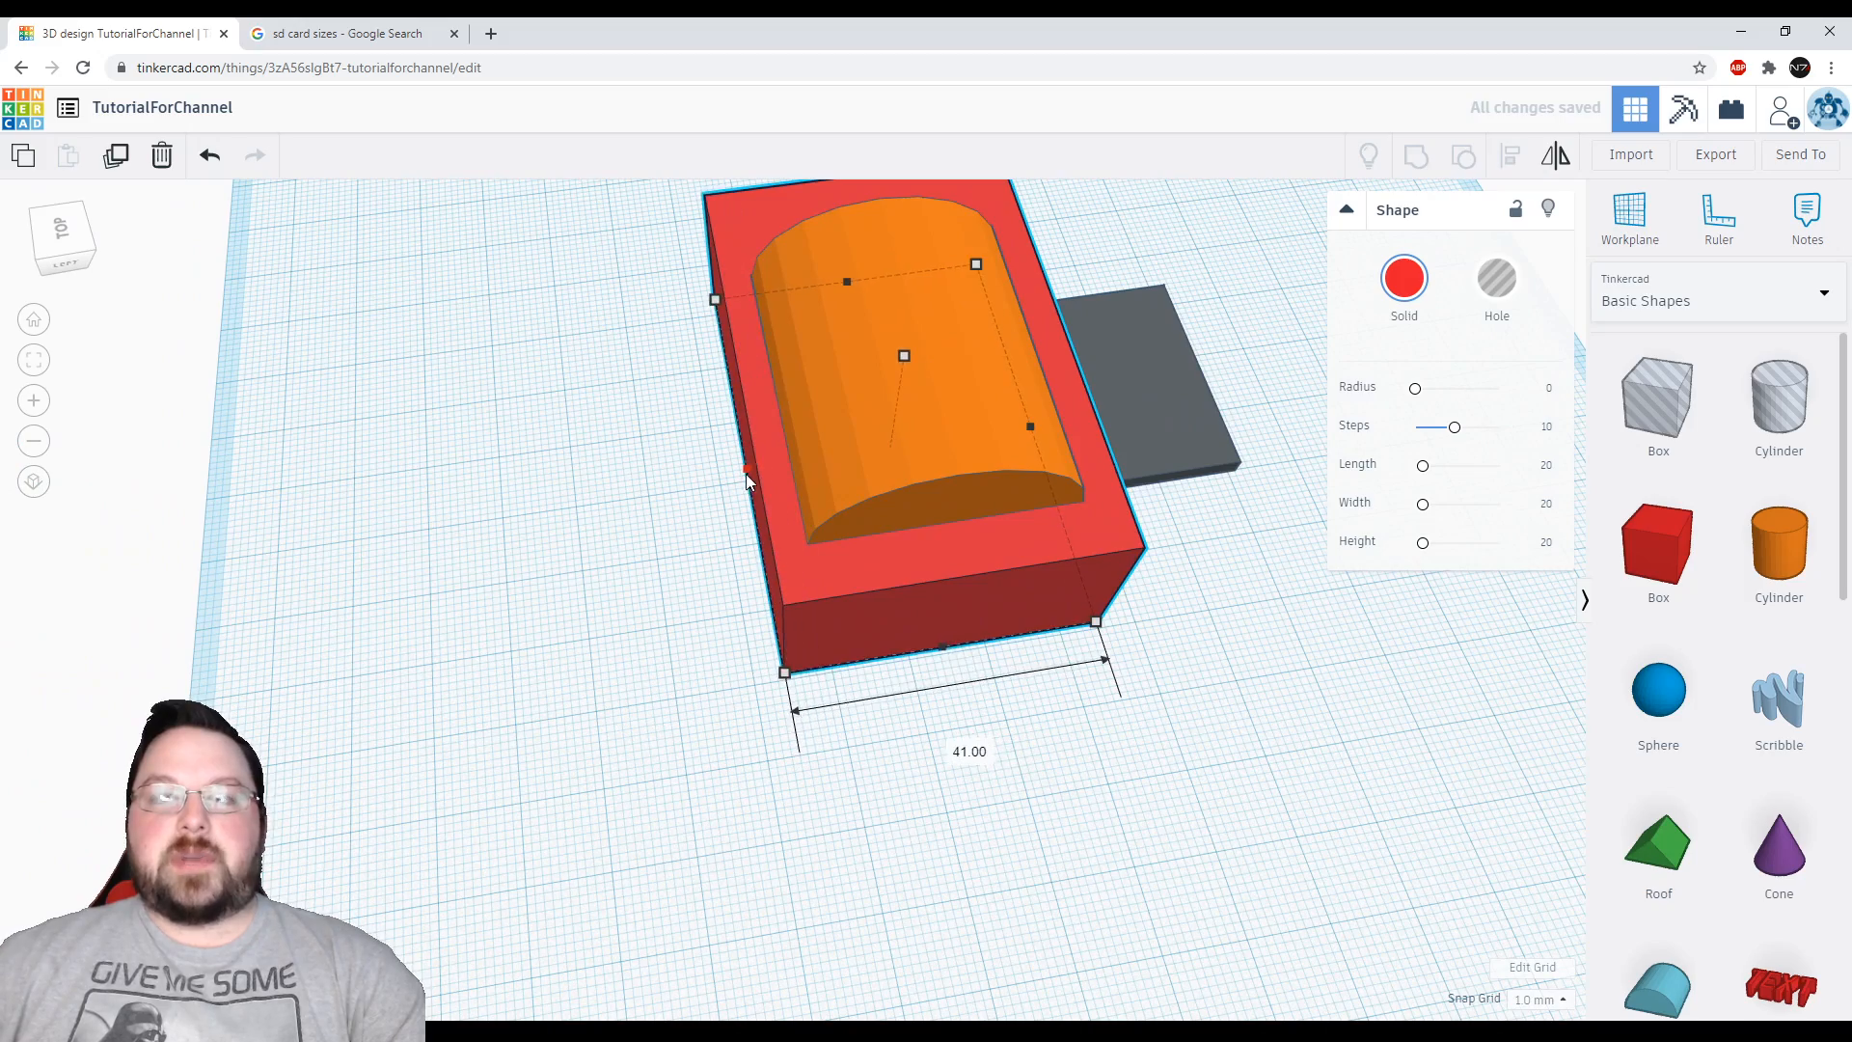
{"action": "right_click_drag", "start_coordinate": [745, 473], "coordinate": [1106, 591]}
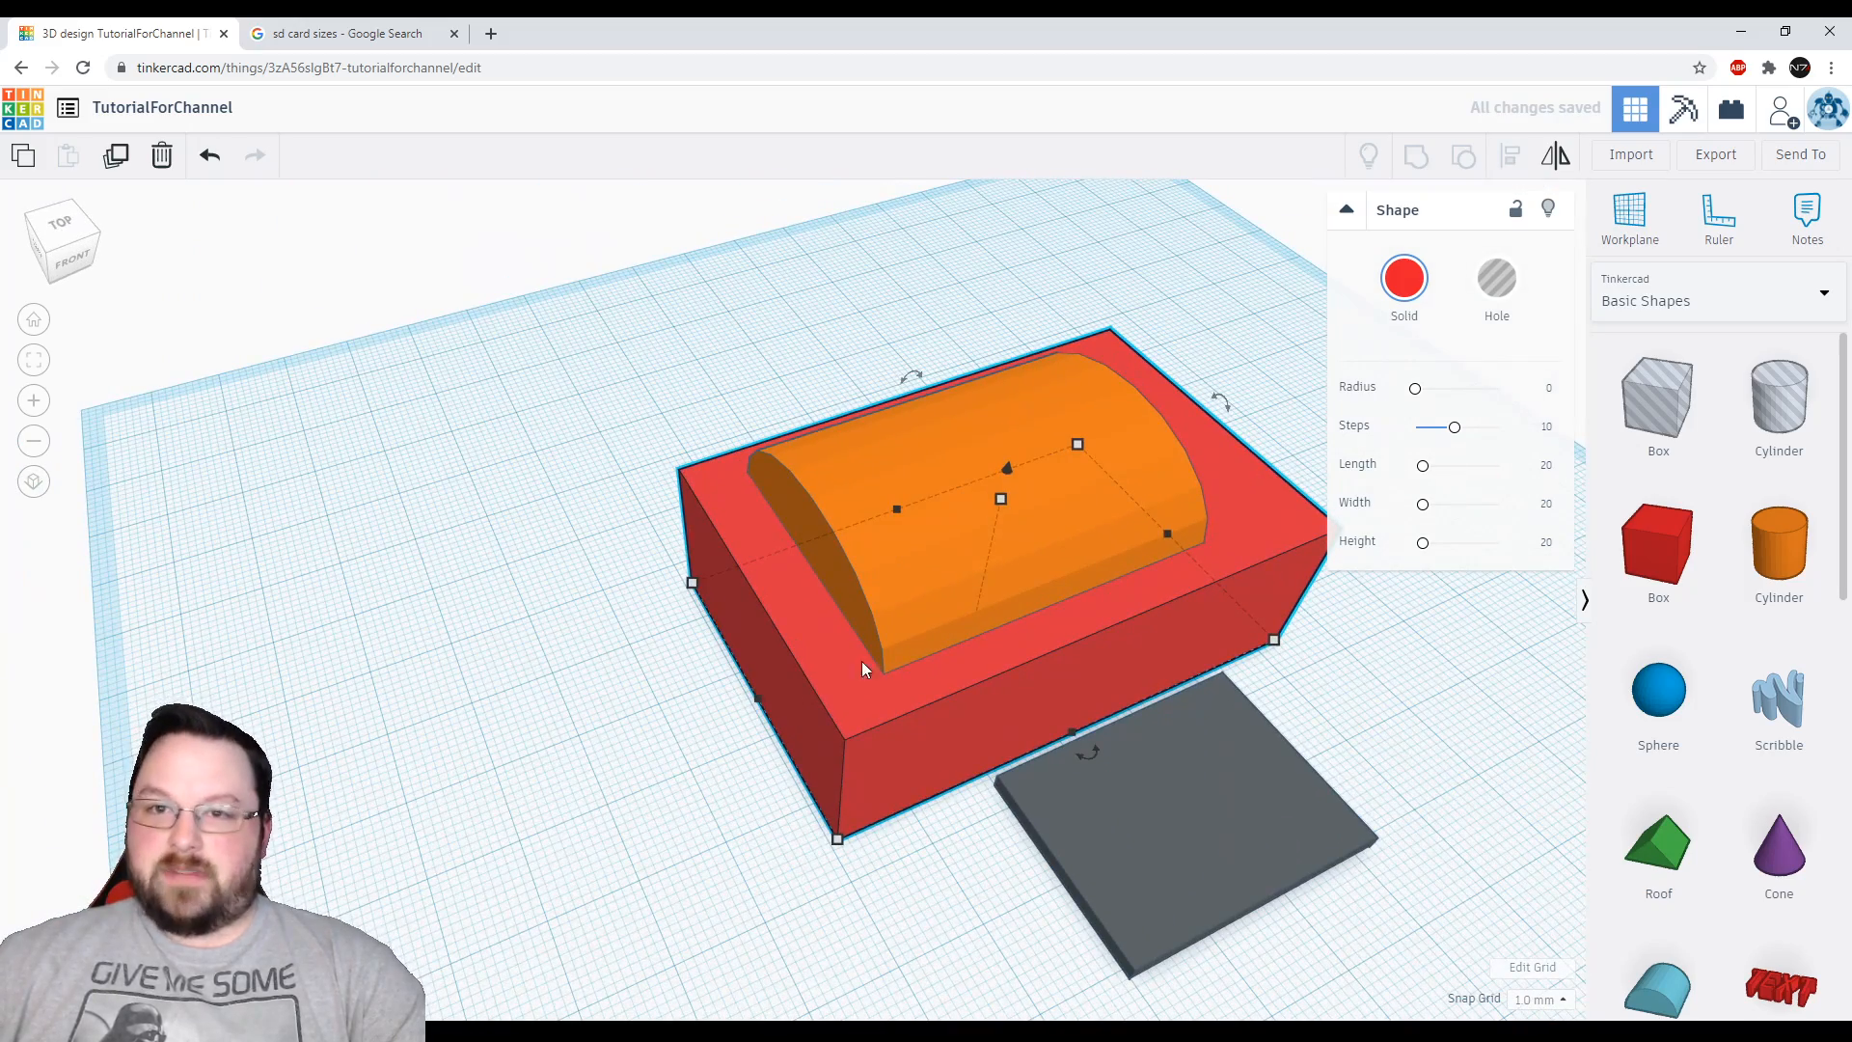
Turn the enlarged red box into a hole and group it with the orange lid to cut off the lid's lower part
{"action": "left_click", "coordinate": [1492, 305]}
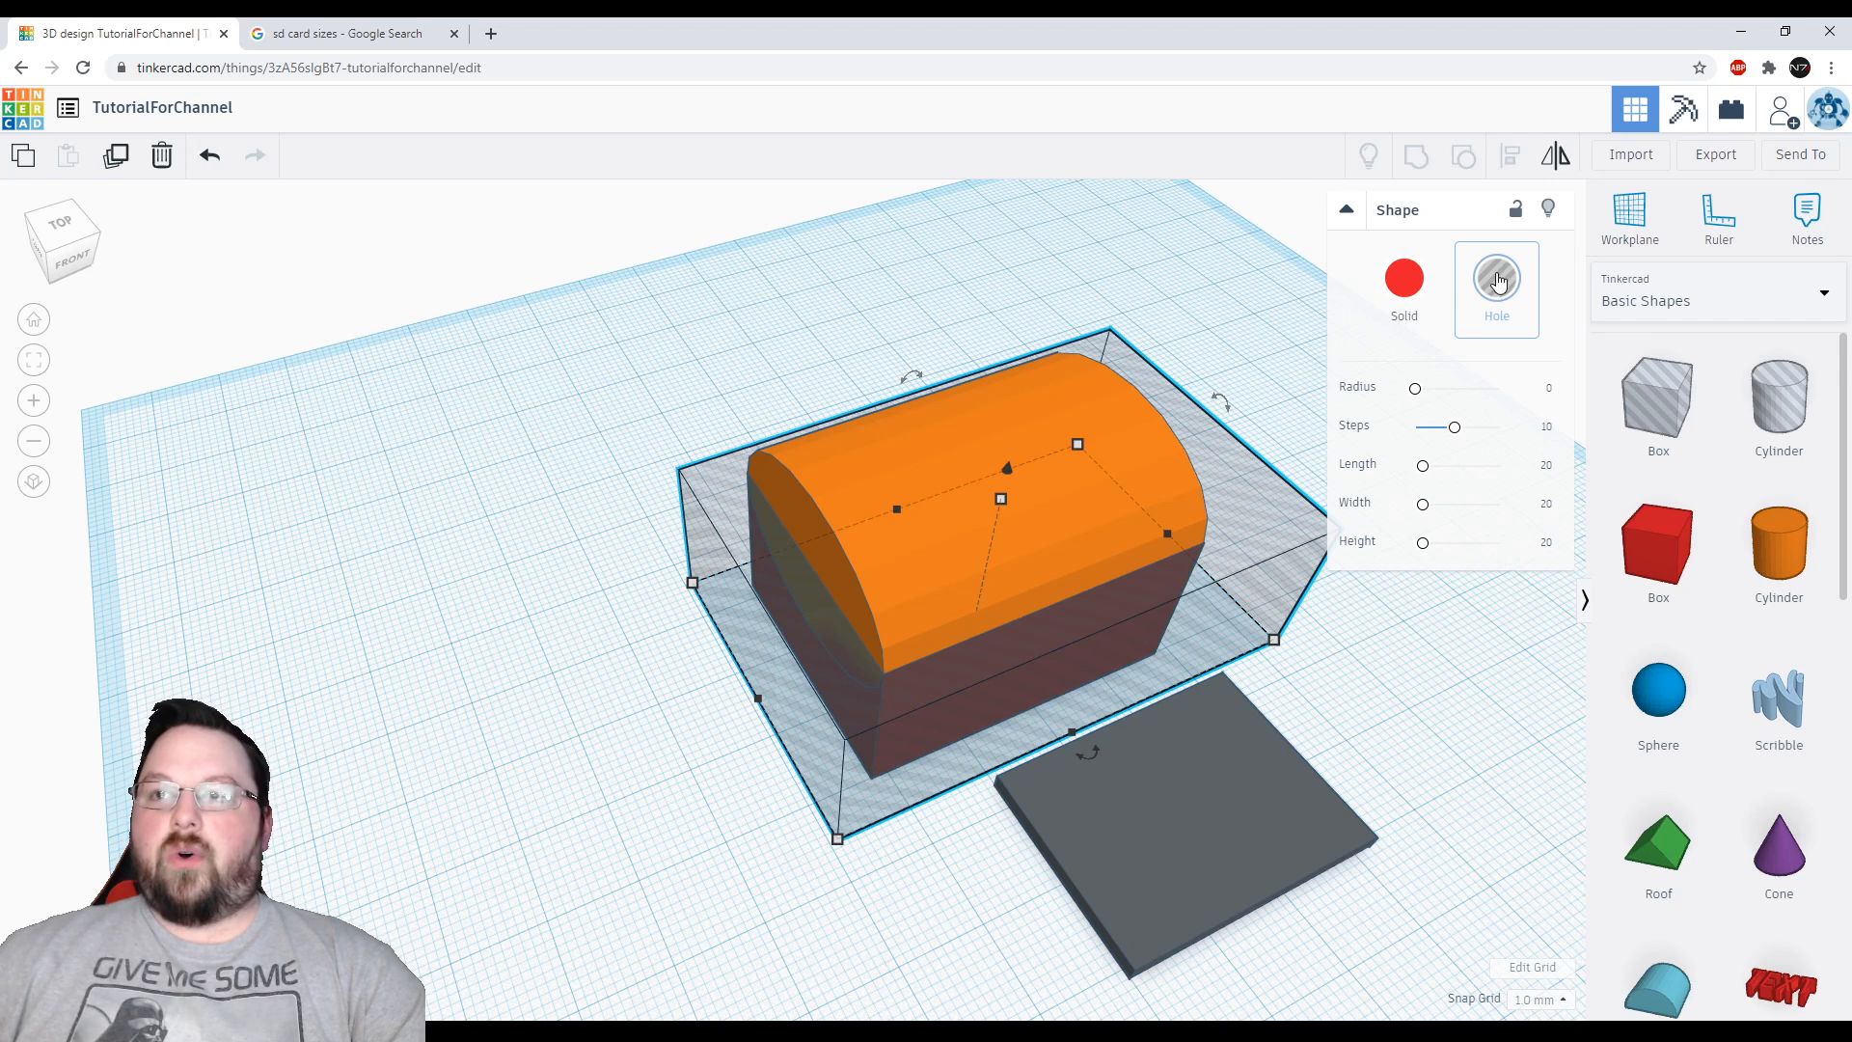
{"action": "left_click", "coordinate": [850, 472], "text": "shift"}
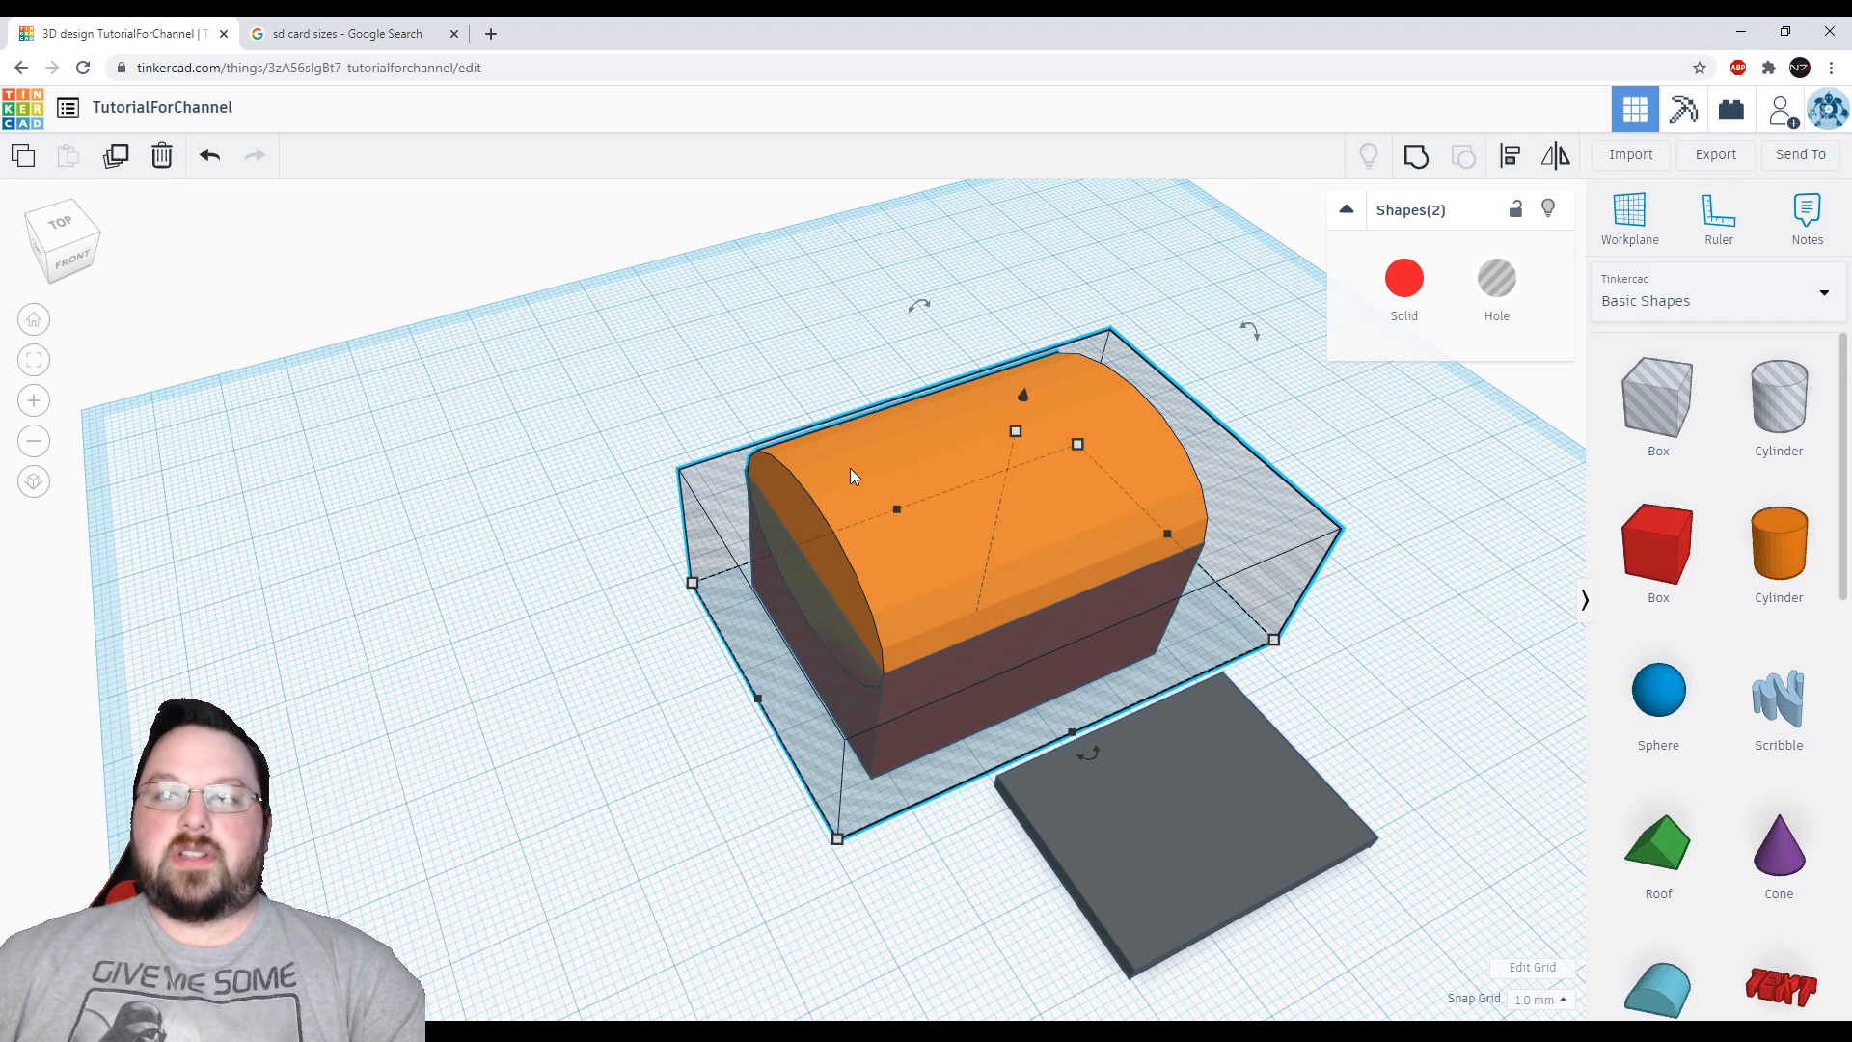
{"action": "left_click", "coordinate": [1426, 158]}
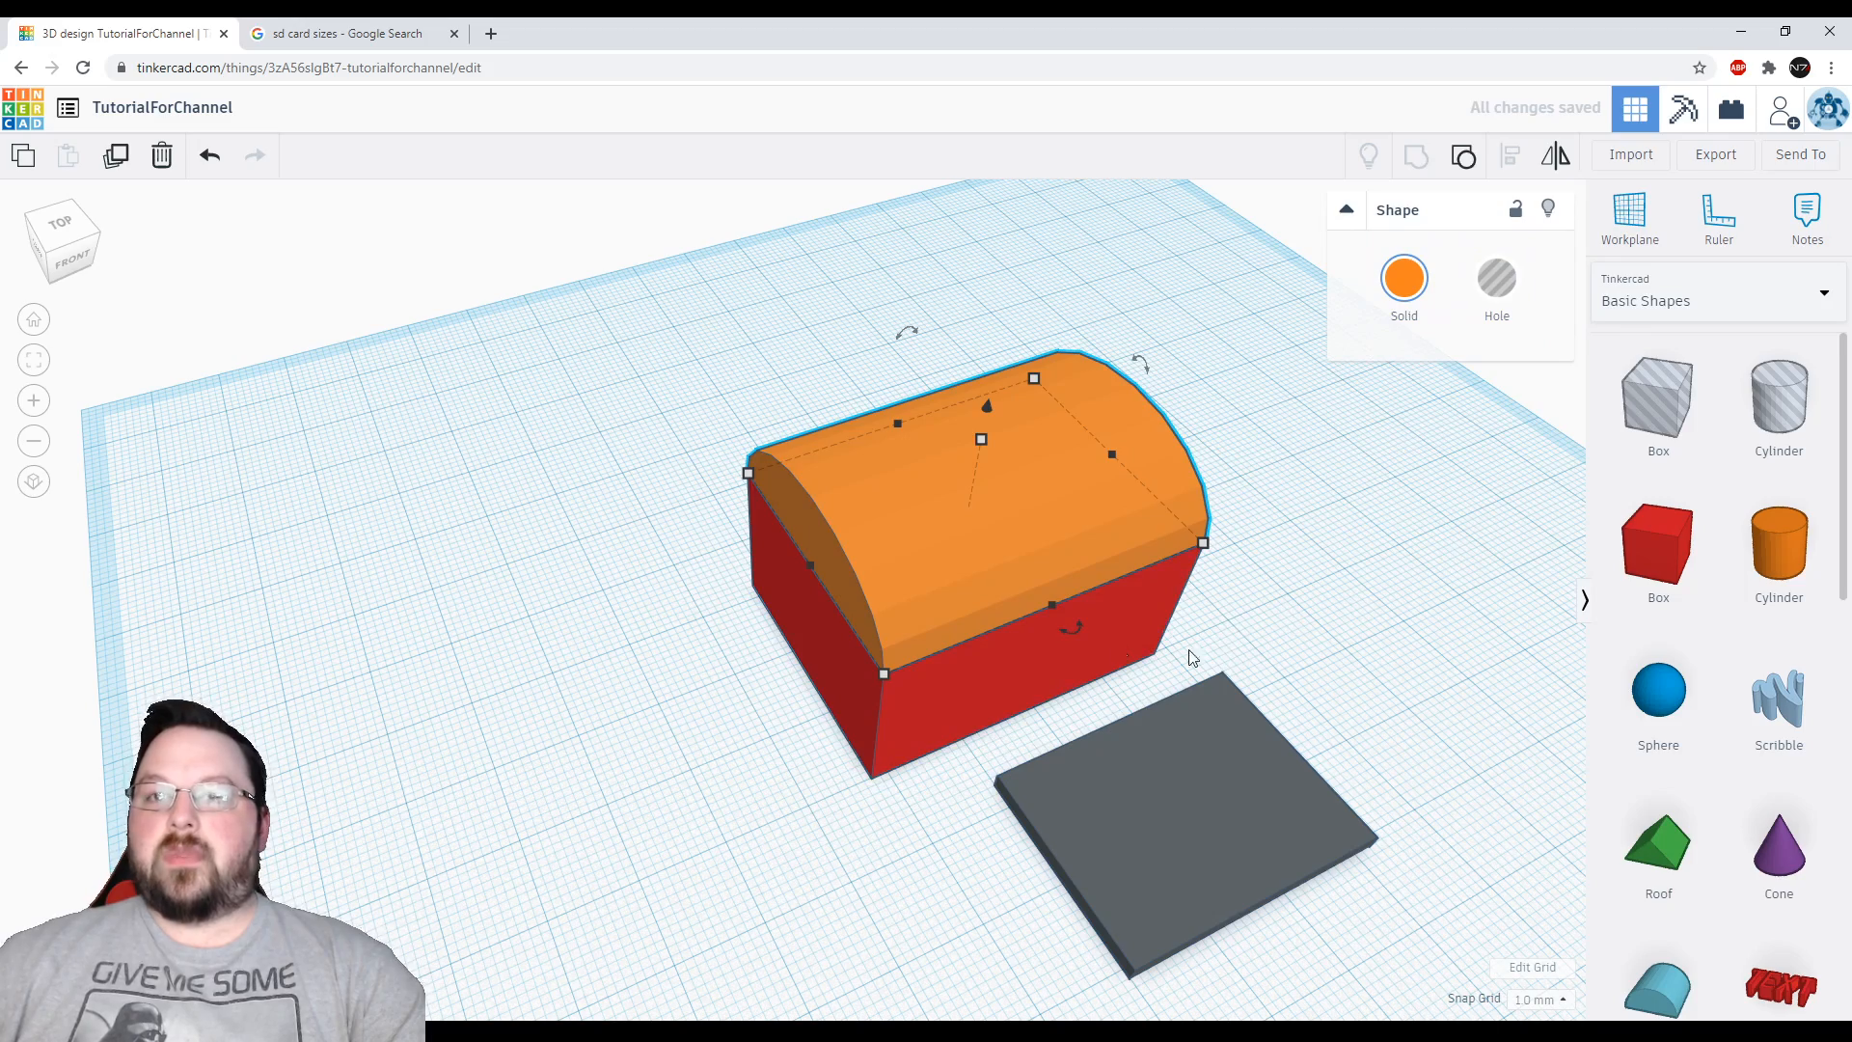
{"action": "left_click", "coordinate": [1532, 471]}
{"action": "middle_click_drag", "start_coordinate": [1407, 590], "coordinate": [1395, 523]}
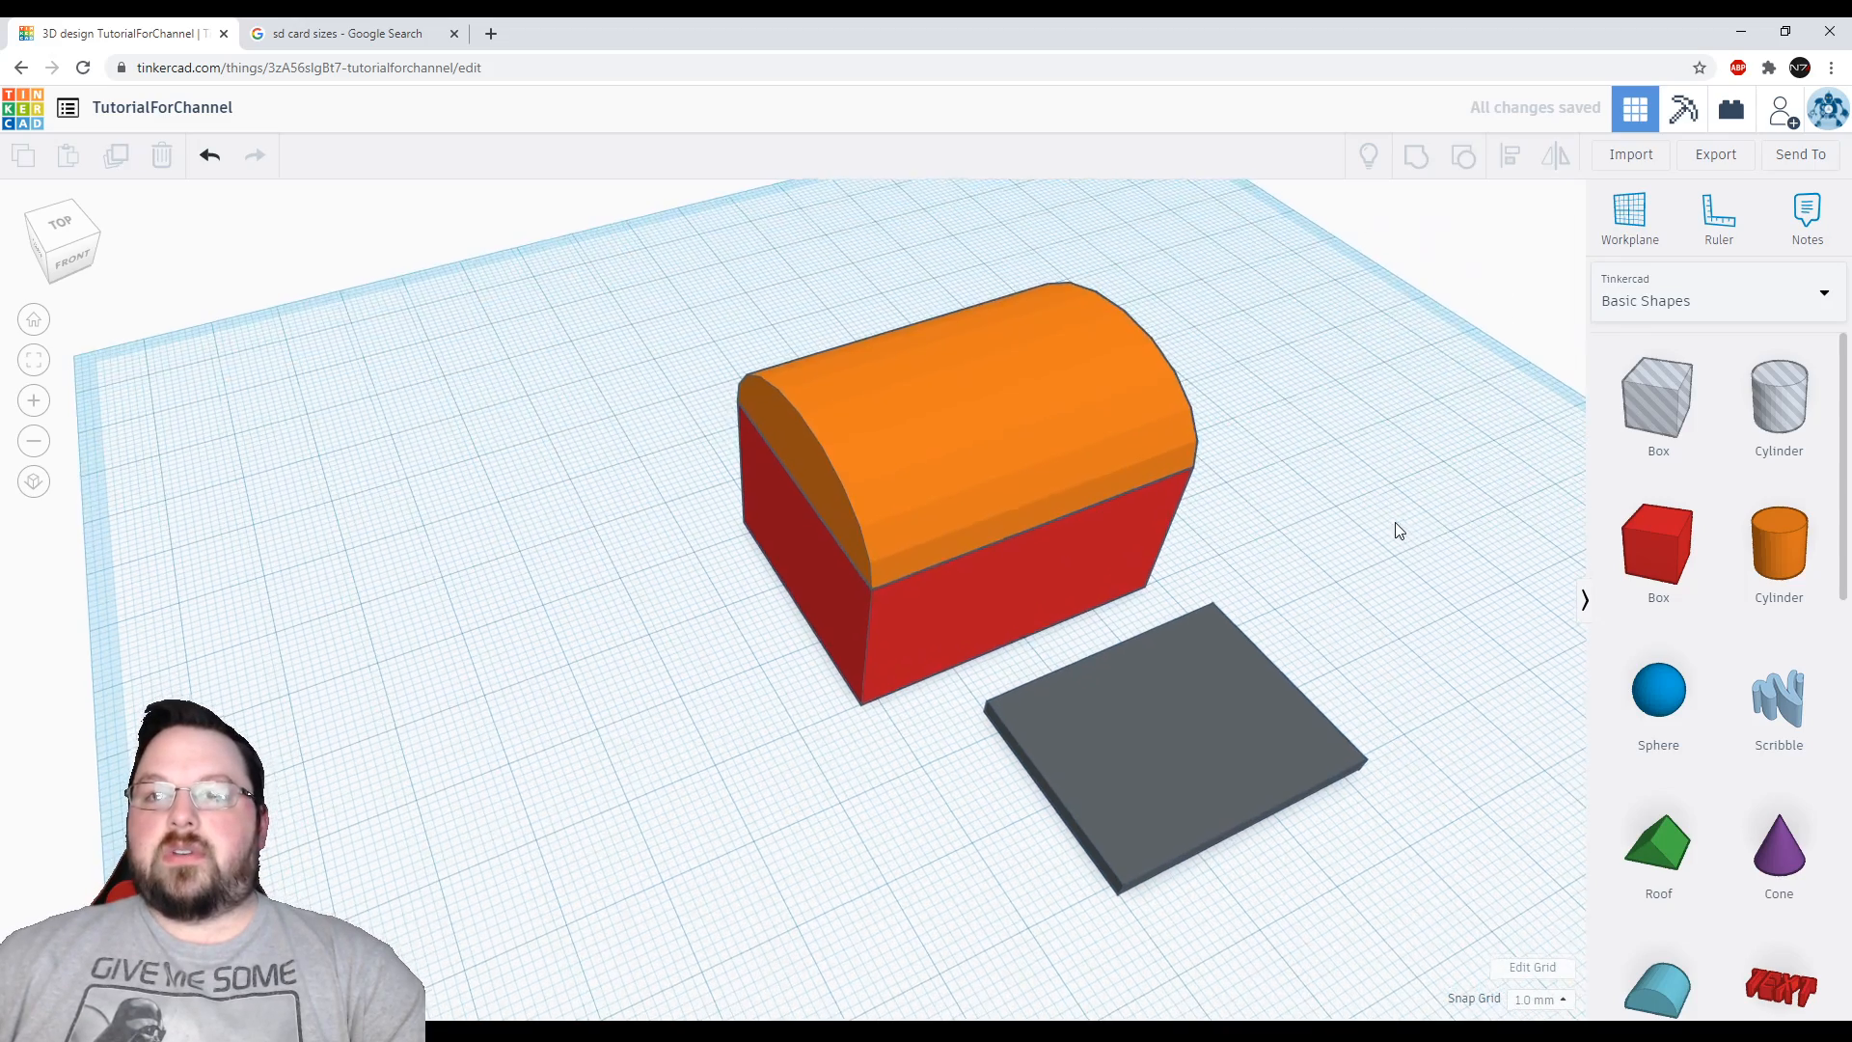
Try raising the orange lid 7 mm above the red base to inspect it, and undo the move
{"action": "left_click", "coordinate": [991, 449]}
{"action": "right_click_drag", "start_coordinate": [1196, 569], "coordinate": [1202, 489]}
{"action": "left_click_drag", "start_coordinate": [951, 235], "coordinate": [959, 182]}
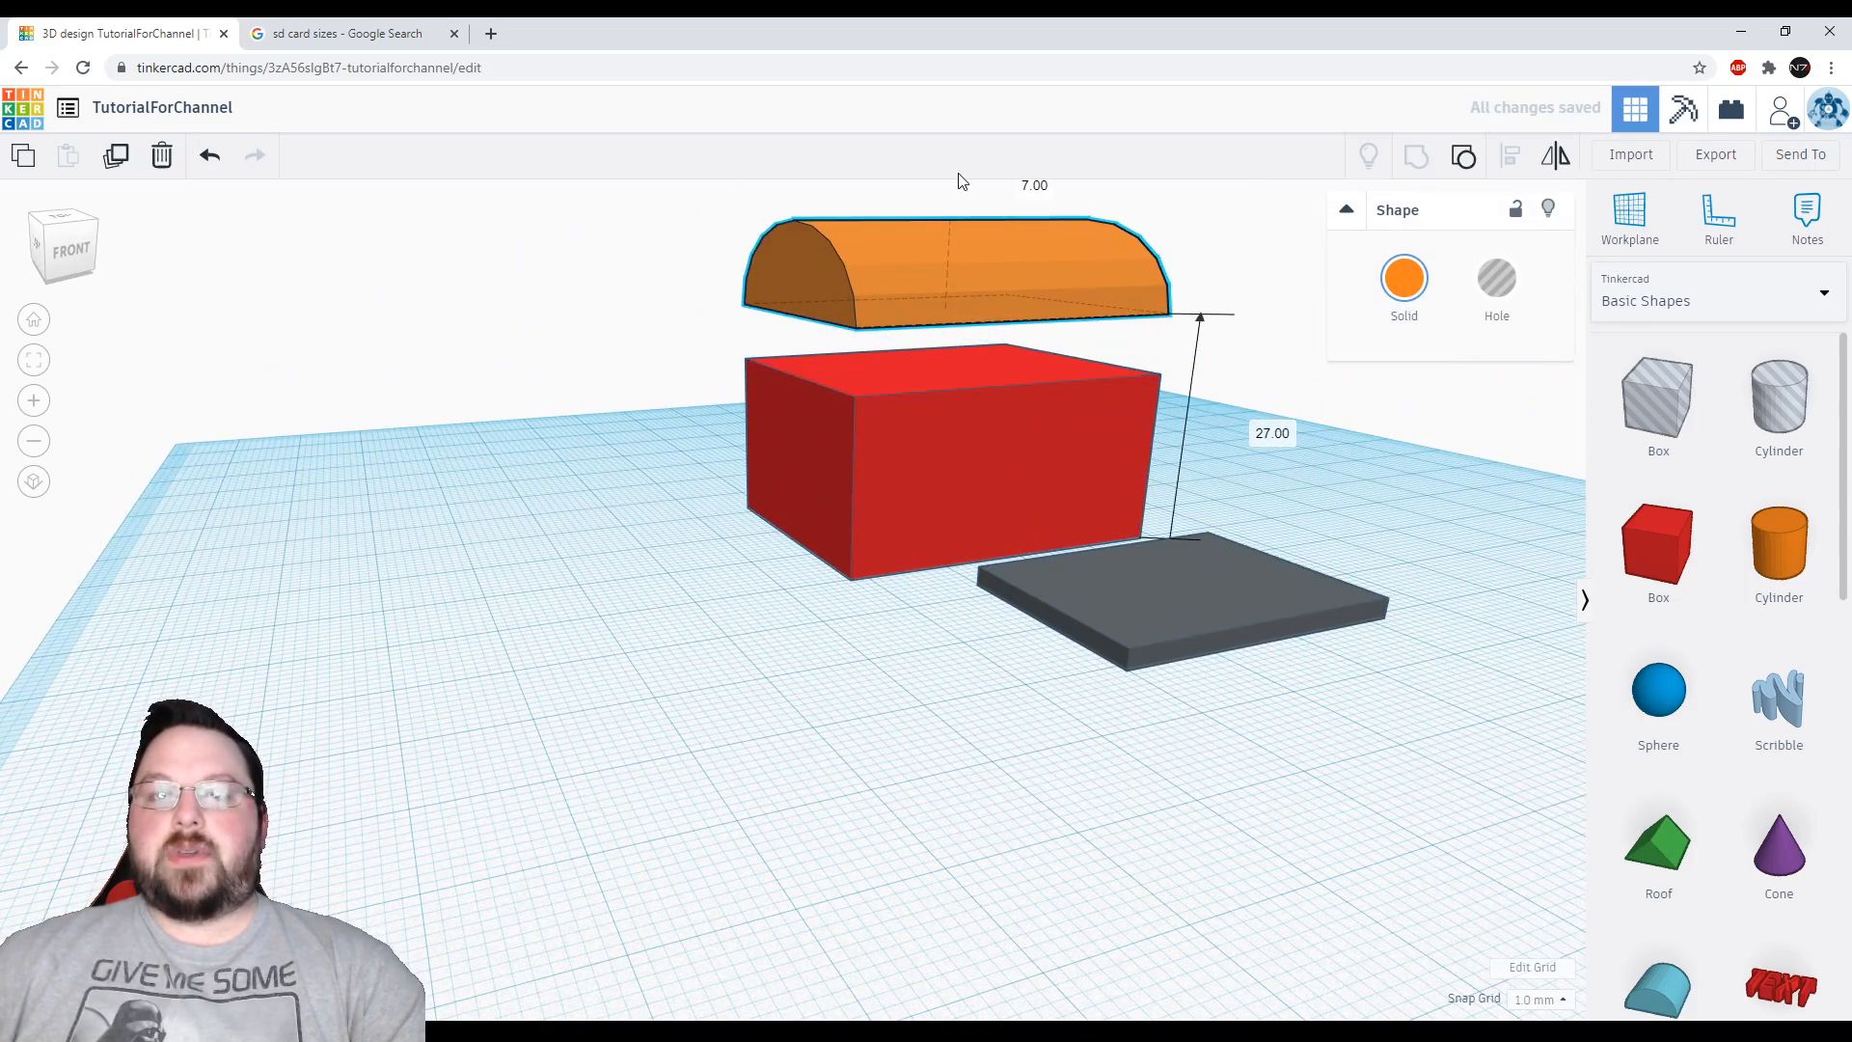
{"action": "right_click_drag", "start_coordinate": [1109, 559], "coordinate": [1109, 654]}
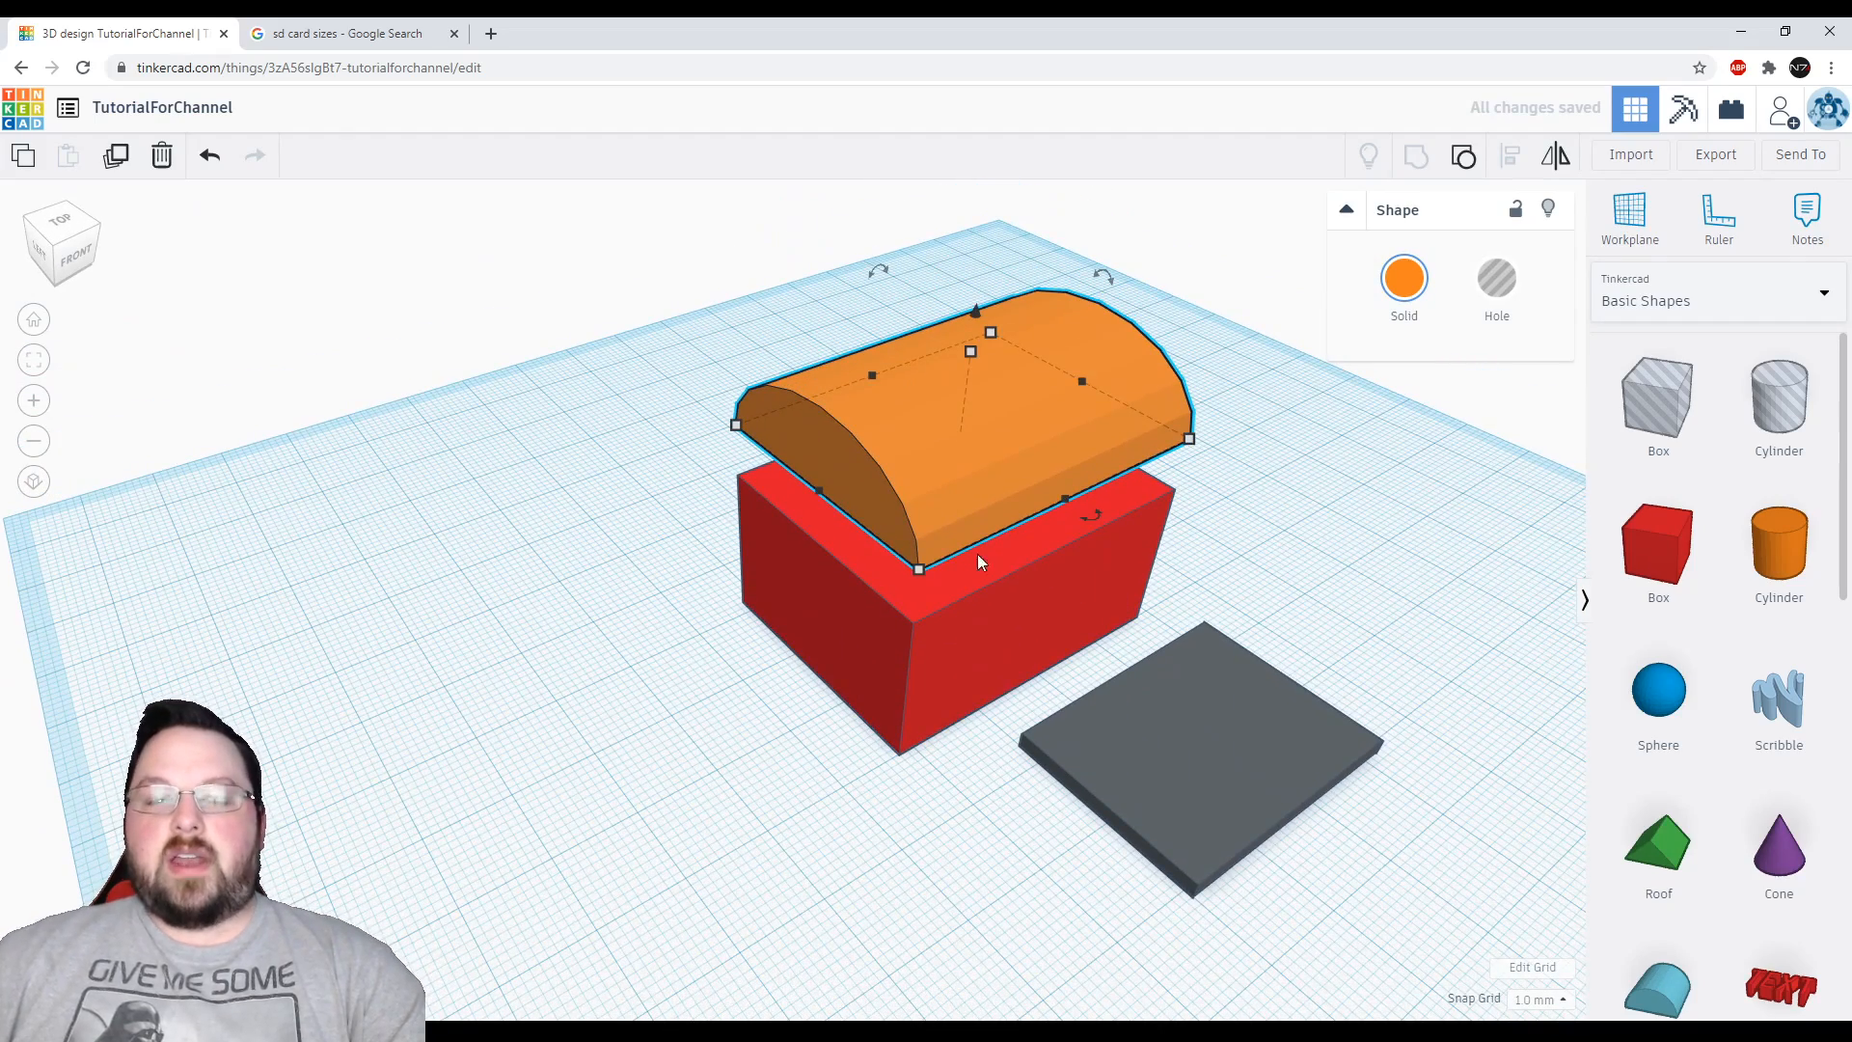
{"action": "scroll", "coordinate": [1637, 708], "scroll_direction": "down", "scroll_amount": 3}
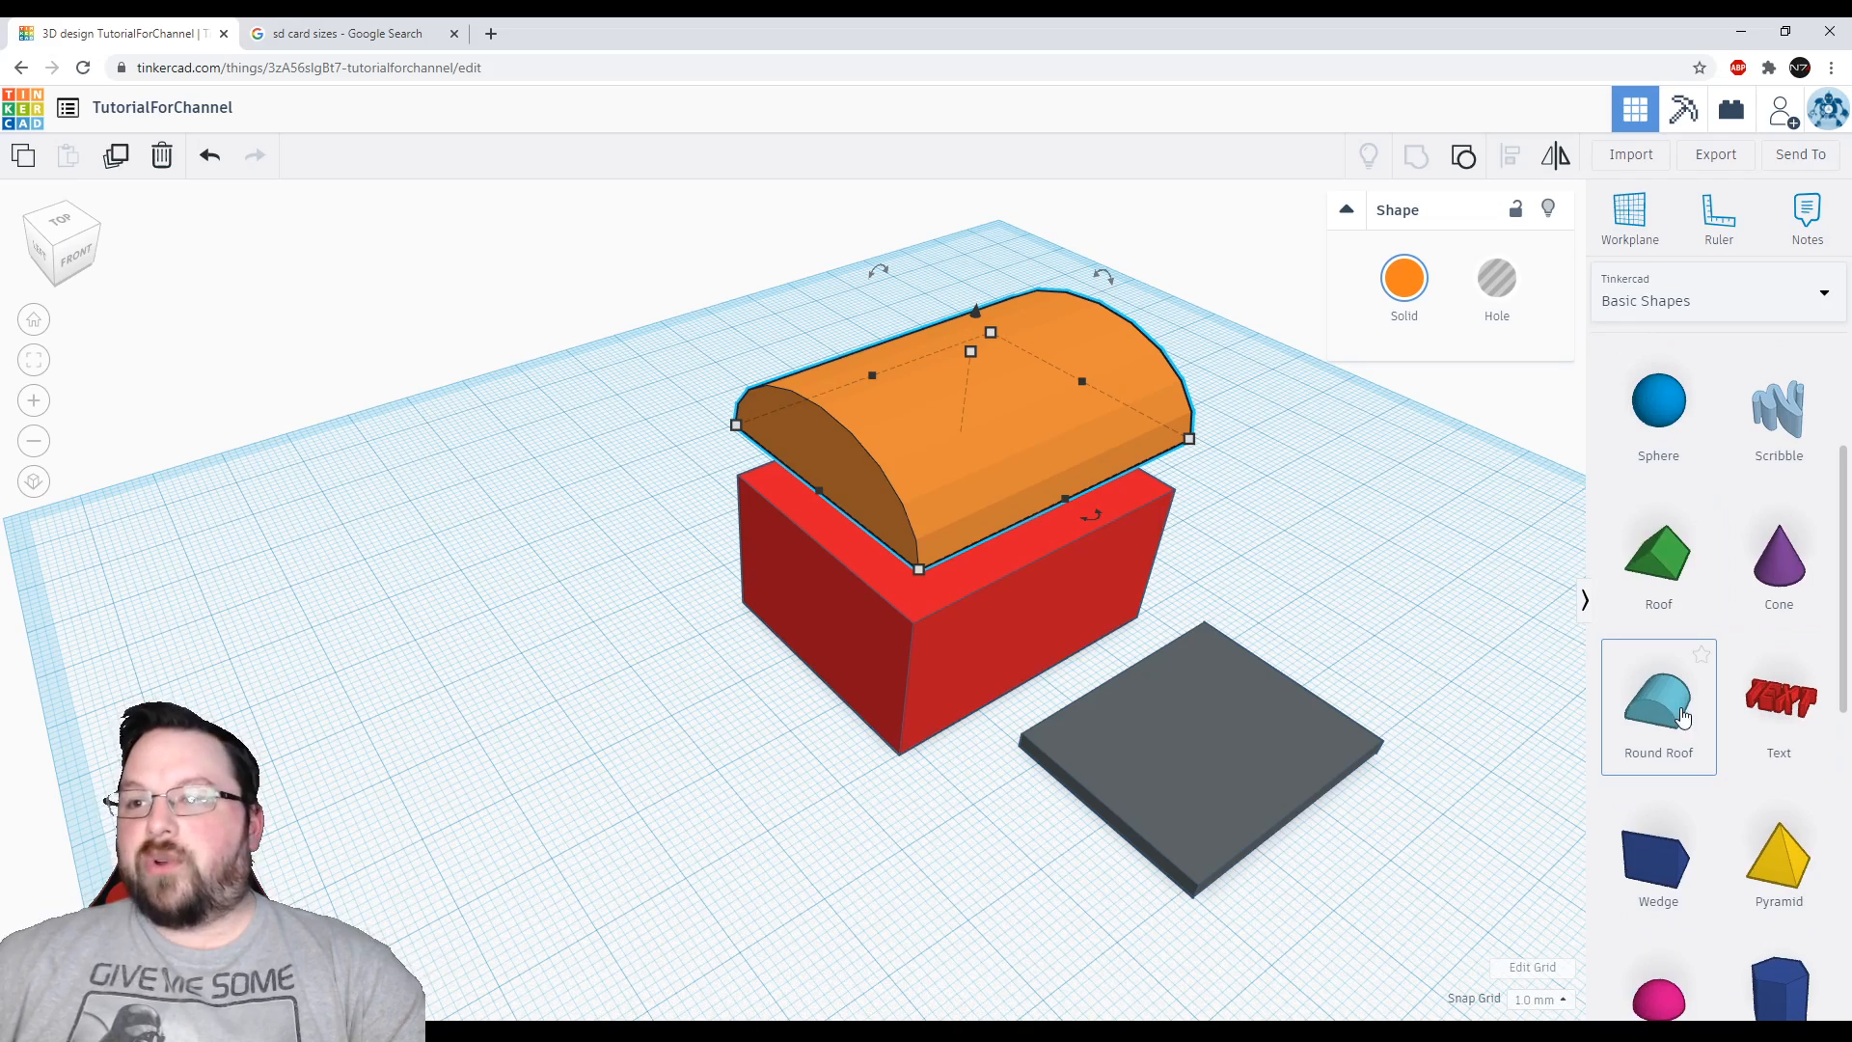
{"action": "right_click_drag", "start_coordinate": [1245, 545], "coordinate": [938, 772]}
{"action": "key", "text": "ctrl+z"}
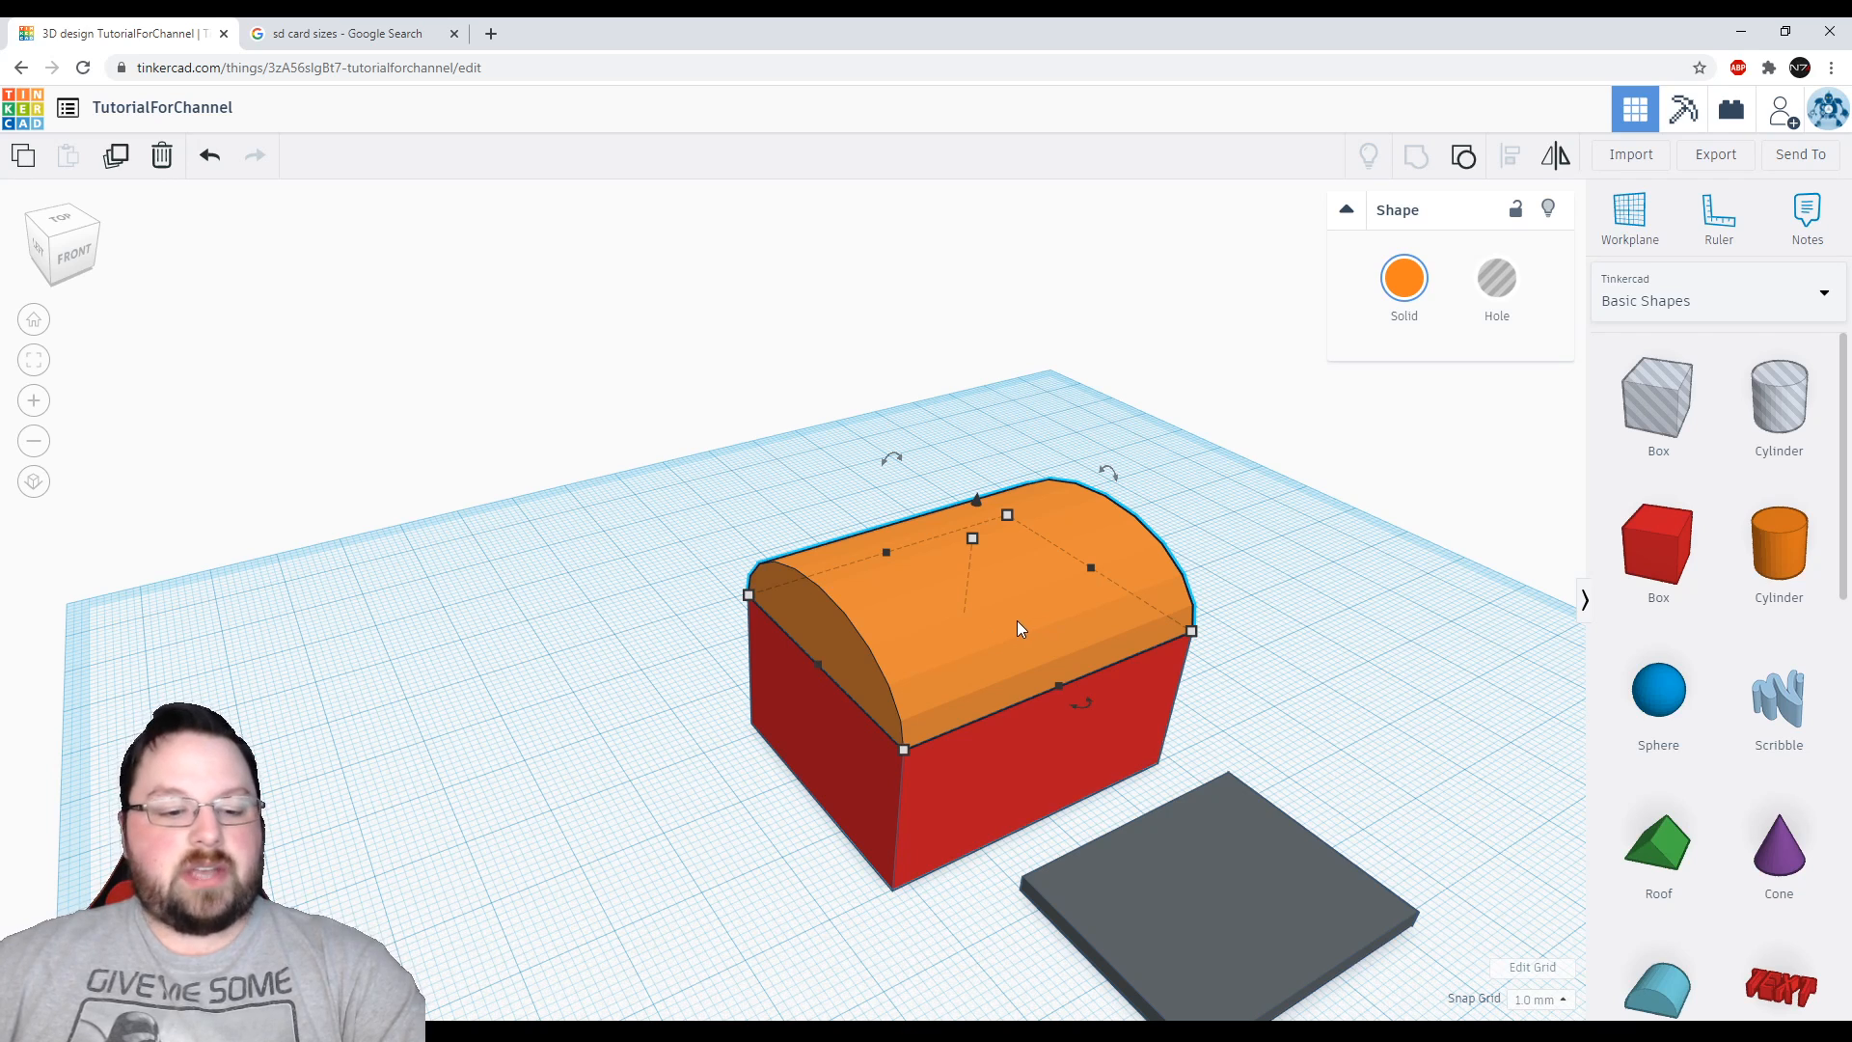
Hide the orange lid and duplicate the red base in place
{"action": "key", "text": "Delete"}
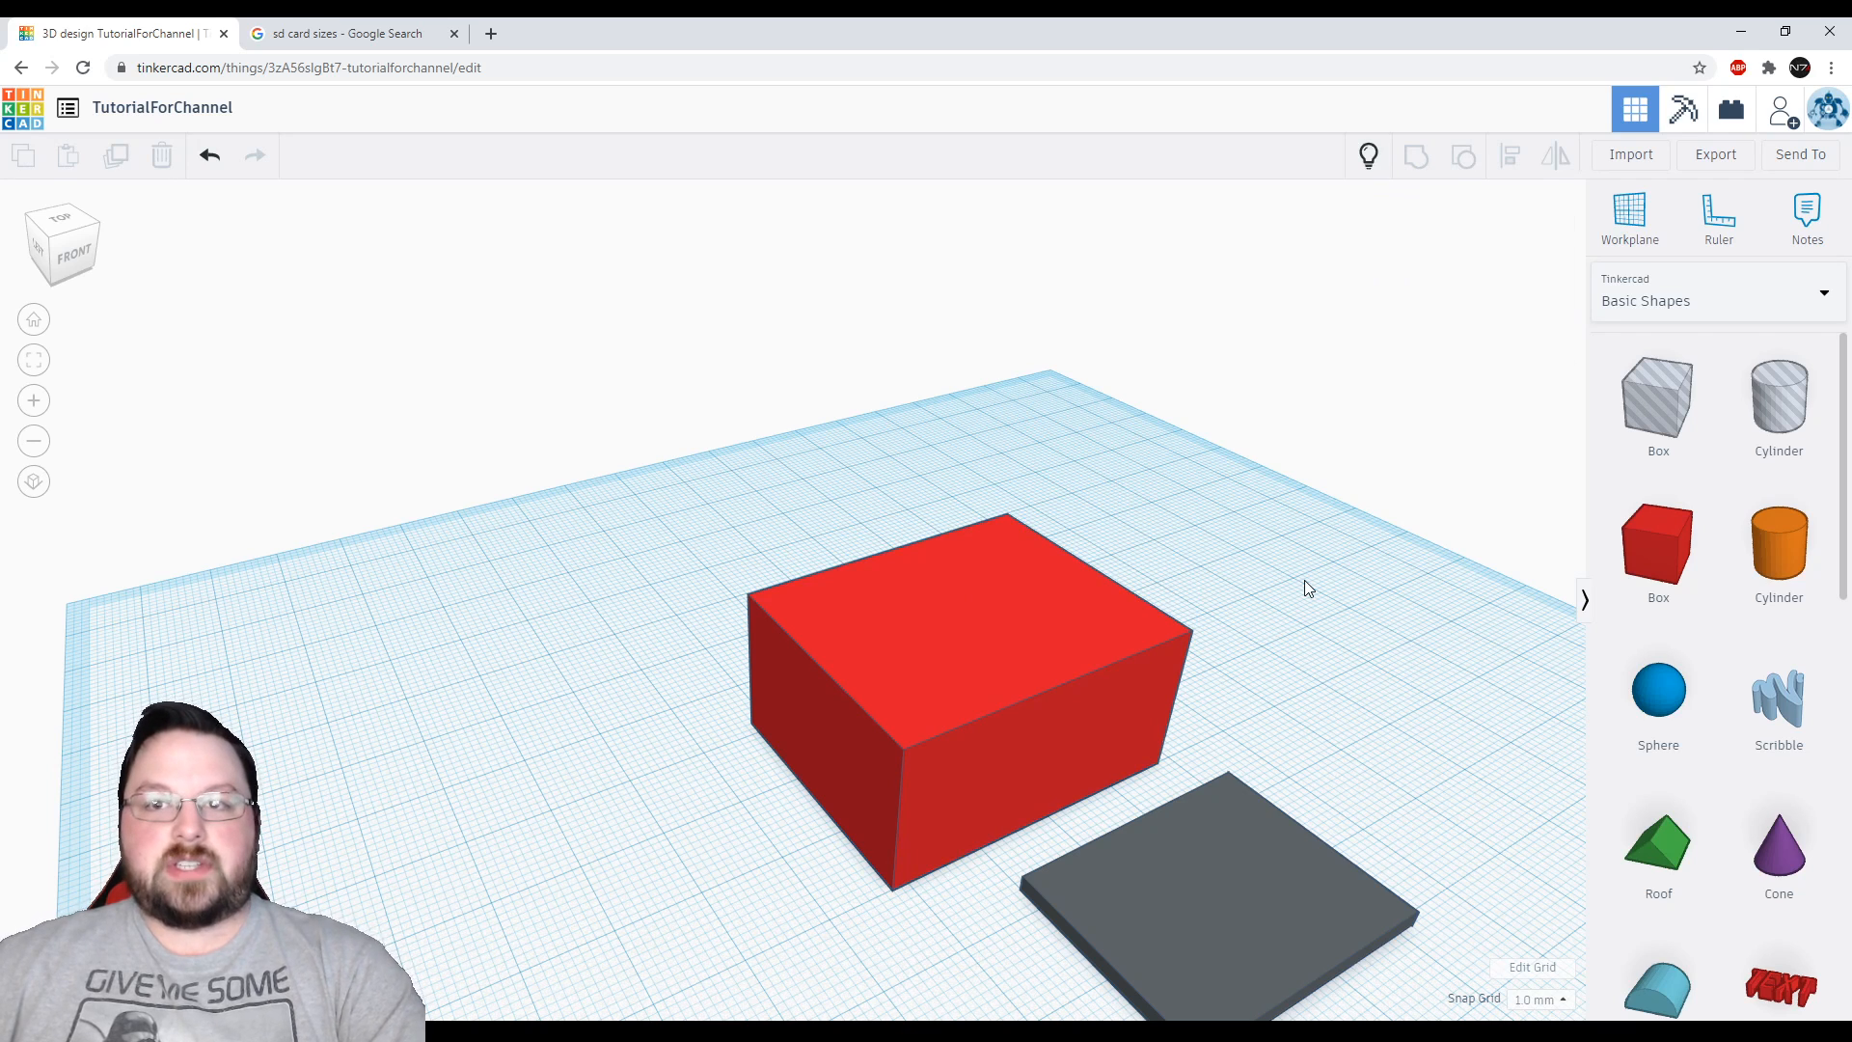
{"action": "left_click", "coordinate": [1051, 647]}
{"action": "right_click_drag", "start_coordinate": [1192, 585], "coordinate": [1152, 550]}
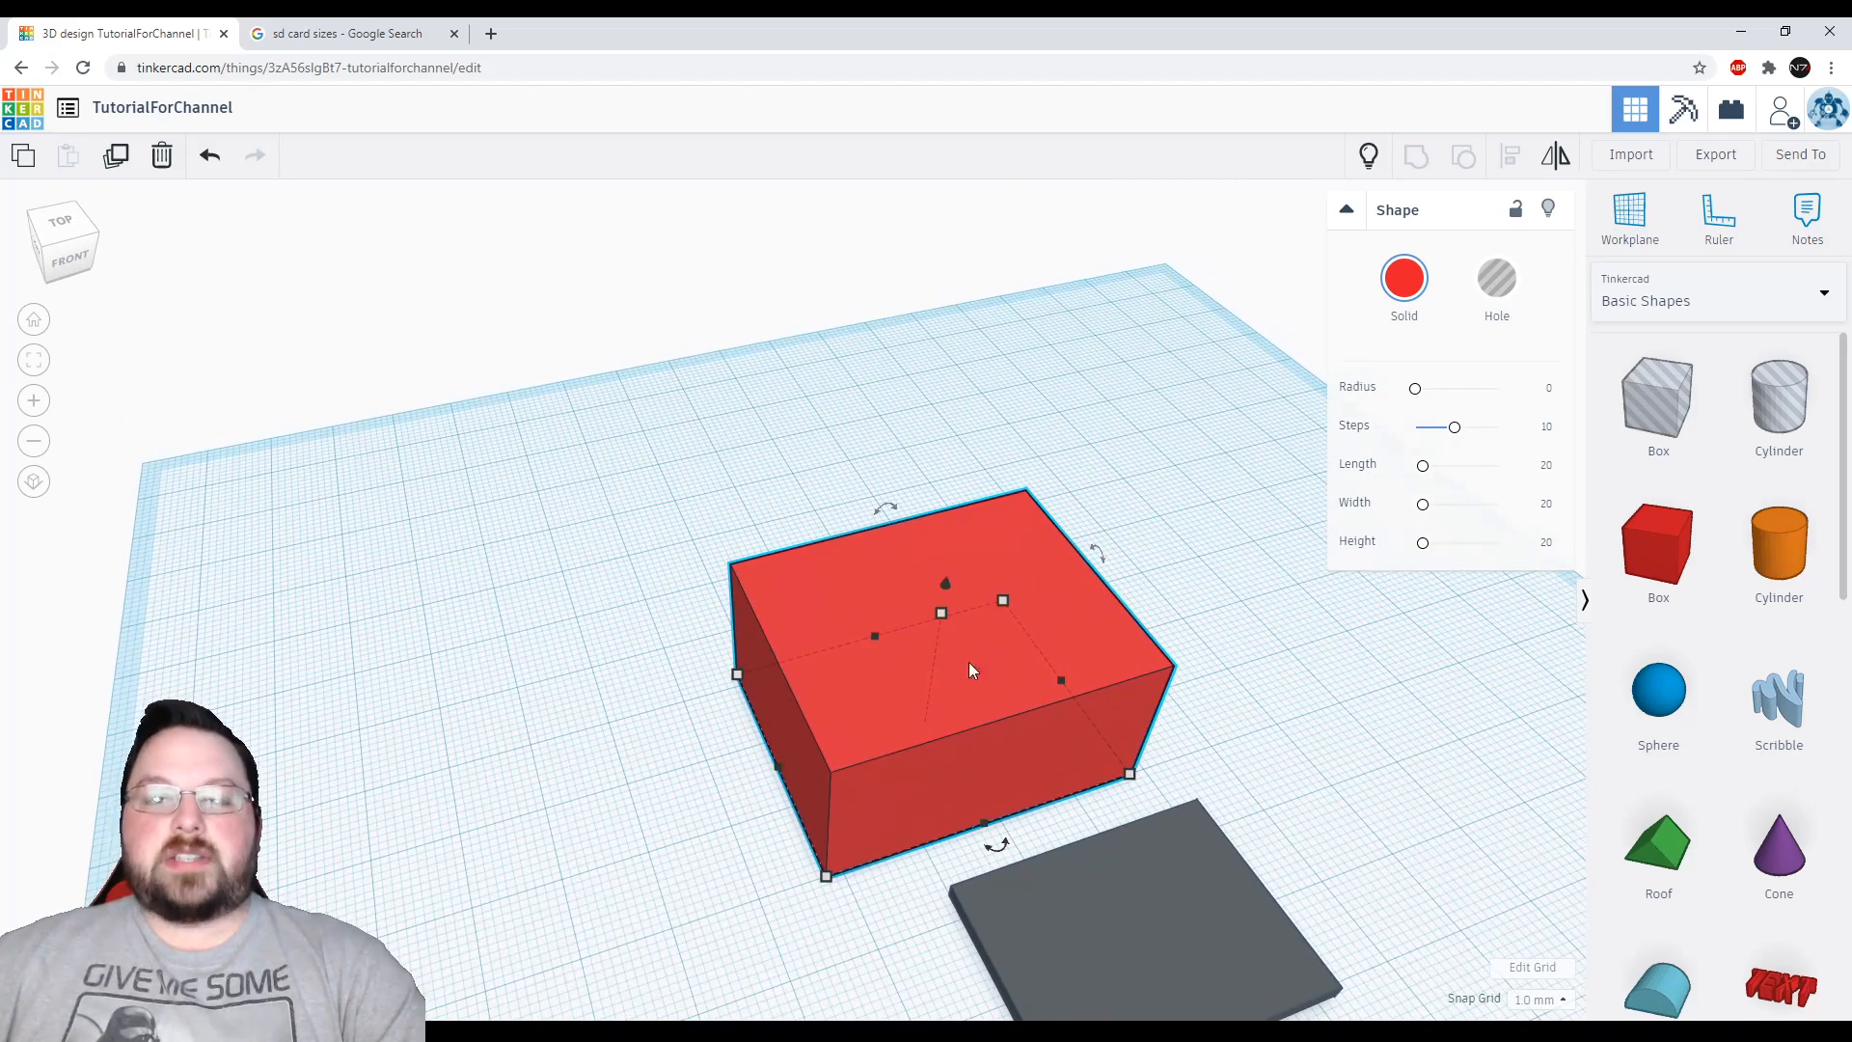
{"action": "left_click", "coordinate": [986, 675]}
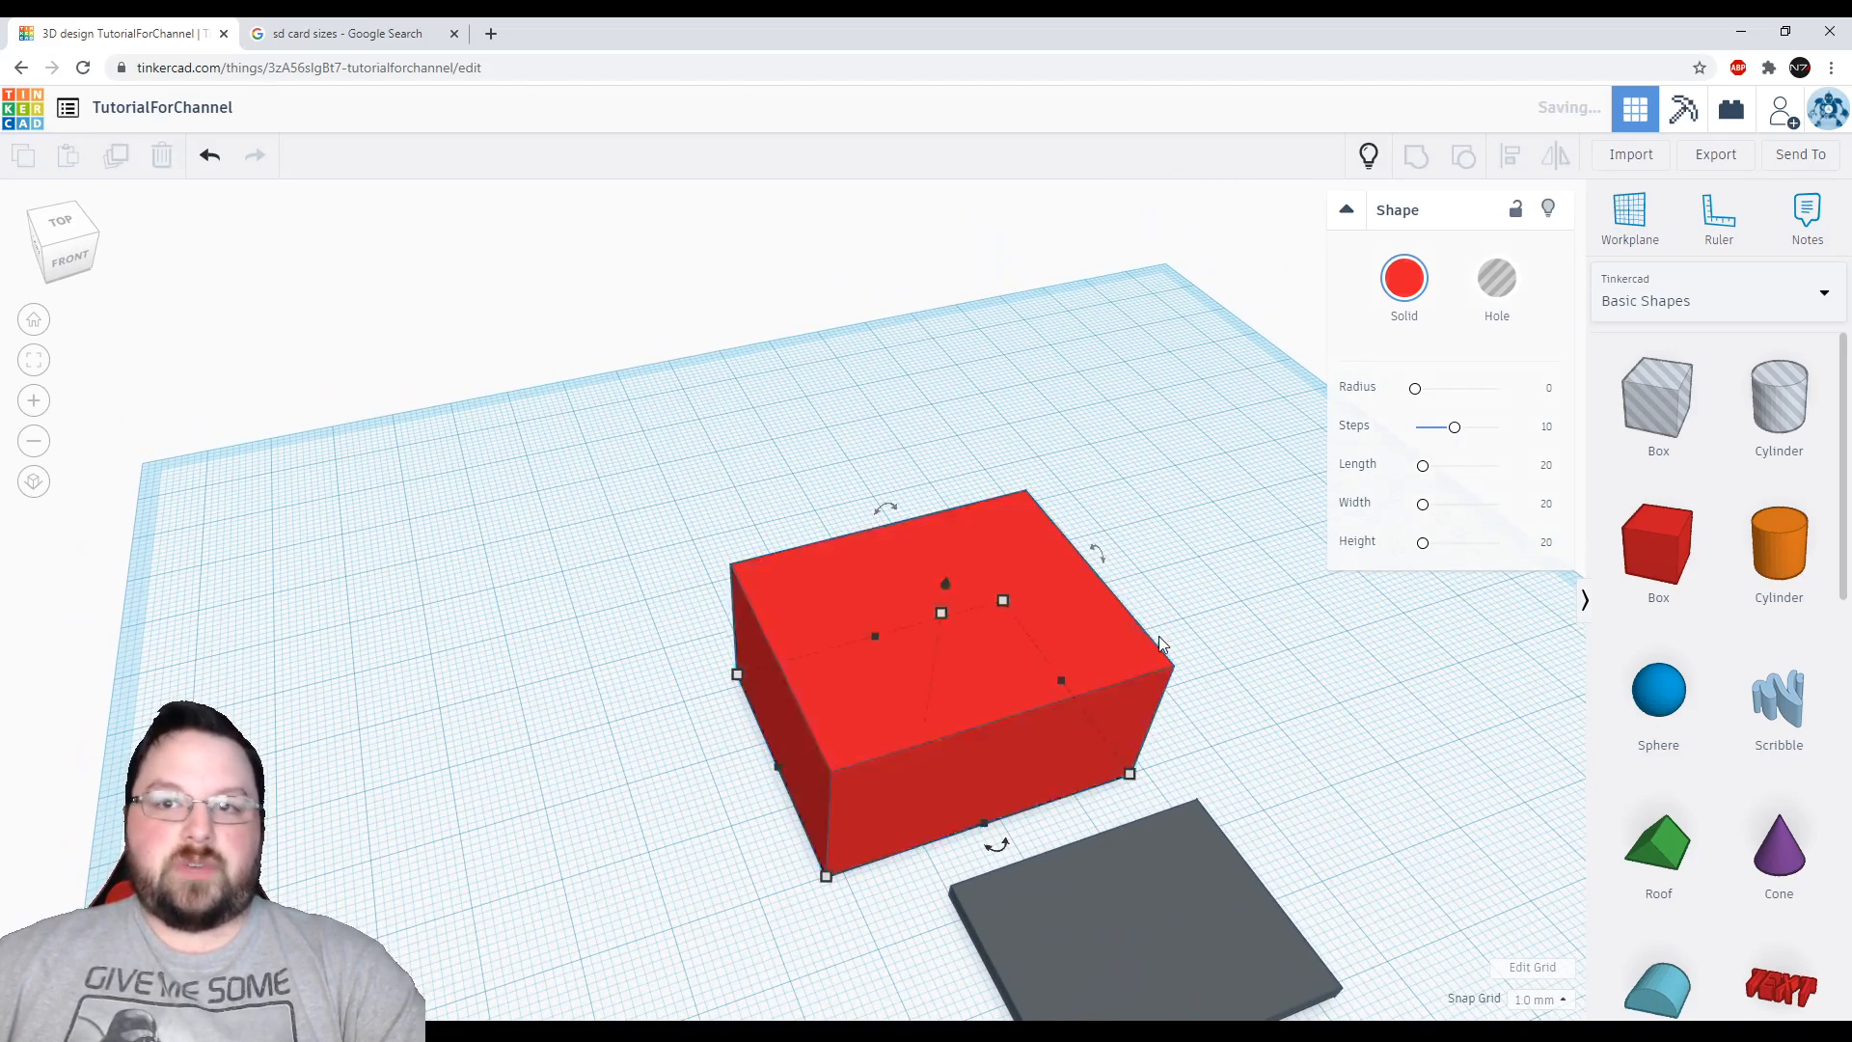
{"action": "mouse_move", "coordinate": [1066, 686]}
{"action": "right_mouse_down"}
{"action": "mouse_move", "coordinate": [1171, 638]}
{"action": "mouse_move", "coordinate": [1055, 716]}
{"action": "right_mouse_up"}
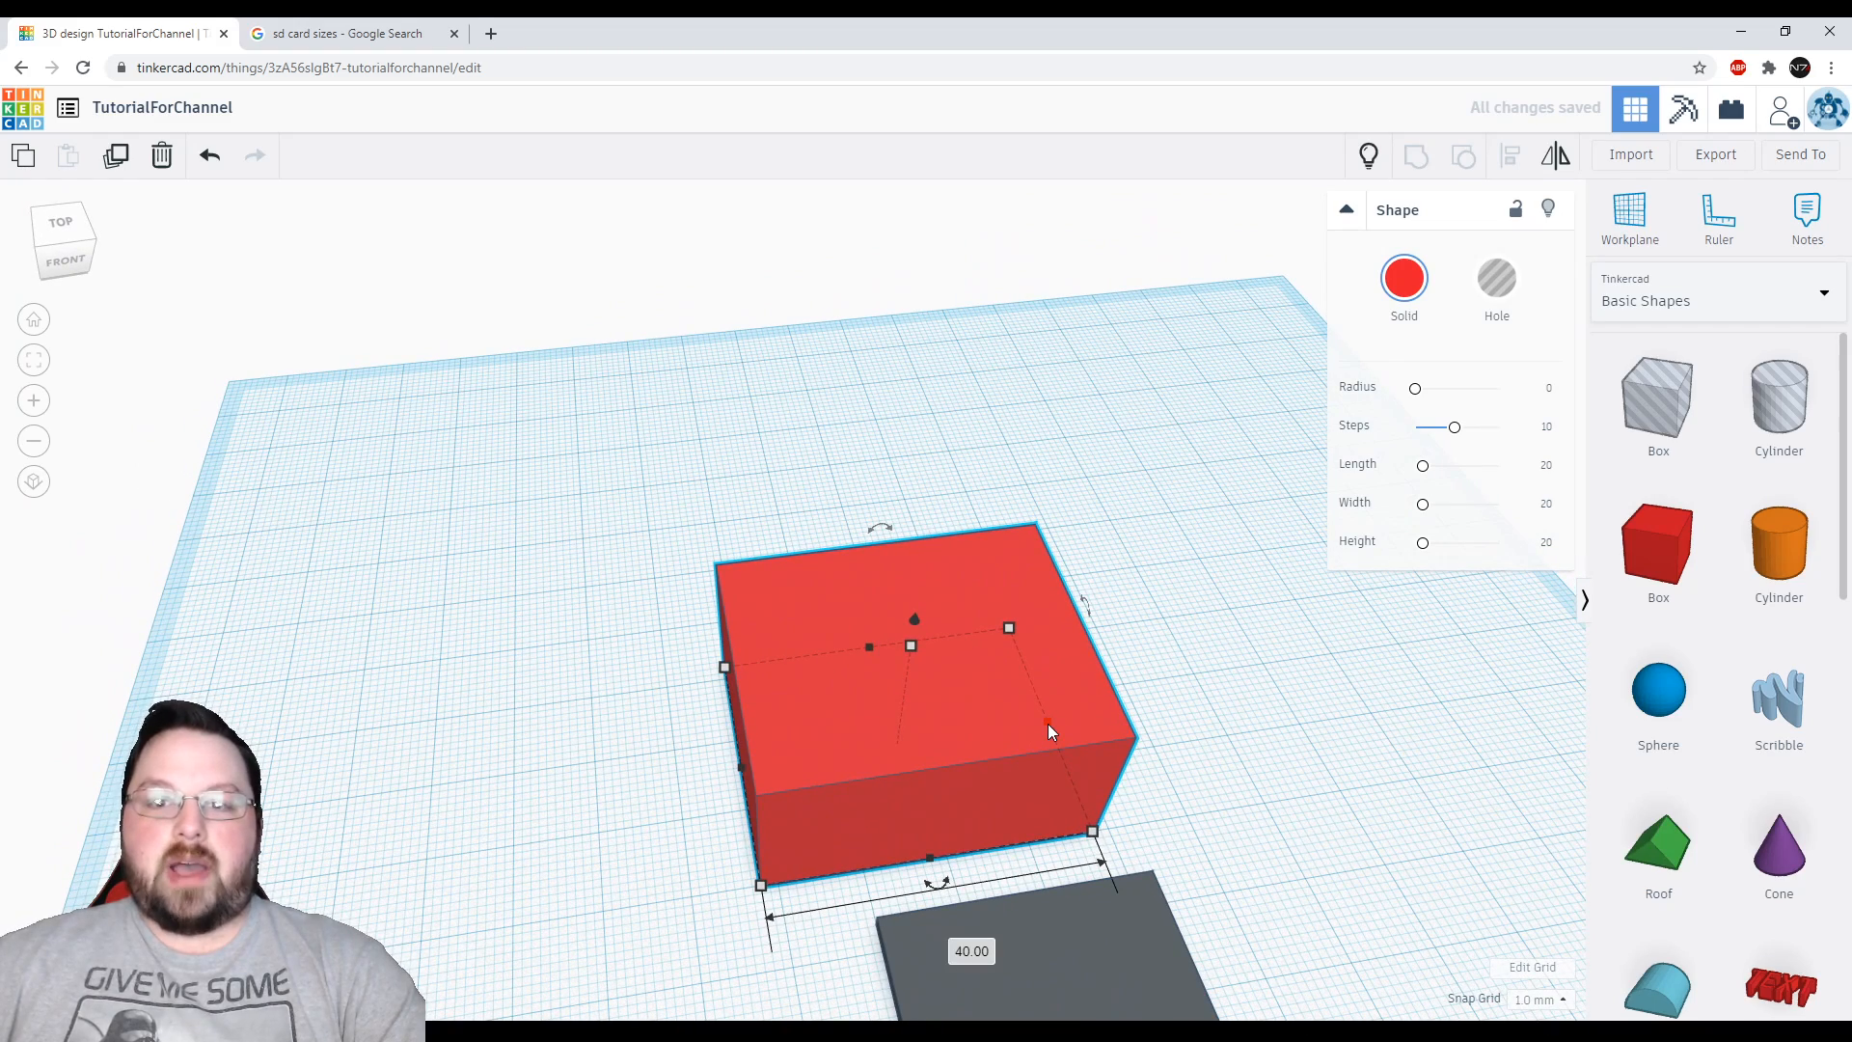
Shrink the duplicate red box inward by about 3 mm on each of its four sides
{"action": "left_click_drag", "start_coordinate": [1049, 724], "coordinate": [1028, 732]}
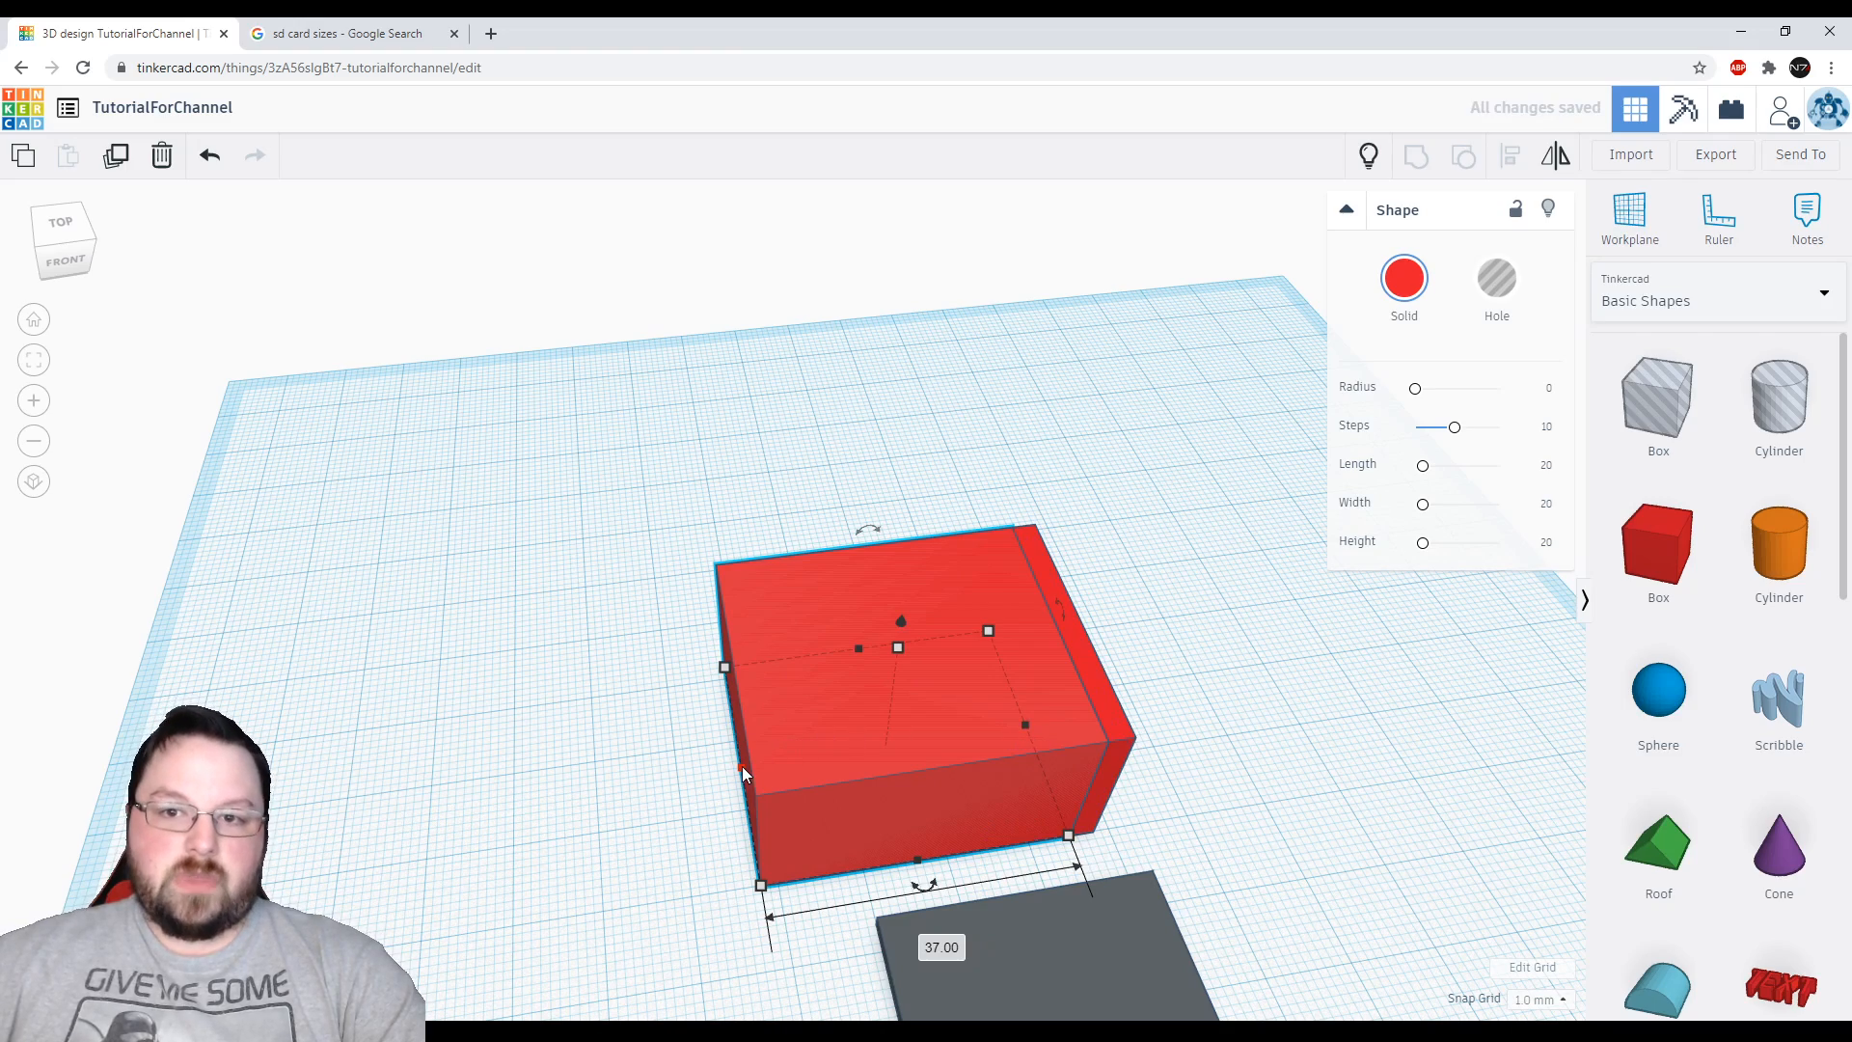
{"action": "left_click_drag", "start_coordinate": [742, 766], "coordinate": [764, 767]}
{"action": "right_click_drag", "start_coordinate": [764, 761], "coordinate": [1061, 755]}
{"action": "left_click_drag", "start_coordinate": [1056, 749], "coordinate": [1034, 739]}
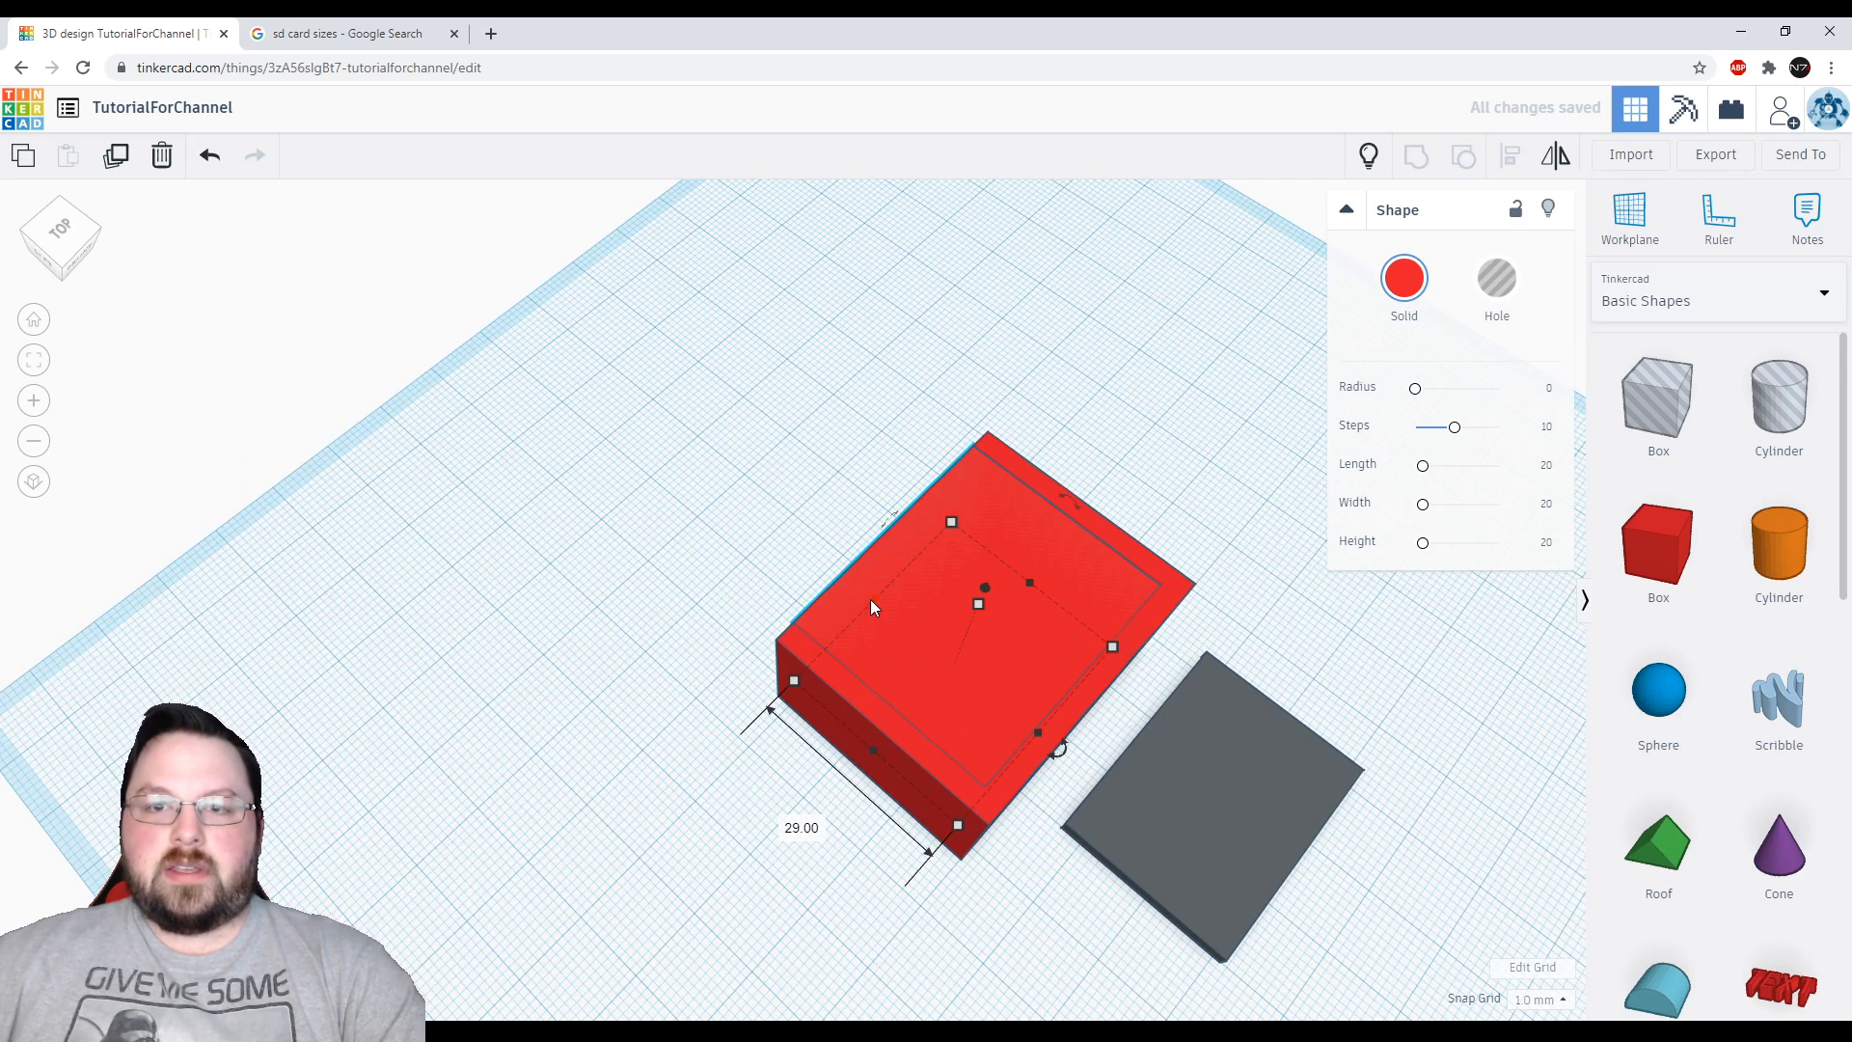
{"action": "left_click_drag", "start_coordinate": [870, 599], "coordinate": [889, 614]}
Raise the inner red box 3 mm above the workplane to leave a floor in the base
{"action": "right_click_drag", "start_coordinate": [890, 613], "coordinate": [872, 570]}
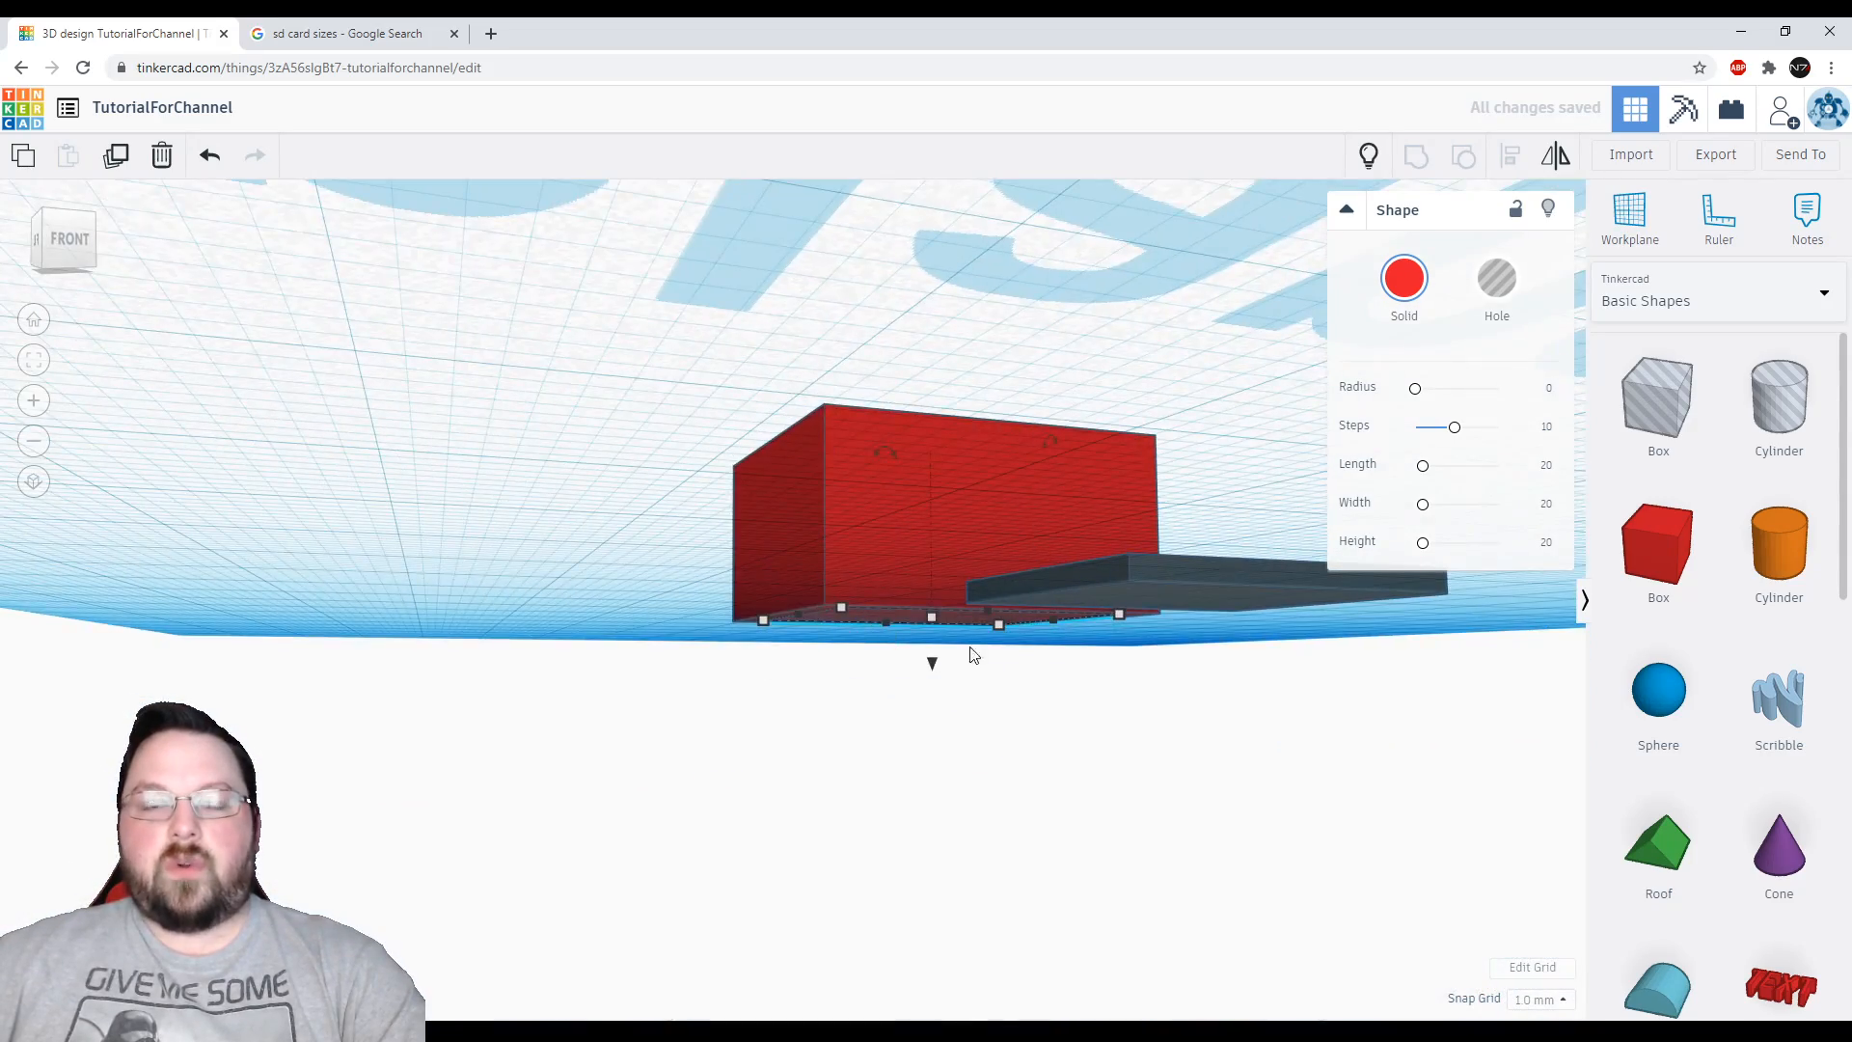
{"action": "right_click_drag", "start_coordinate": [971, 649], "coordinate": [971, 707]}
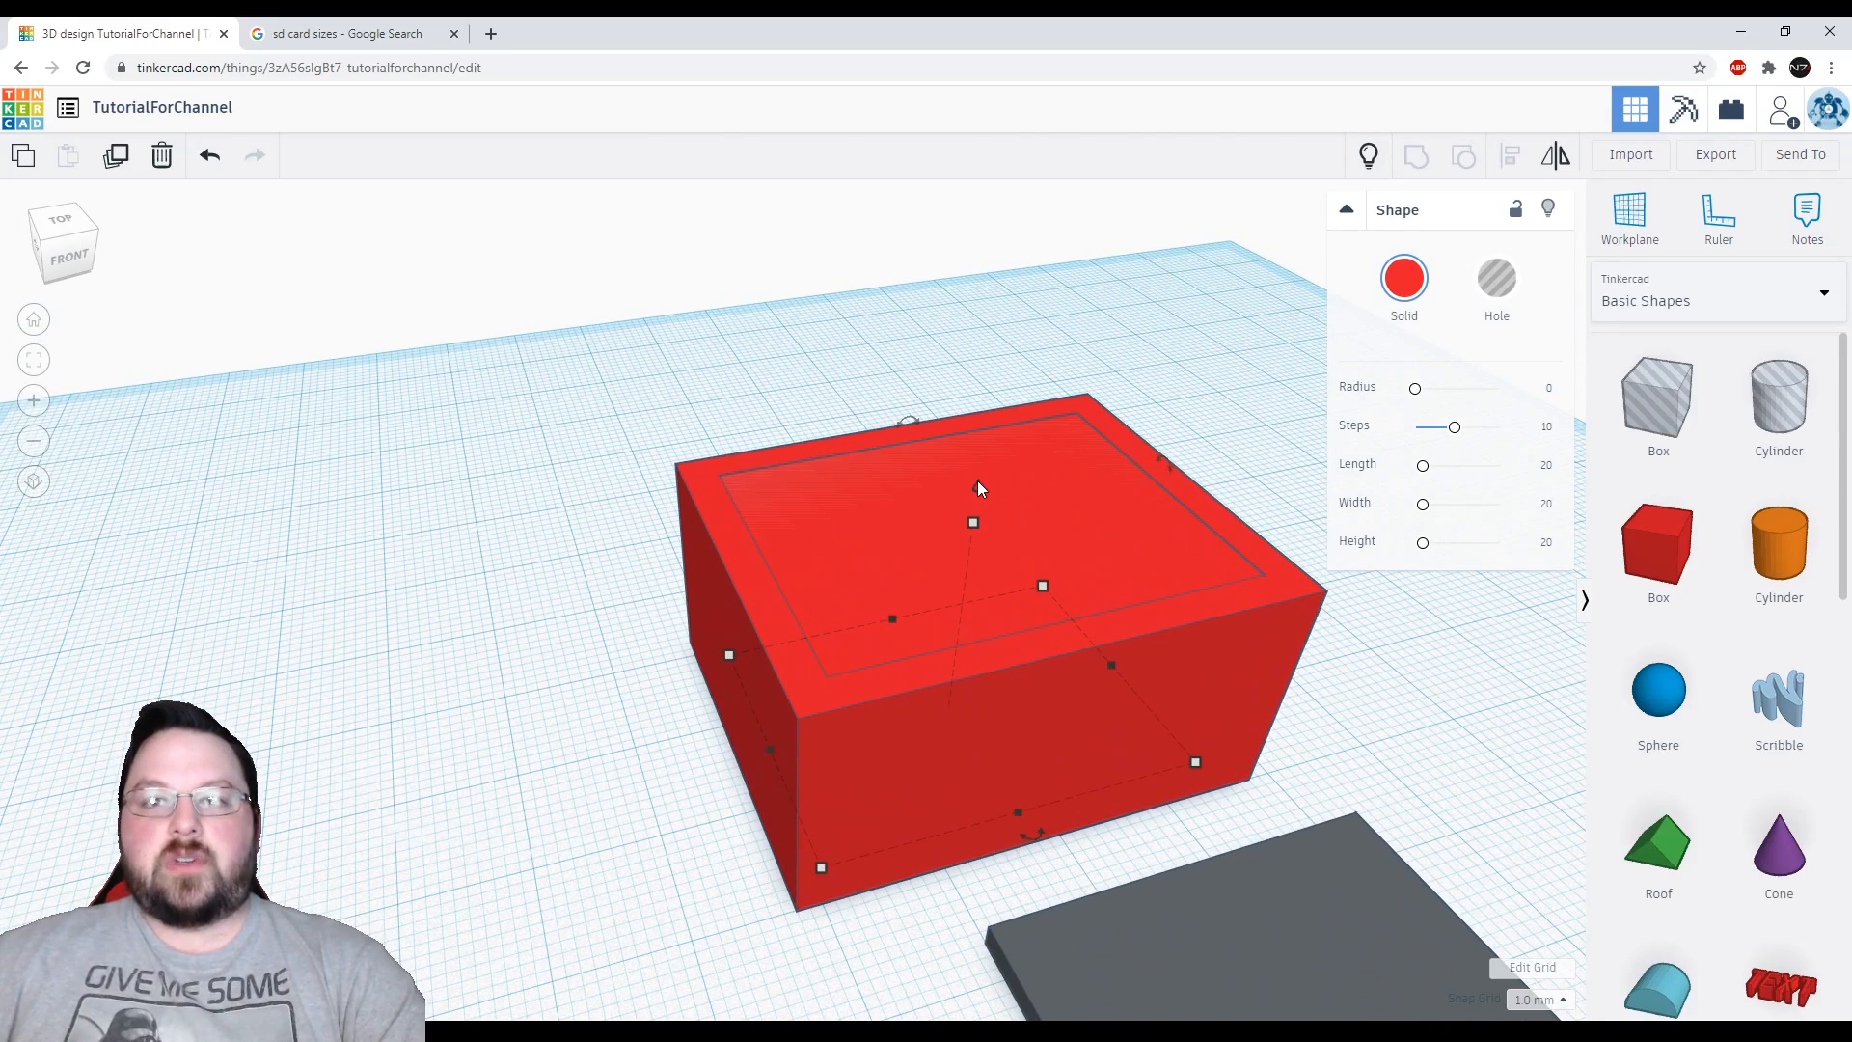
{"action": "left_click_drag", "start_coordinate": [978, 487], "coordinate": [984, 455]}
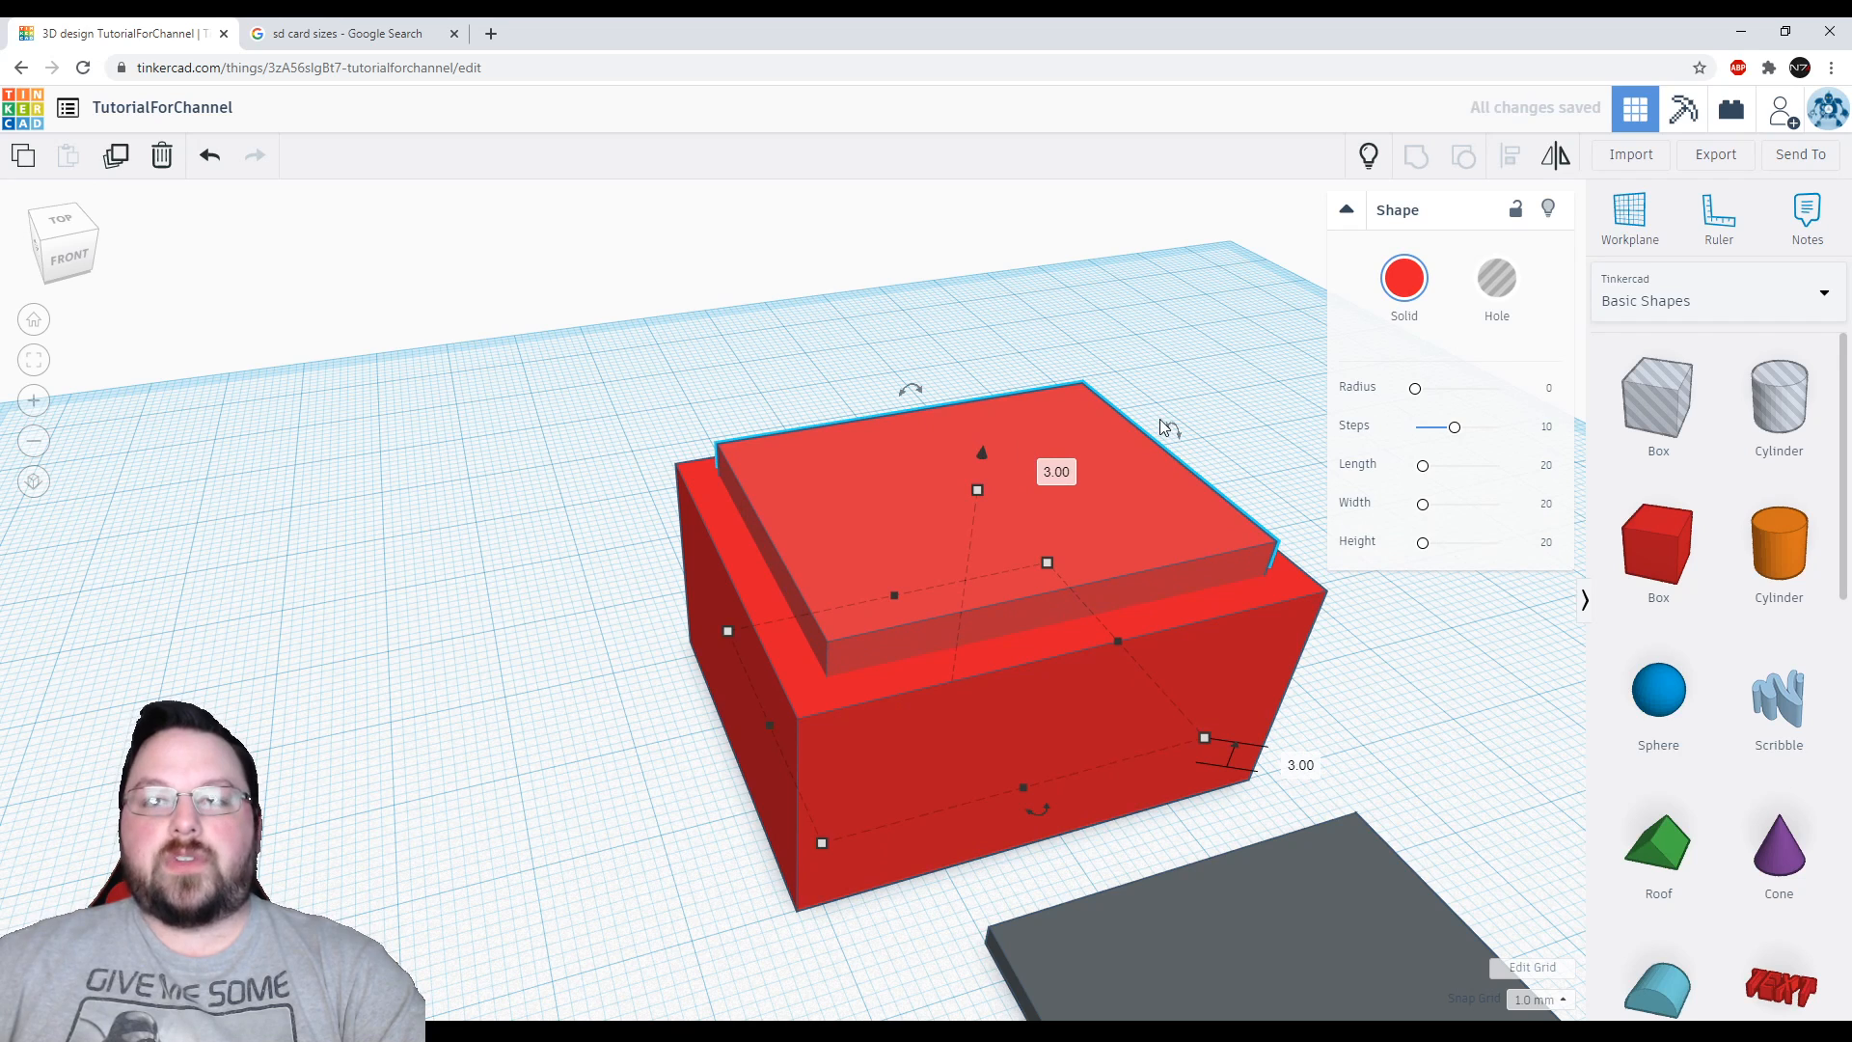
Turn the inner box into a hole and group it with the red base to hollow out the chest
{"action": "left_click", "coordinate": [1503, 287]}
{"action": "left_click", "coordinate": [1237, 657], "text": "shift"}
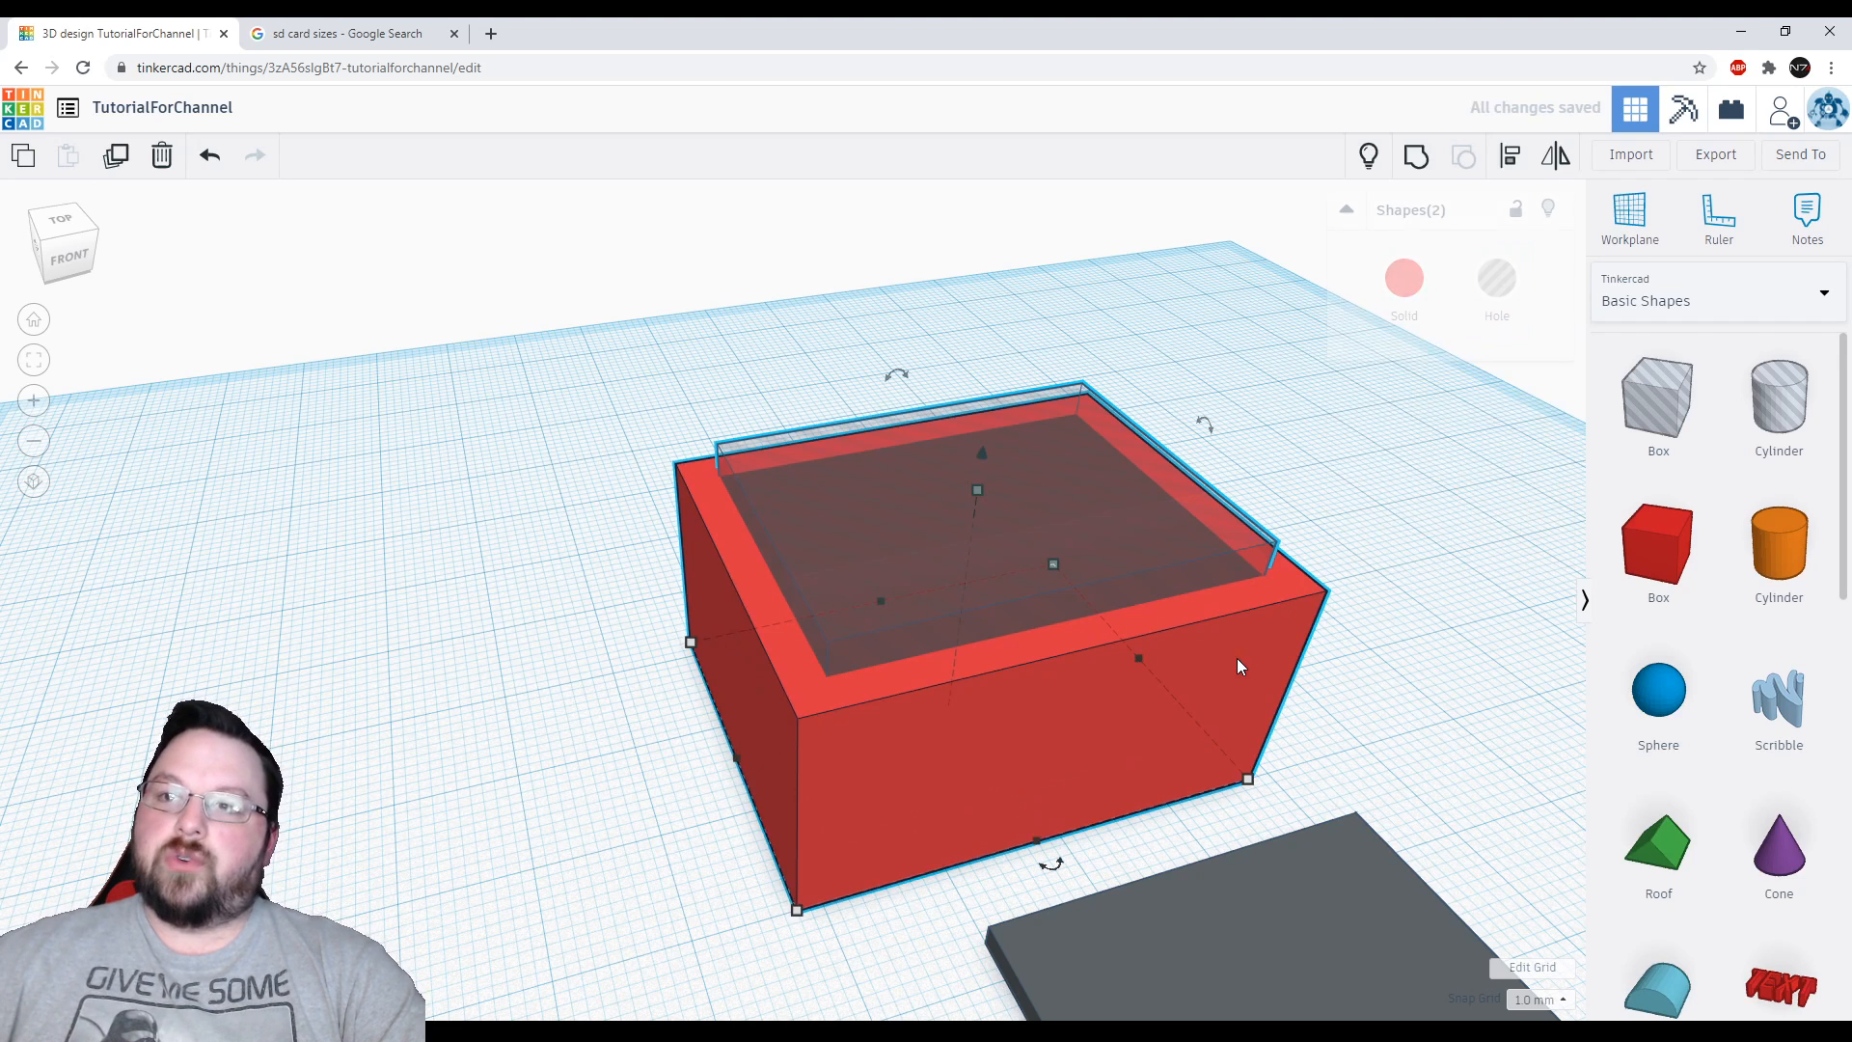
{"action": "left_click", "coordinate": [1416, 155]}
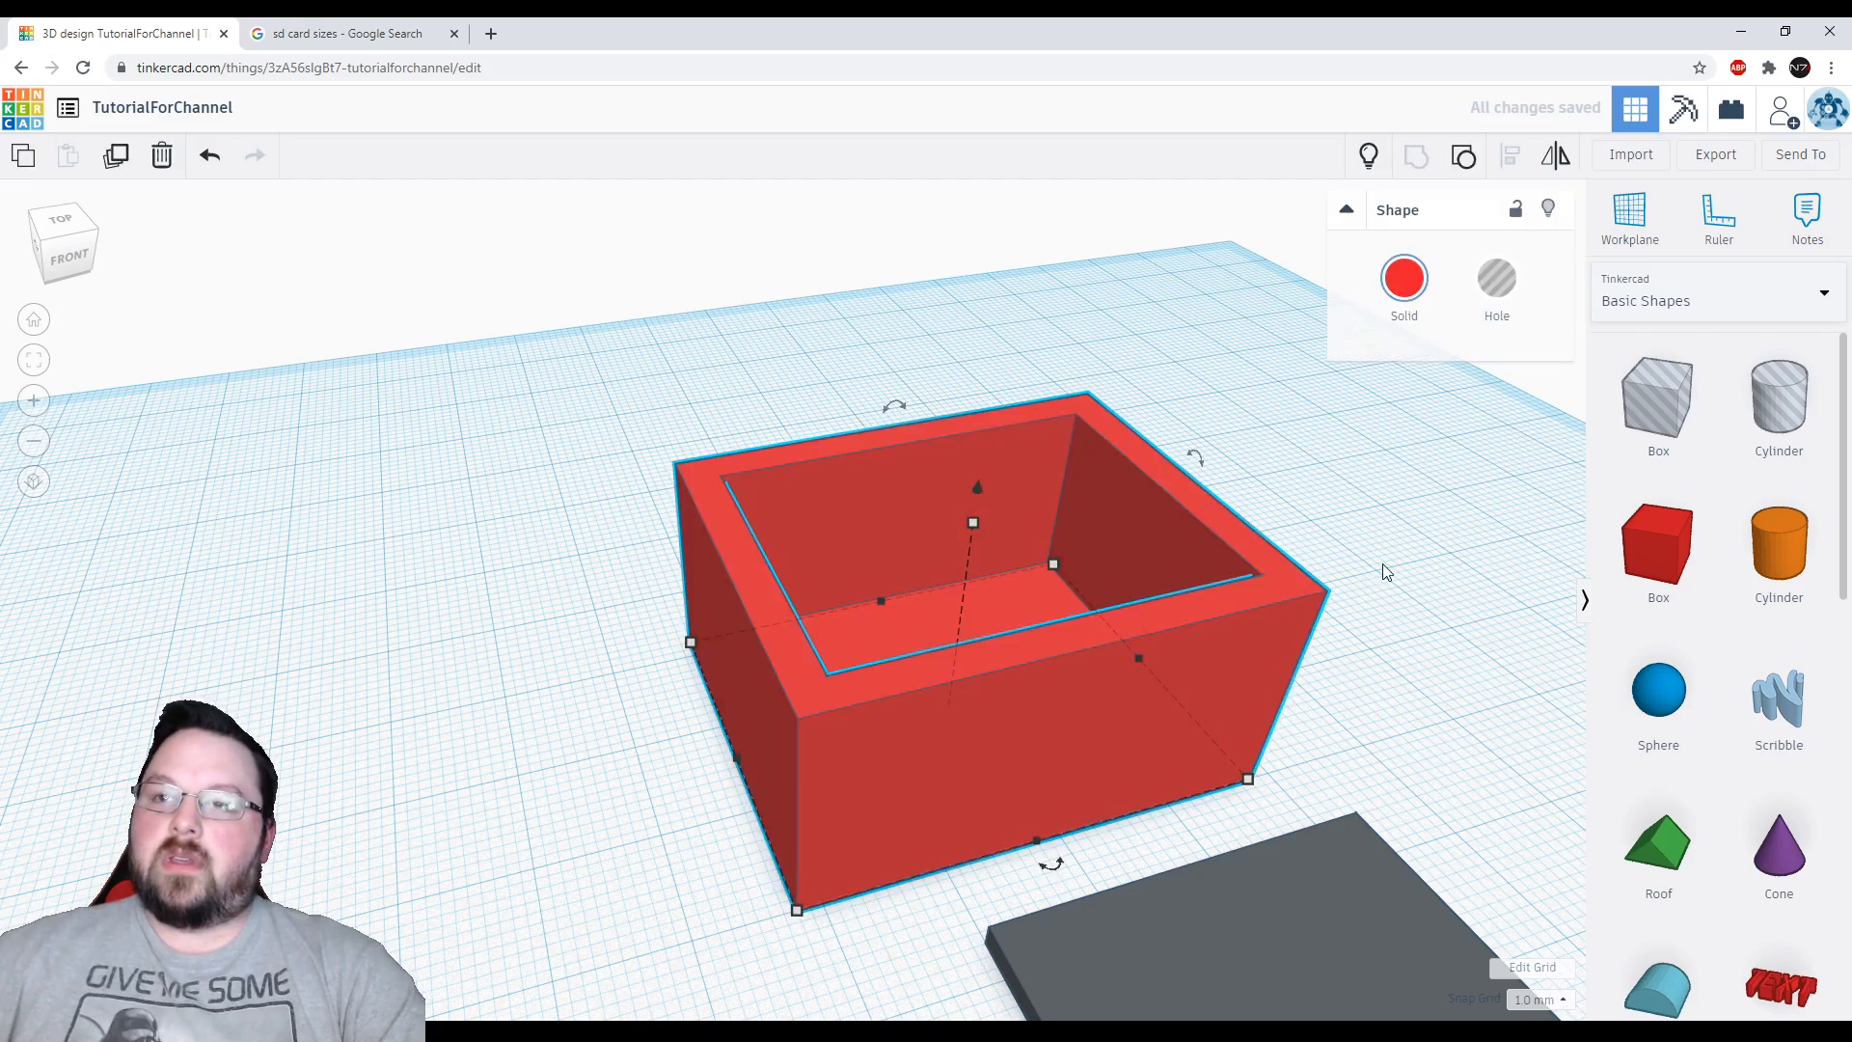
{"action": "left_click", "coordinate": [1385, 570]}
Place the dark gray SD card plate inside the hollow base and check its clearance from above in orthographic view
{"action": "right_click_drag", "start_coordinate": [1148, 576], "coordinate": [1263, 582]}
{"action": "left_click", "coordinate": [1304, 547]}
{"action": "left_click_drag", "start_coordinate": [1264, 586], "coordinate": [926, 627]}
{"action": "right_click_drag", "start_coordinate": [962, 649], "coordinate": [958, 576]}
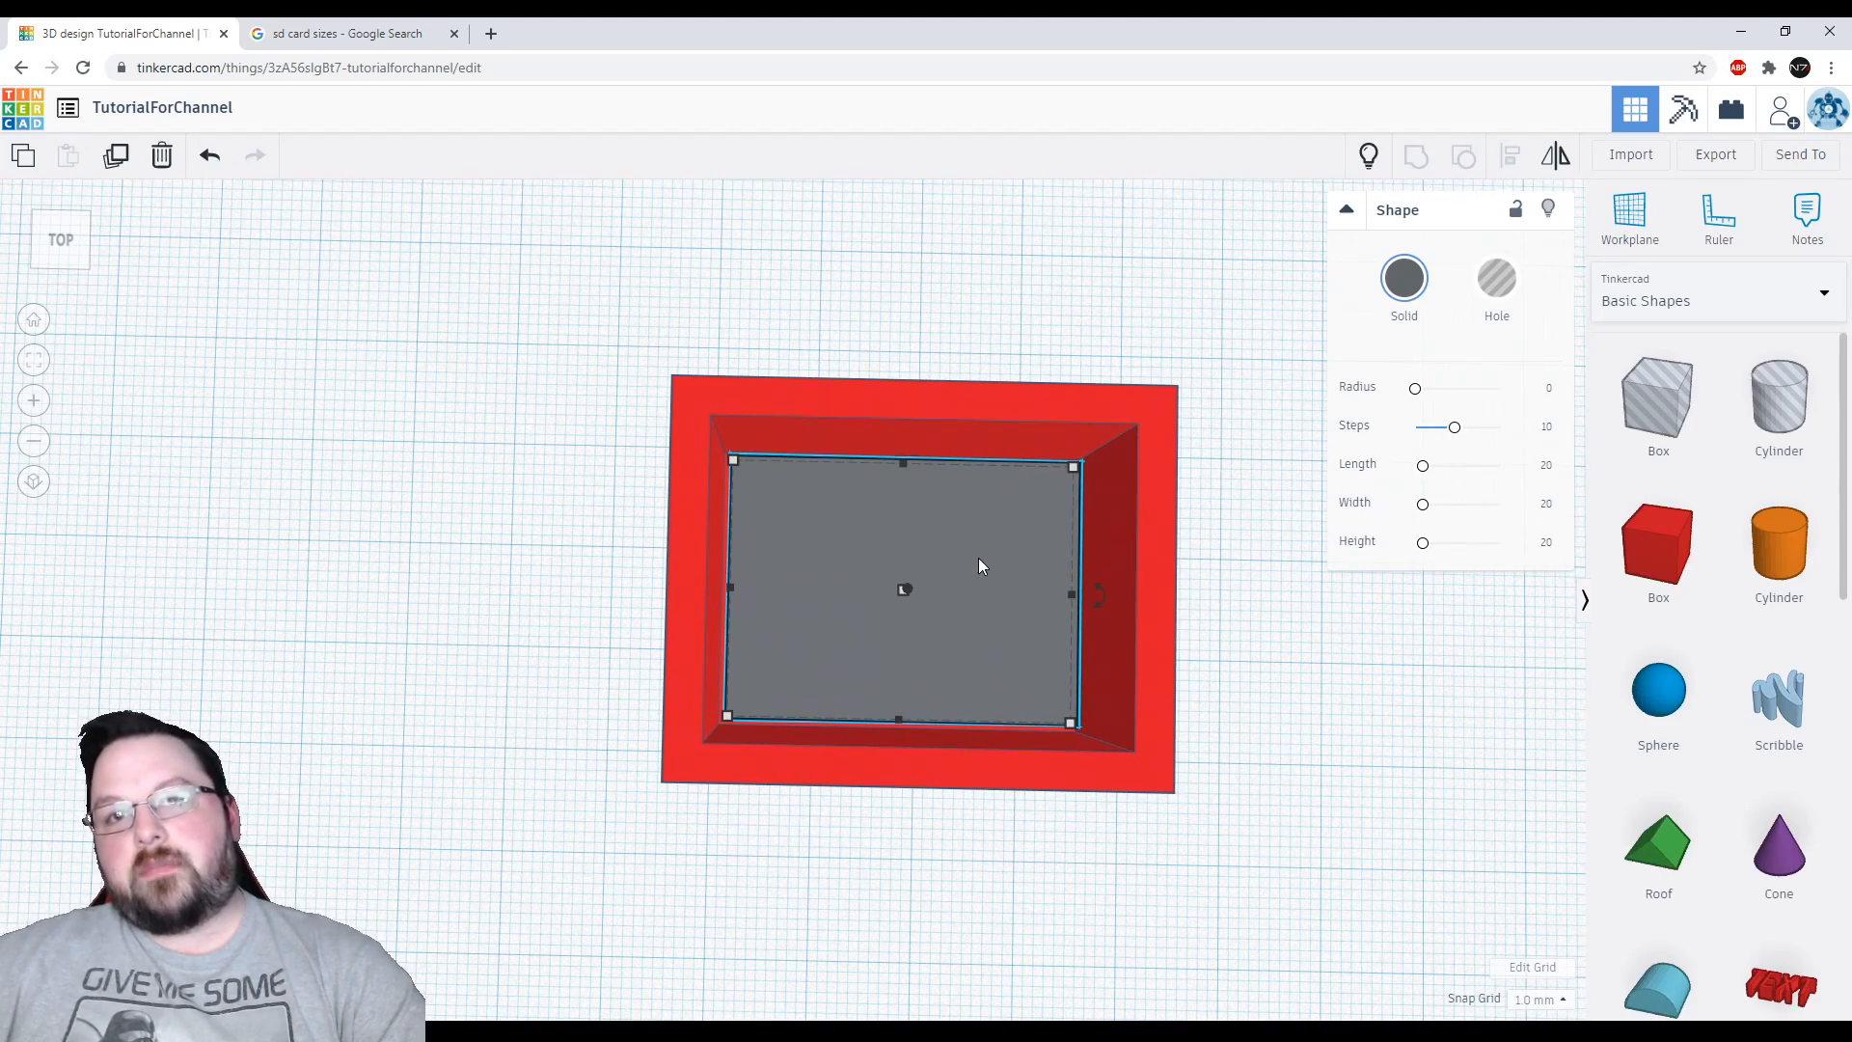
{"action": "left_click", "coordinate": [34, 482]}
{"action": "scroll", "coordinate": [947, 576], "scroll_direction": "up", "scroll_amount": 3}
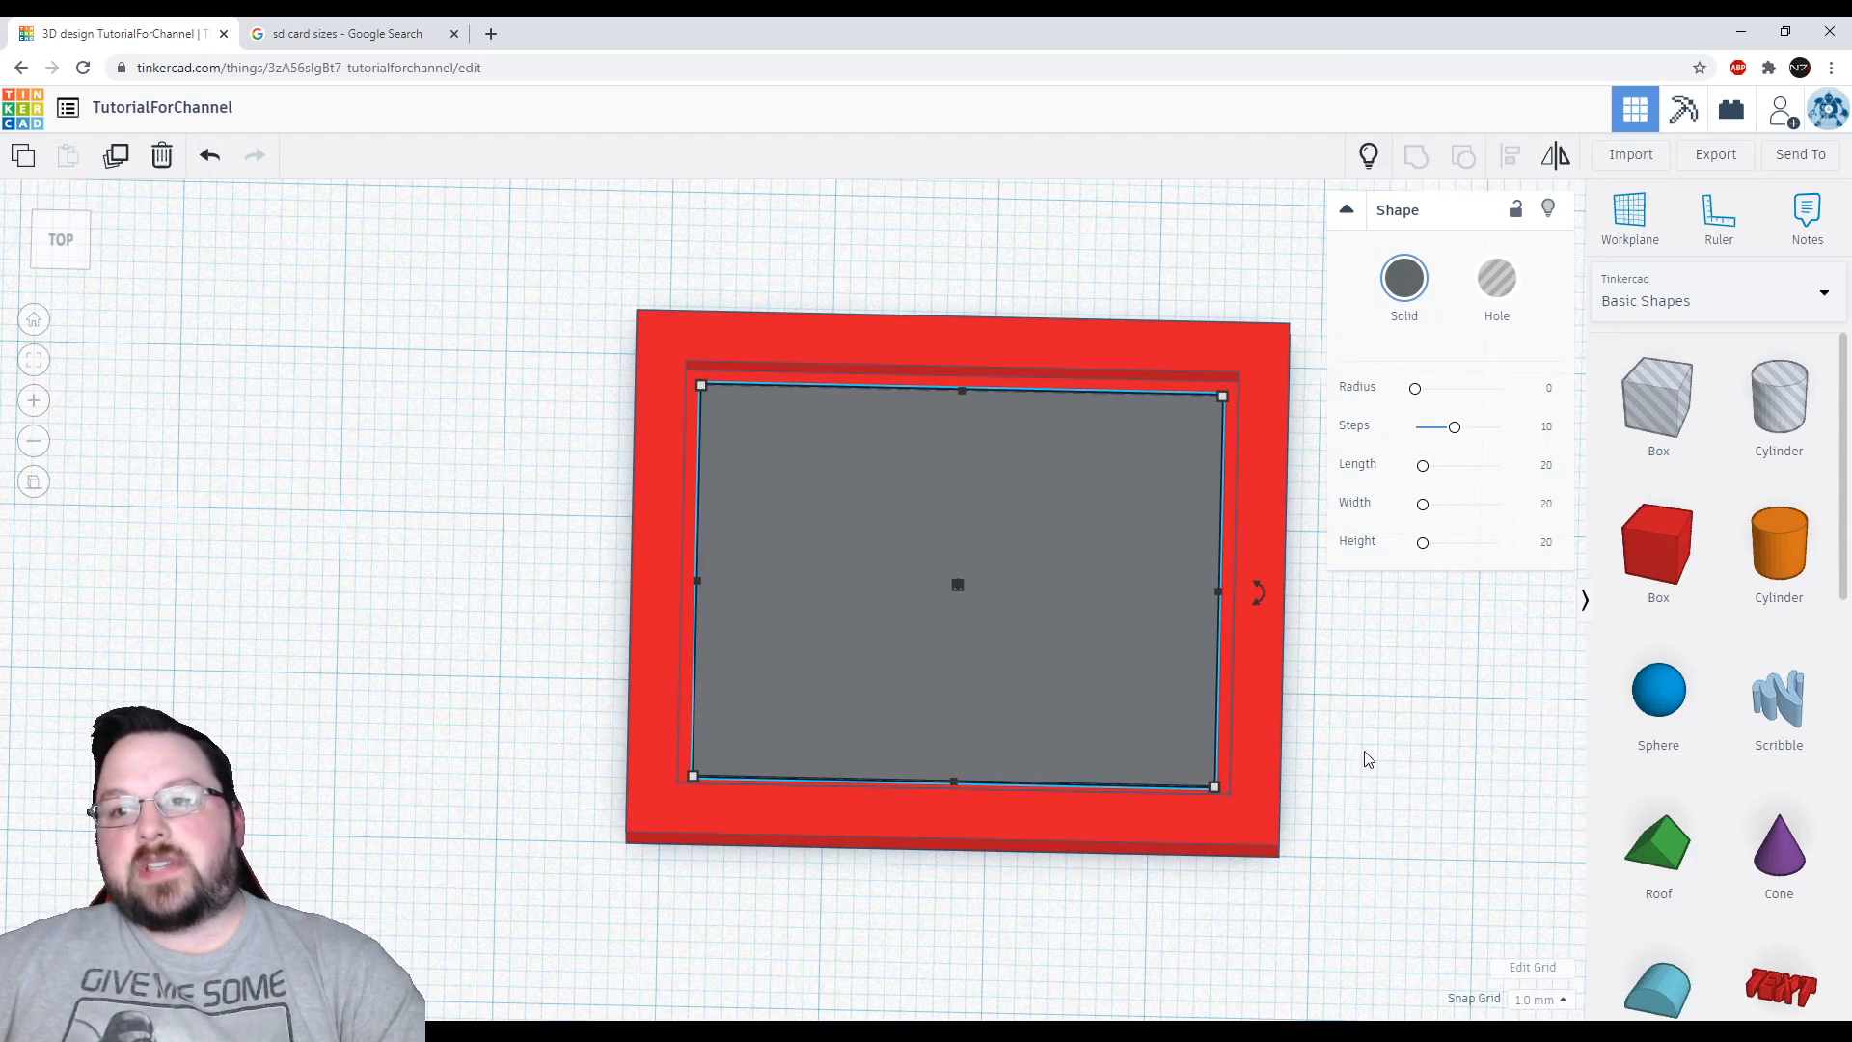
{"action": "left_click", "coordinate": [64, 249]}
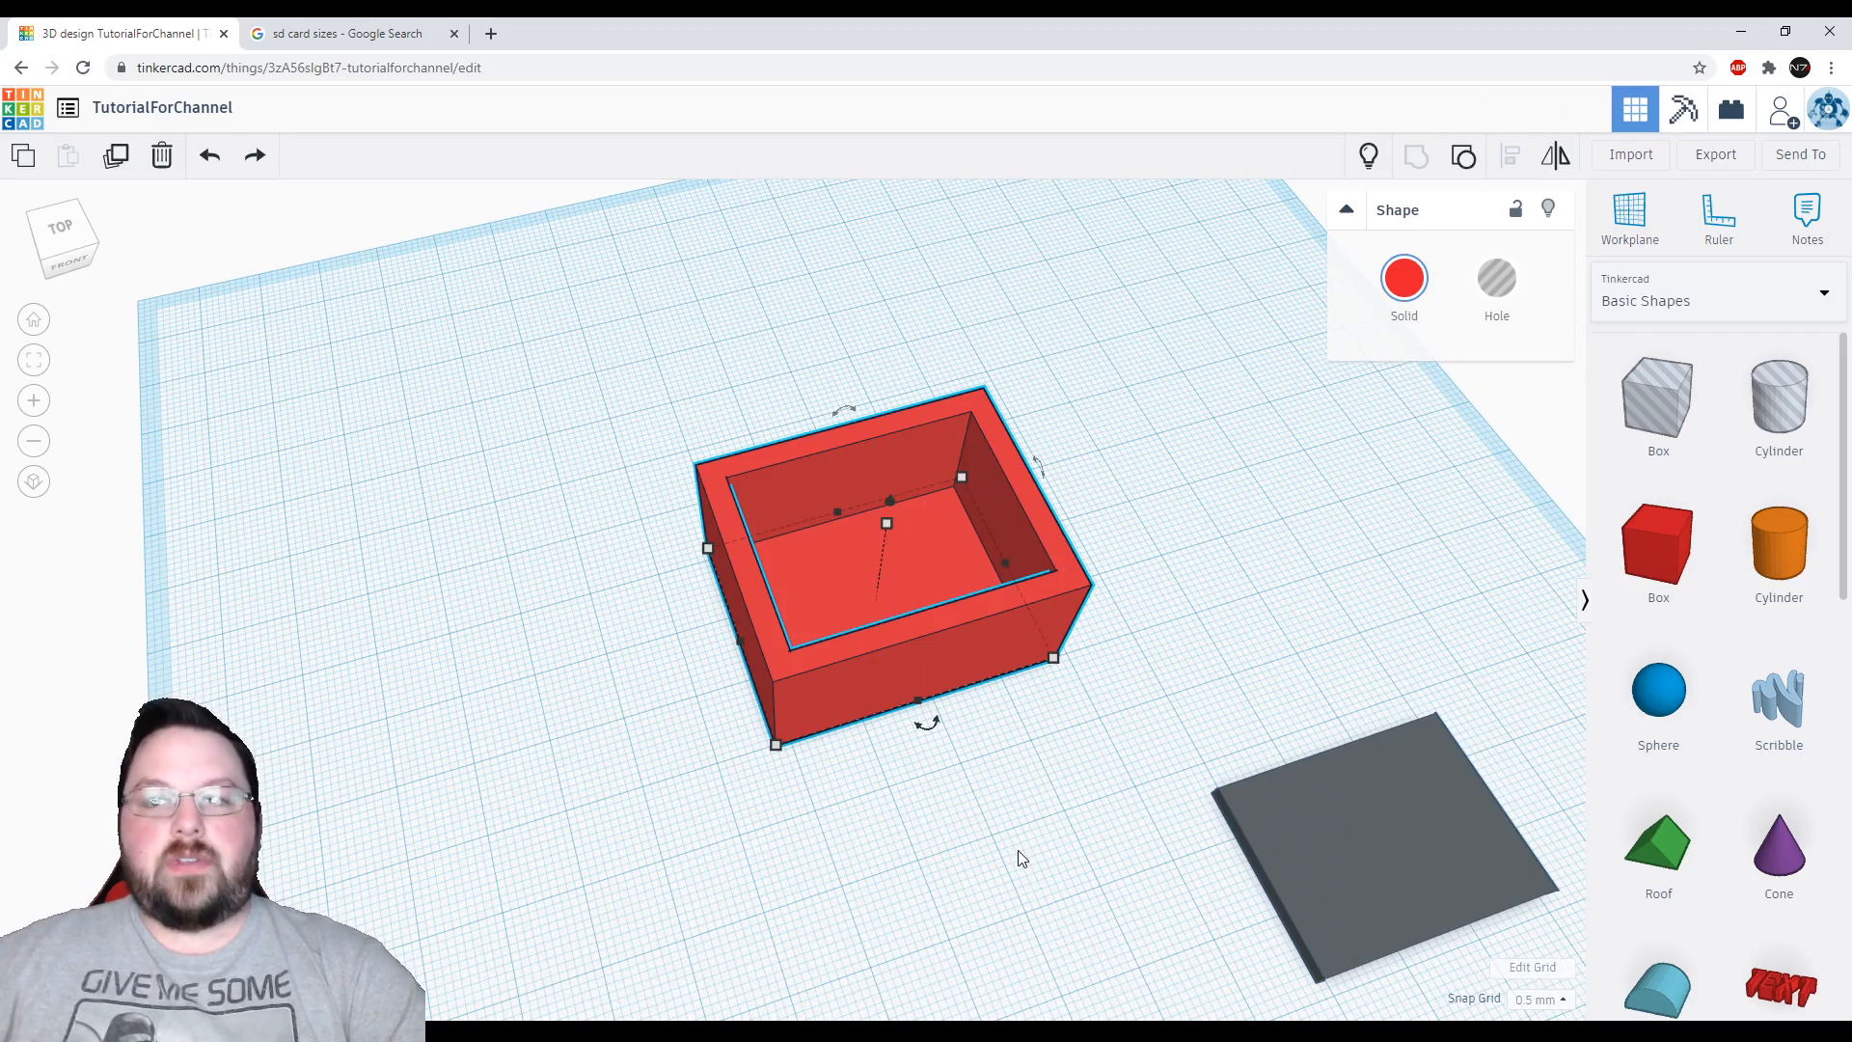
Show the hidden orange lid on the hollow red base again
{"action": "left_click", "coordinate": [1018, 791]}
{"action": "right_click_drag", "start_coordinate": [1081, 787], "coordinate": [1310, 680]}
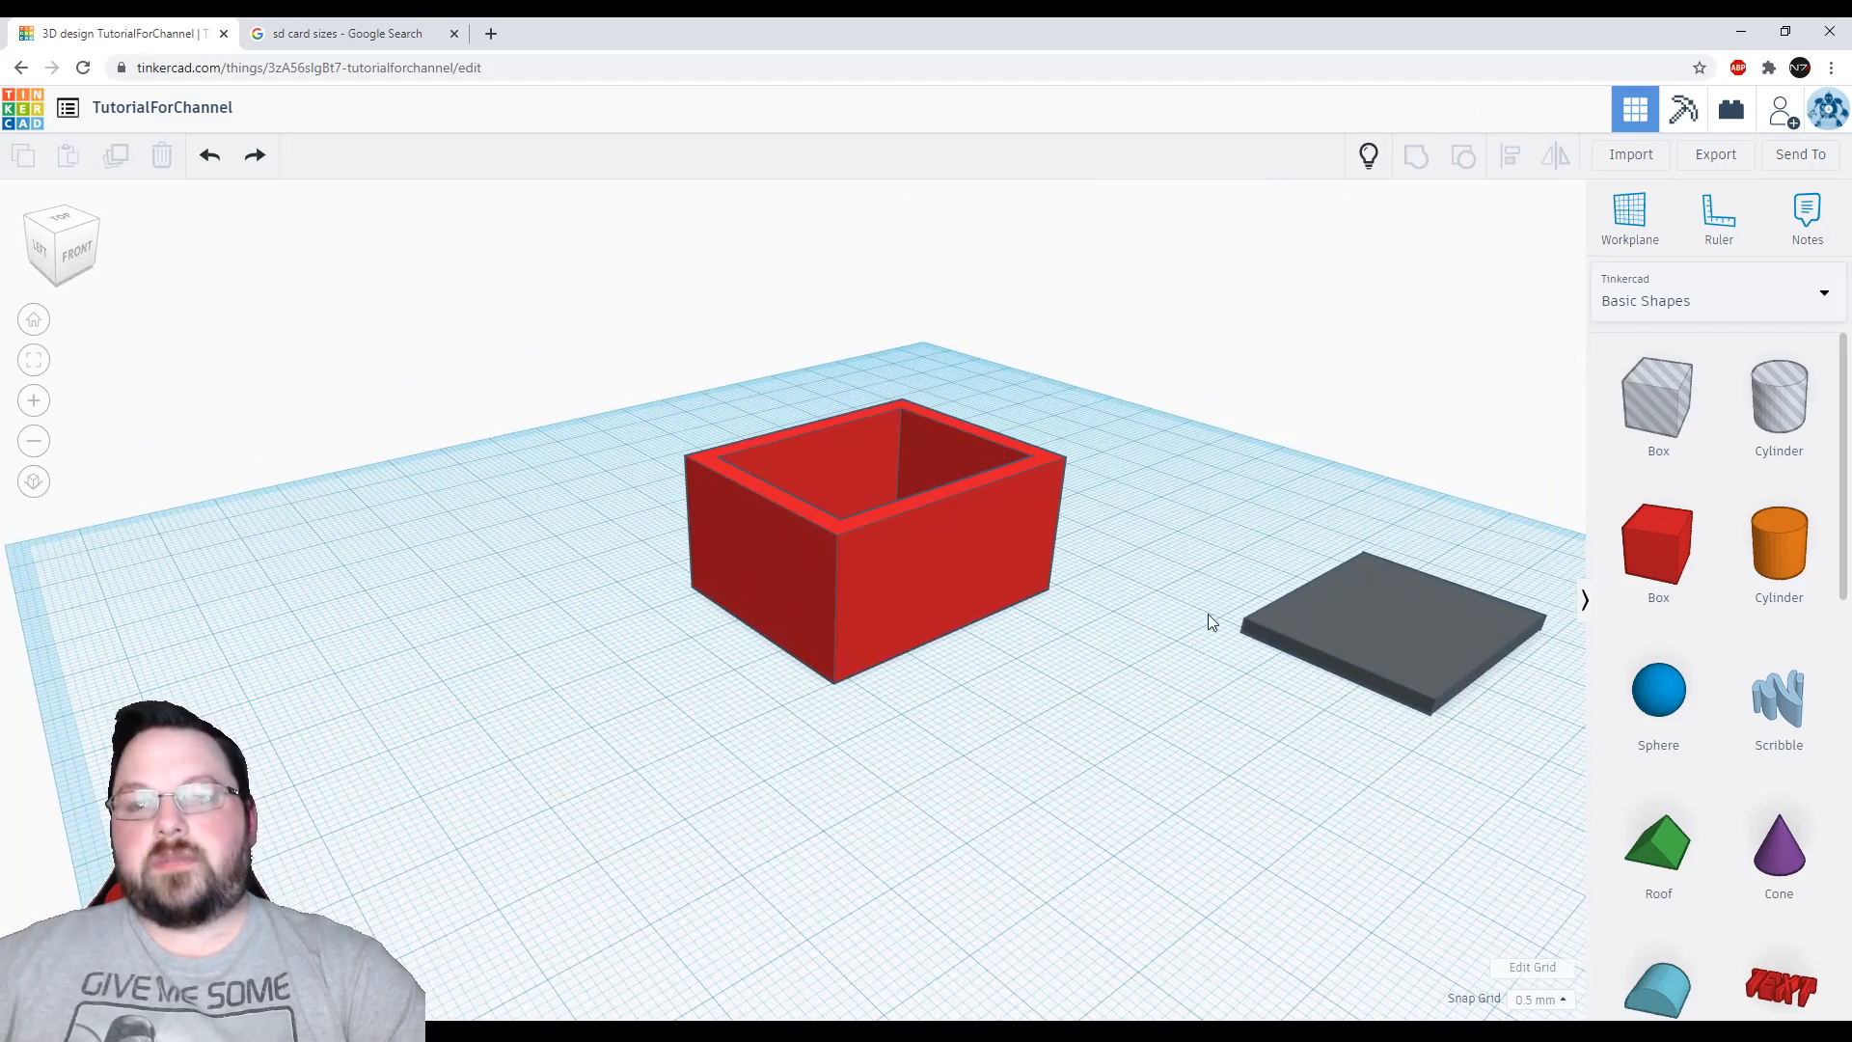
{"action": "left_click_drag", "start_coordinate": [1108, 570], "coordinate": [1045, 643]}
{"action": "middle_click_drag", "start_coordinate": [1172, 569], "coordinate": [1166, 636]}
{"action": "left_click", "coordinate": [1166, 634]}
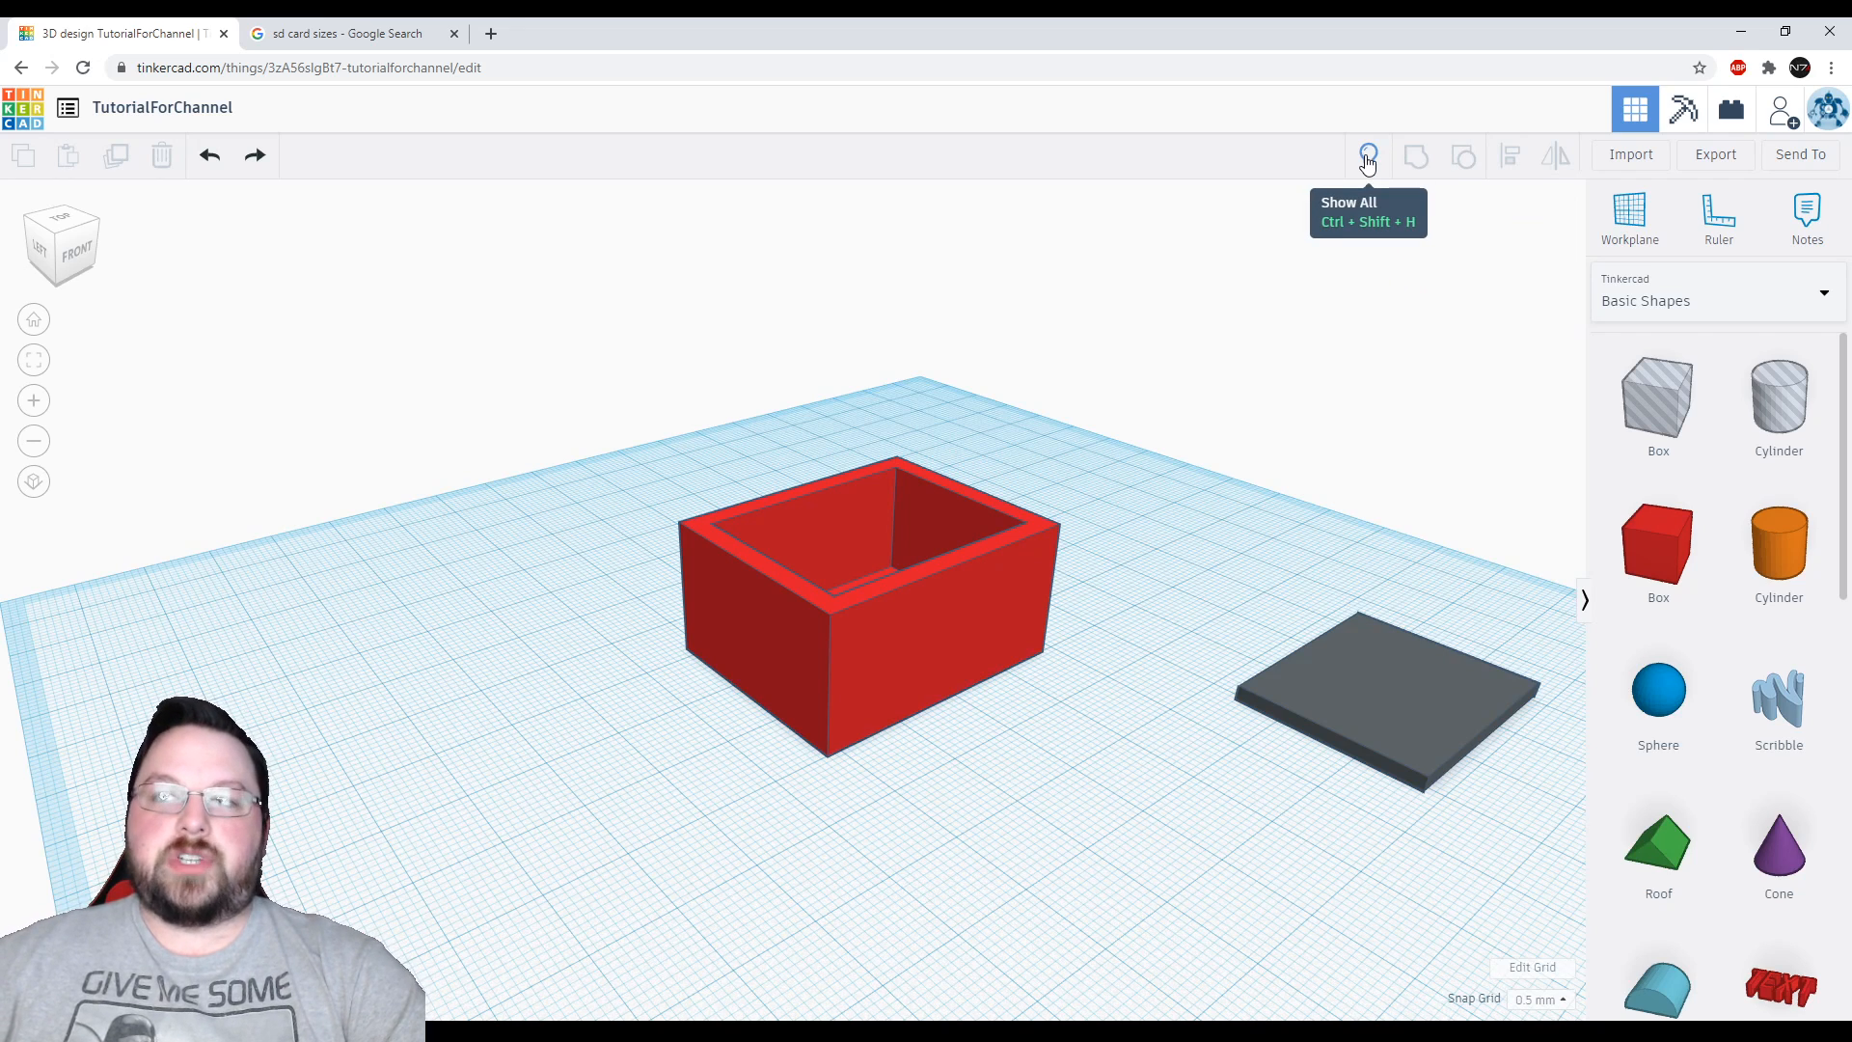
{"action": "left_click", "coordinate": [1368, 156]}
Raise the orange lid 17 mm to separate it from the hollow red base
{"action": "left_click", "coordinate": [897, 533]}
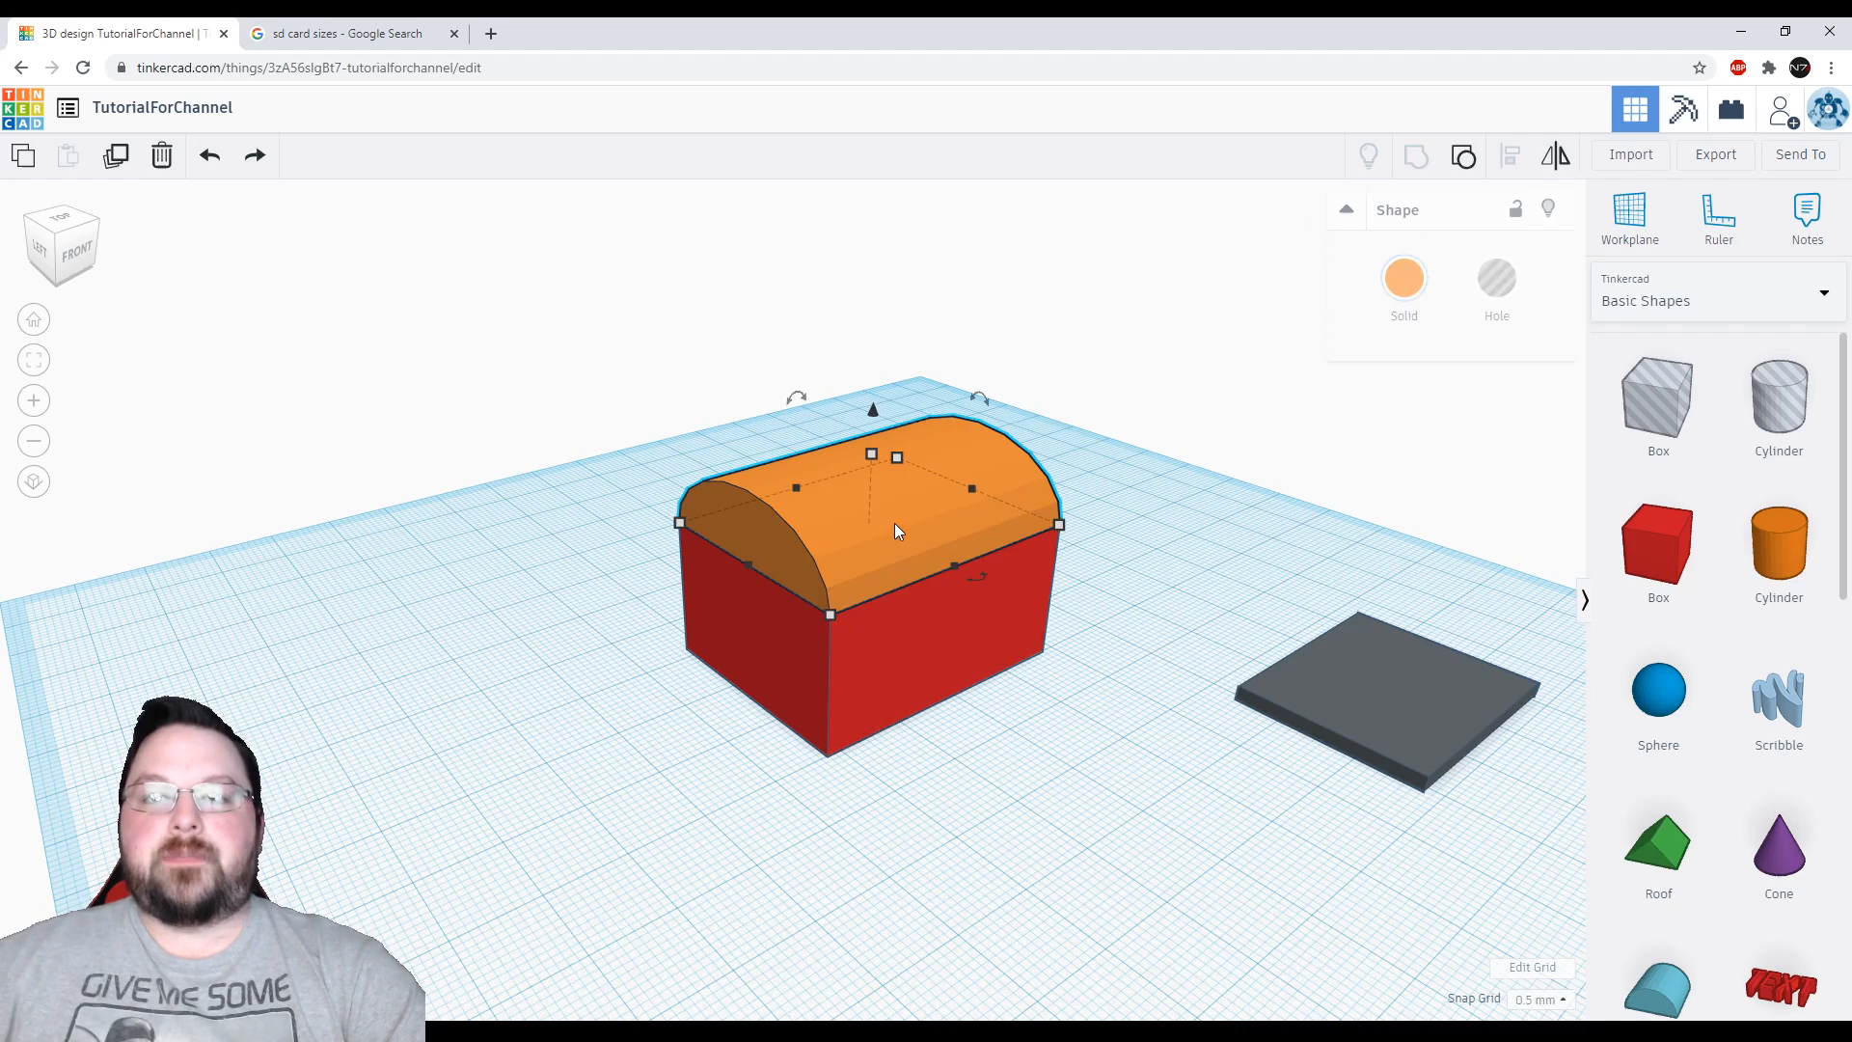
{"action": "left_click_drag", "start_coordinate": [875, 415], "coordinate": [878, 277]}
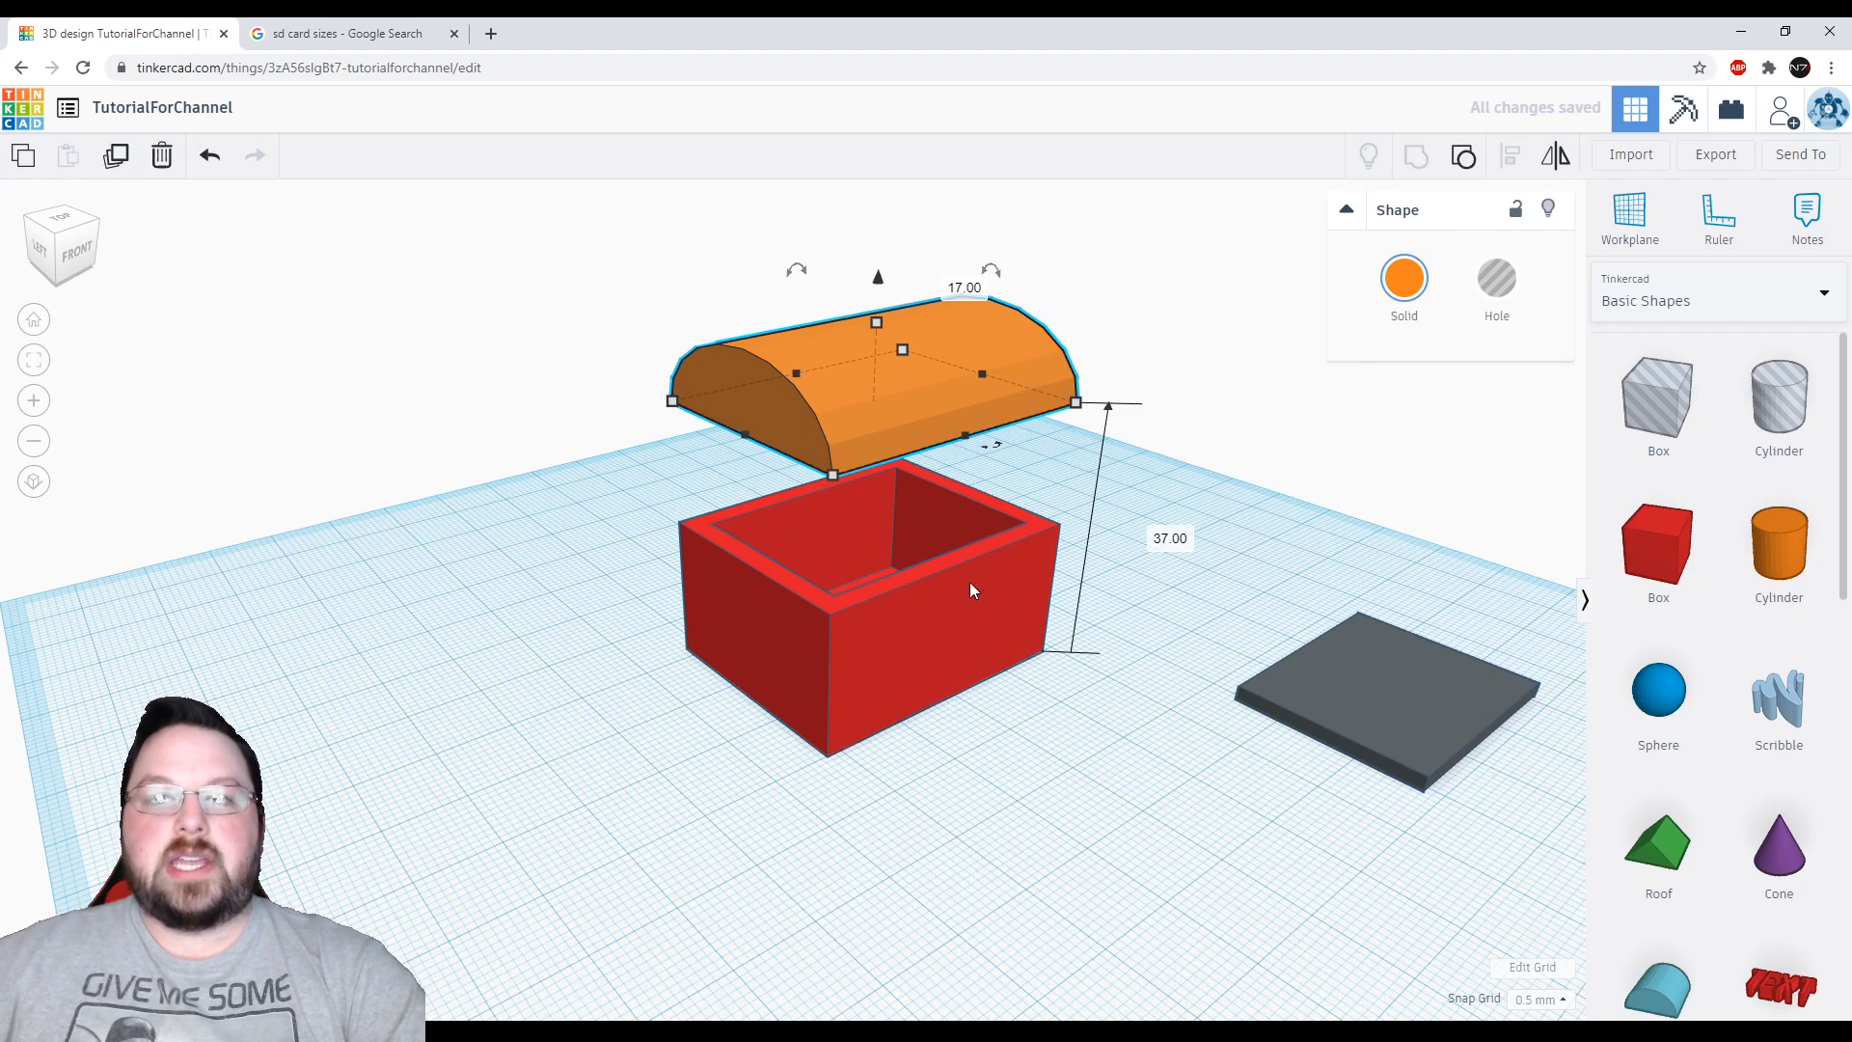
{"action": "right_click_drag", "start_coordinate": [1079, 726], "coordinate": [1169, 842]}
{"action": "scroll", "coordinate": [1061, 772], "scroll_direction": "up", "scroll_amount": 5}
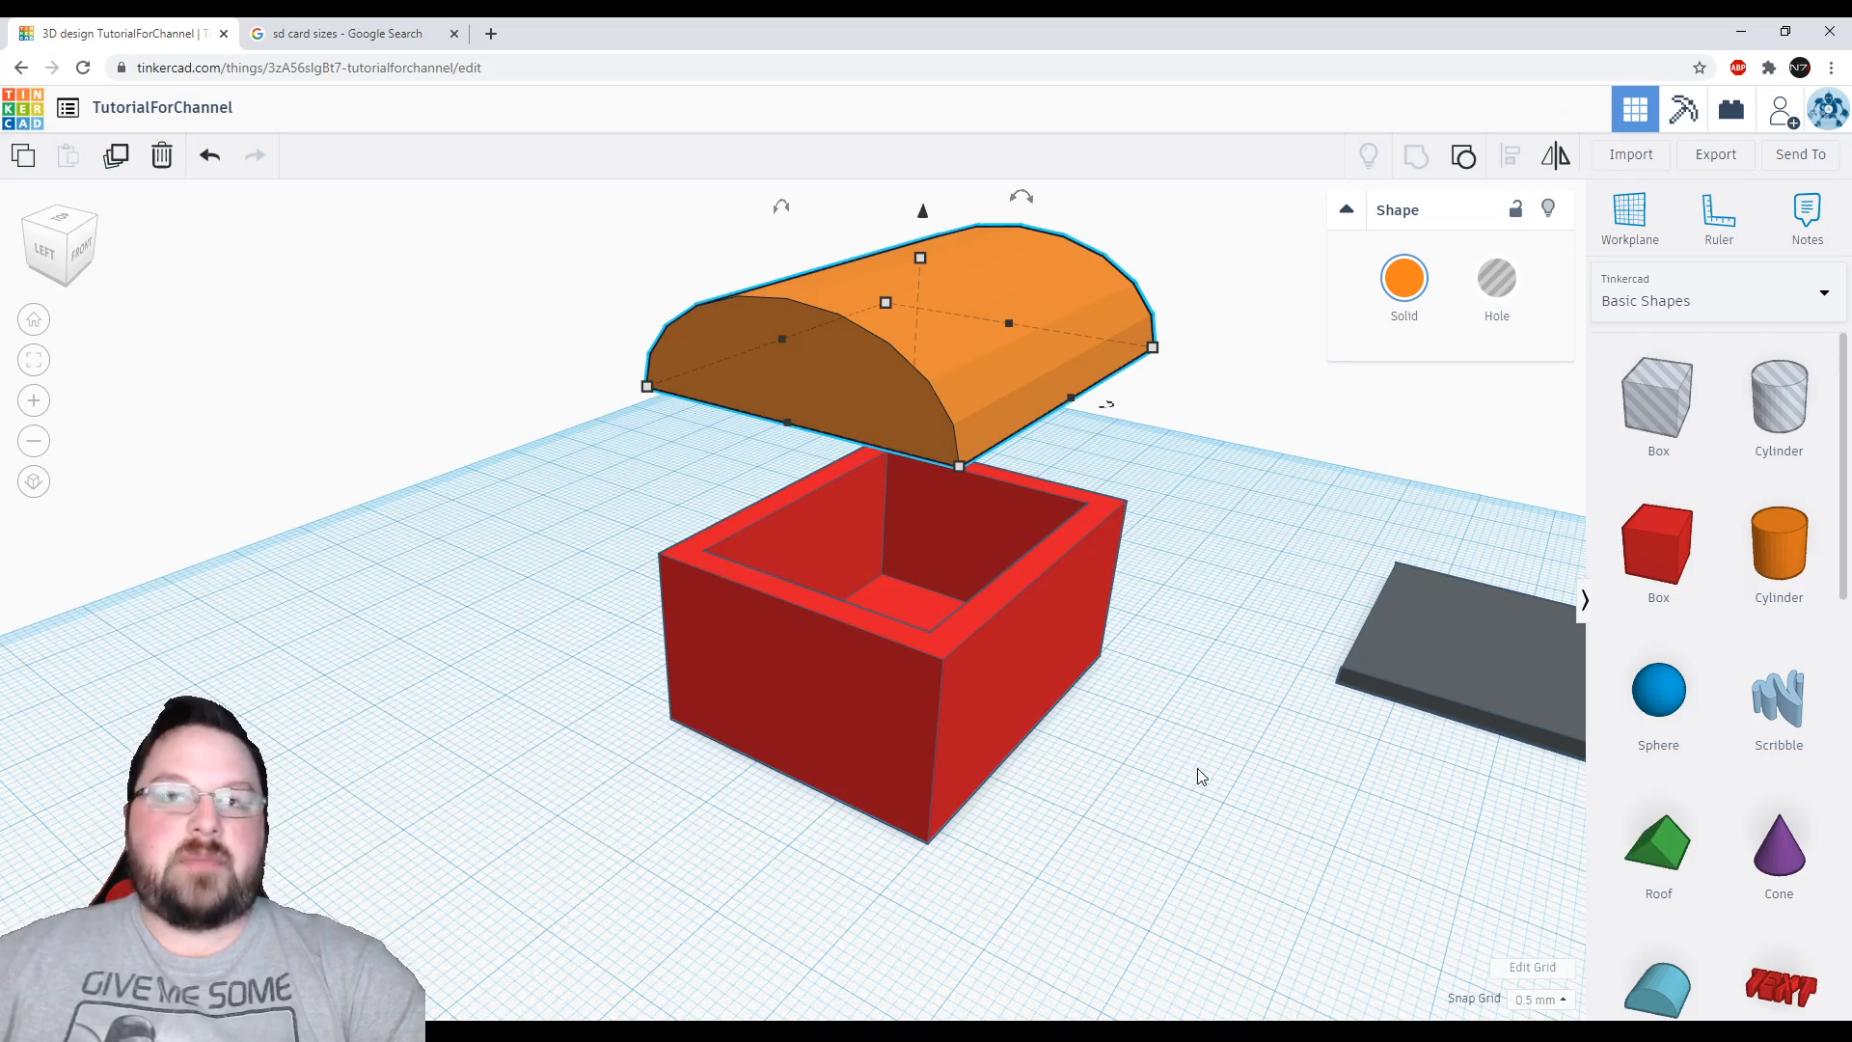
{"action": "right_click_drag", "start_coordinate": [1196, 768], "coordinate": [1173, 731]}
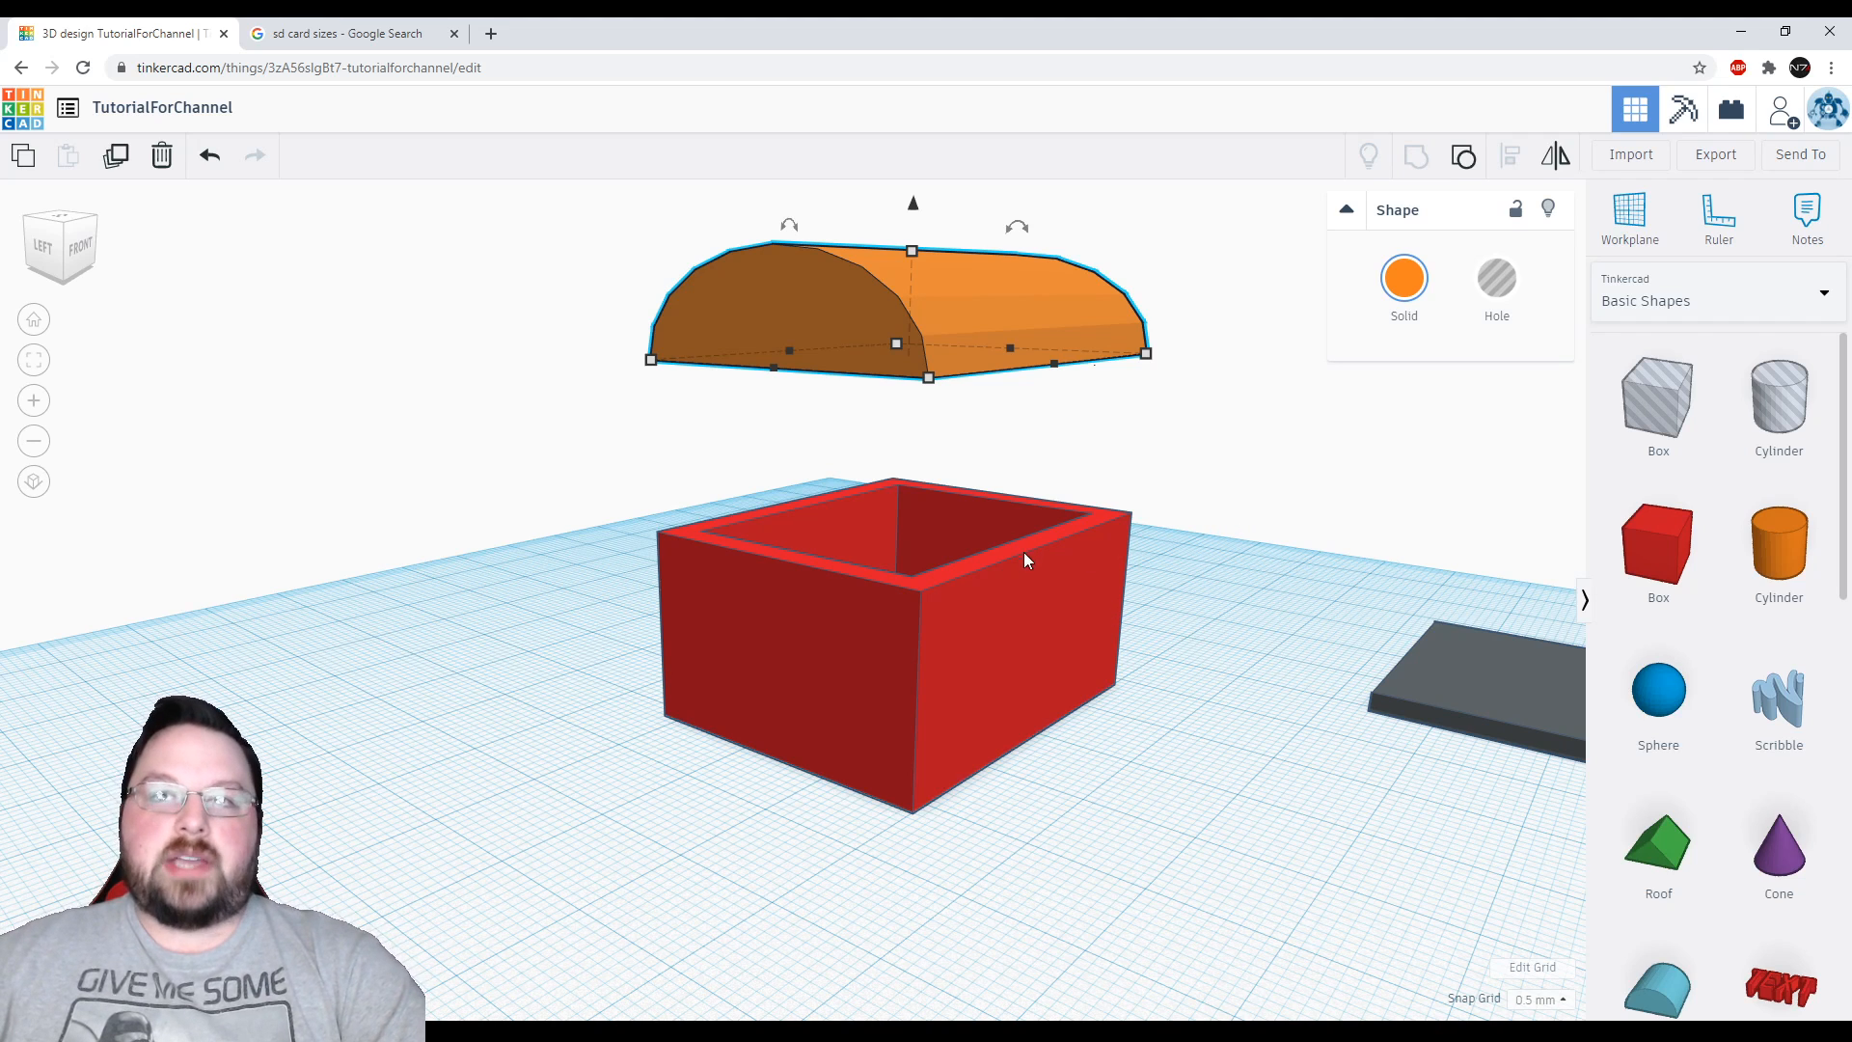
Ungroup the hollow red base back into its solid box and inner hole box
{"action": "right_click_drag", "start_coordinate": [924, 544], "coordinate": [1003, 625]}
{"action": "left_click", "coordinate": [993, 619]}
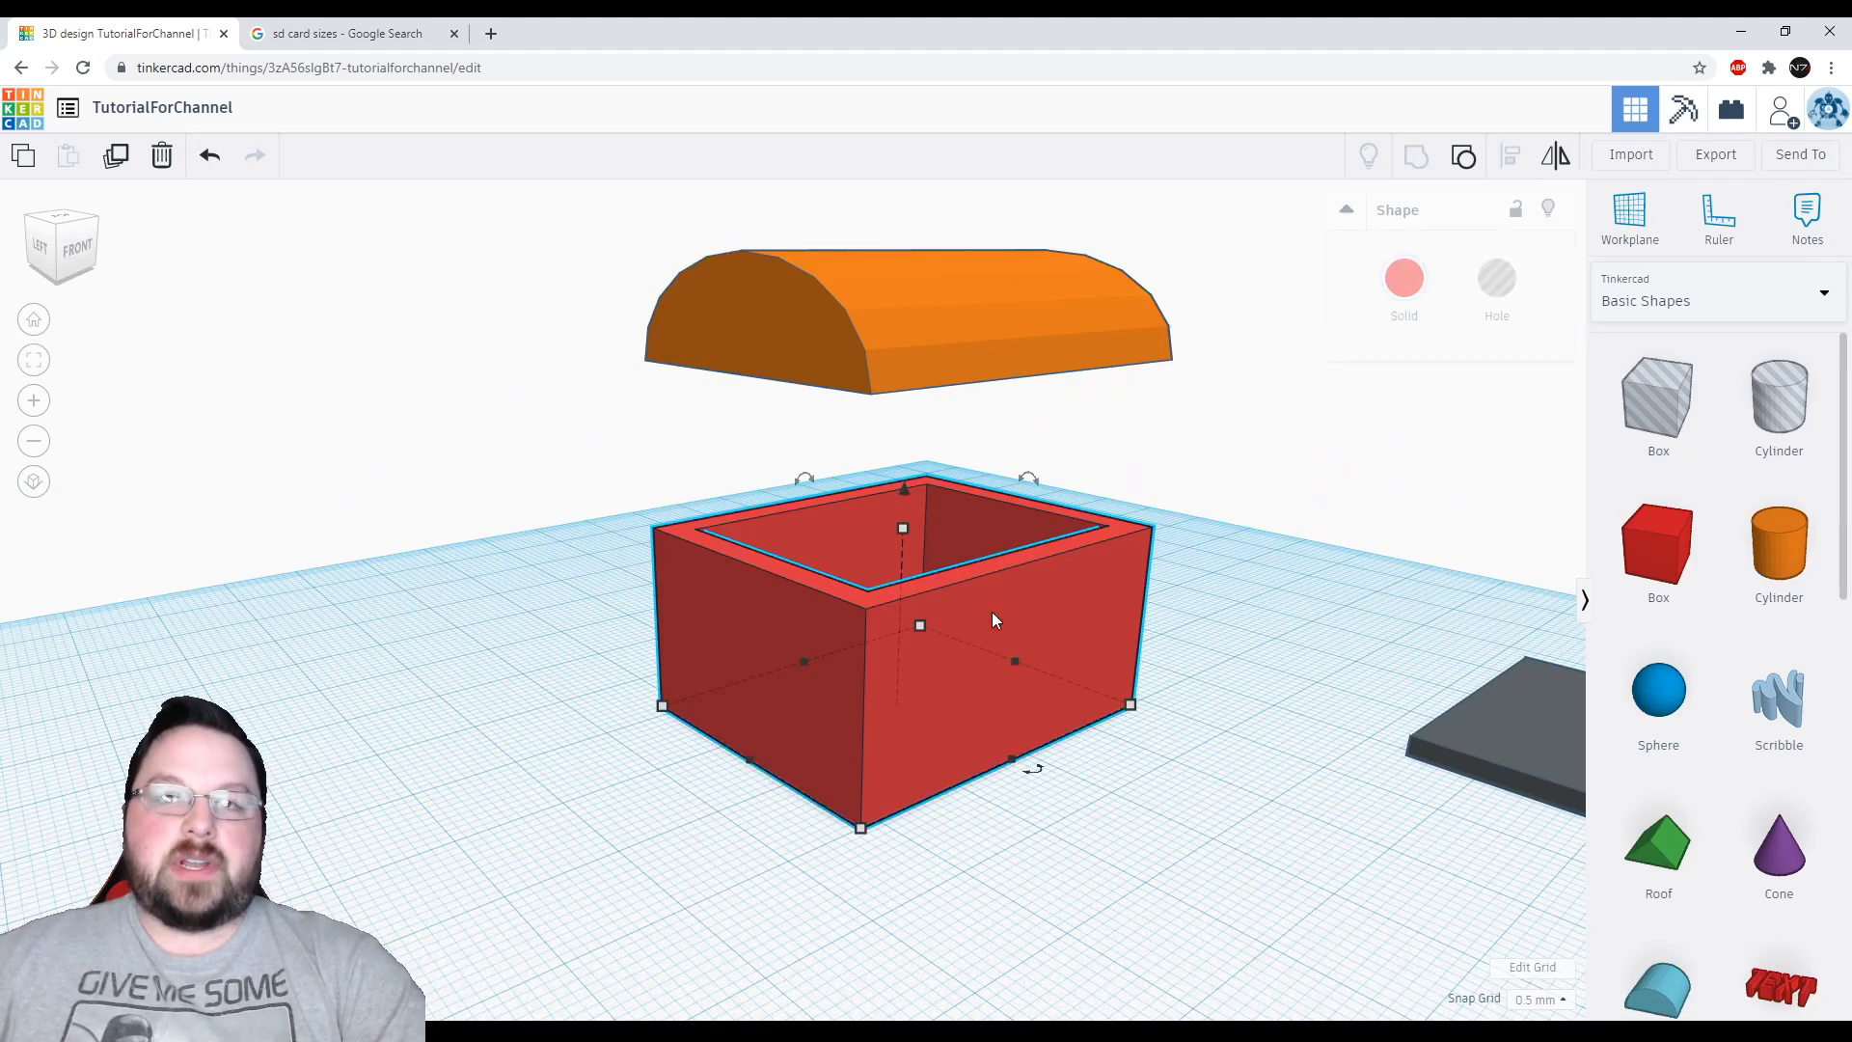
{"action": "right_click_drag", "start_coordinate": [1200, 552], "coordinate": [1185, 625]}
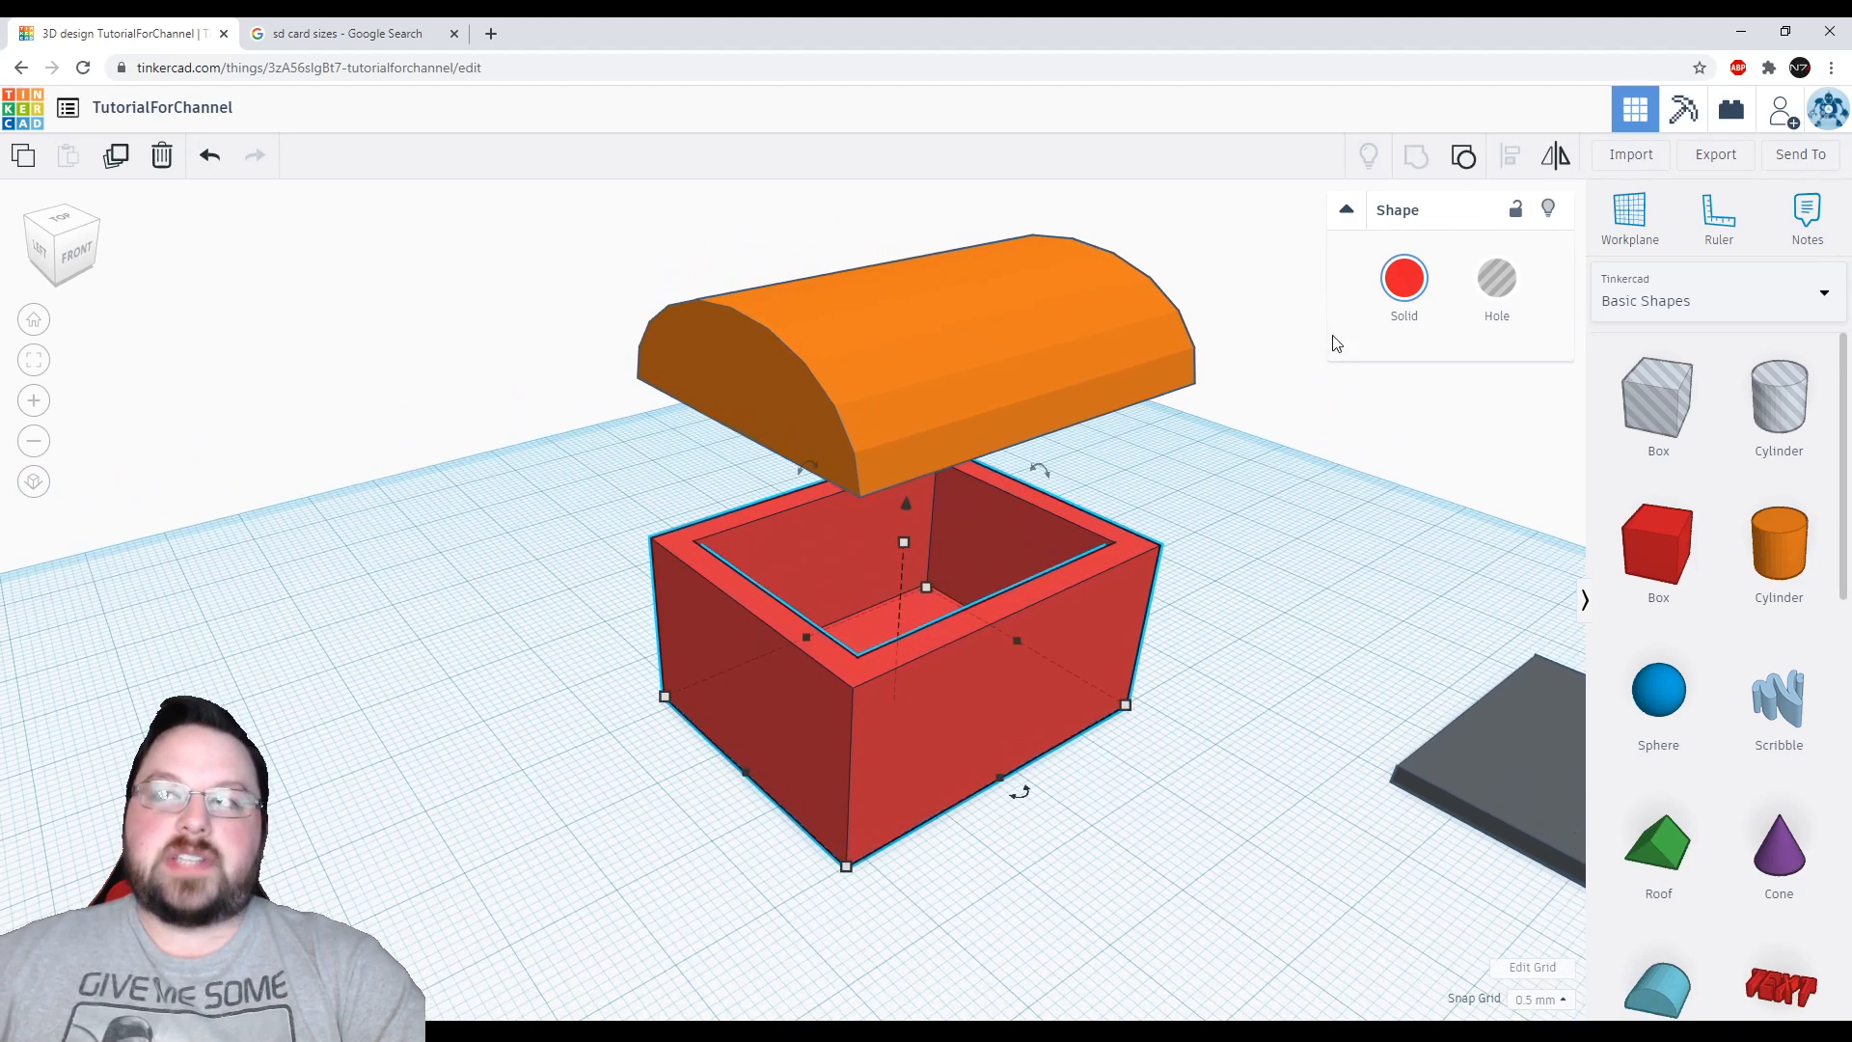
{"action": "left_click", "coordinate": [1466, 164]}
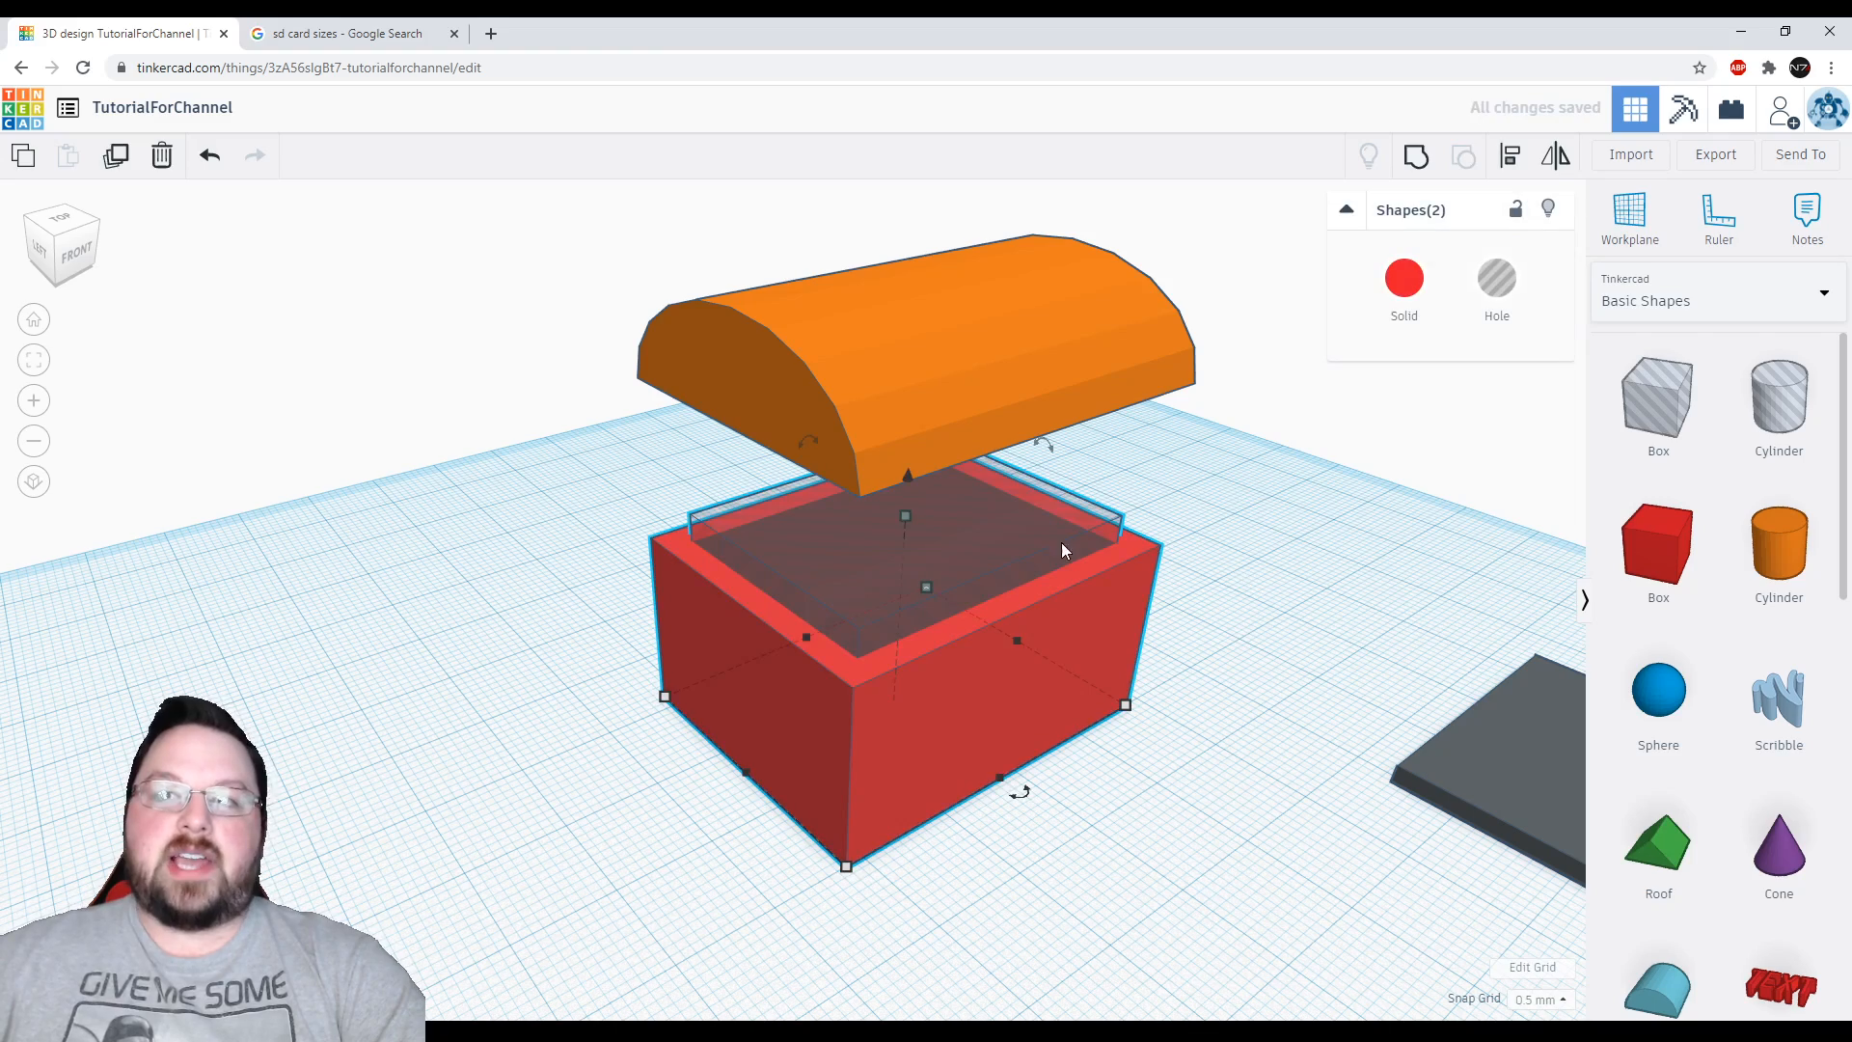
{"action": "left_click", "coordinate": [1290, 513]}
{"action": "right_click_drag", "start_coordinate": [1291, 513], "coordinate": [1117, 523]}
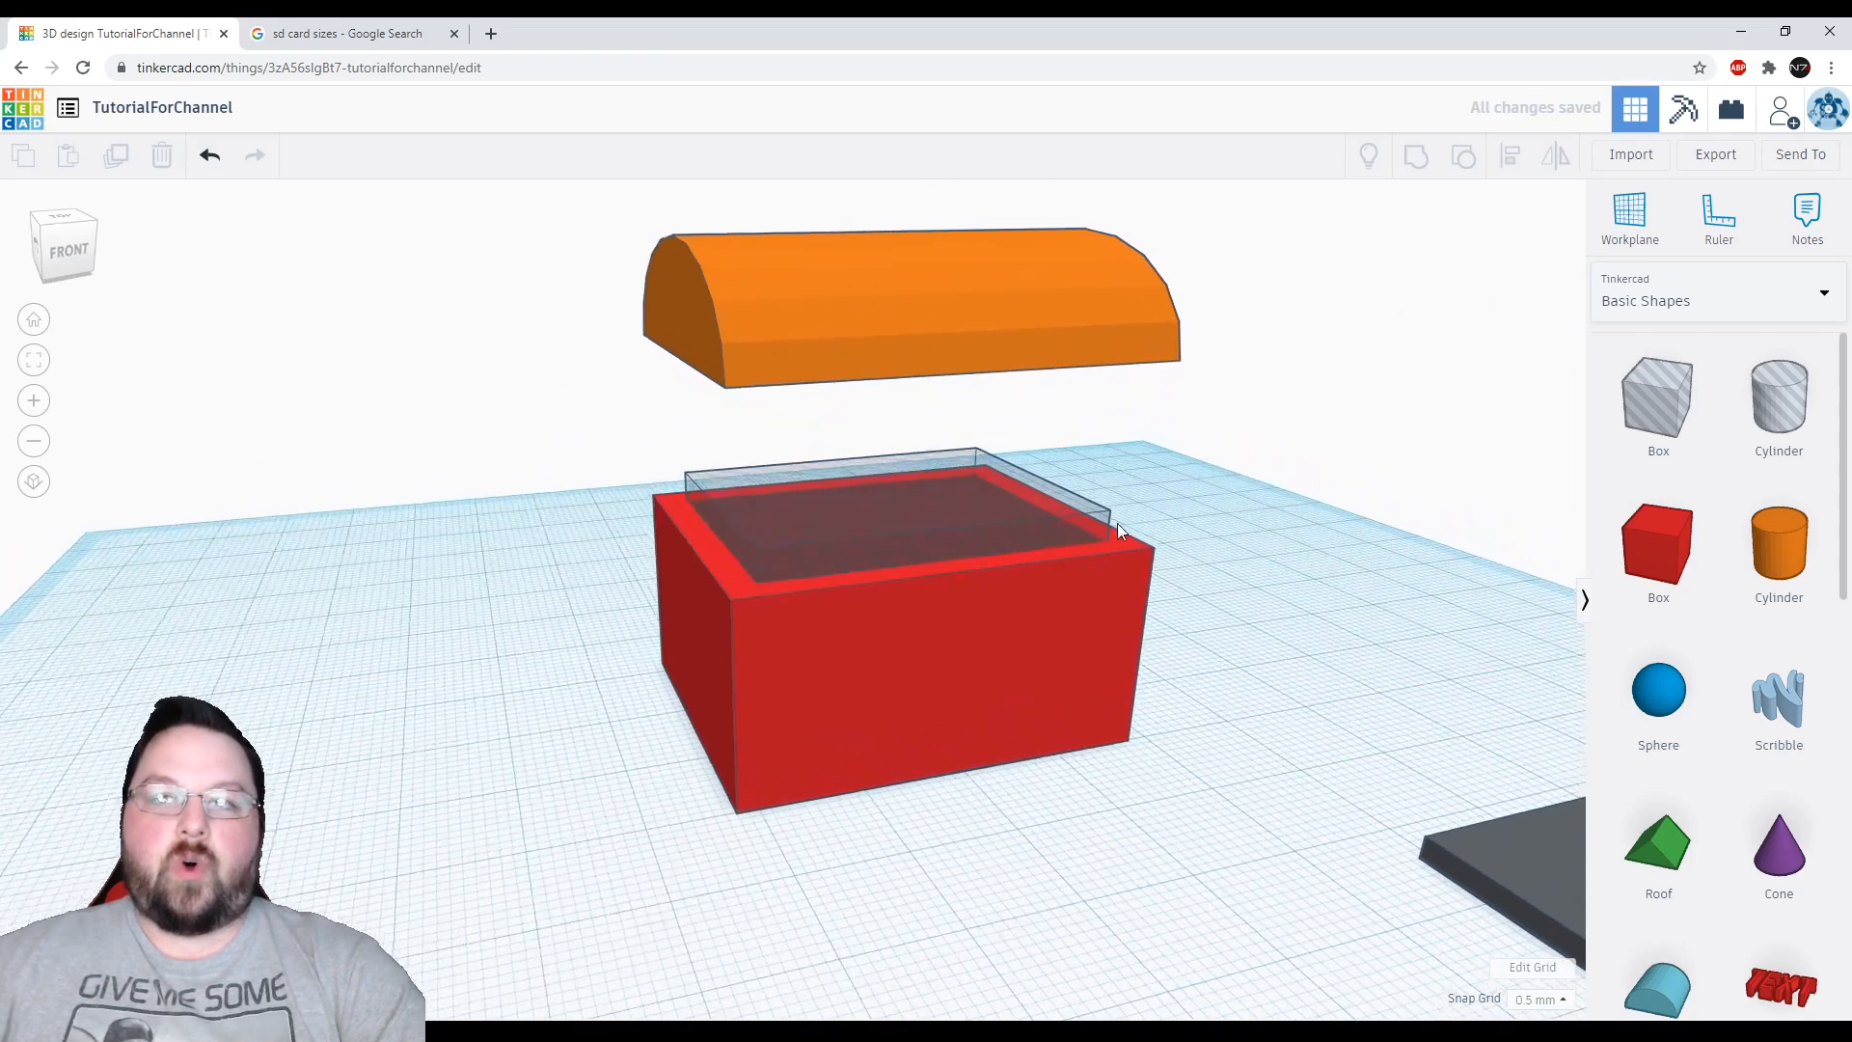
Duplicate the inner hole box and raise the copy through the orange lid to 32 mm above the workplane
{"action": "left_click", "coordinate": [978, 498]}
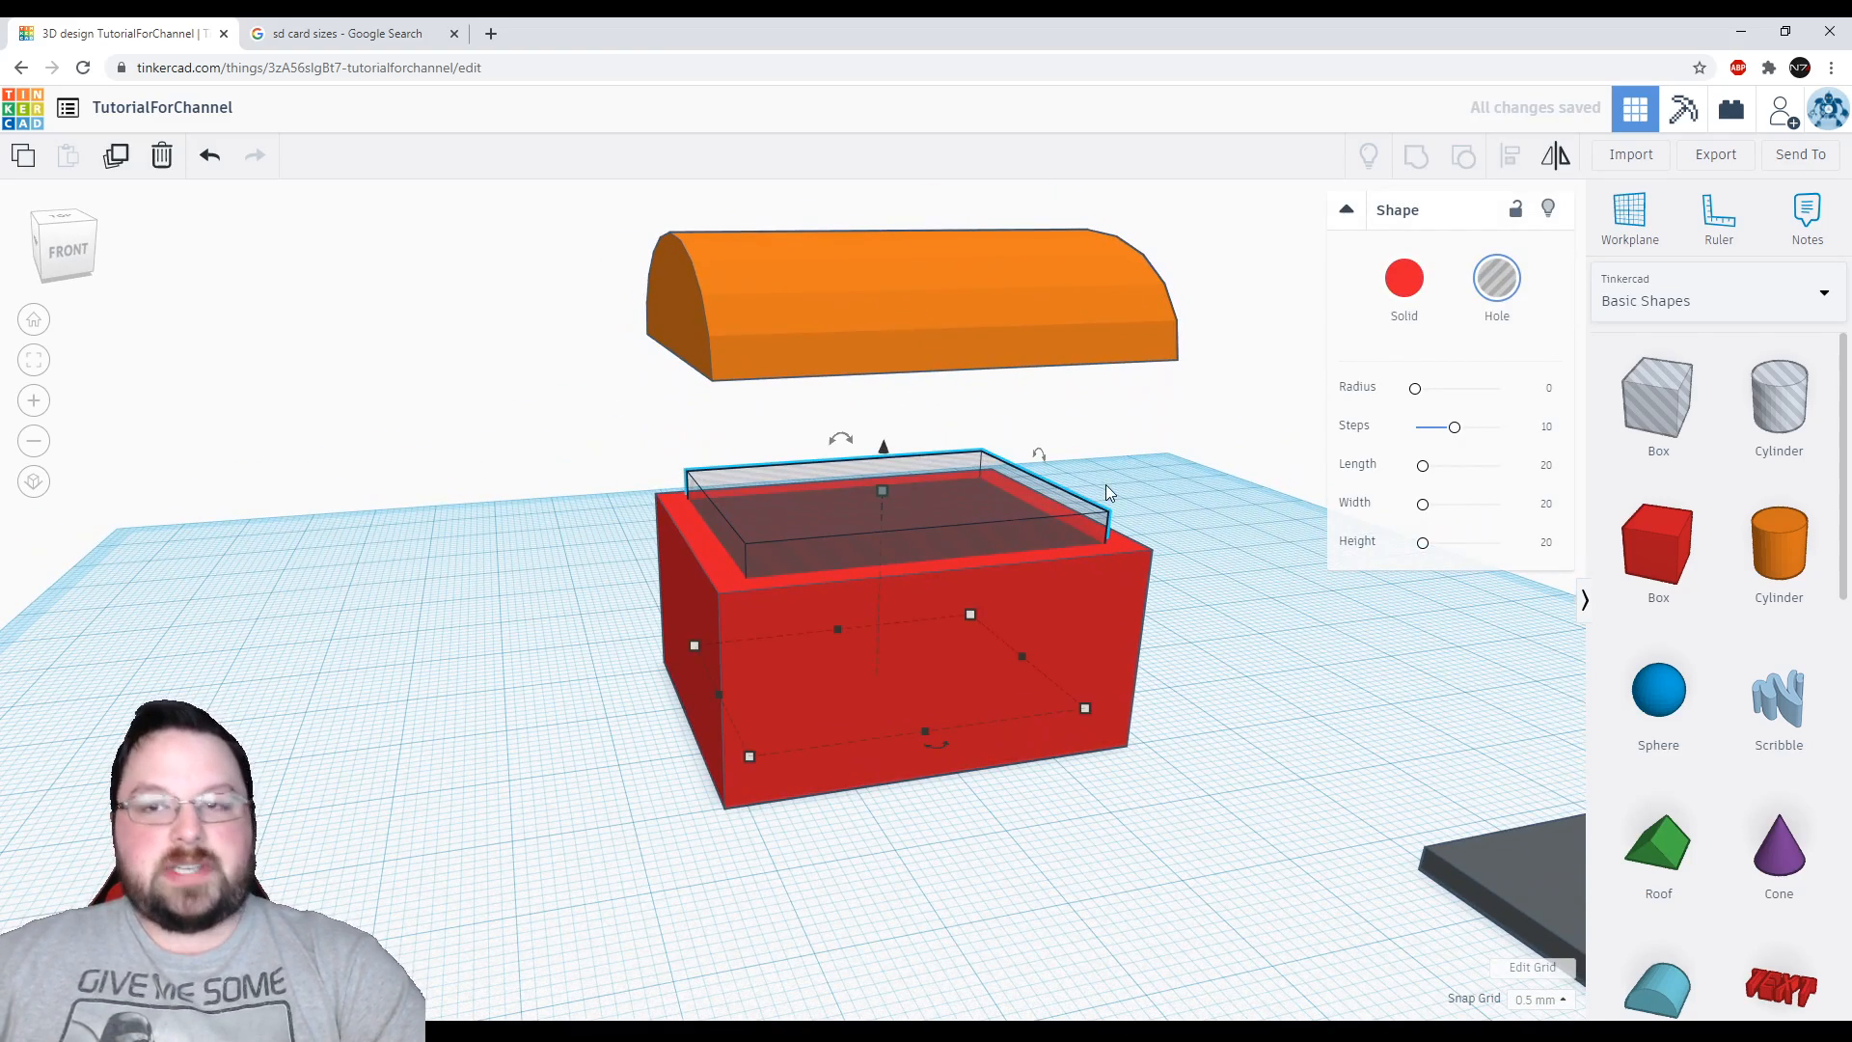
{"action": "left_click", "coordinate": [1200, 479]}
{"action": "left_click", "coordinate": [857, 452]}
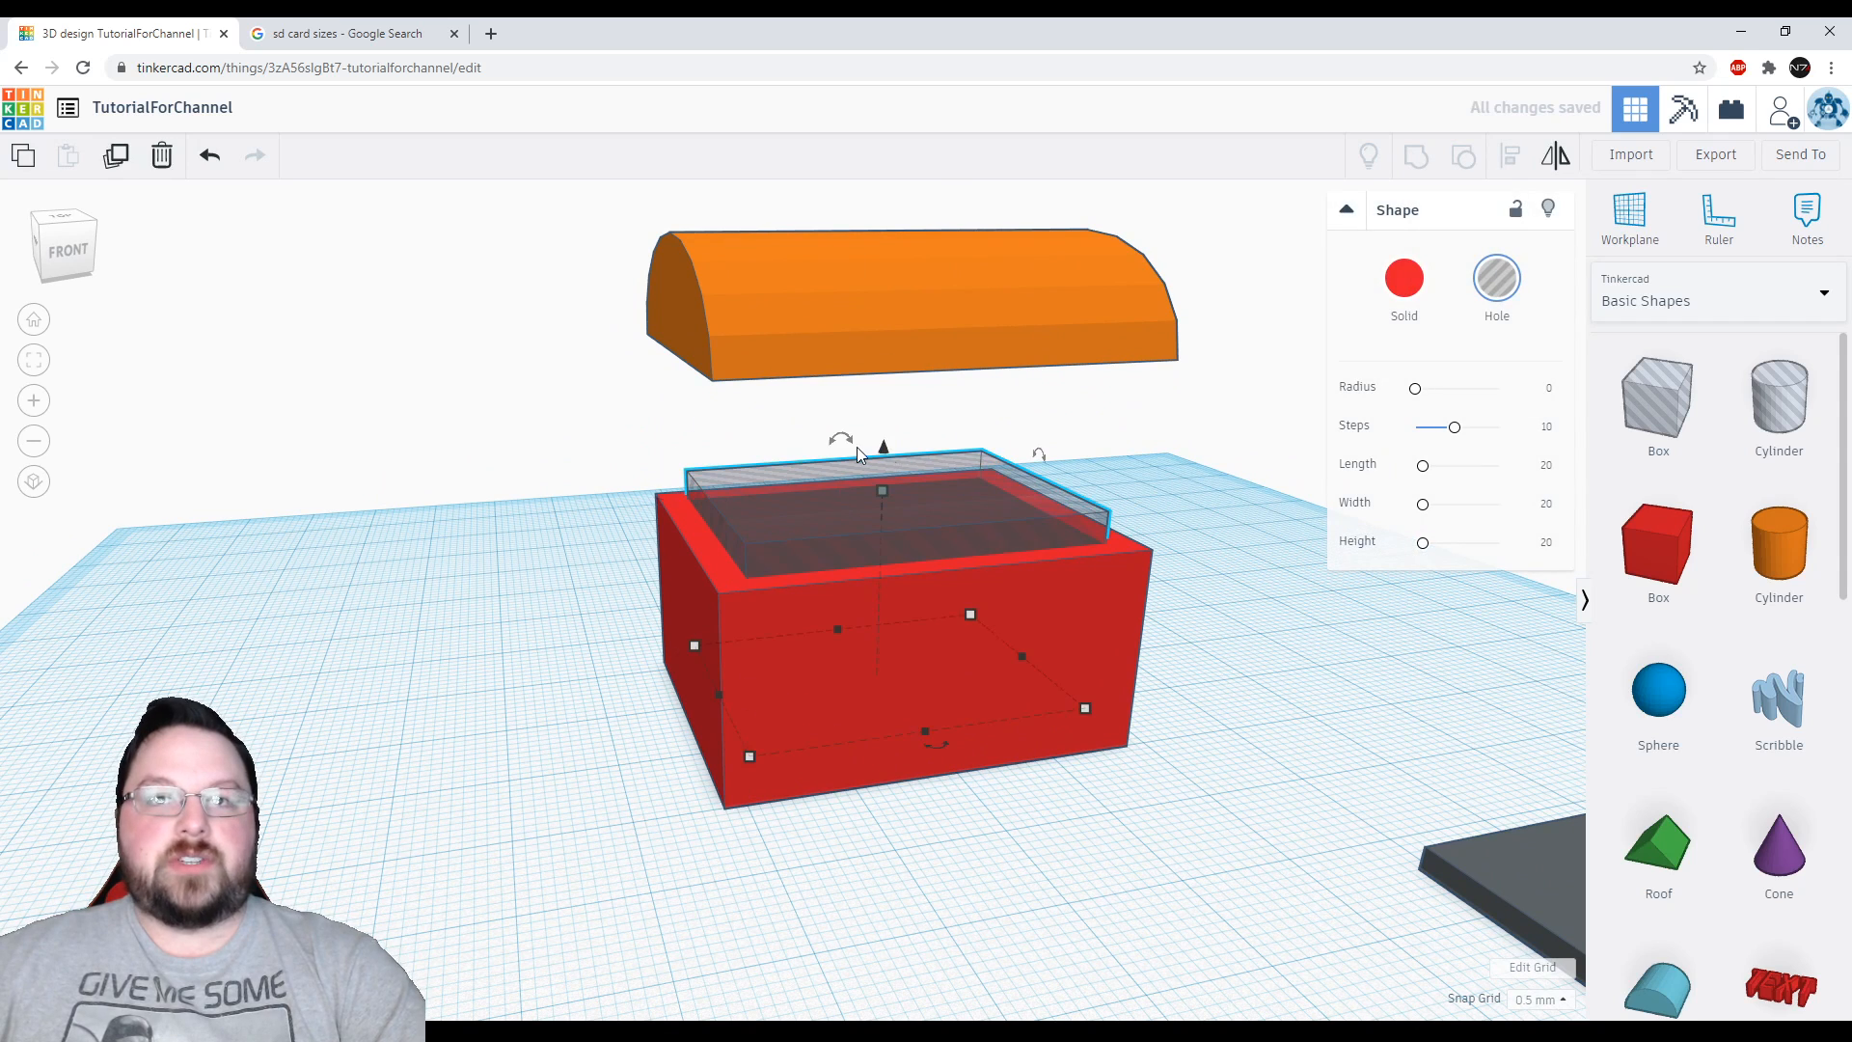
{"action": "left_click_drag", "start_coordinate": [885, 446], "coordinate": [893, 145]}
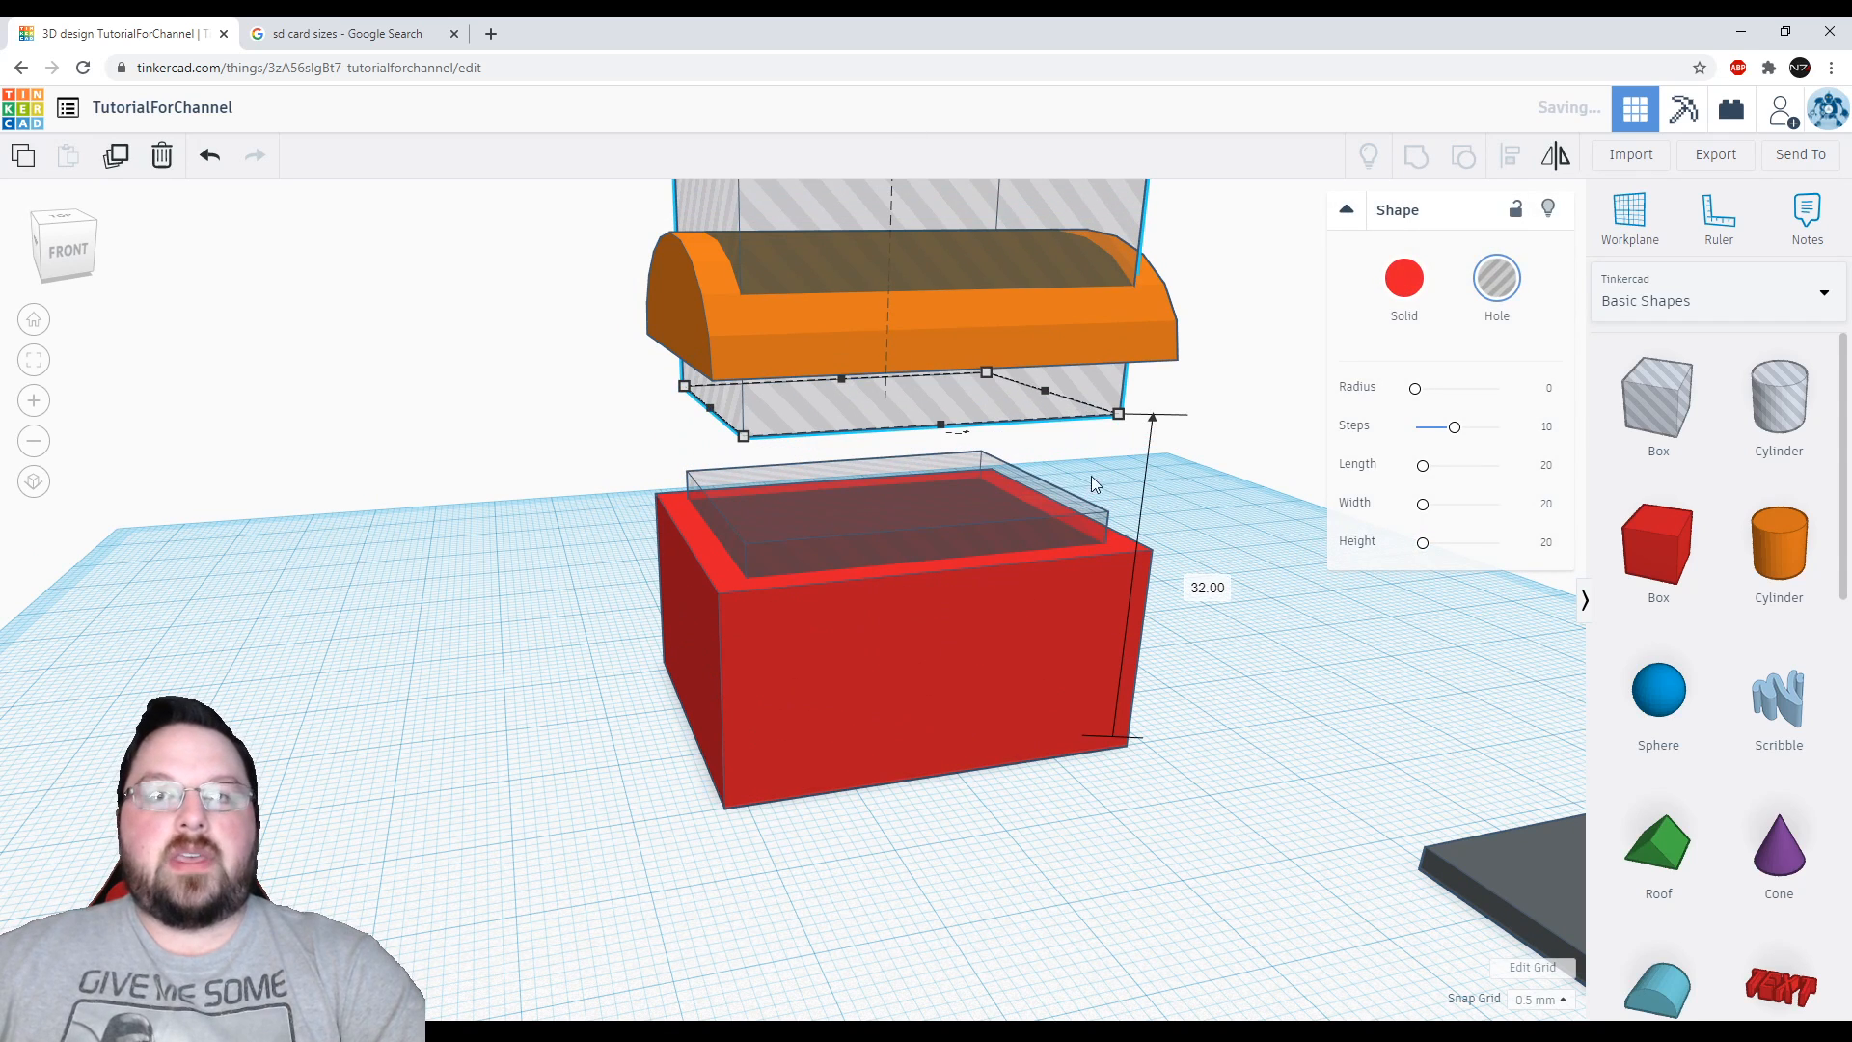
Group the red box with its inner hole box to hollow out the base again
{"action": "left_click", "coordinate": [1052, 523]}
{"action": "left_click", "coordinate": [1091, 617], "text": "shift"}
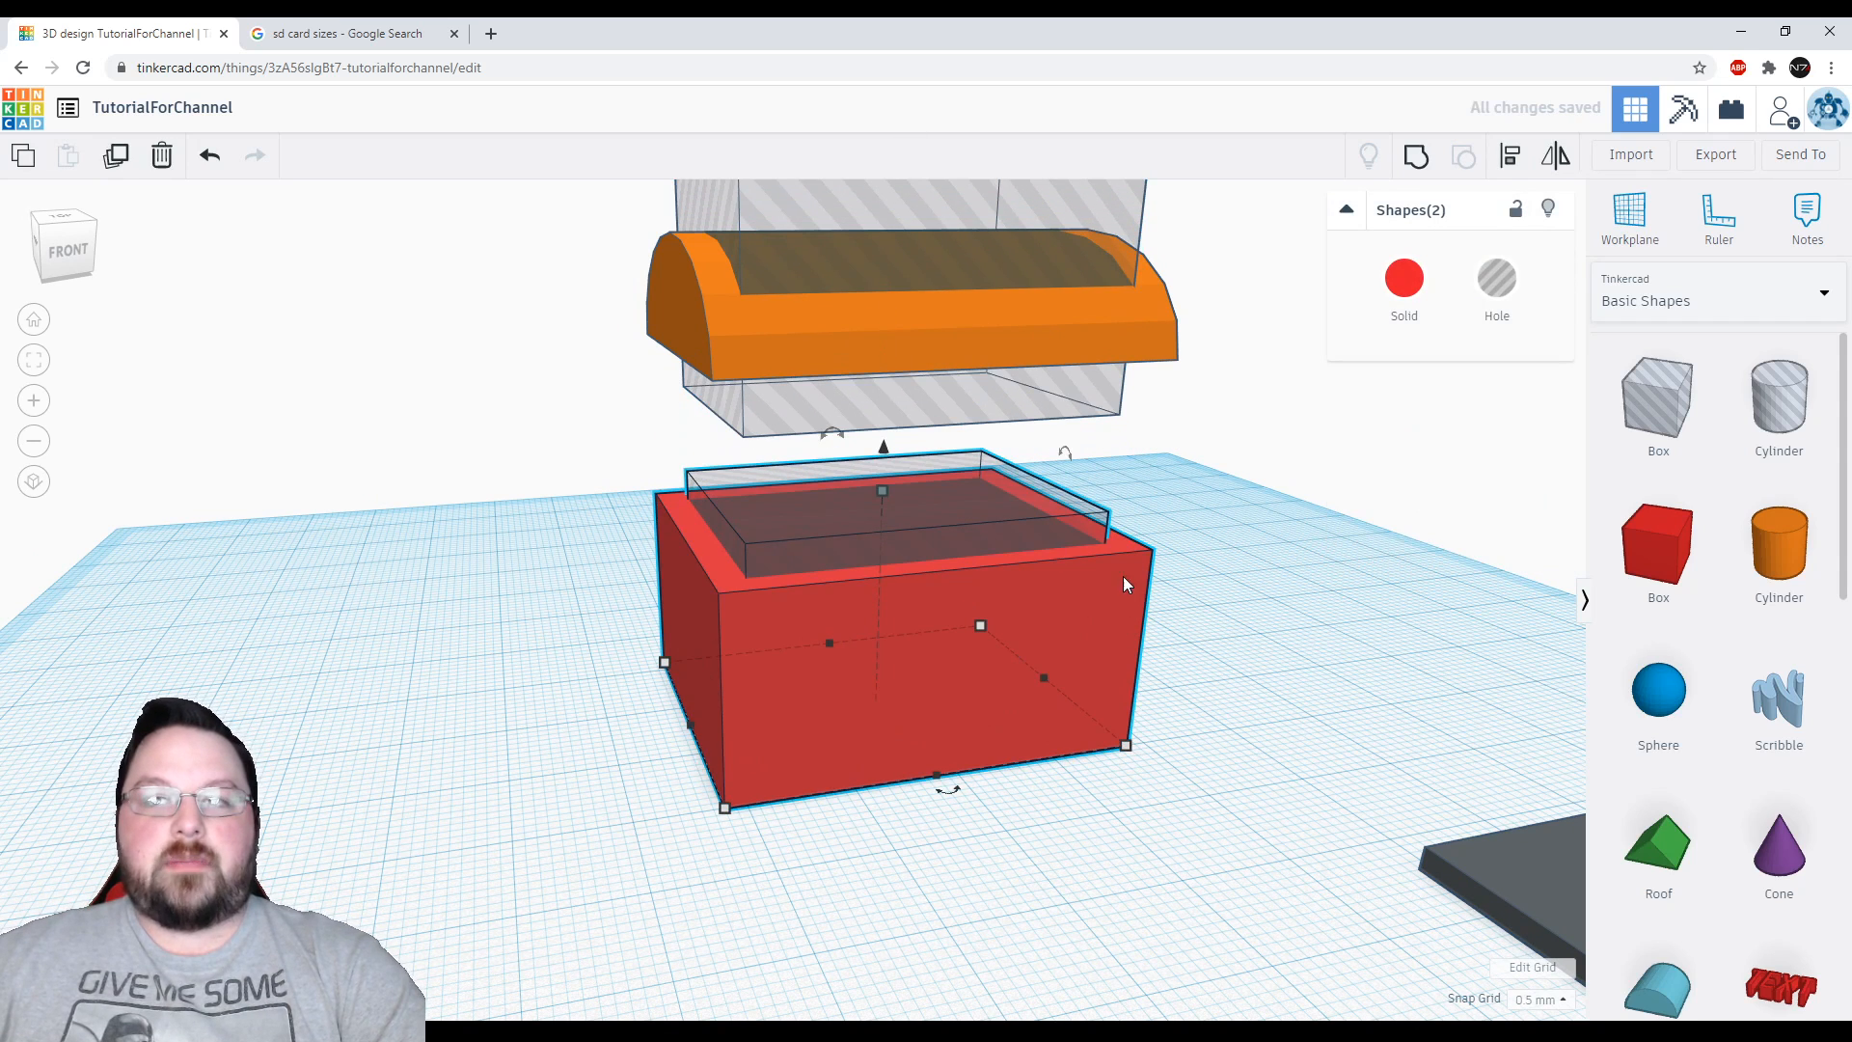
{"action": "left_click", "coordinate": [1416, 156]}
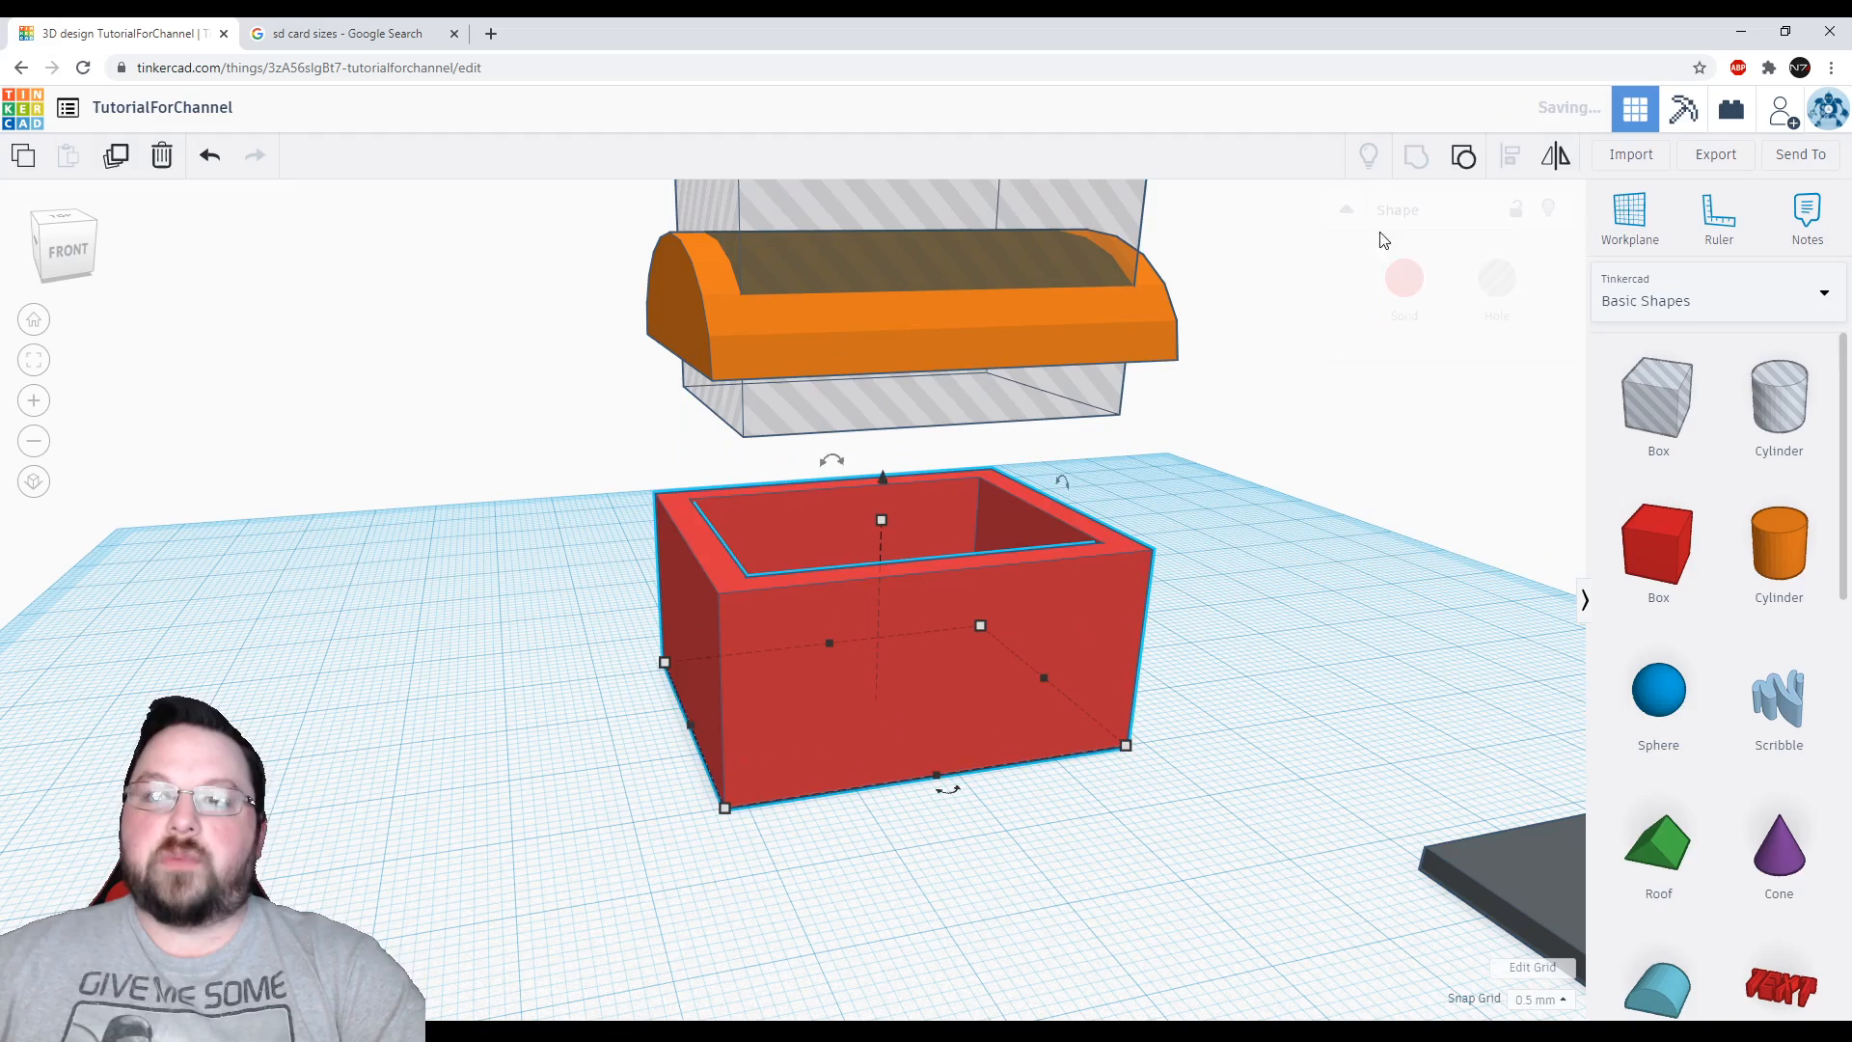
{"action": "left_click", "coordinate": [1246, 581]}
Shorten the hole box copy running through the orange lid and raise it 2 mm, to 34 mm above the workplane
{"action": "right_click_drag", "start_coordinate": [1331, 493], "coordinate": [1317, 627]}
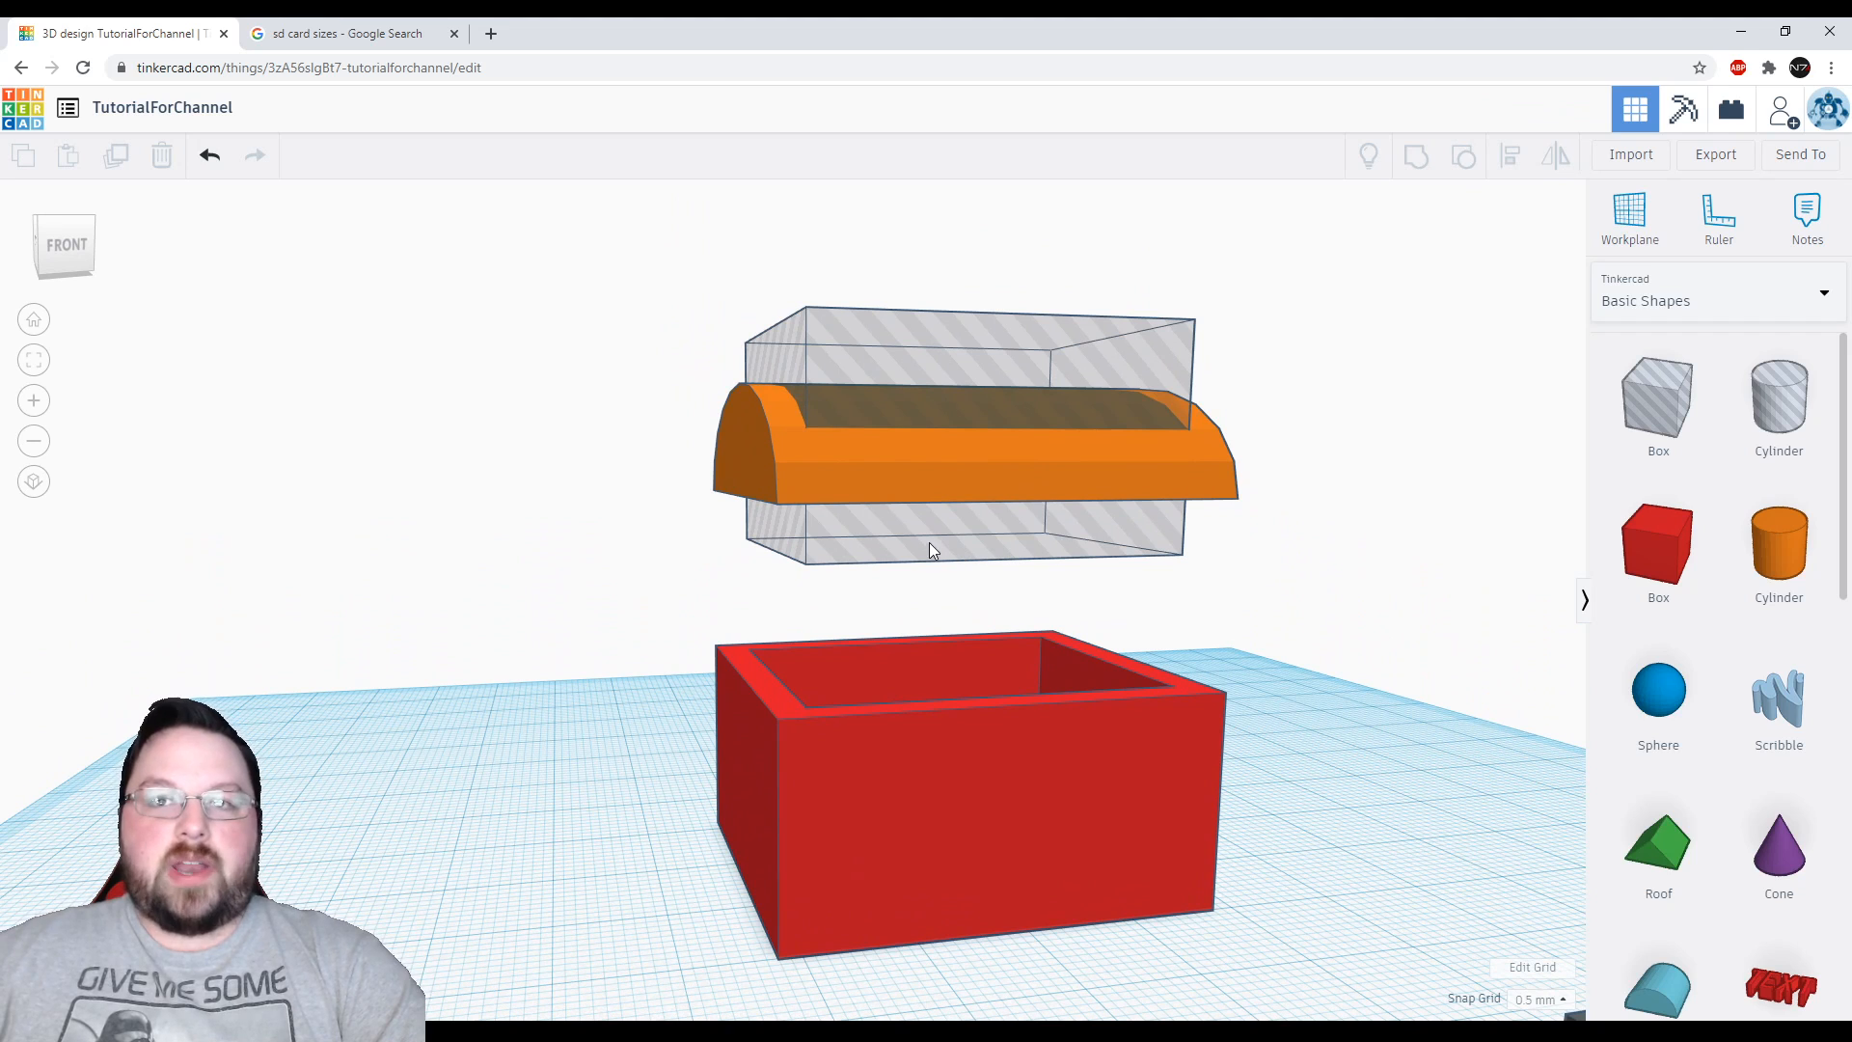
{"action": "left_click", "coordinate": [940, 384]}
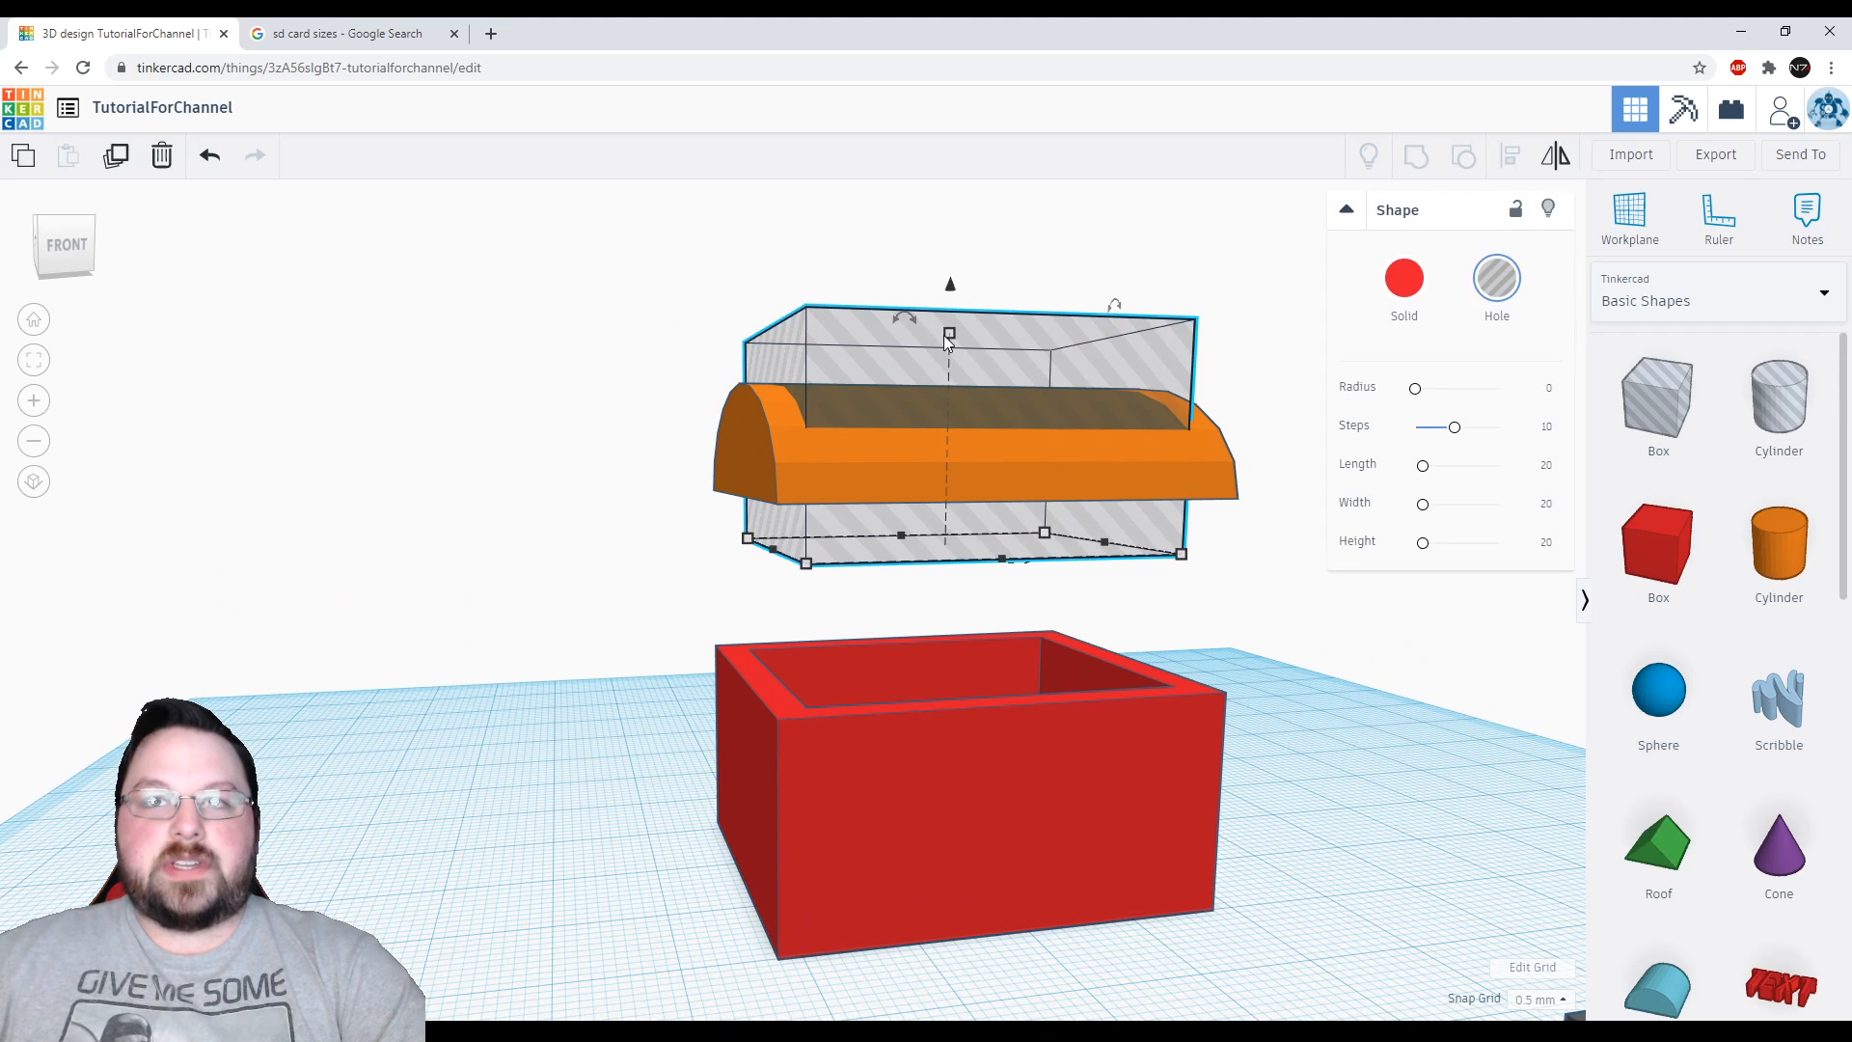
{"action": "left_click_drag", "start_coordinate": [955, 340], "coordinate": [945, 507]}
{"action": "right_click_drag", "start_coordinate": [945, 507], "coordinate": [930, 461]}
{"action": "left_click_drag", "start_coordinate": [930, 461], "coordinate": [939, 442]}
{"action": "scroll", "coordinate": [947, 461], "scroll_direction": "up", "scroll_amount": 4}
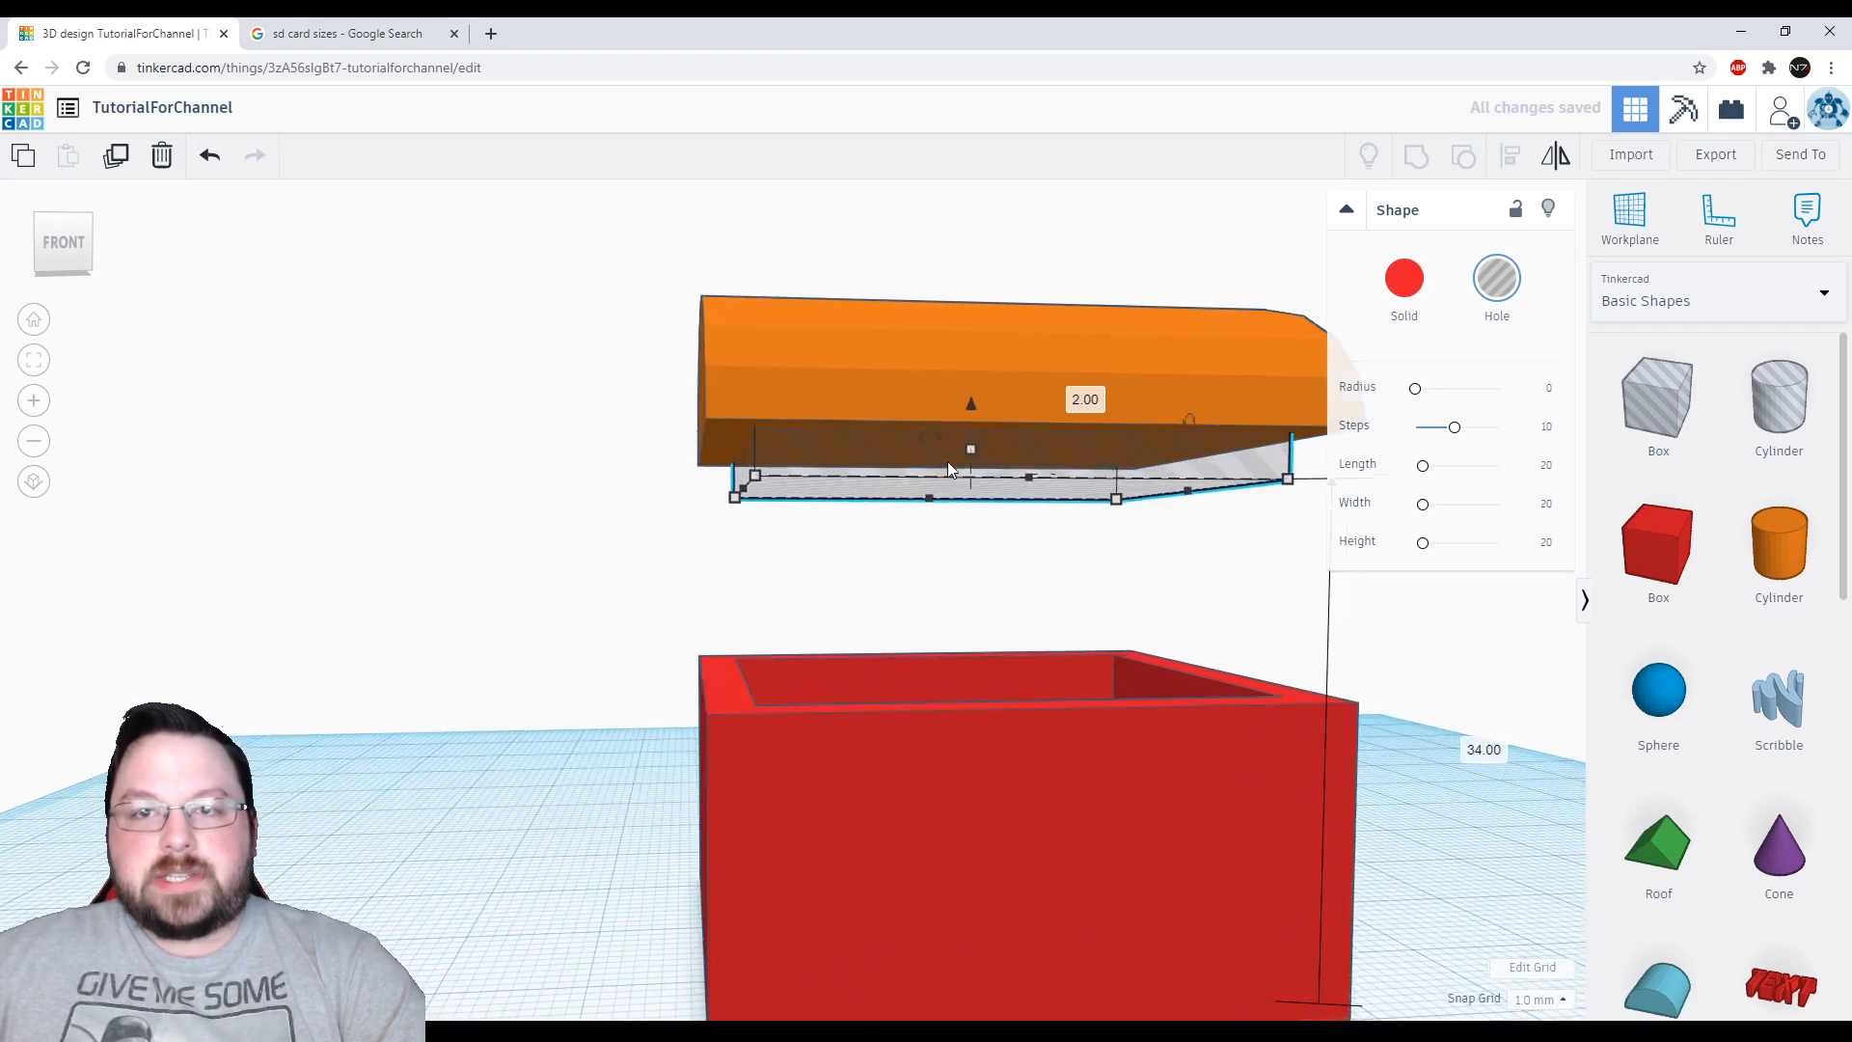
Turn the shortened hole box under the orange lid into a solid red plug
{"action": "right_click_drag", "start_coordinate": [962, 488], "coordinate": [1071, 604]}
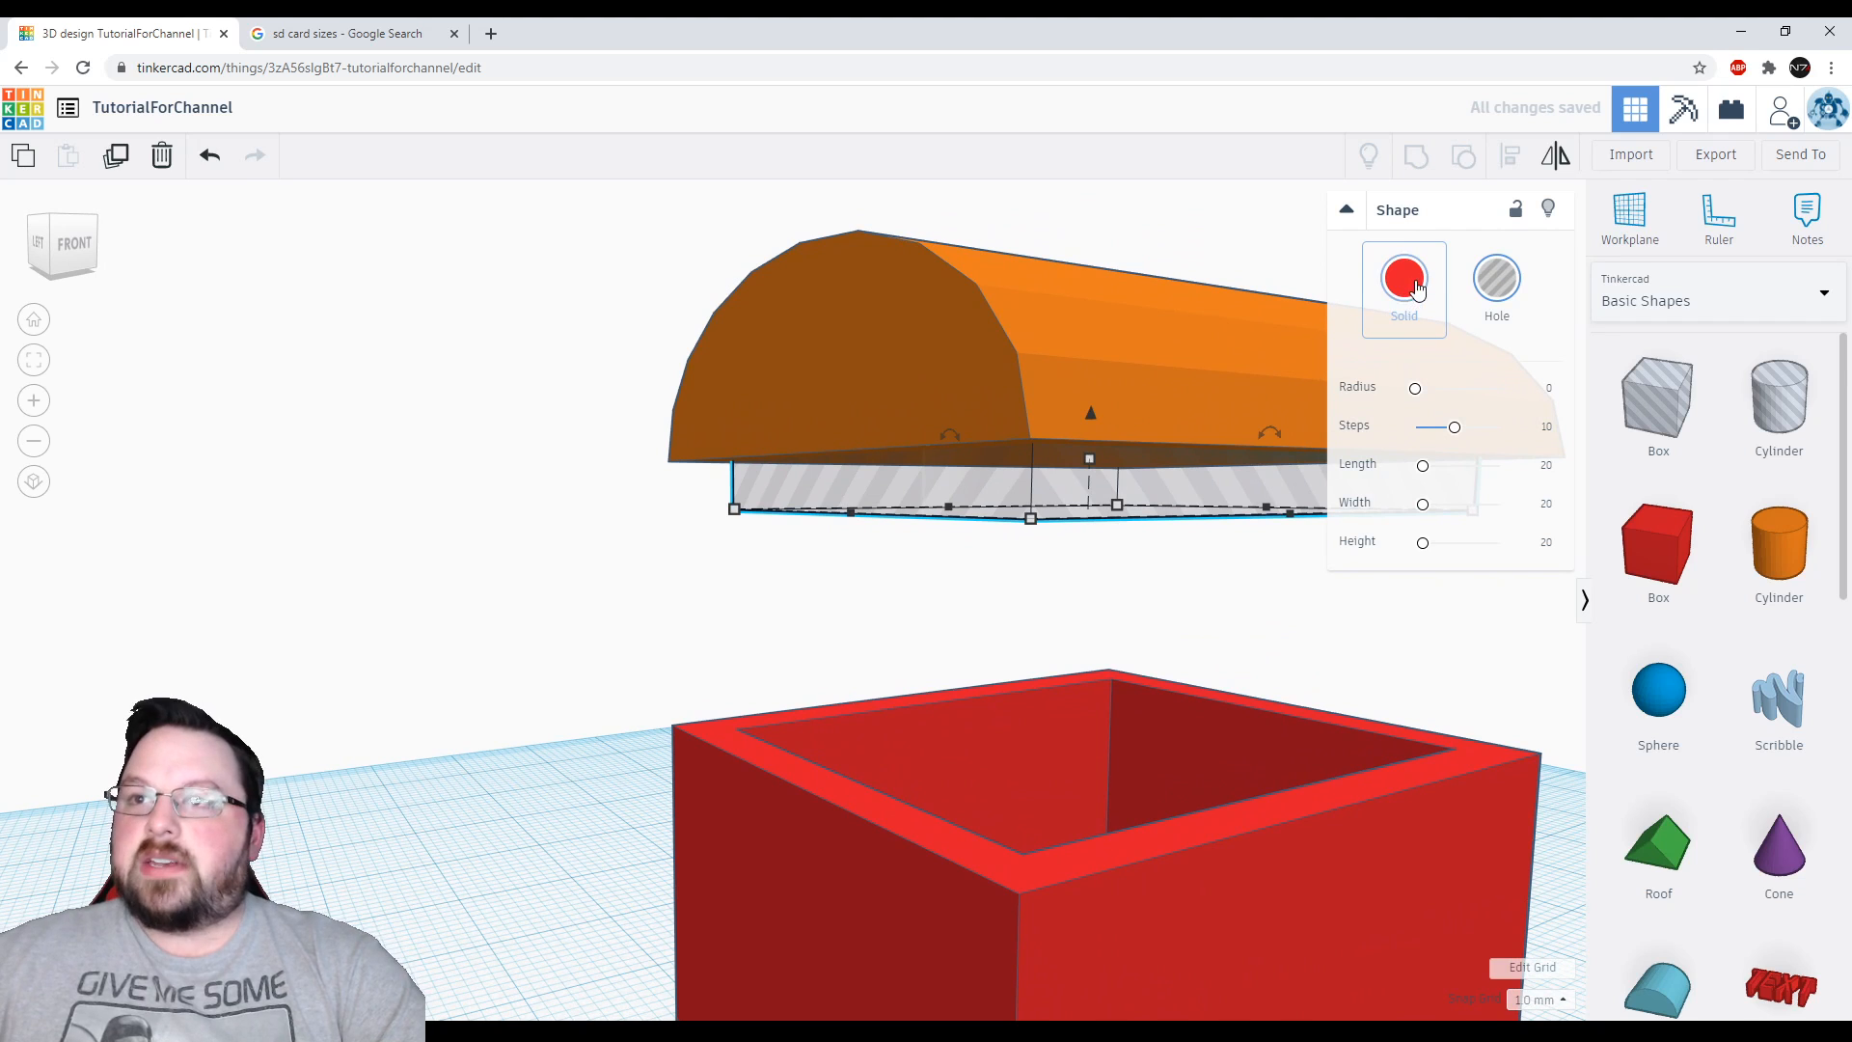
{"action": "left_click", "coordinate": [1389, 299]}
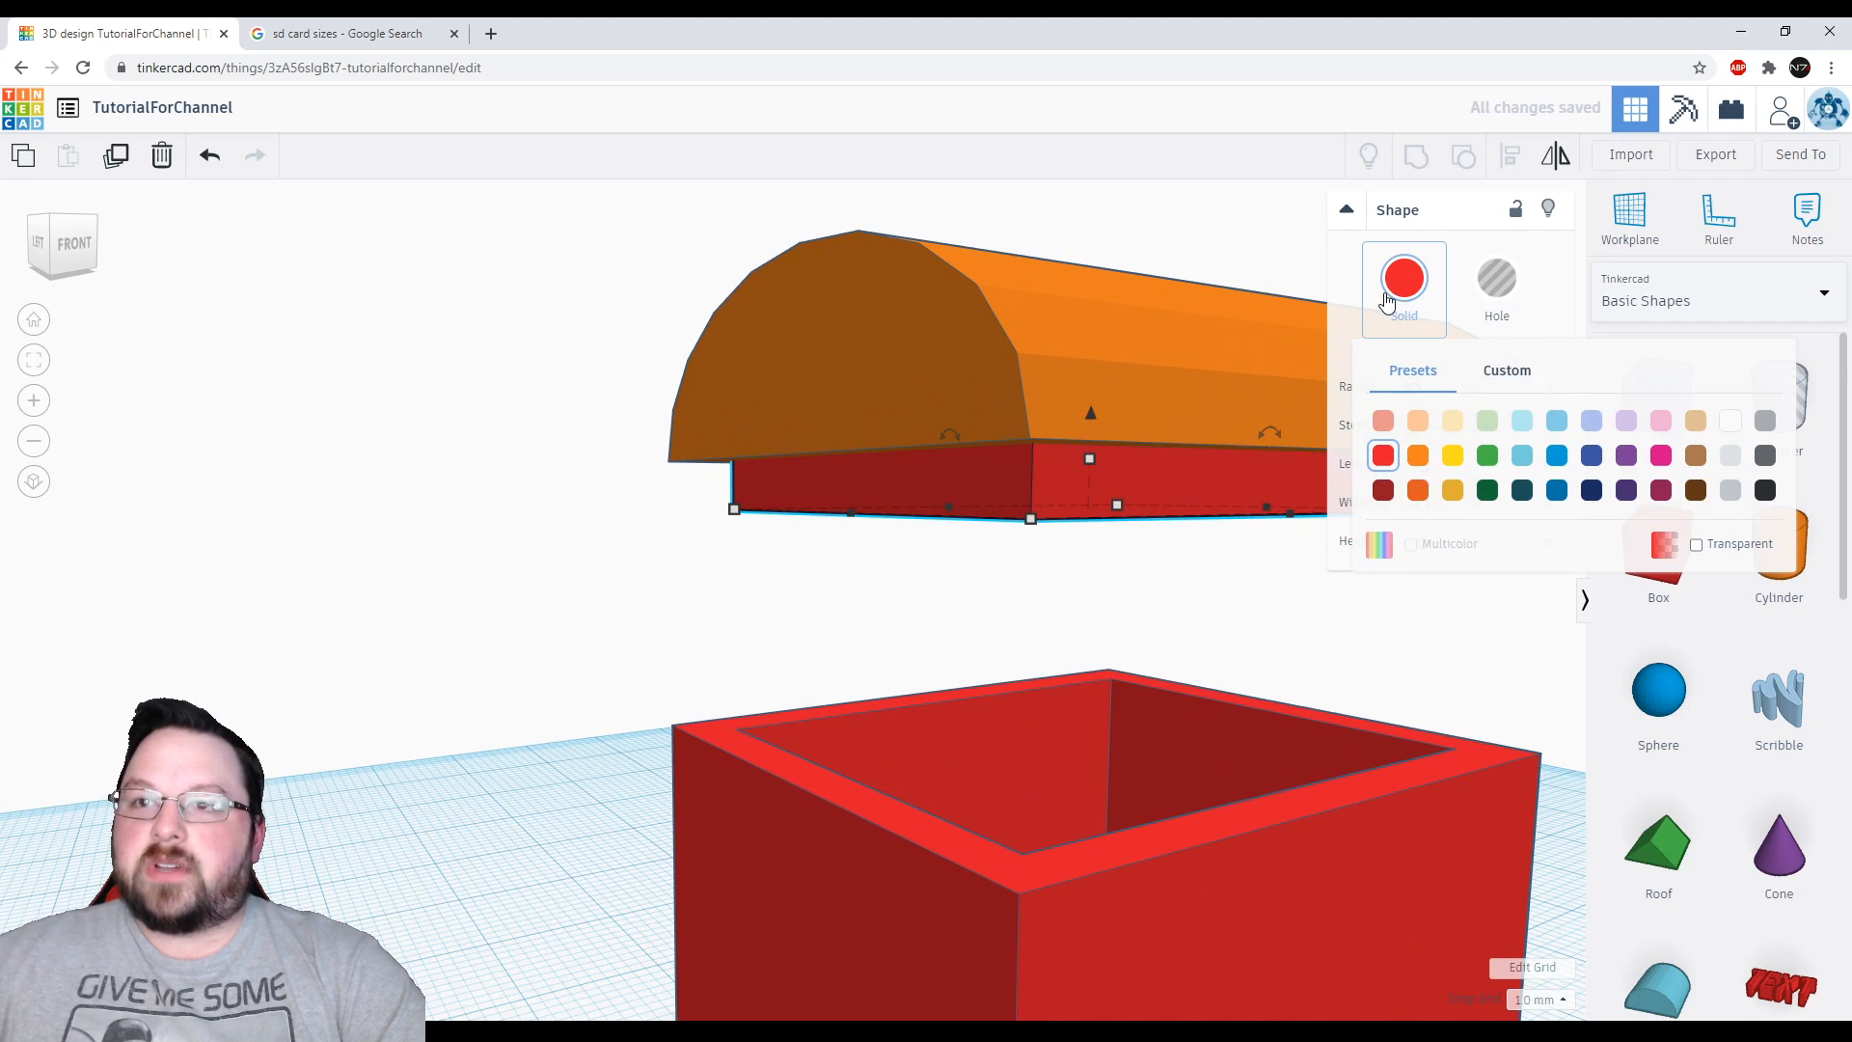
{"action": "left_click", "coordinate": [930, 661]}
Set the snap grid to 0.1 mm, then shorten the red plug to 33.6 mm from one end and trim the opposite end slightly
{"action": "right_click_drag", "start_coordinate": [1162, 661], "coordinate": [1264, 509]}
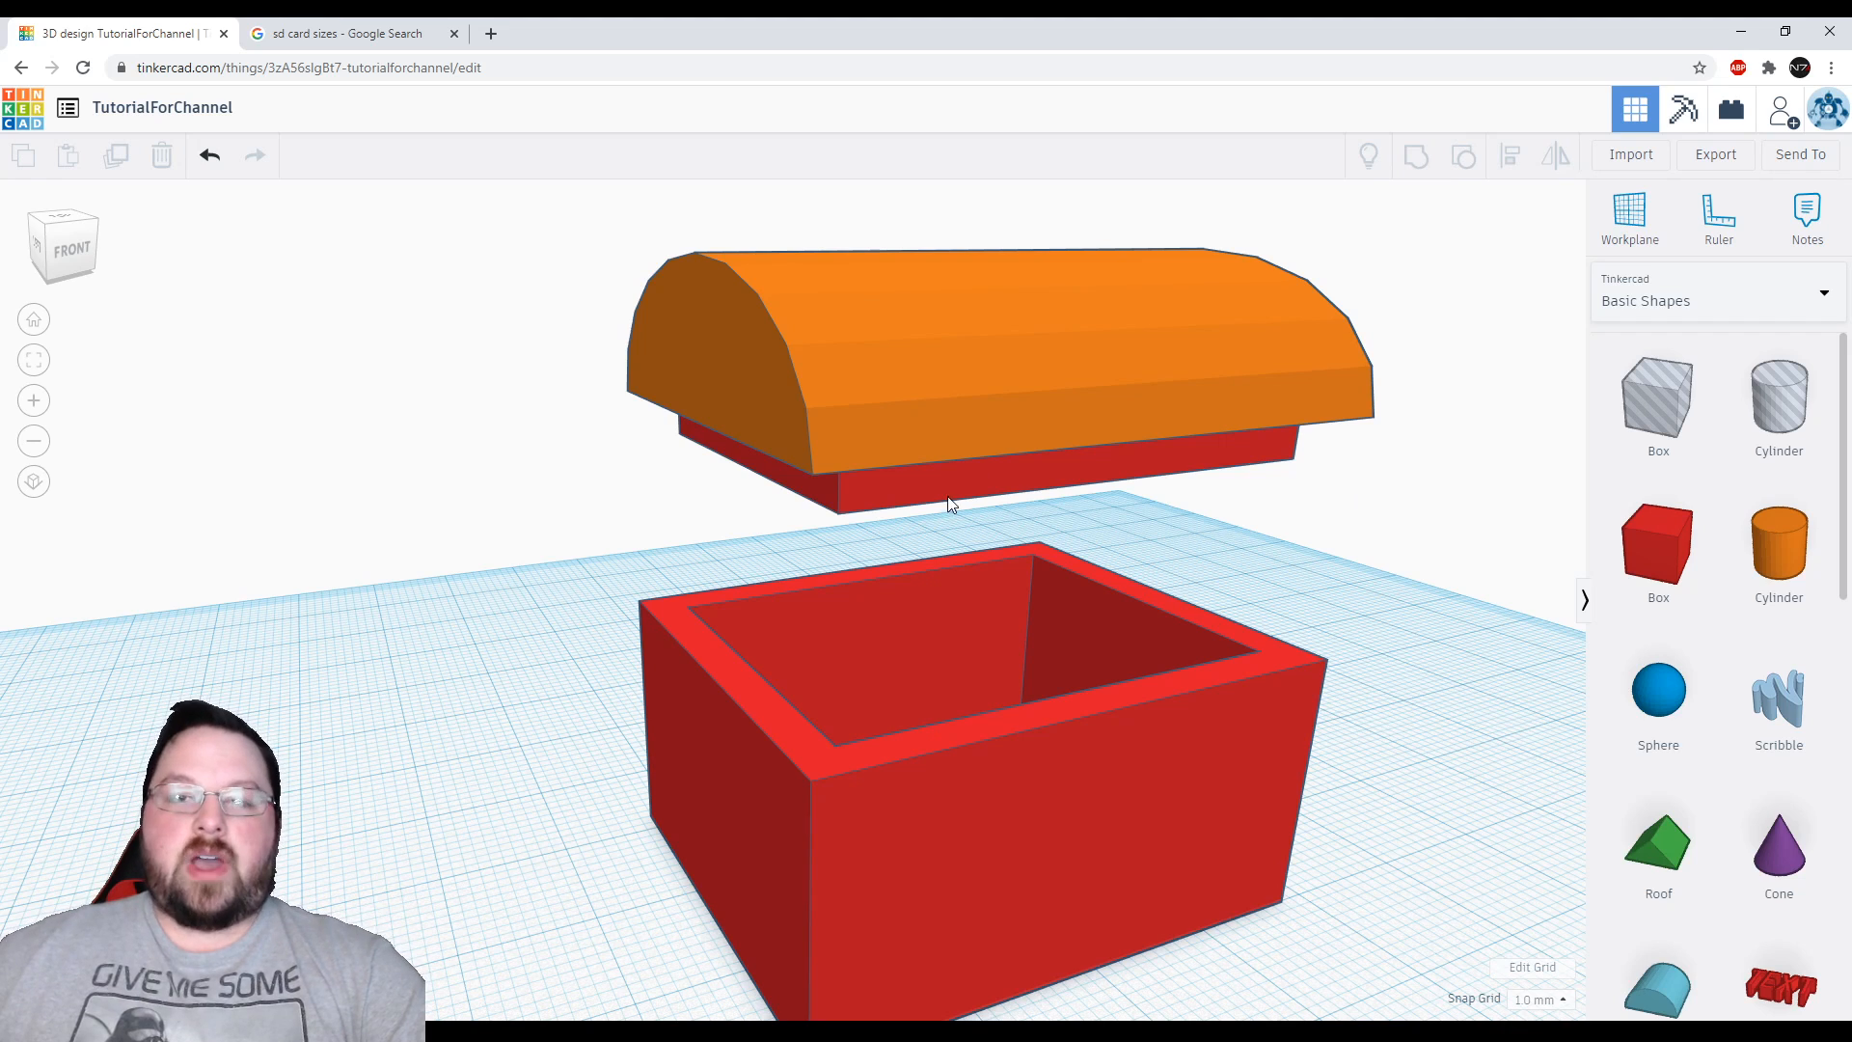
{"action": "right_click_drag", "start_coordinate": [1377, 612], "coordinate": [1360, 562]}
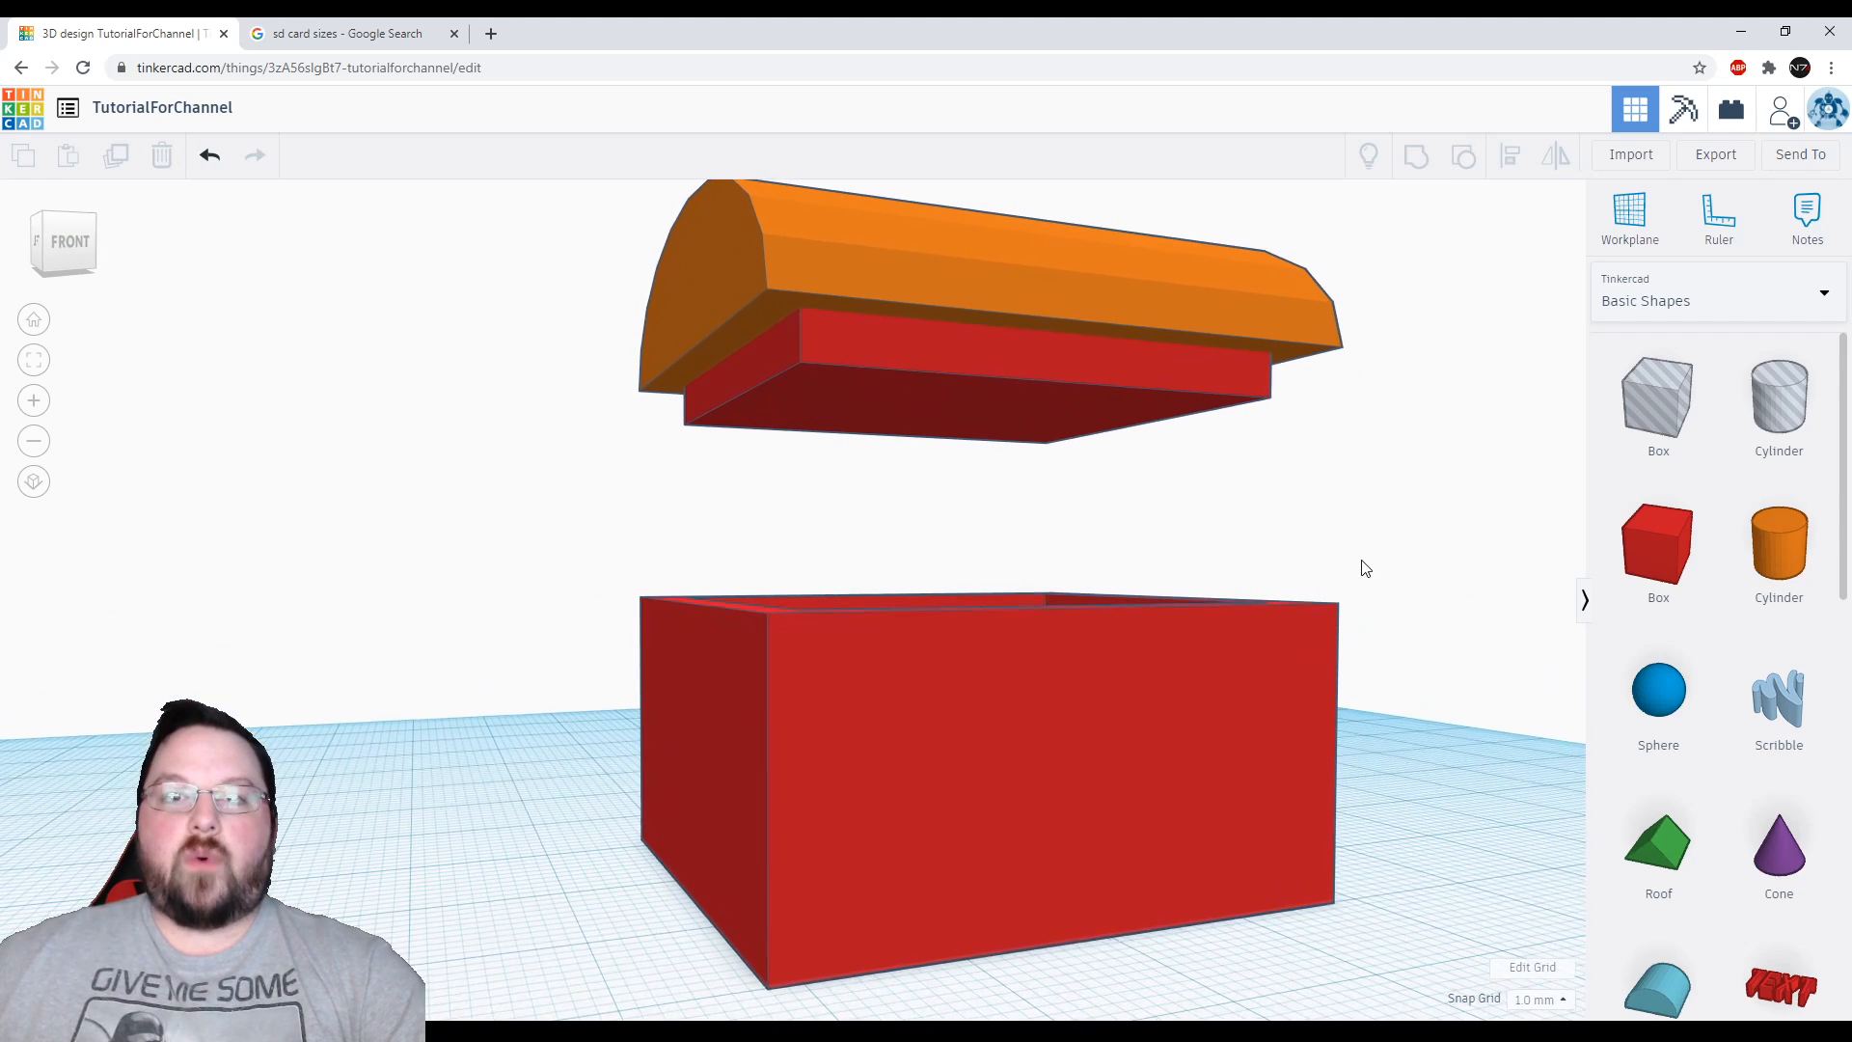
{"action": "left_click", "coordinate": [802, 357]}
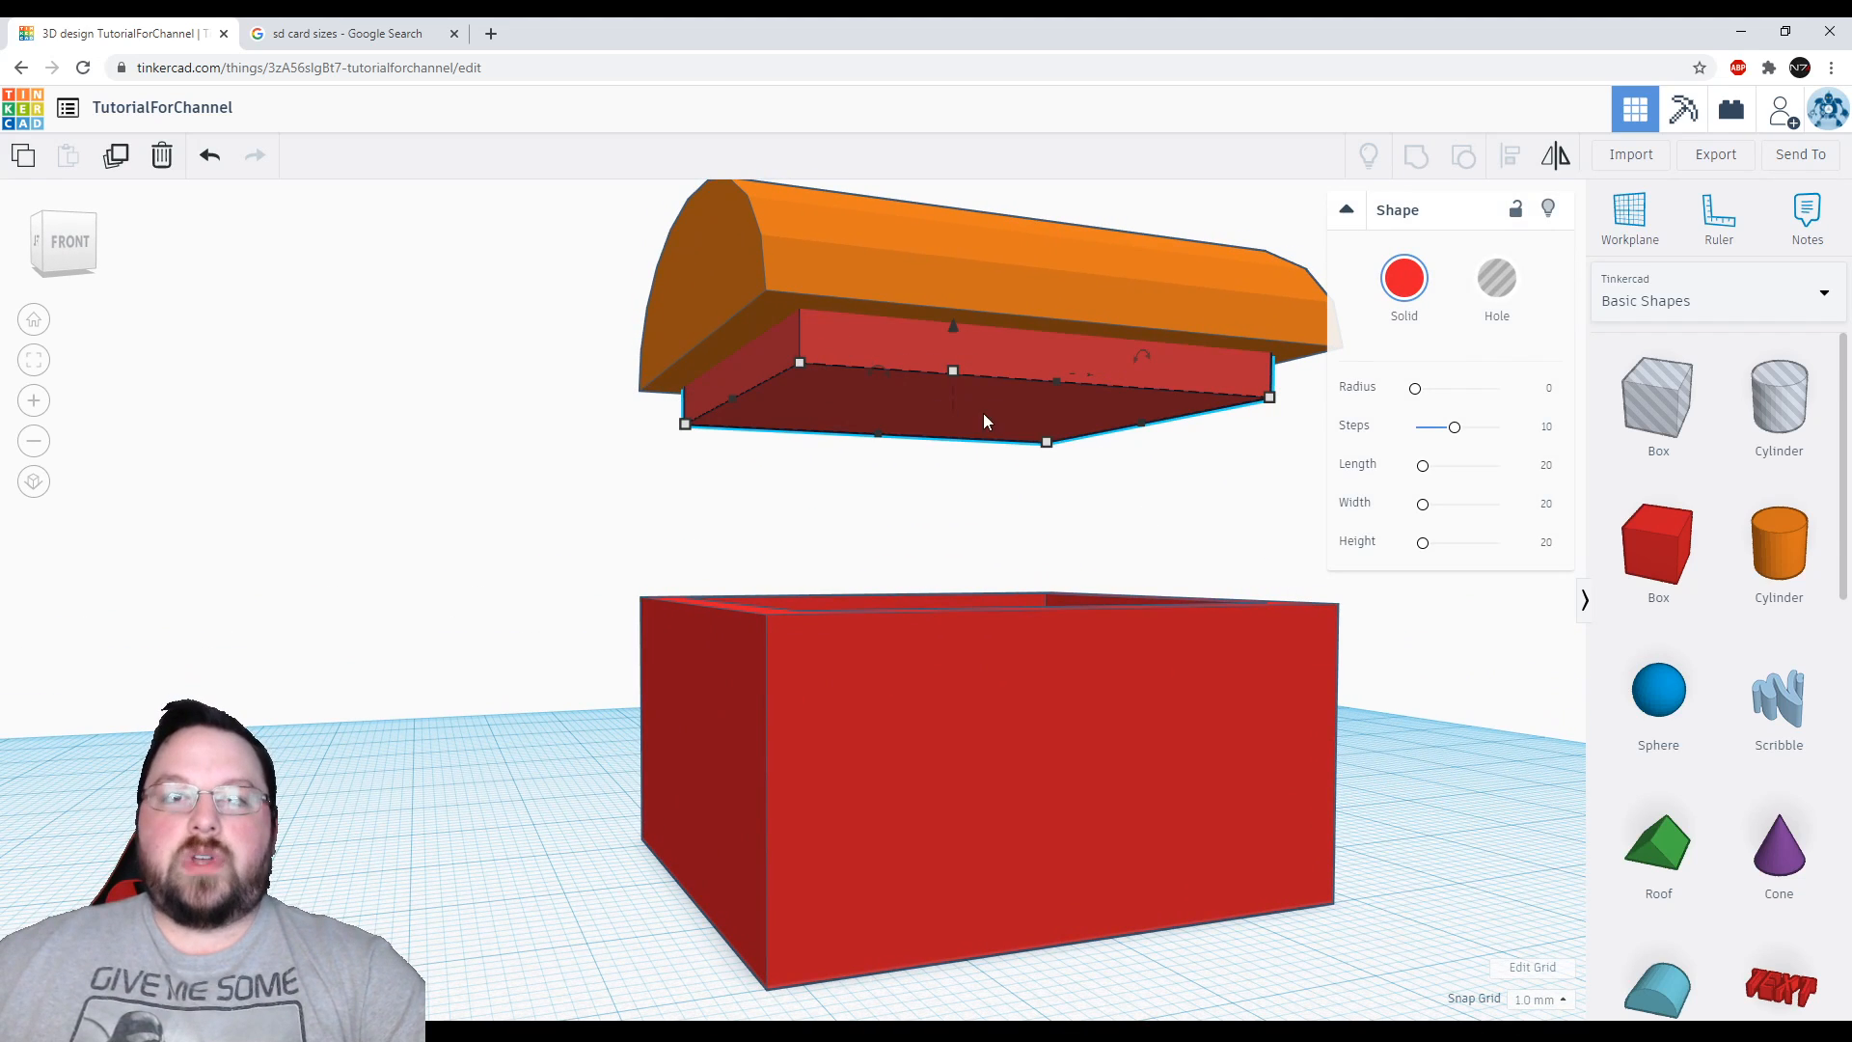
{"action": "left_click", "coordinate": [1566, 1003]}
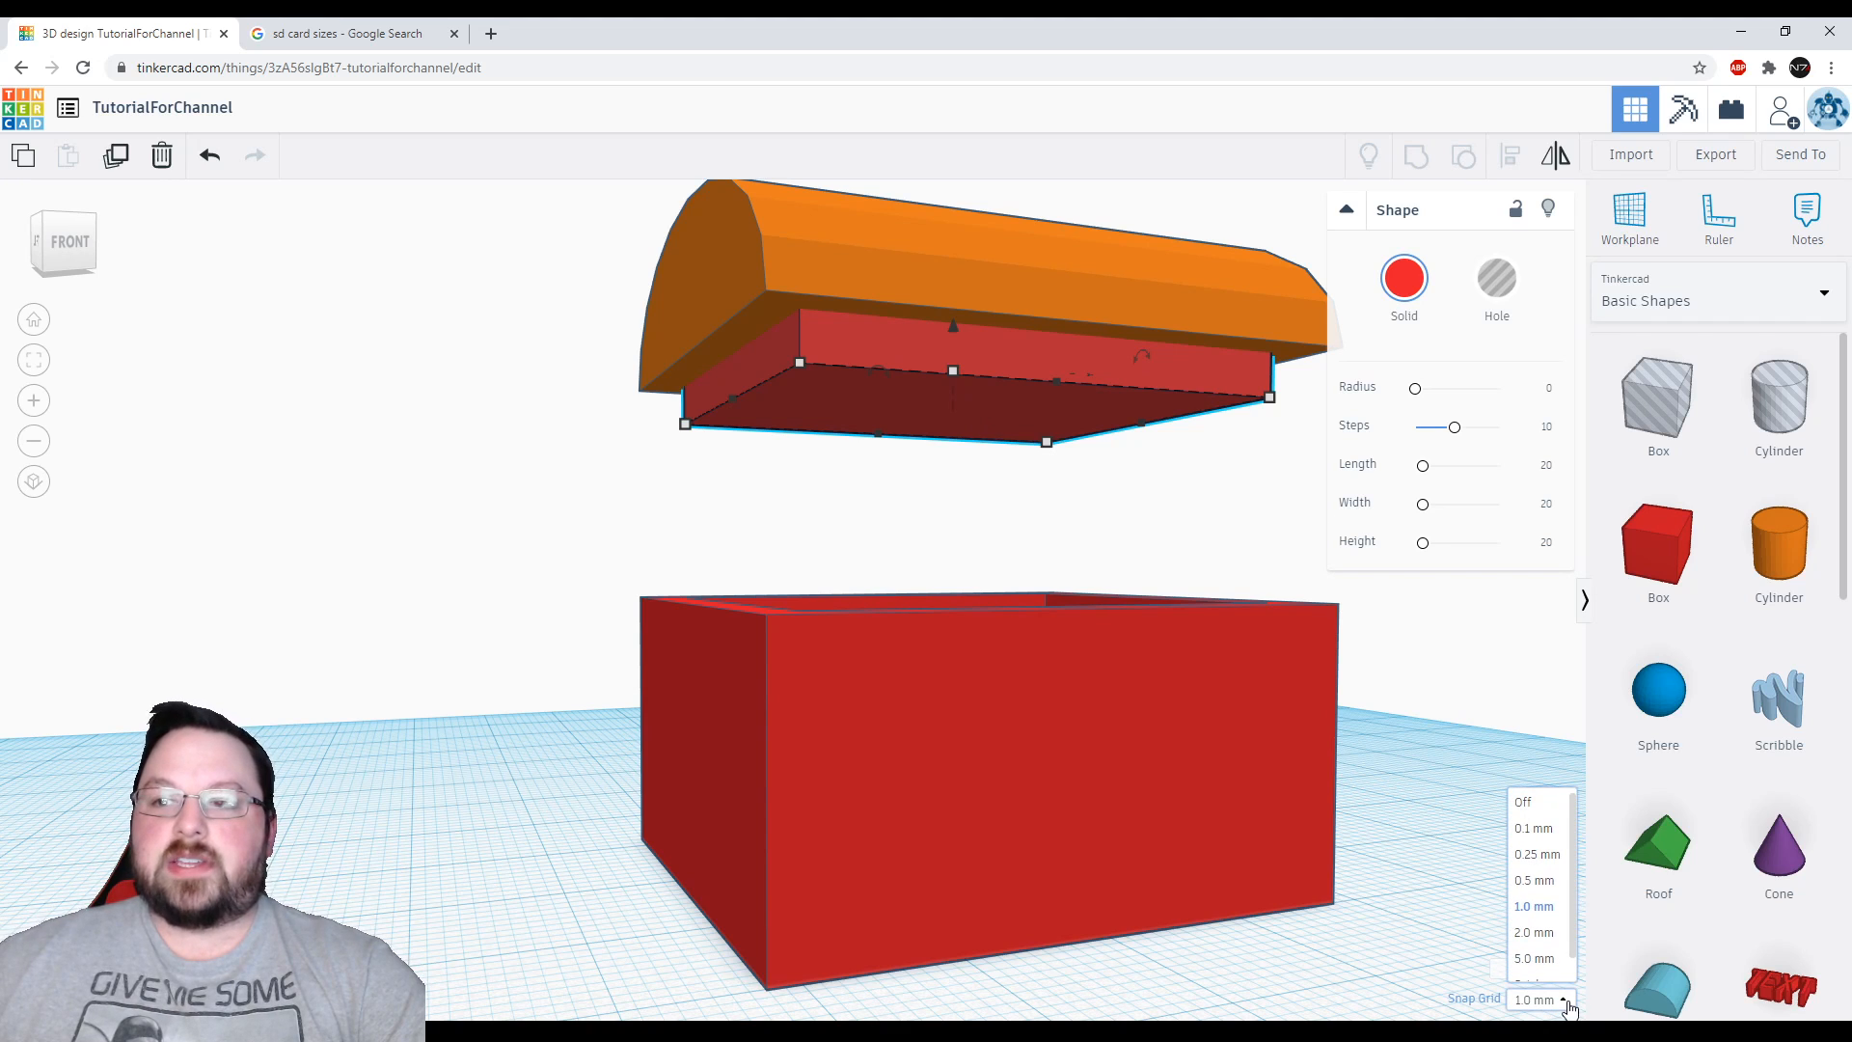
{"action": "left_click", "coordinate": [1553, 834]}
{"action": "right_click_drag", "start_coordinate": [951, 446], "coordinate": [978, 517]}
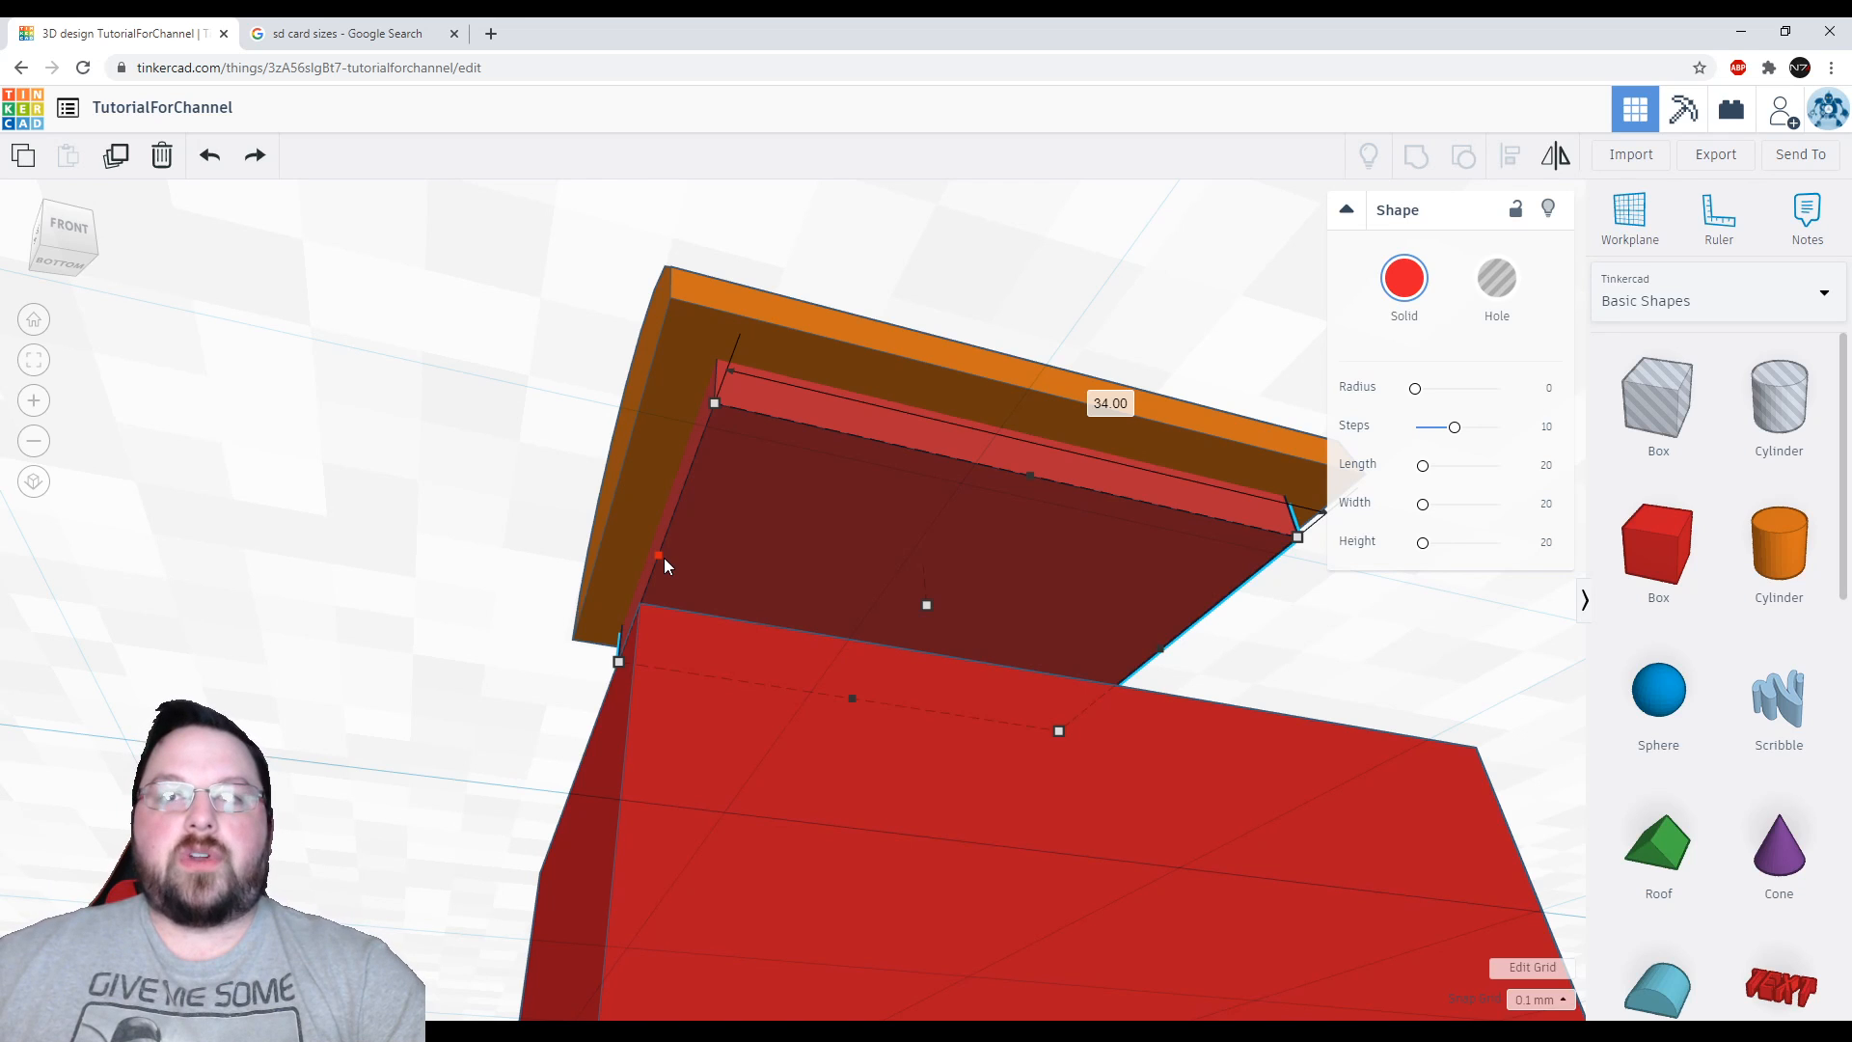
{"action": "left_click_drag", "start_coordinate": [664, 558], "coordinate": [670, 558]}
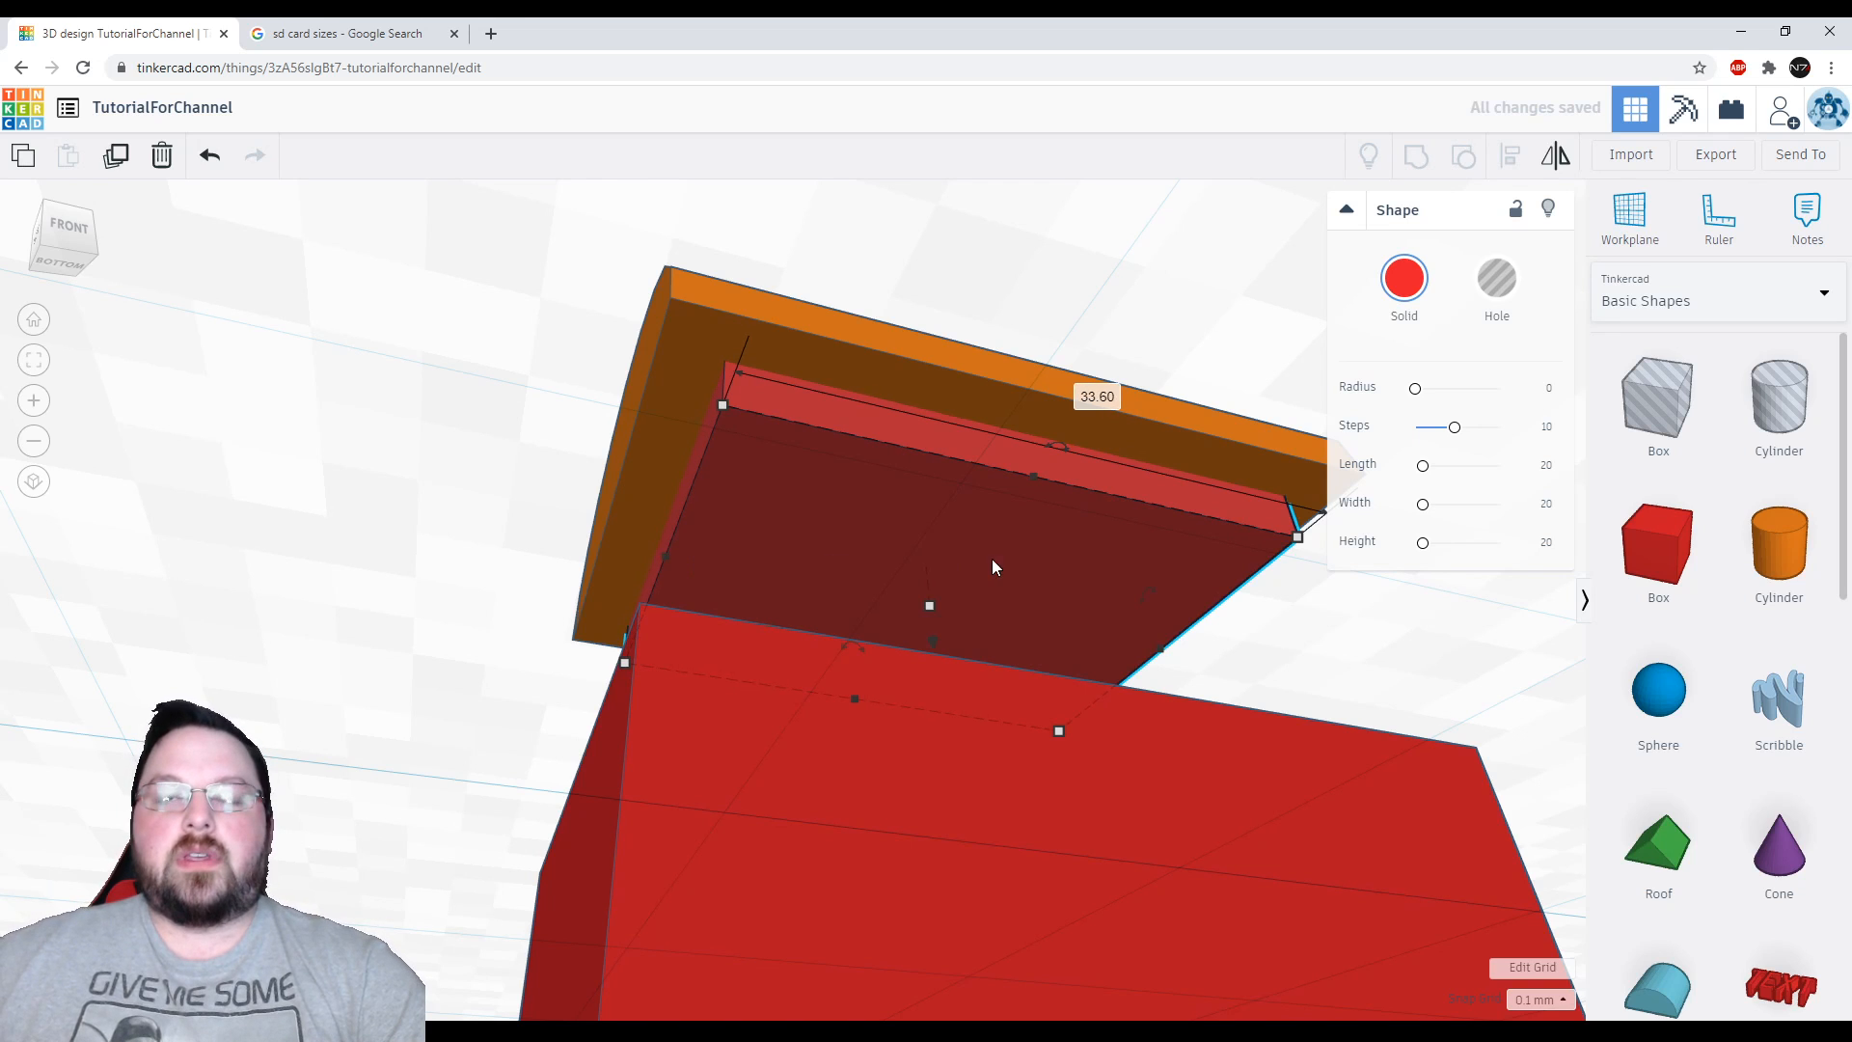
{"action": "right_click_drag", "start_coordinate": [991, 562], "coordinate": [1111, 603]}
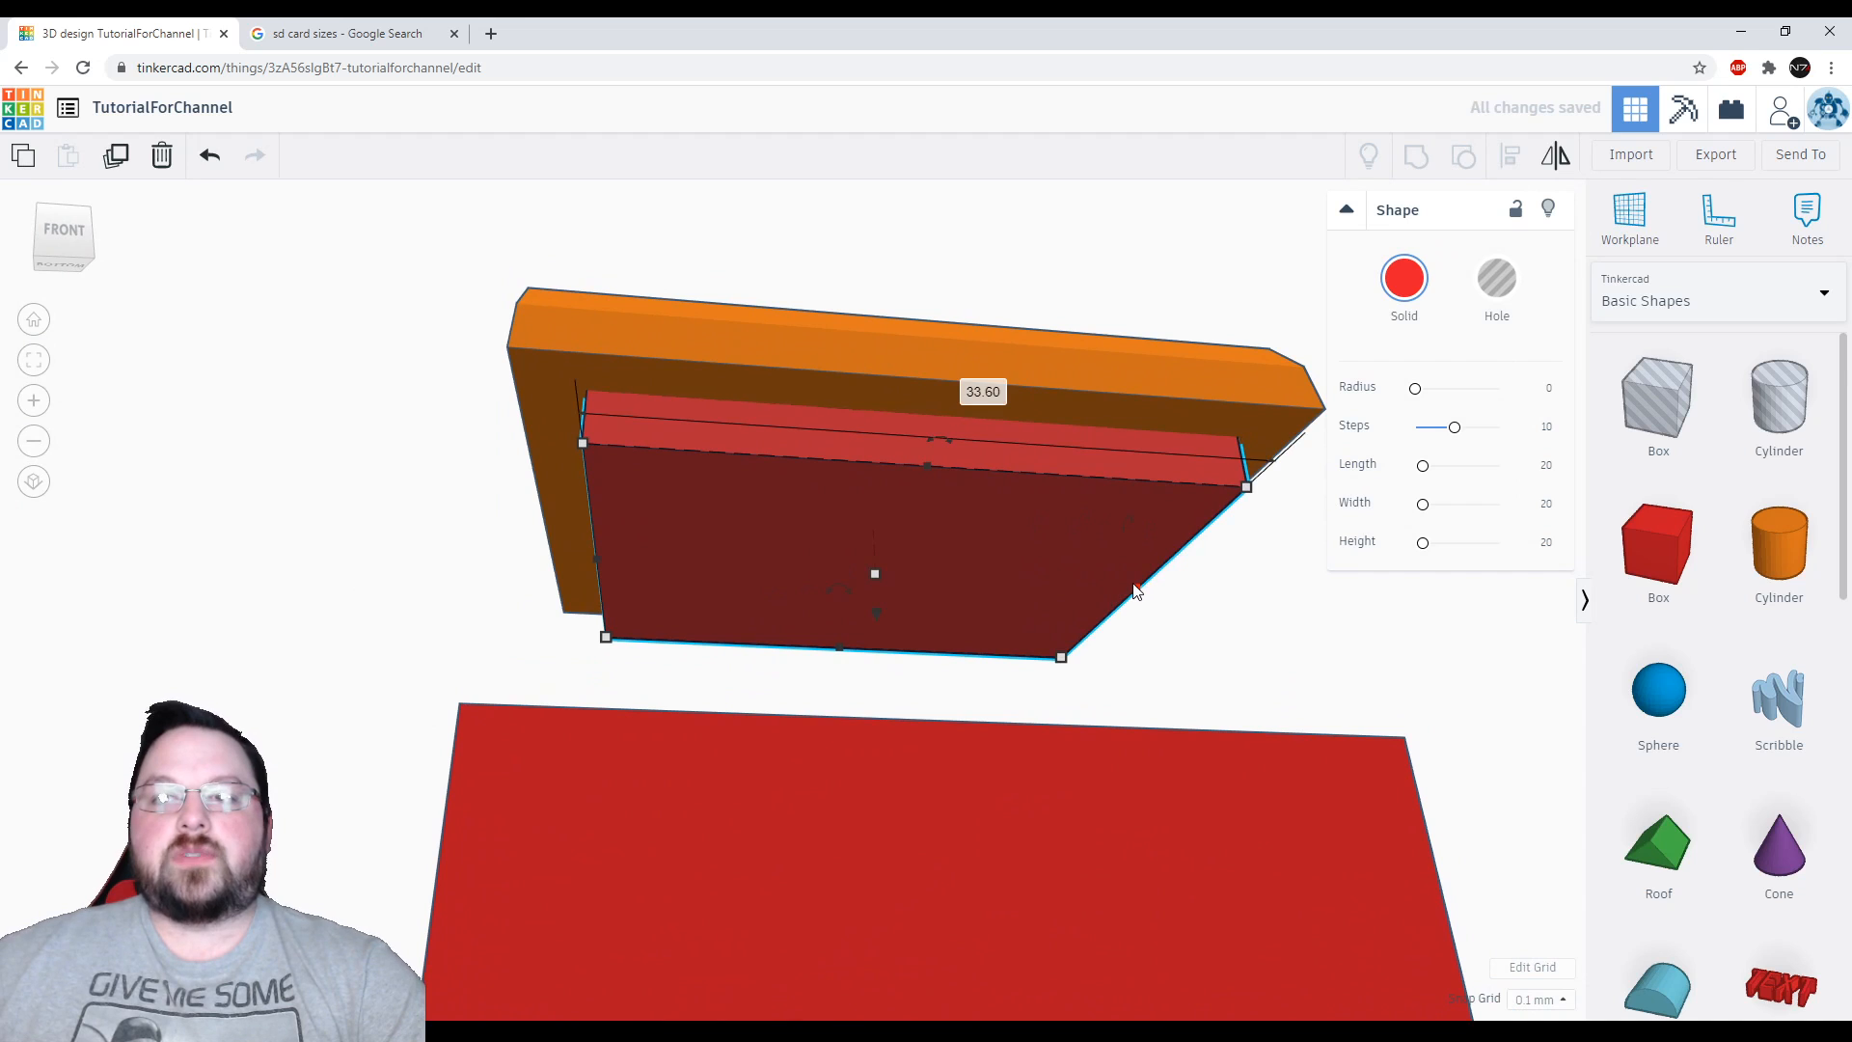
{"action": "left_click_drag", "start_coordinate": [1132, 589], "coordinate": [1112, 559]}
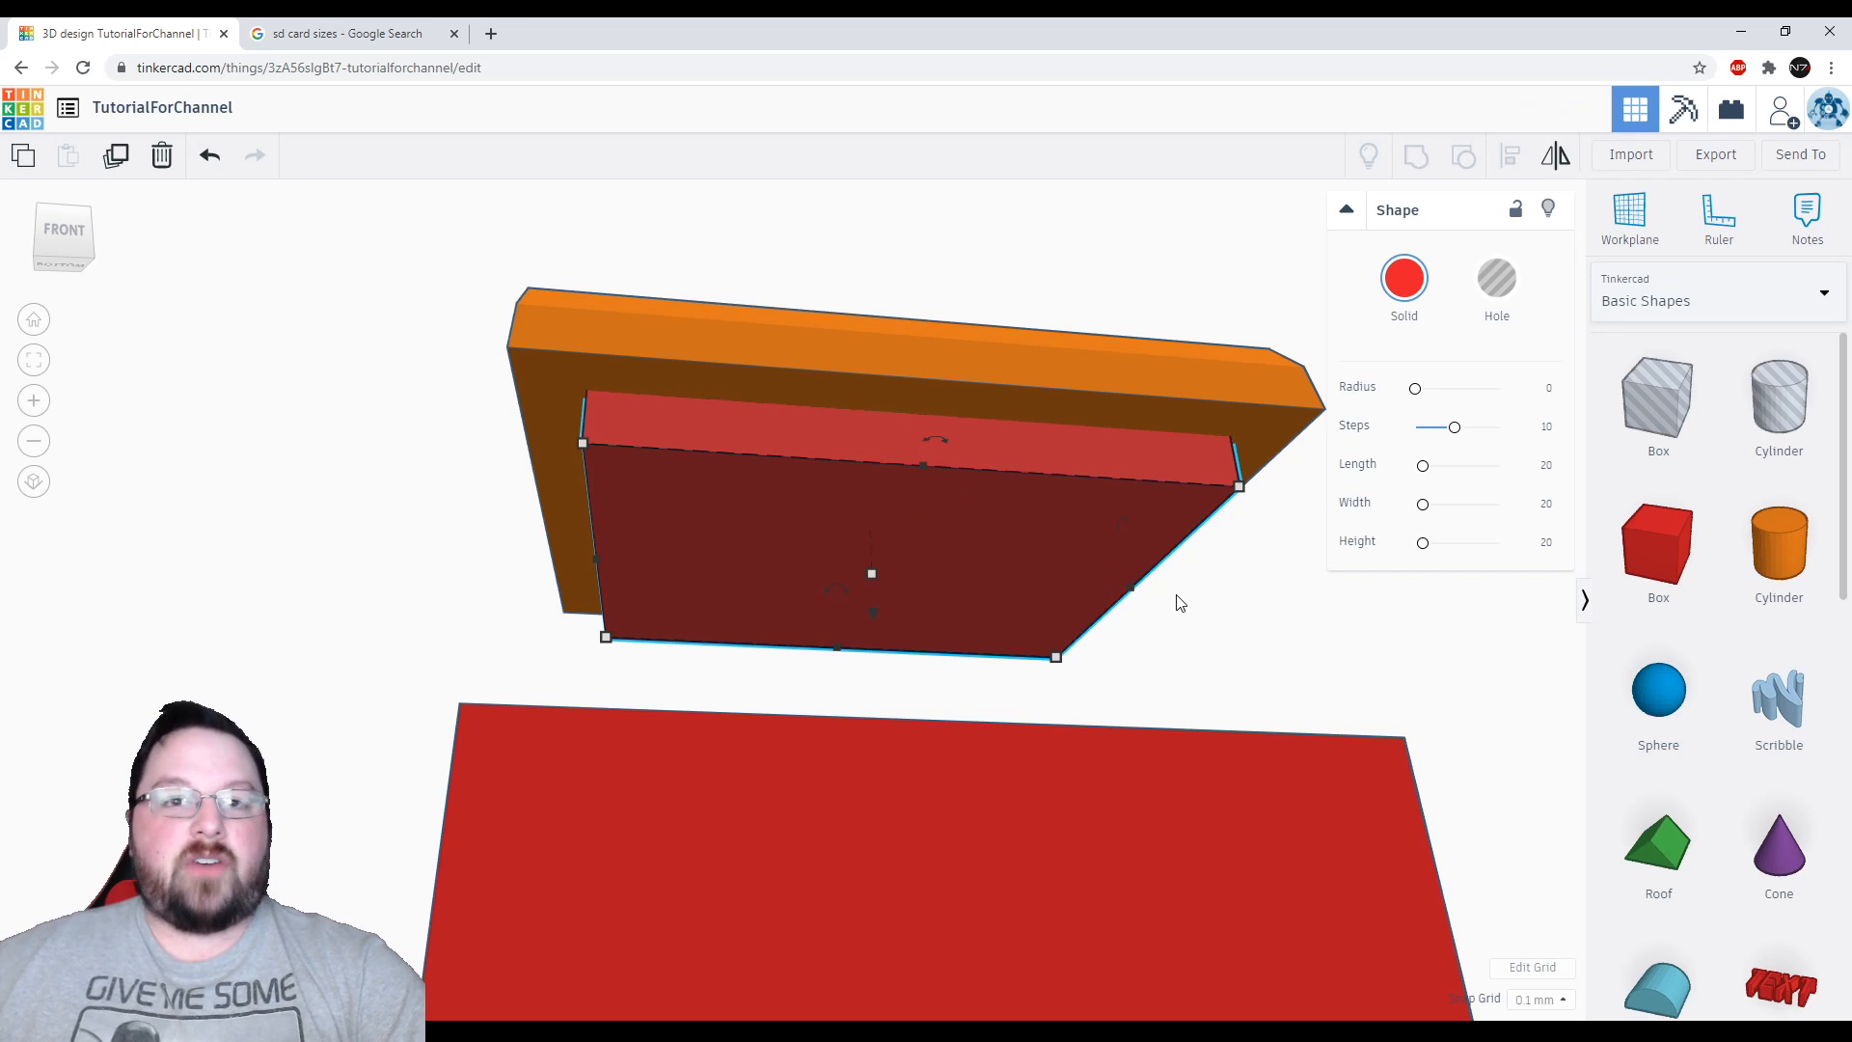
Trim the red plug's width slightly for clearance, then set the snap grid to 1.0 mm
{"action": "scroll", "coordinate": [1212, 624], "scroll_direction": "up", "scroll_amount": 5}
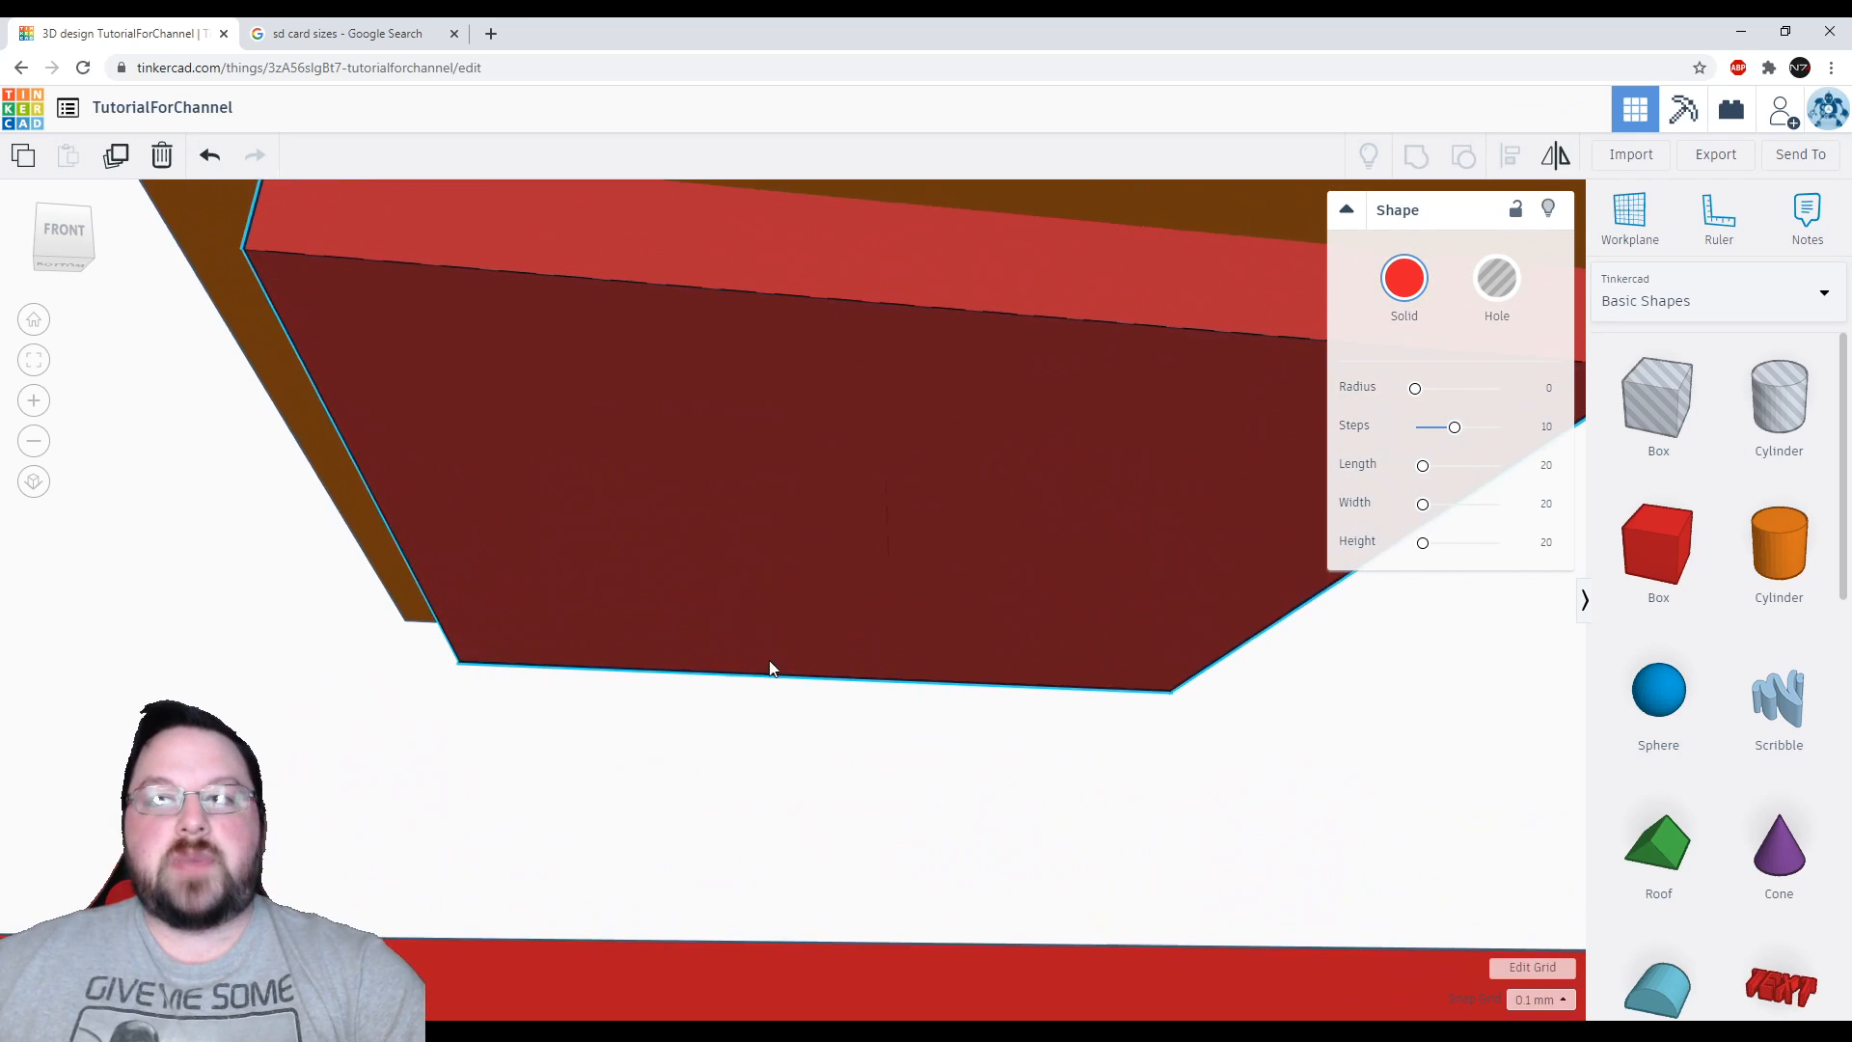
{"action": "scroll", "coordinate": [770, 667], "scroll_direction": "down", "scroll_amount": 2}
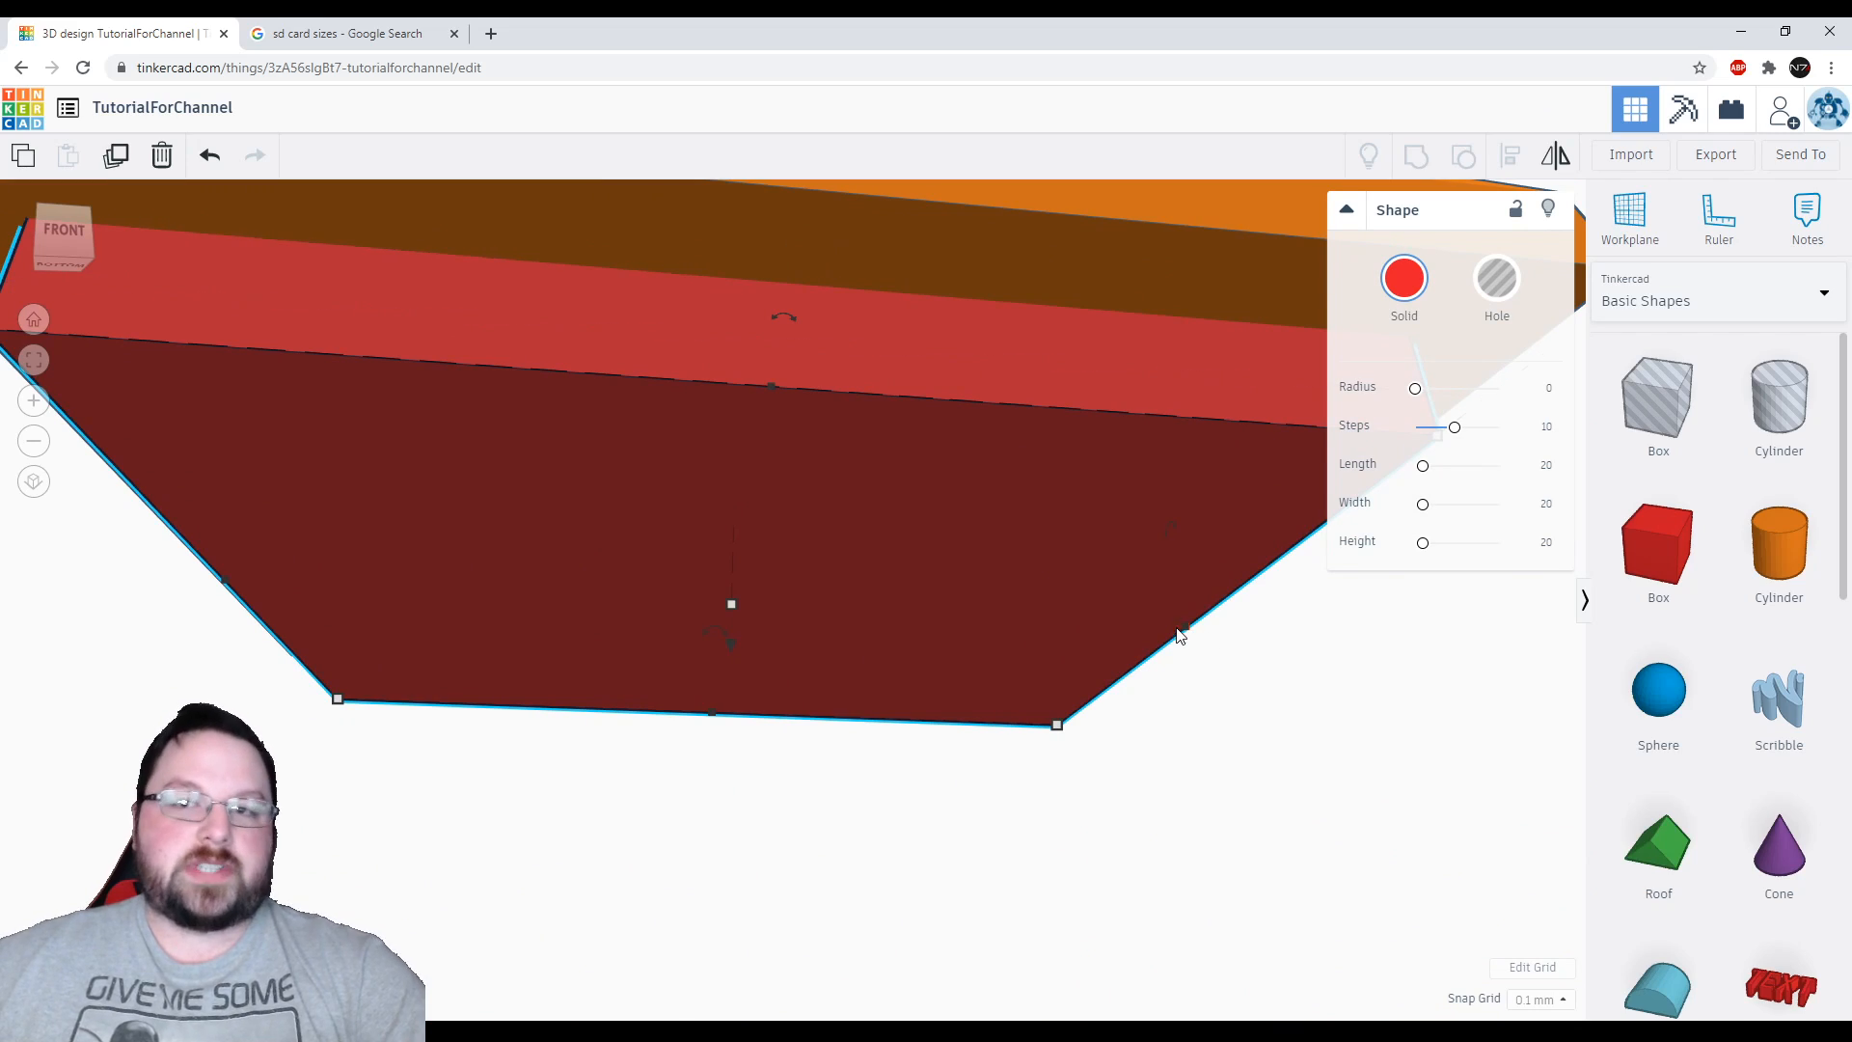
{"action": "scroll", "coordinate": [1179, 634], "scroll_direction": "down", "scroll_amount": 8}
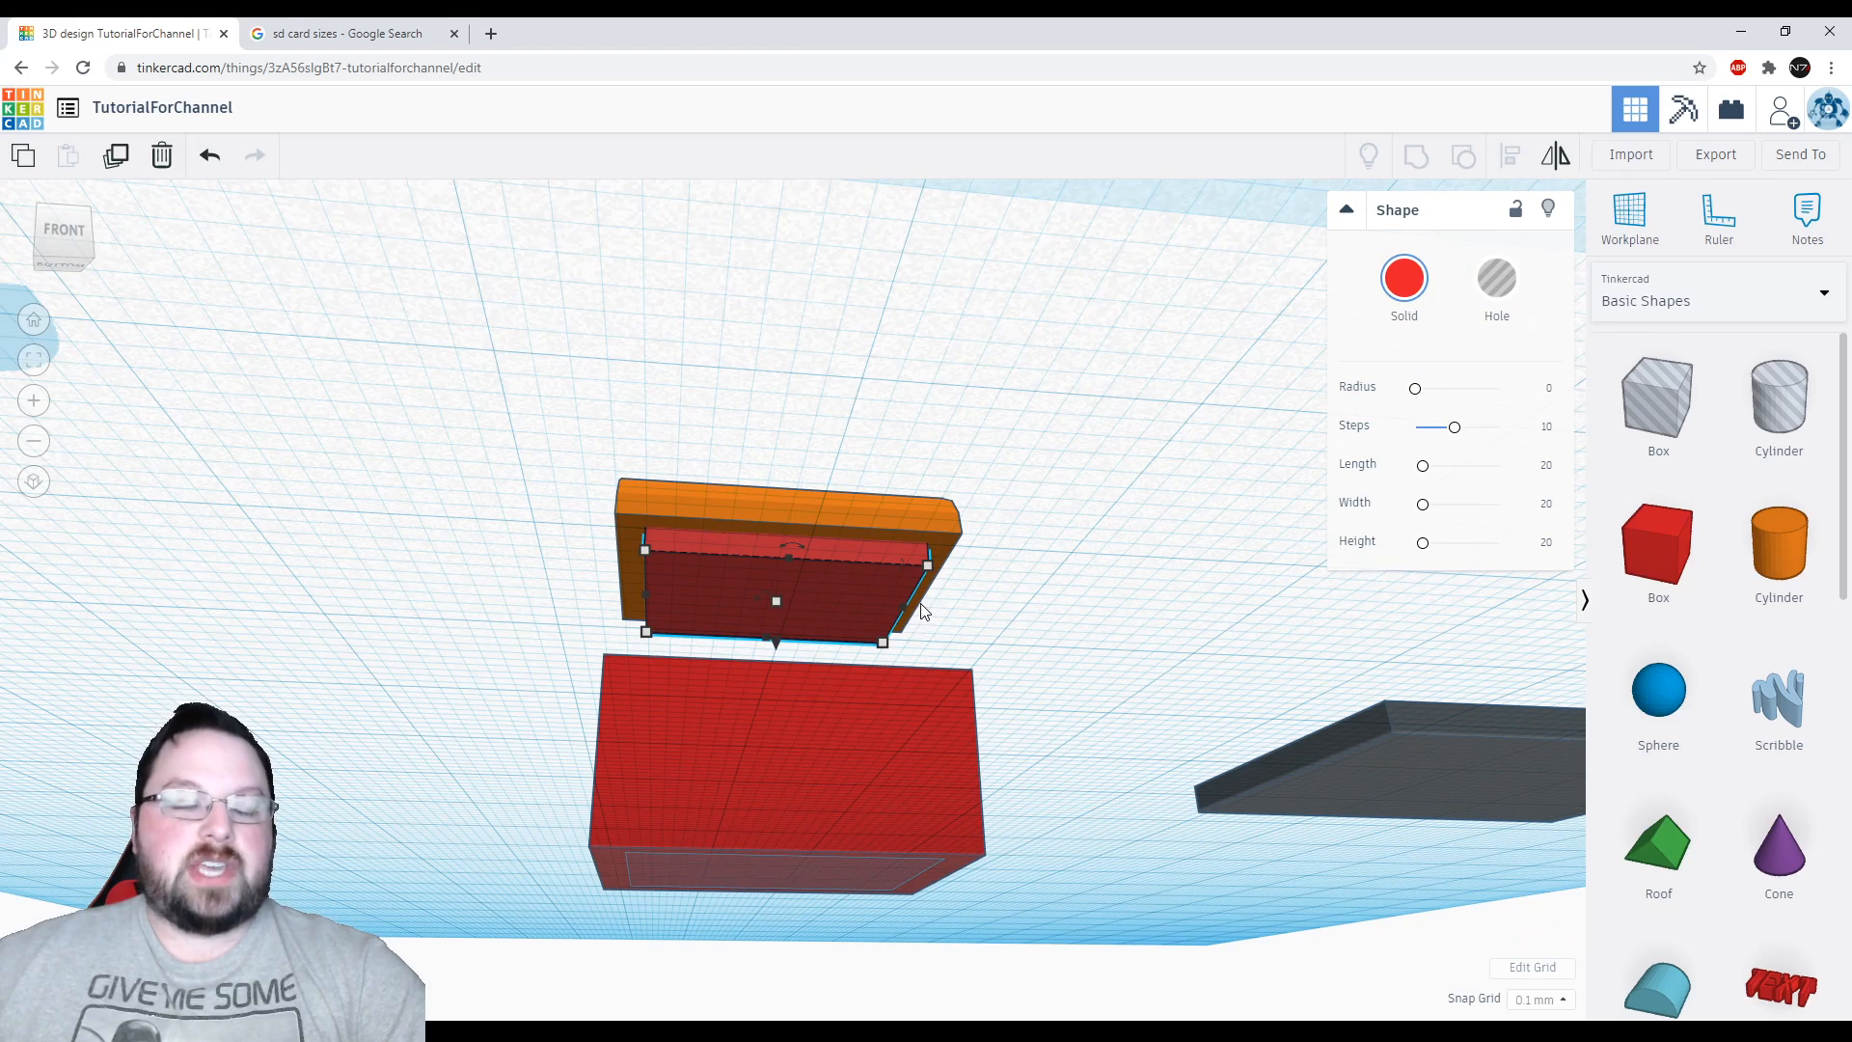
{"action": "scroll", "coordinate": [921, 610], "scroll_direction": "up", "scroll_amount": 8}
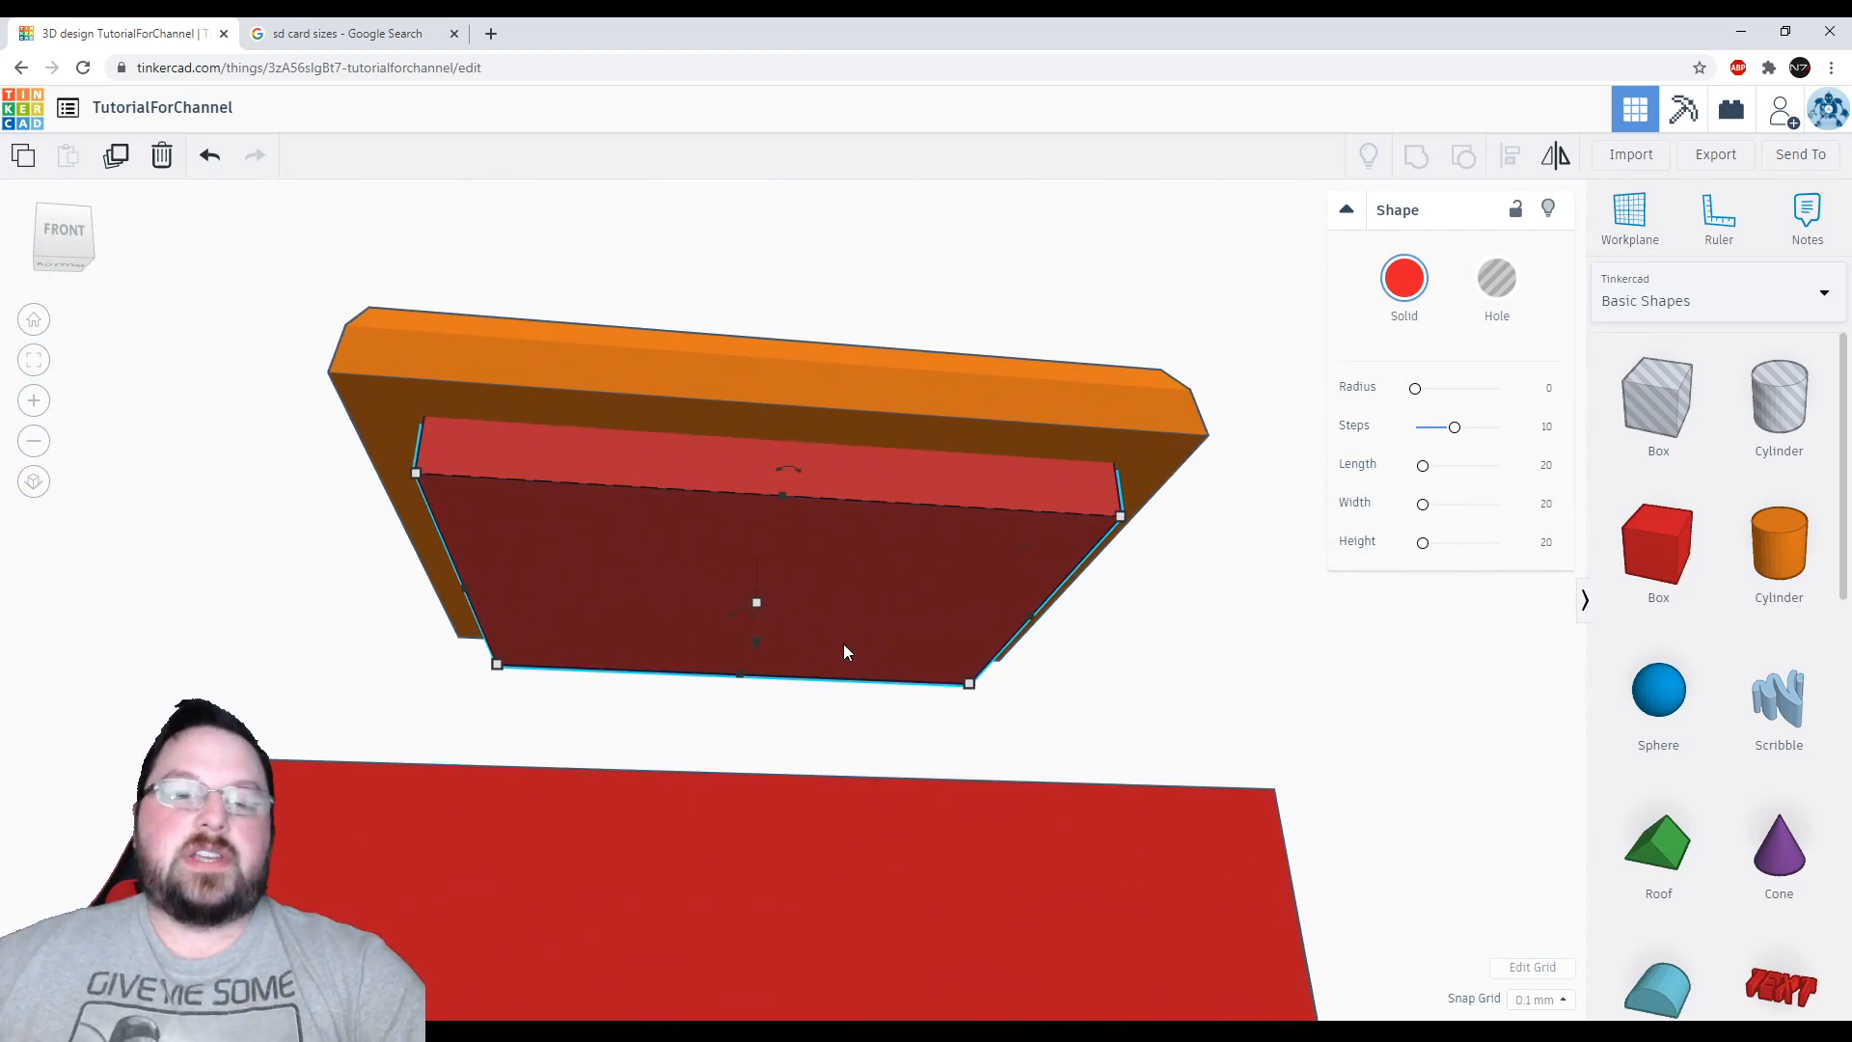
{"action": "right_click_drag", "start_coordinate": [845, 652], "coordinate": [1129, 577]}
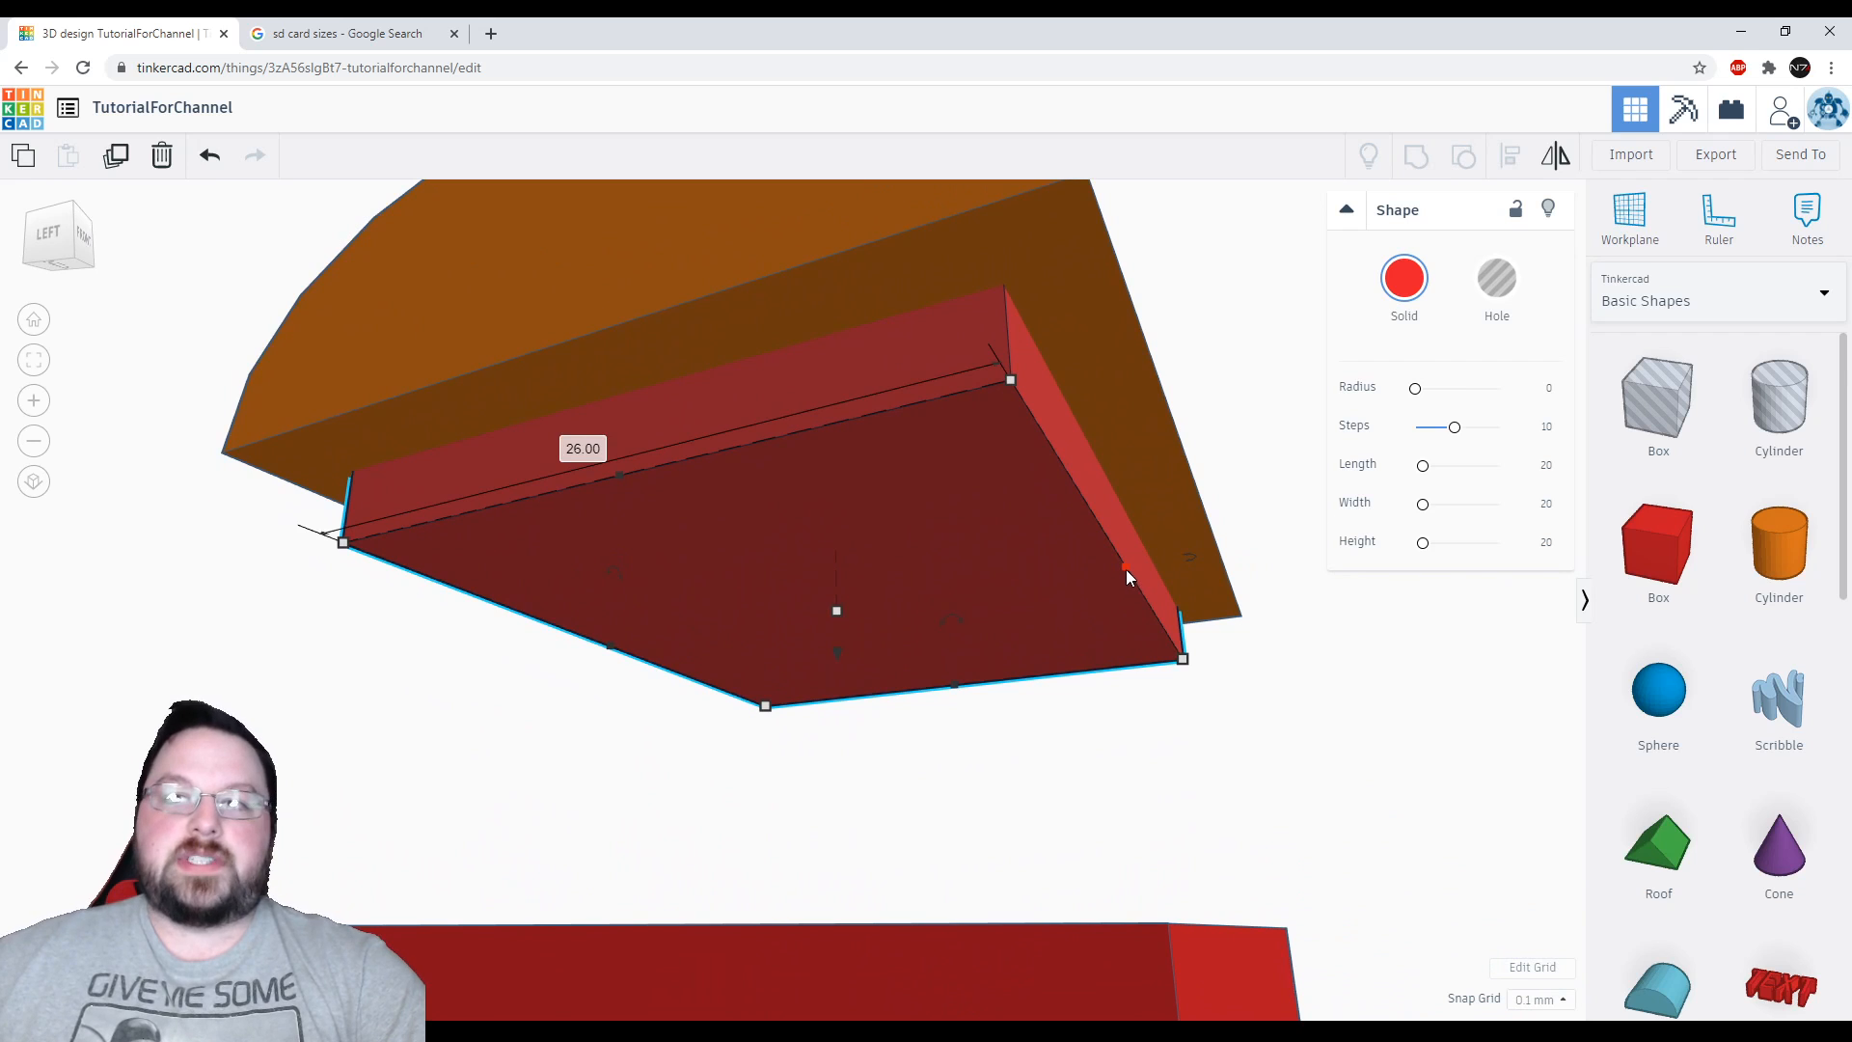
{"action": "right_click_drag", "start_coordinate": [1120, 571], "coordinate": [1212, 610]}
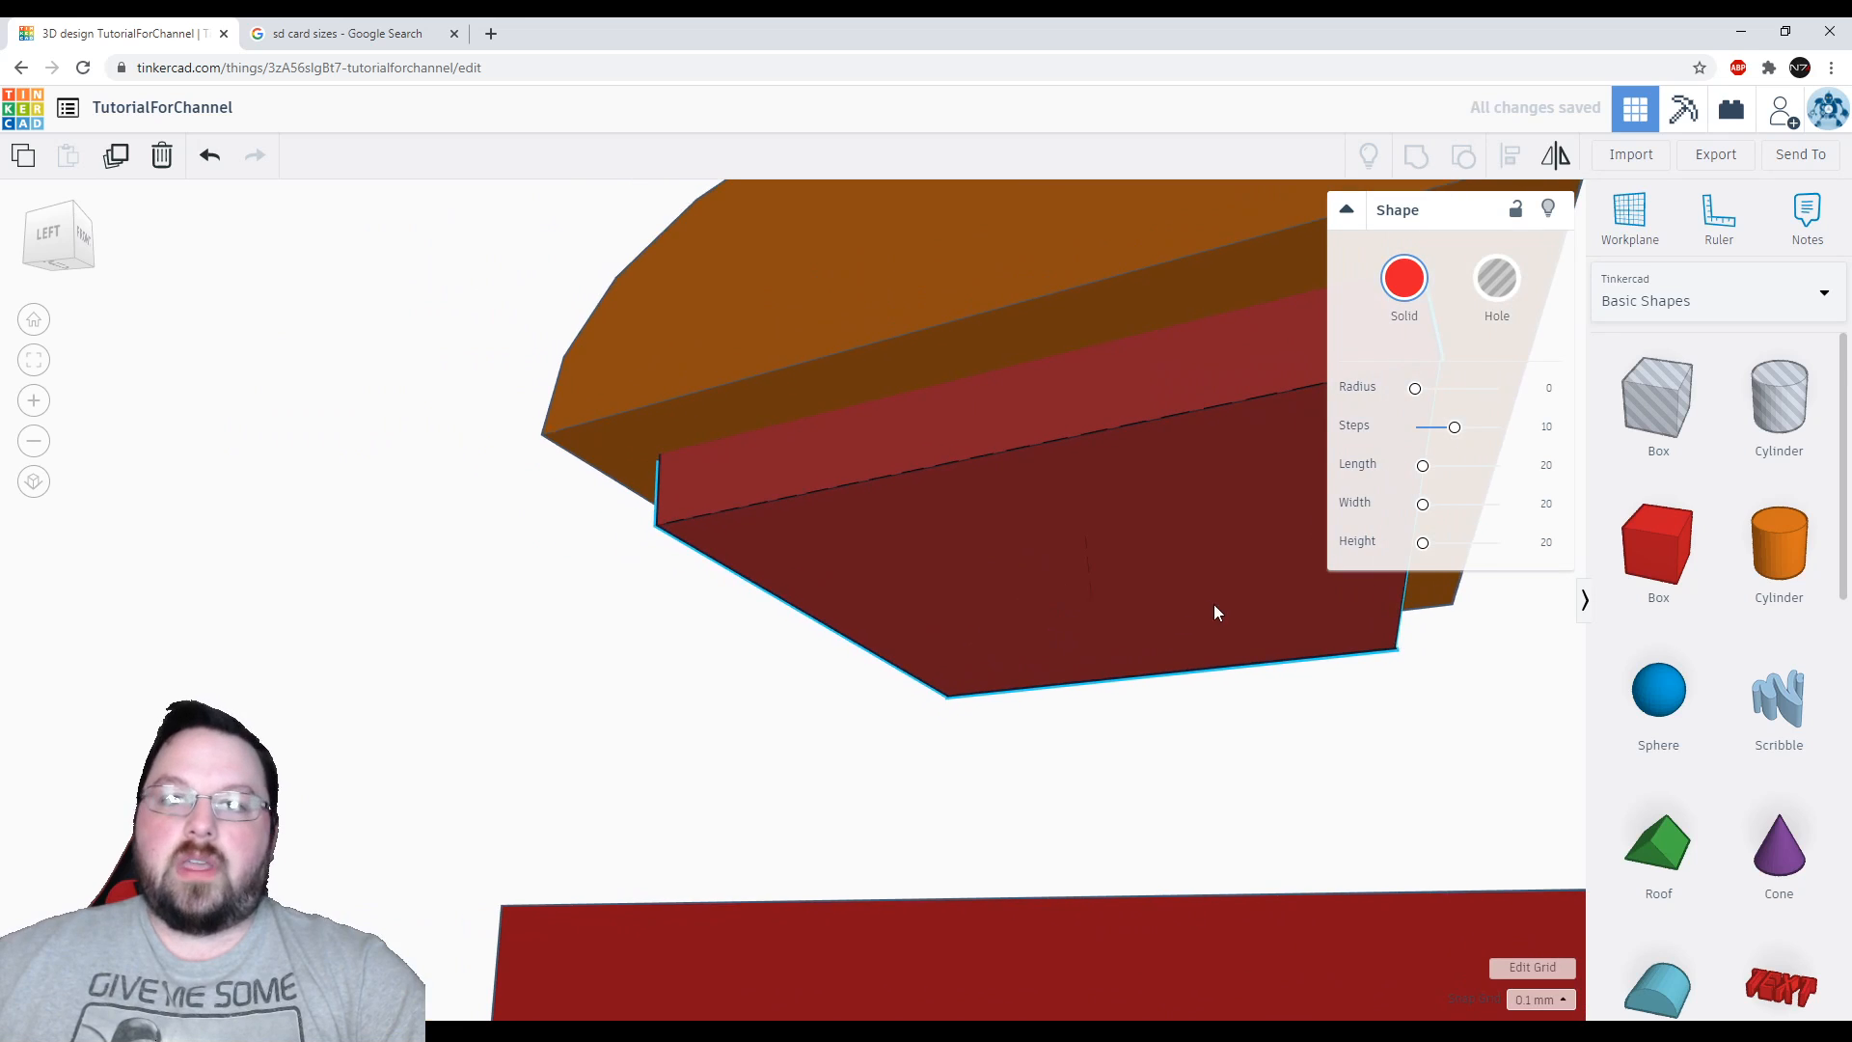
{"action": "right_click_drag", "start_coordinate": [852, 645], "coordinate": [857, 646]}
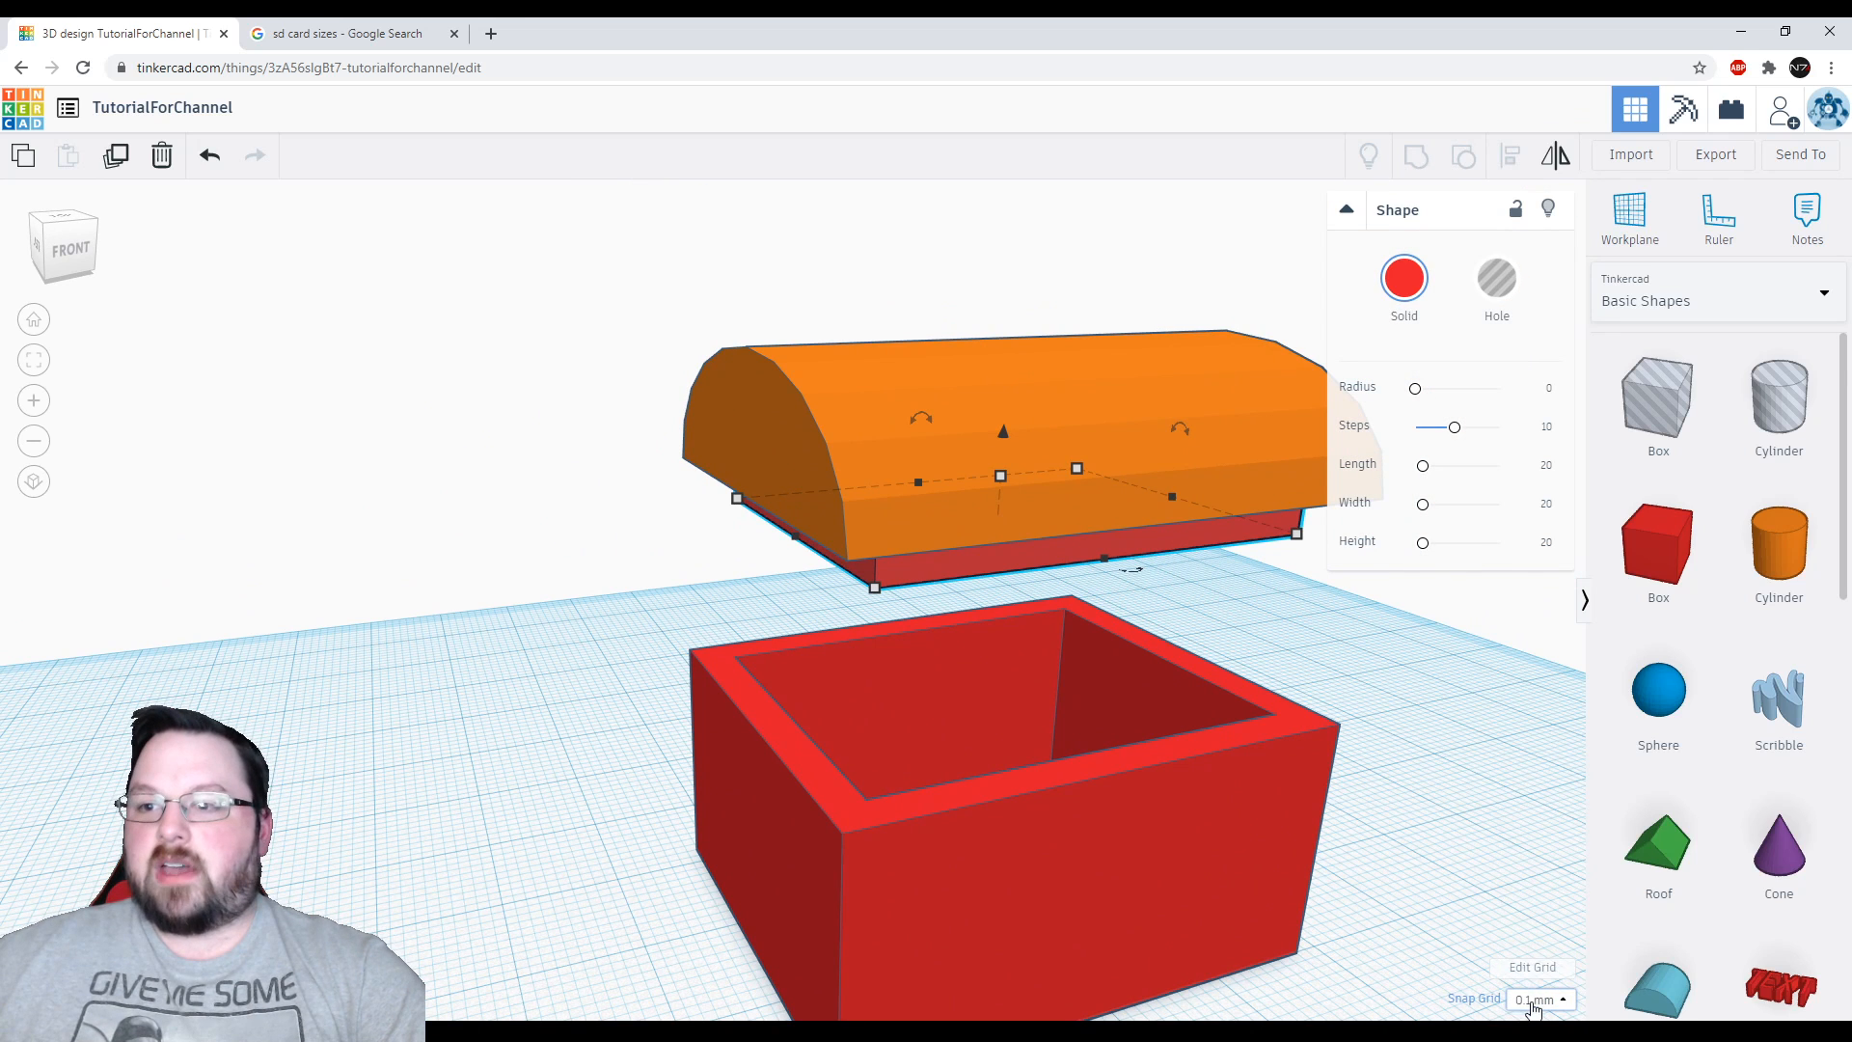
{"action": "left_click", "coordinate": [1562, 999]}
{"action": "left_click", "coordinate": [1533, 909]}
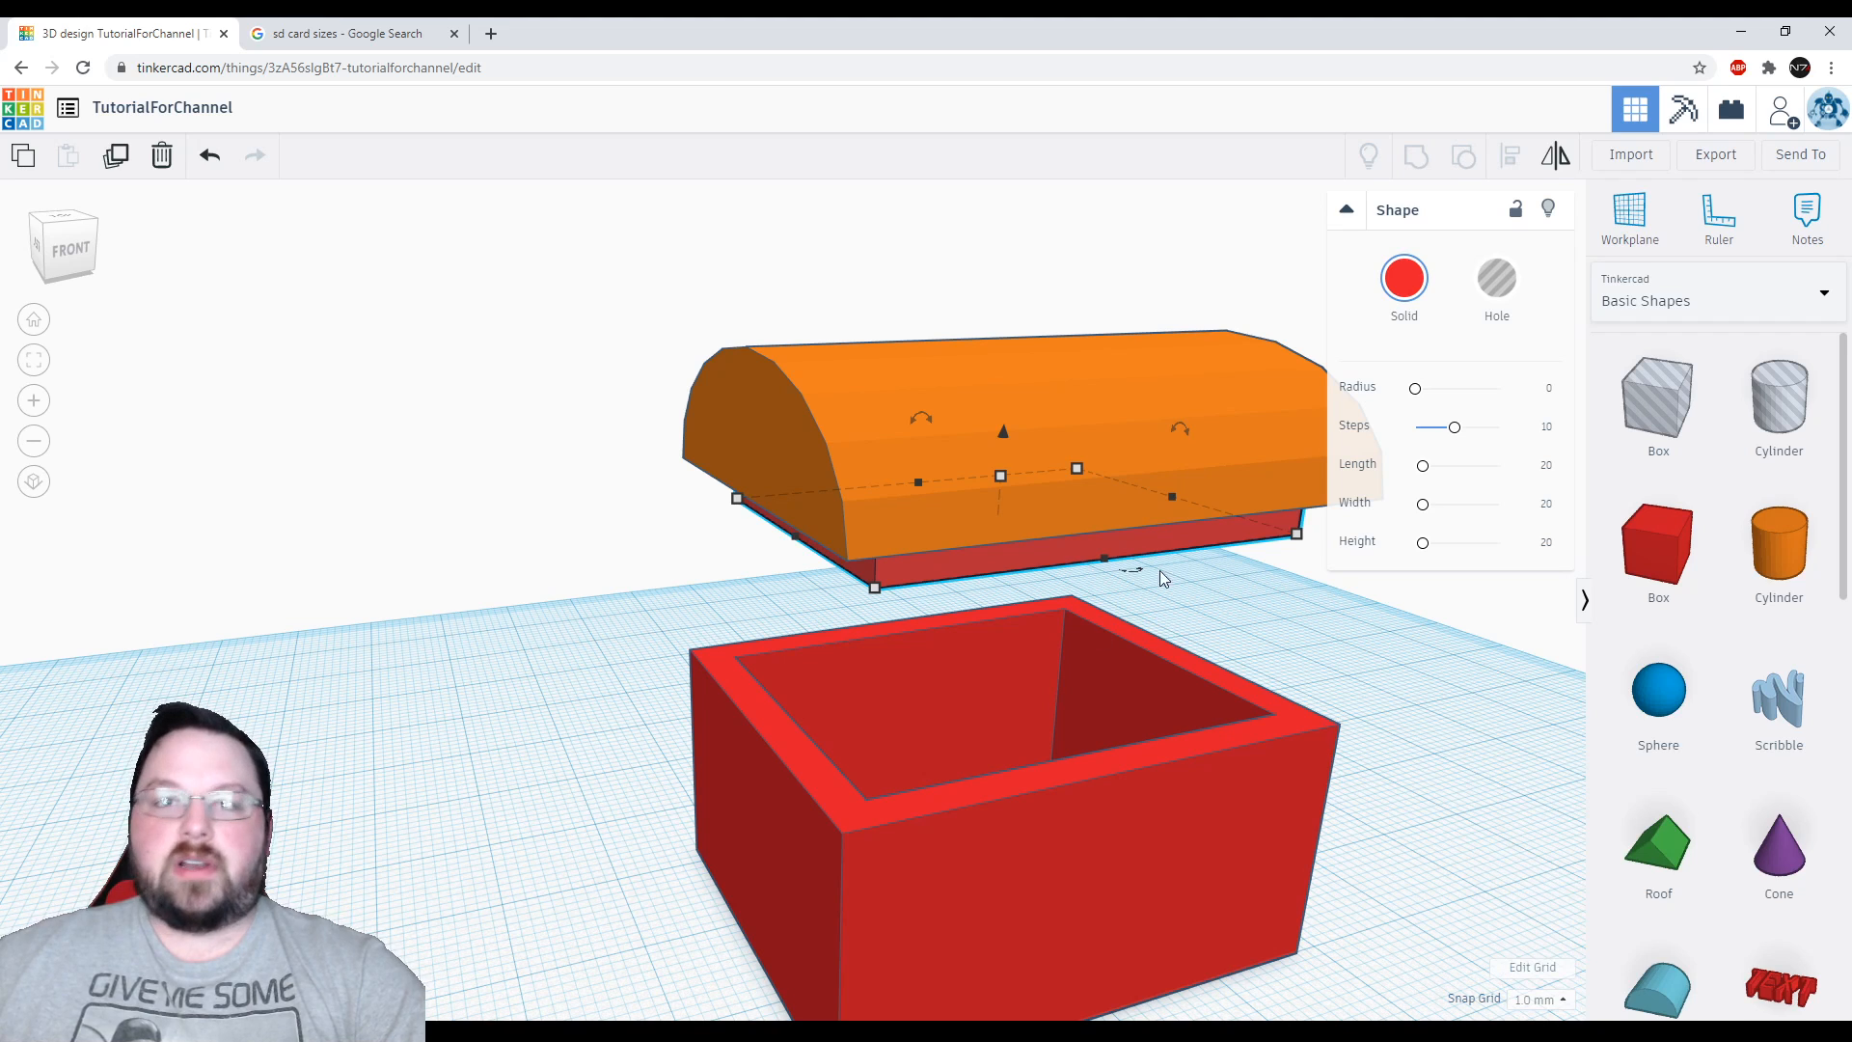
Hide the orange lid and lower the red plug into the base's opening to check the clearance around it
{"action": "left_click", "coordinate": [802, 388]}
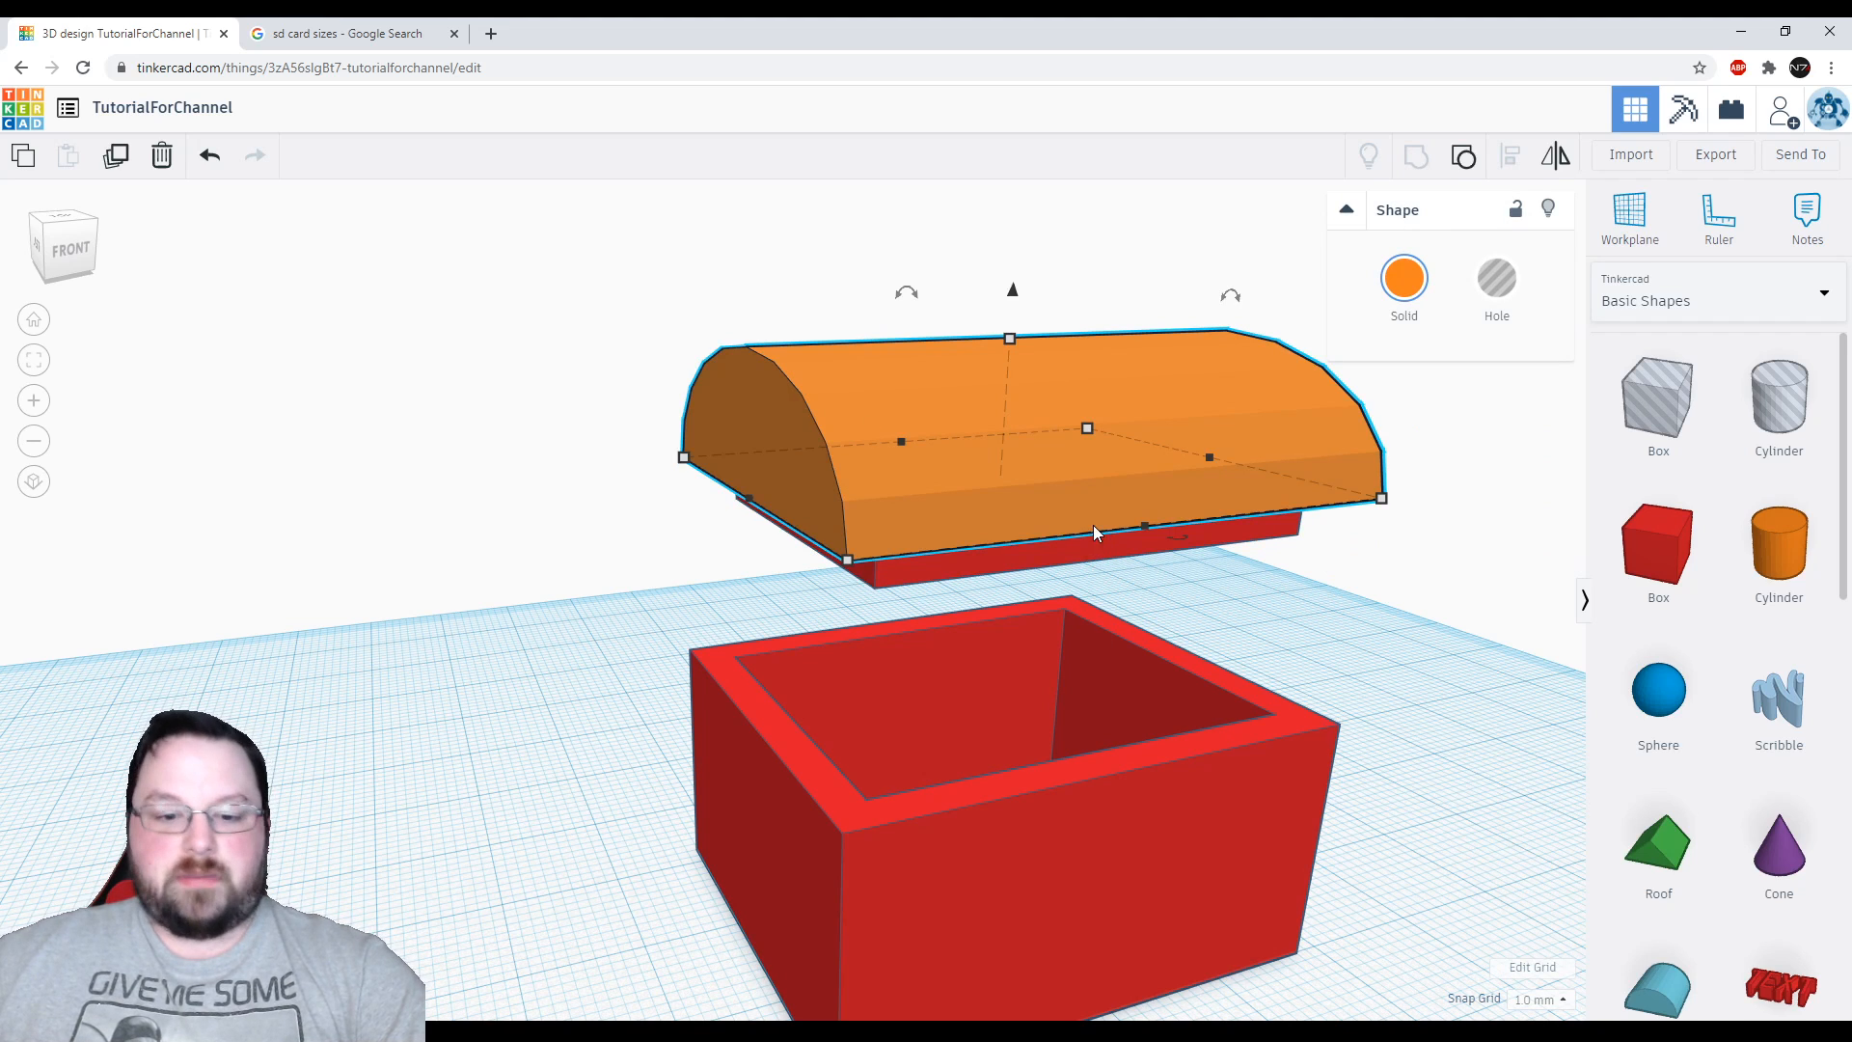
{"action": "left_click", "coordinate": [1545, 208]}
{"action": "left_click", "coordinate": [980, 529]}
{"action": "left_click_drag", "start_coordinate": [1003, 436], "coordinate": [1007, 652]}
{"action": "right_click_drag", "start_coordinate": [1007, 651], "coordinate": [1061, 834]}
{"action": "scroll", "coordinate": [1061, 833], "scroll_direction": "up", "scroll_amount": 5}
{"action": "mouse_move", "coordinate": [901, 692]}
{"action": "middle_mouse_down"}
{"action": "mouse_move", "coordinate": [893, 328]}
{"action": "mouse_move", "coordinate": [897, 461]}
{"action": "middle_mouse_up"}
{"action": "mouse_move", "coordinate": [947, 529]}
{"action": "middle_mouse_down"}
{"action": "mouse_move", "coordinate": [842, 583]}
{"action": "mouse_move", "coordinate": [669, 733]}
{"action": "middle_mouse_up"}
{"action": "mouse_move", "coordinate": [865, 558]}
{"action": "middle_mouse_down"}
{"action": "mouse_move", "coordinate": [751, 732]}
{"action": "mouse_move", "coordinate": [1043, 731]}
{"action": "mouse_move", "coordinate": [1198, 663]}
{"action": "middle_mouse_up"}
{"action": "right_click_drag", "start_coordinate": [1067, 864], "coordinate": [1080, 708]}
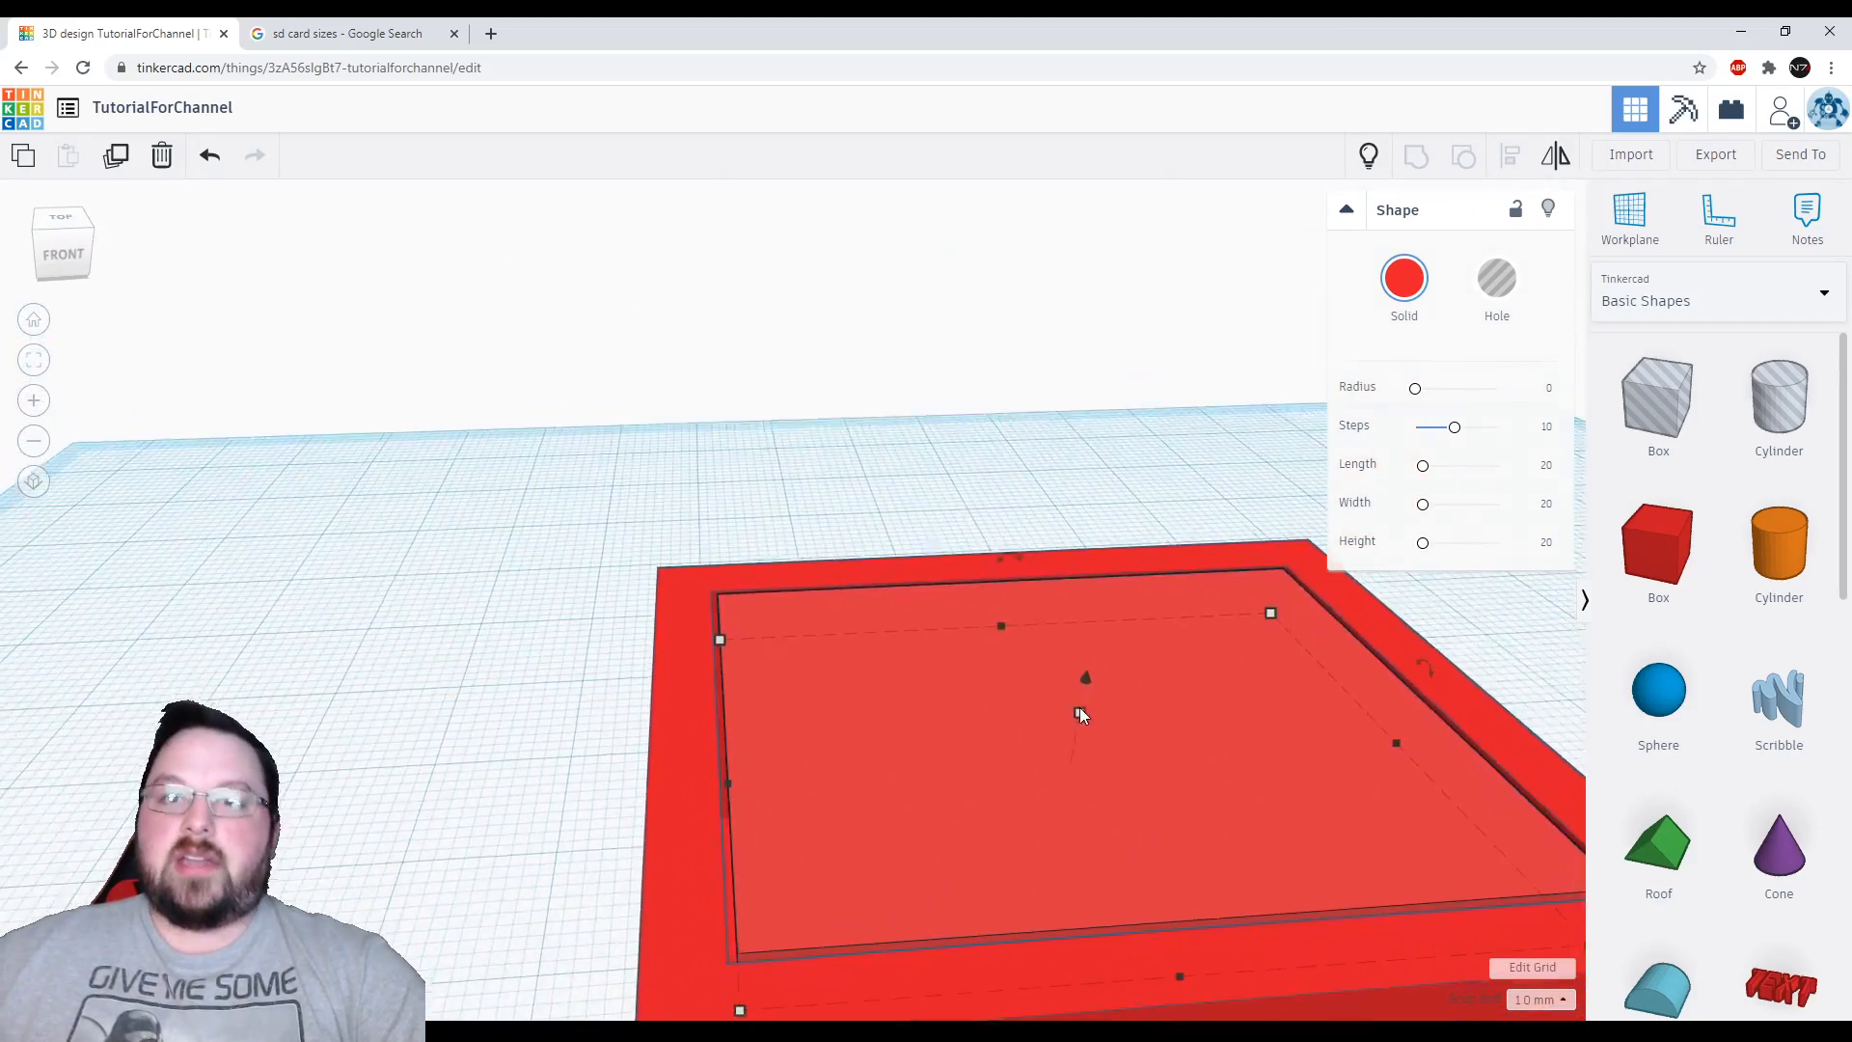
{"action": "scroll", "coordinate": [1061, 685], "scroll_direction": "down", "scroll_amount": 3}
{"action": "scroll", "coordinate": [974, 714], "scroll_direction": "down", "scroll_amount": 3}
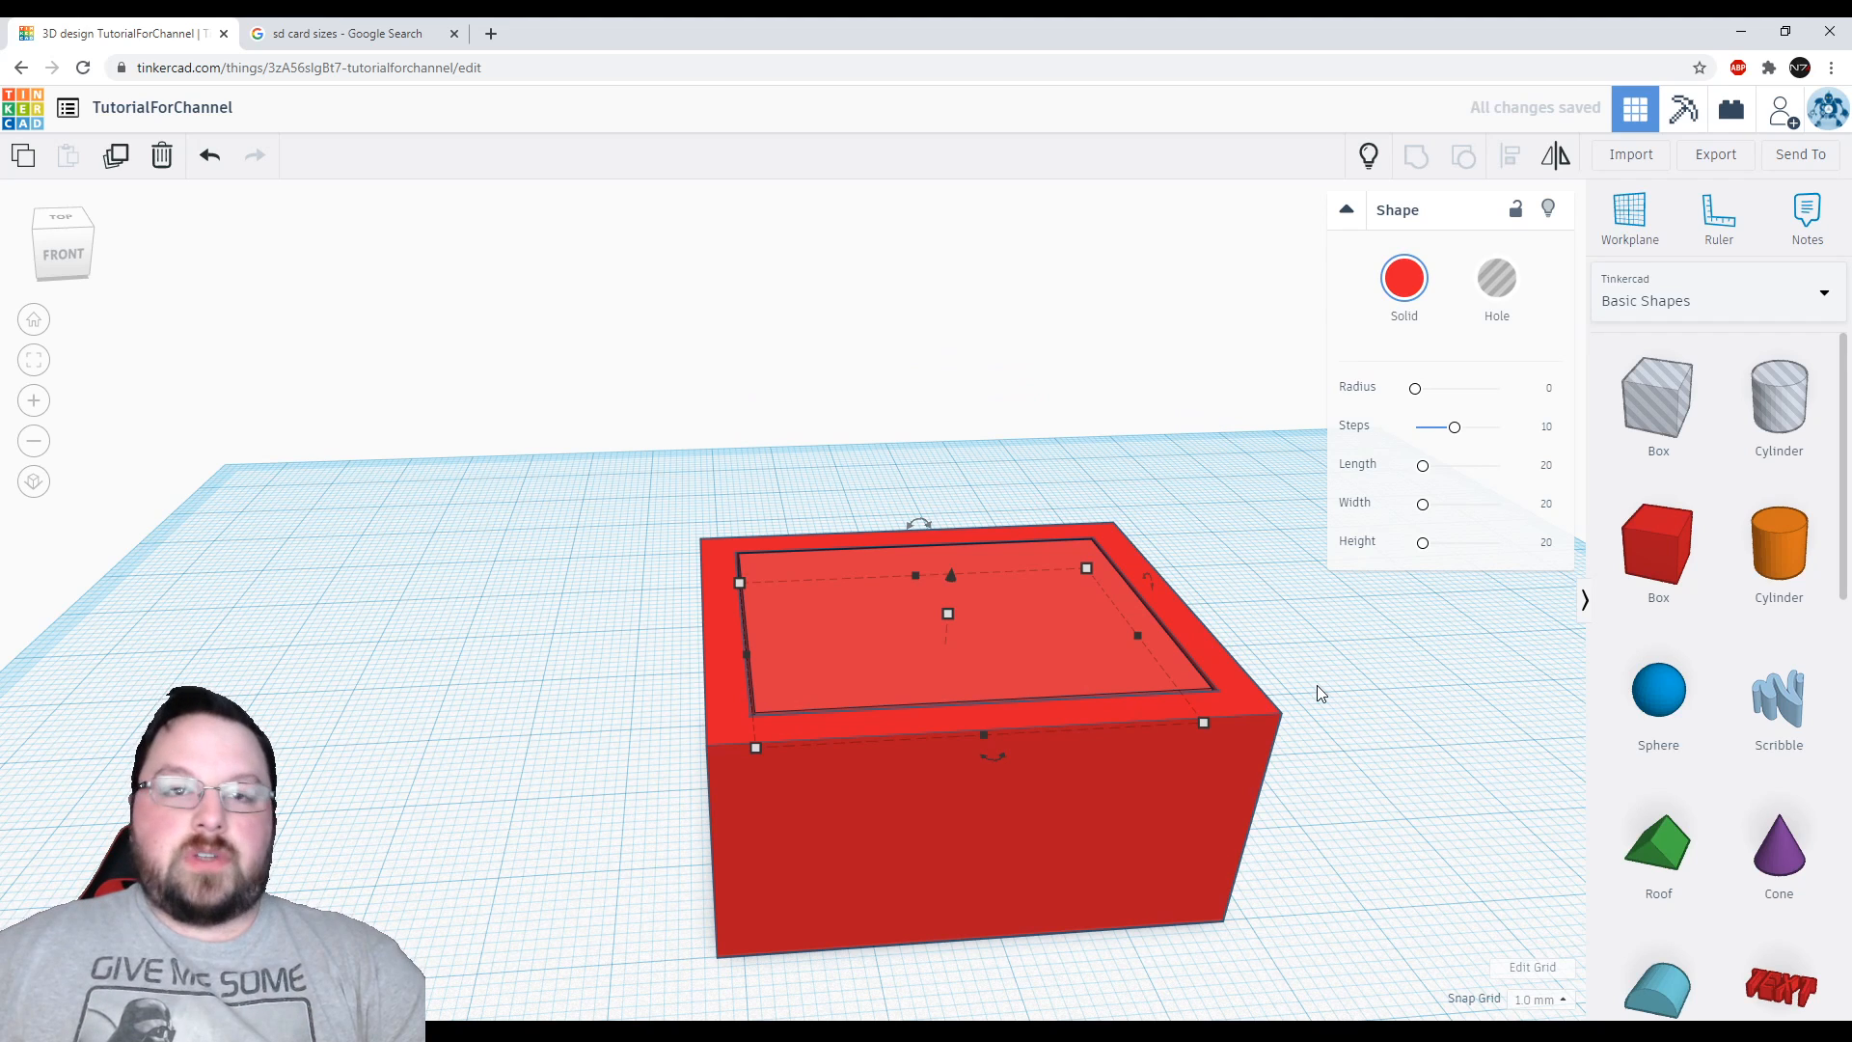
Undo the plug's lowering and show the hidden orange lid again
{"action": "key", "text": "ctrl+z"}
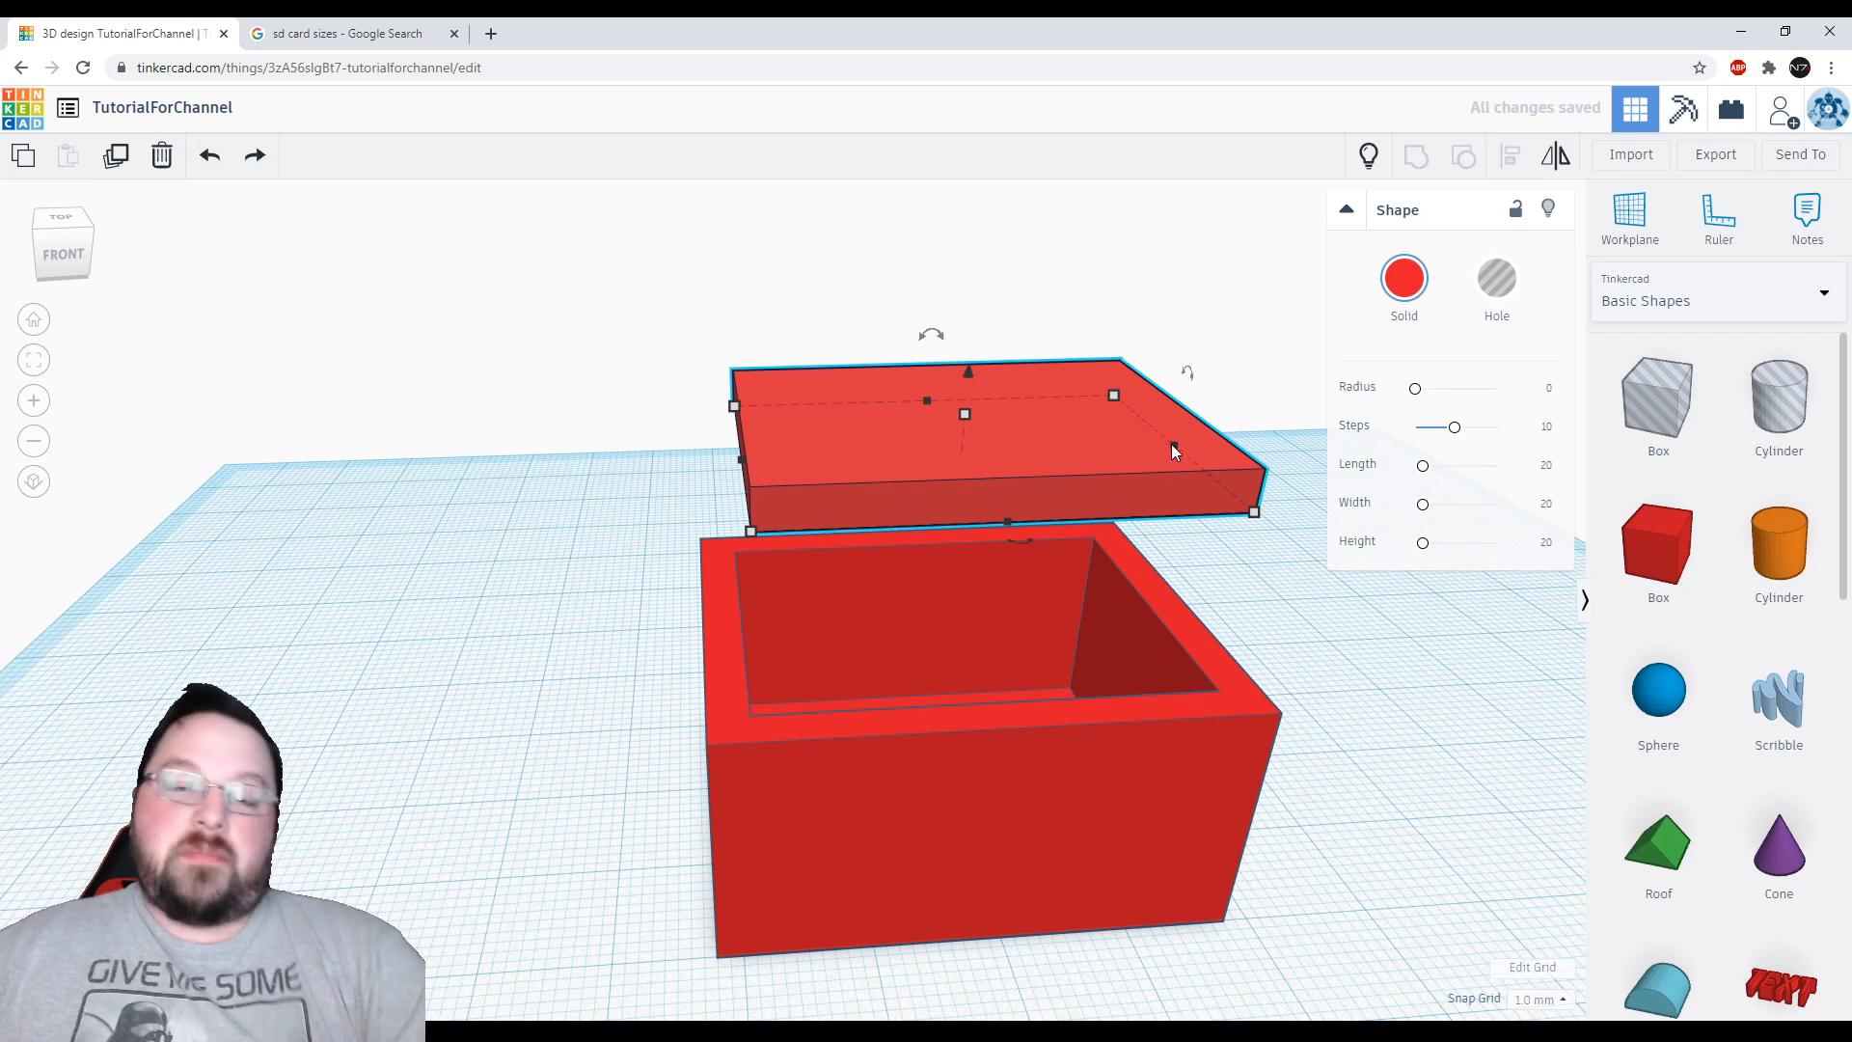
{"action": "left_click", "coordinate": [1380, 164]}
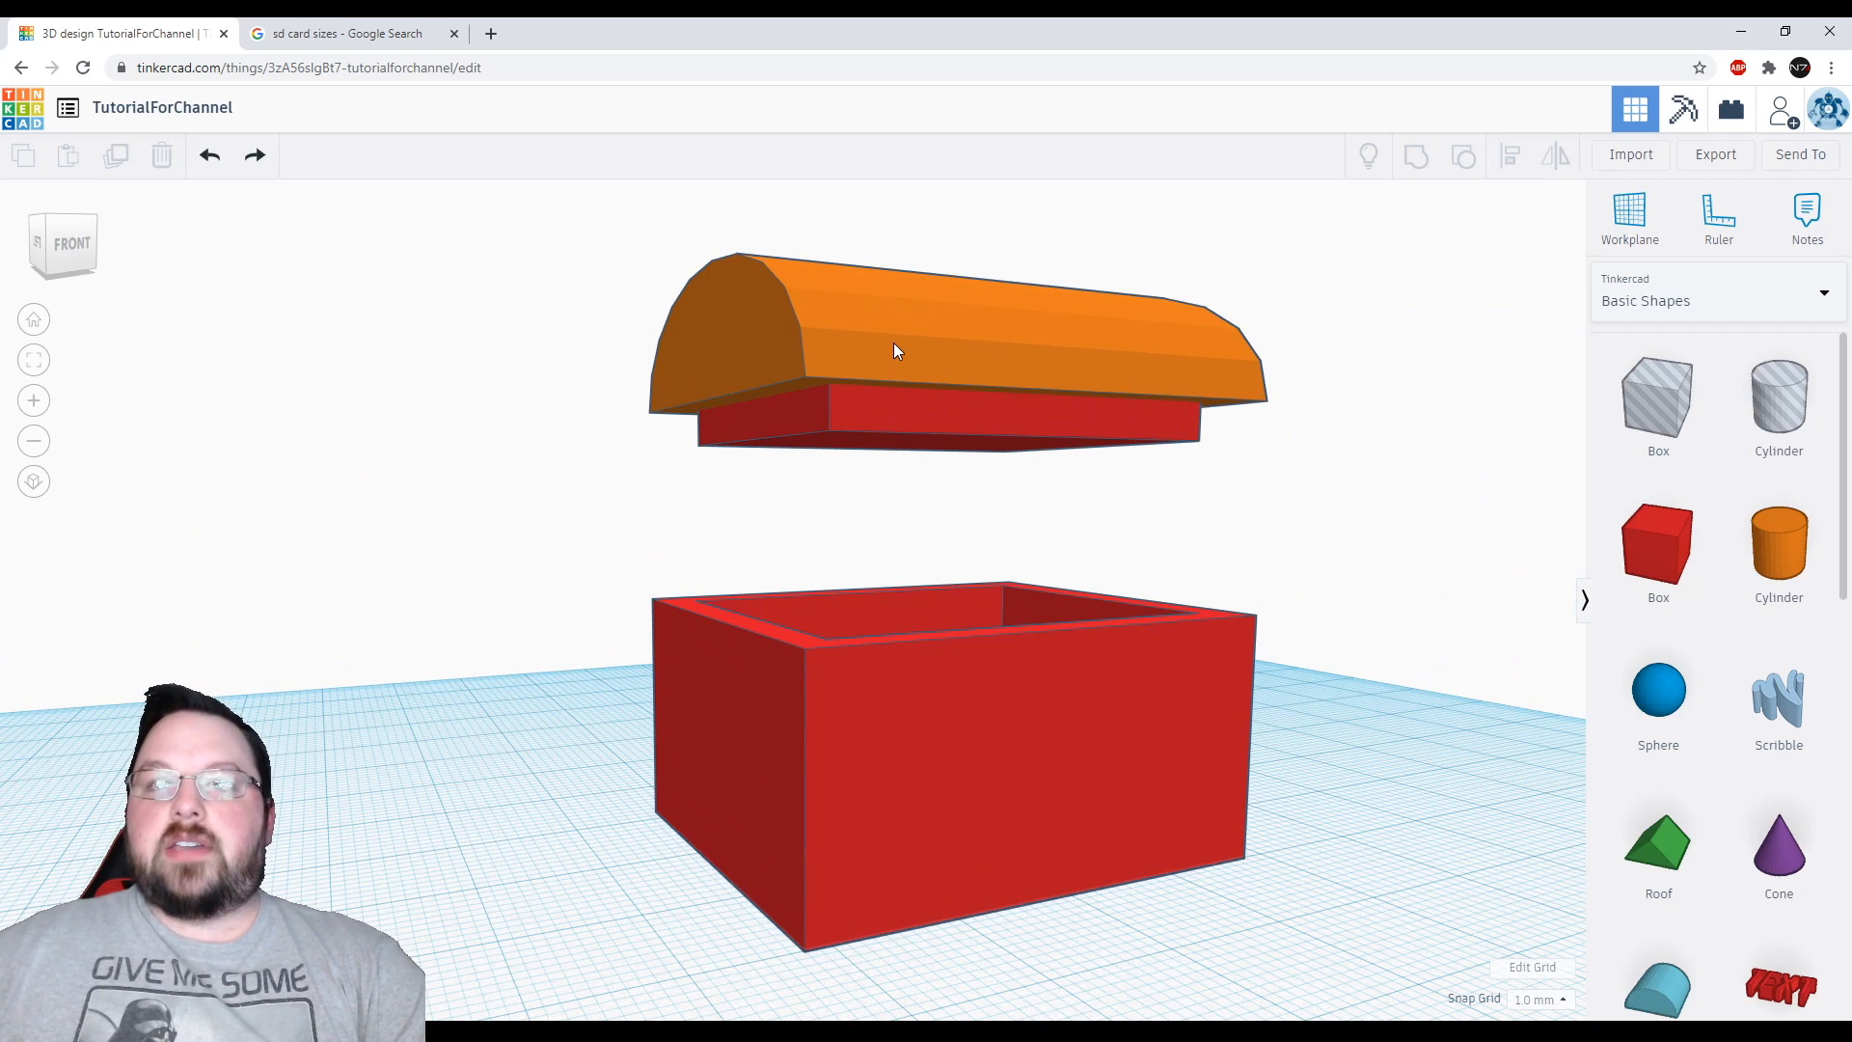
Group the orange lid with the red plug beneath it
{"action": "left_click", "coordinate": [893, 343]}
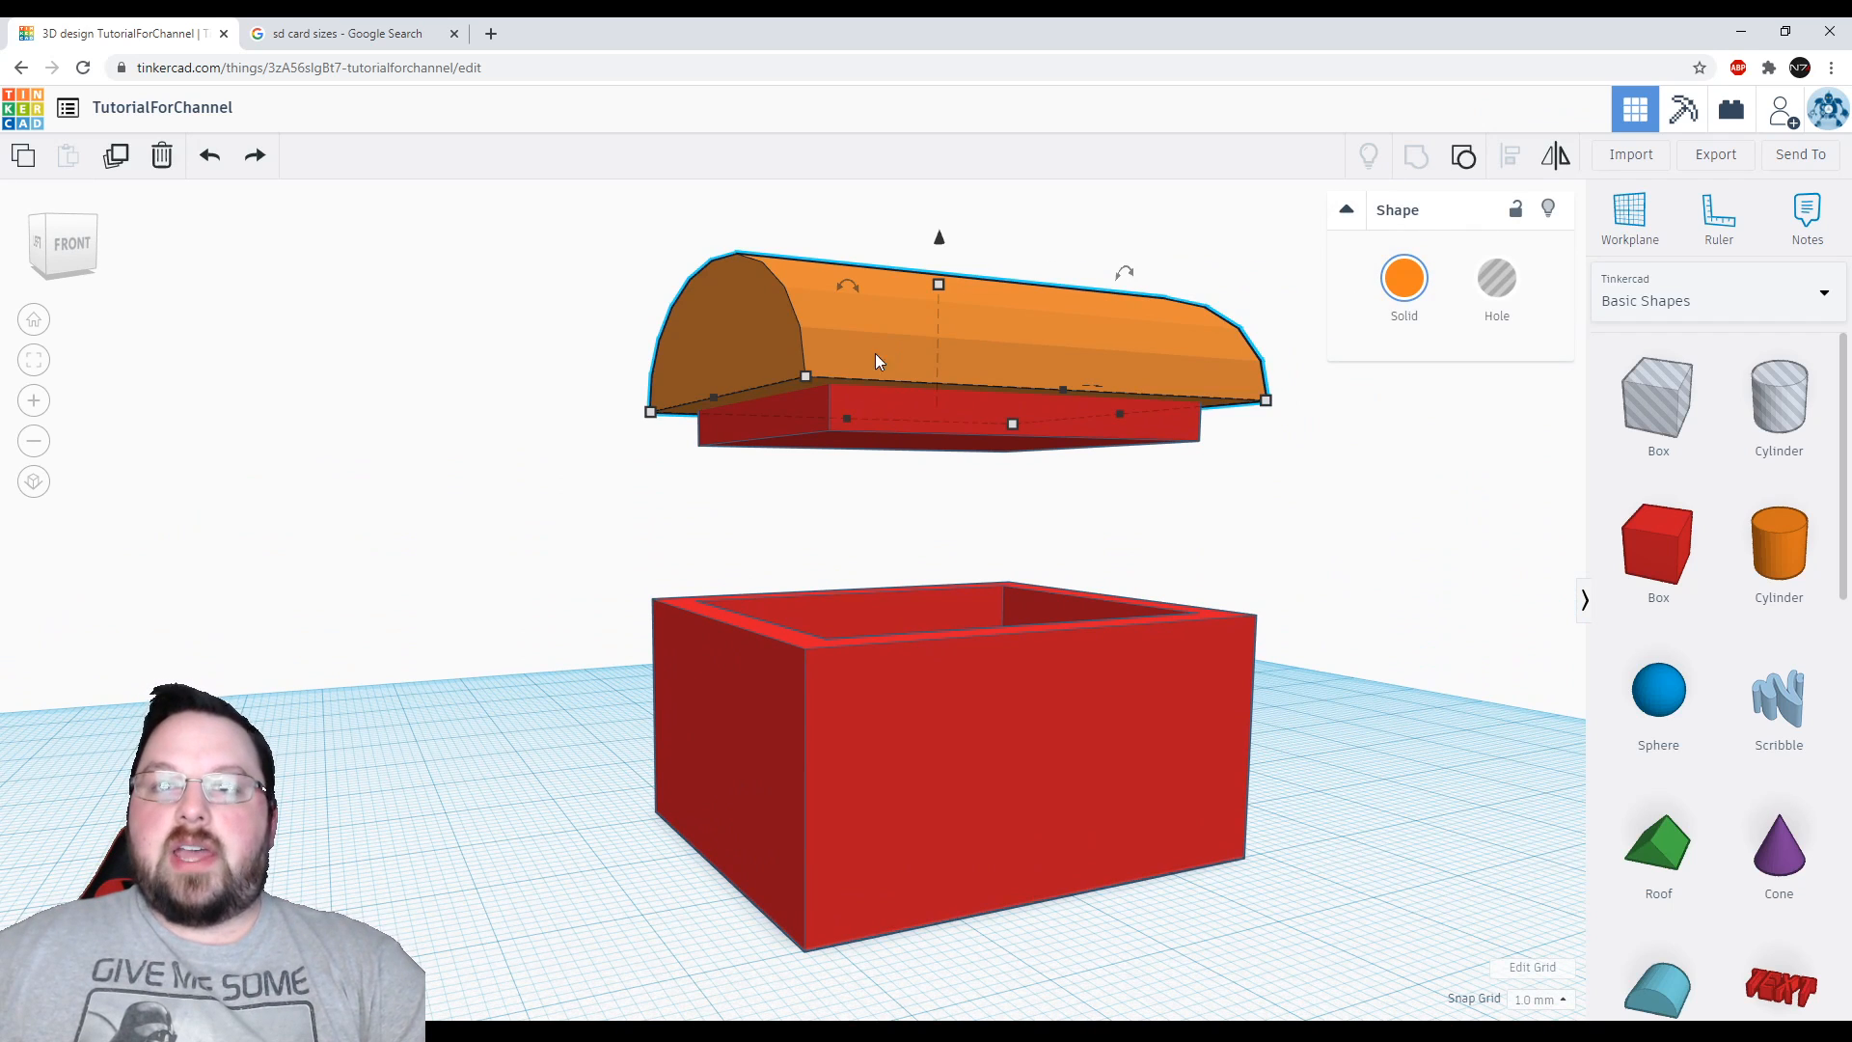
{"action": "left_click", "coordinate": [903, 416], "text": "shift"}
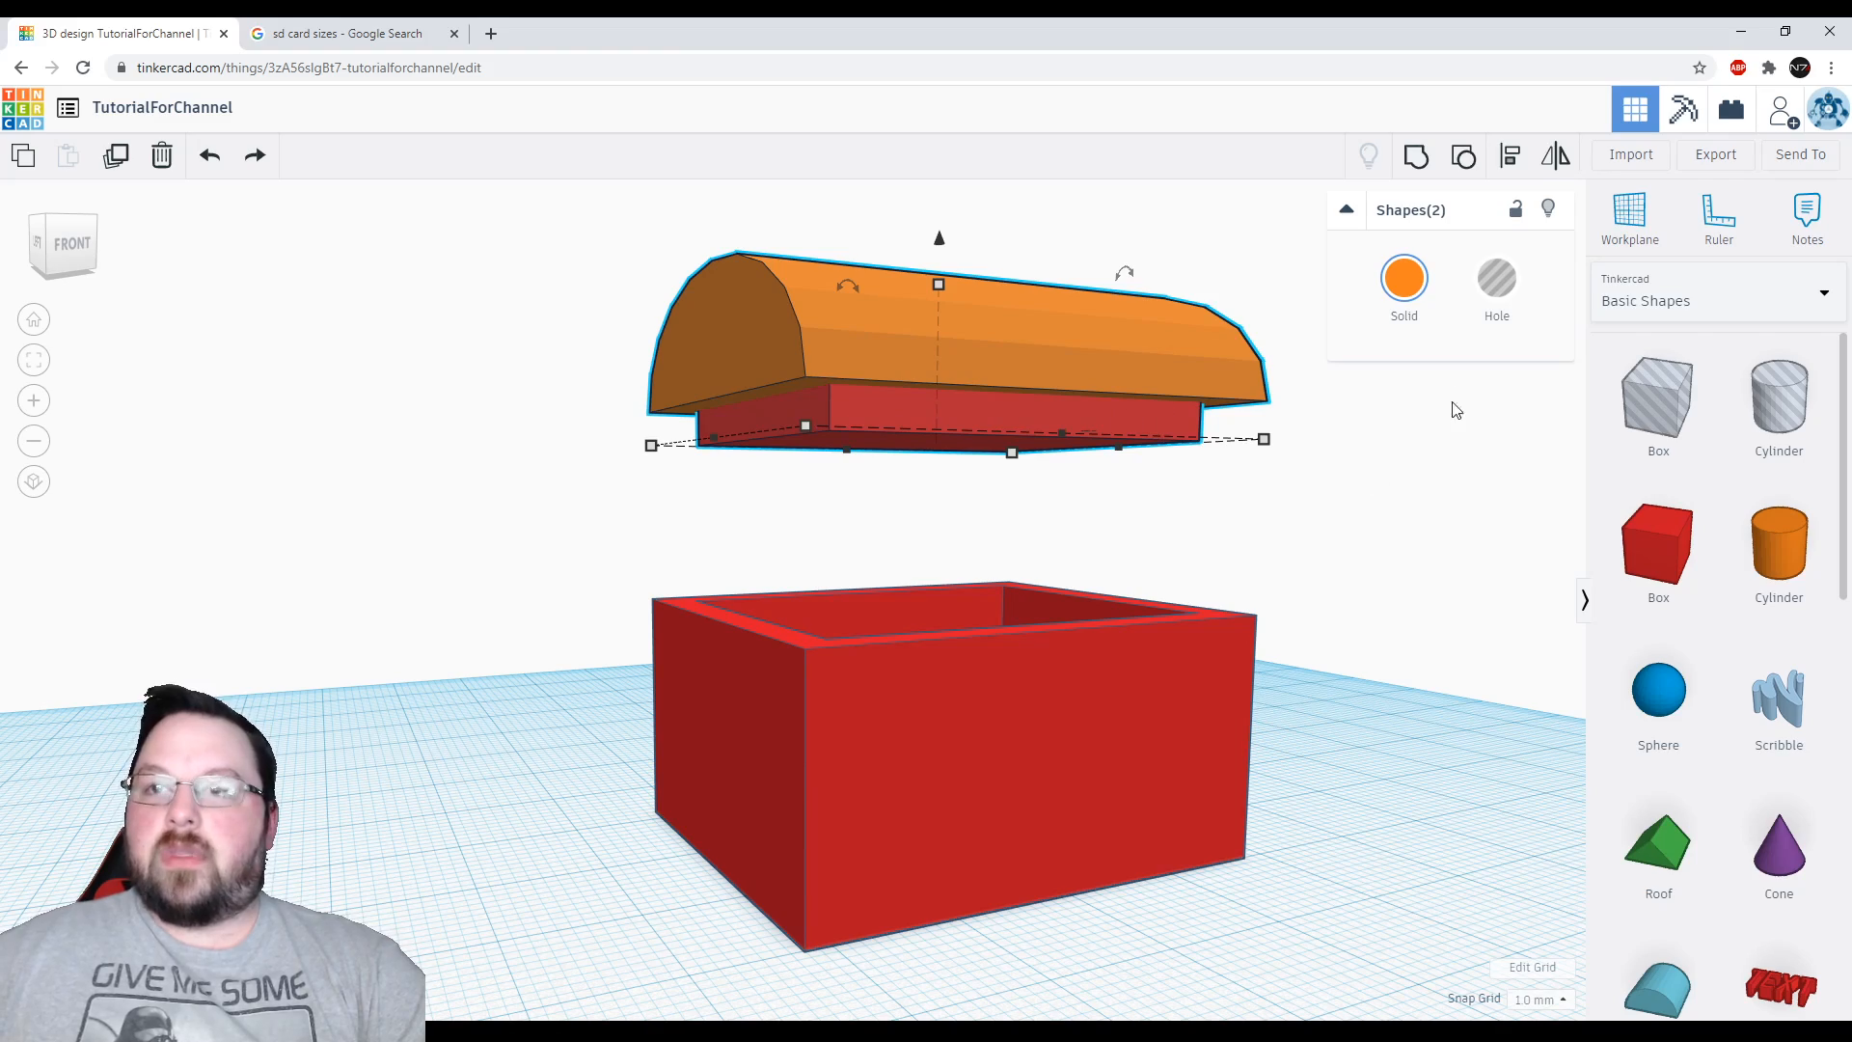
{"action": "left_click", "coordinate": [1418, 162]}
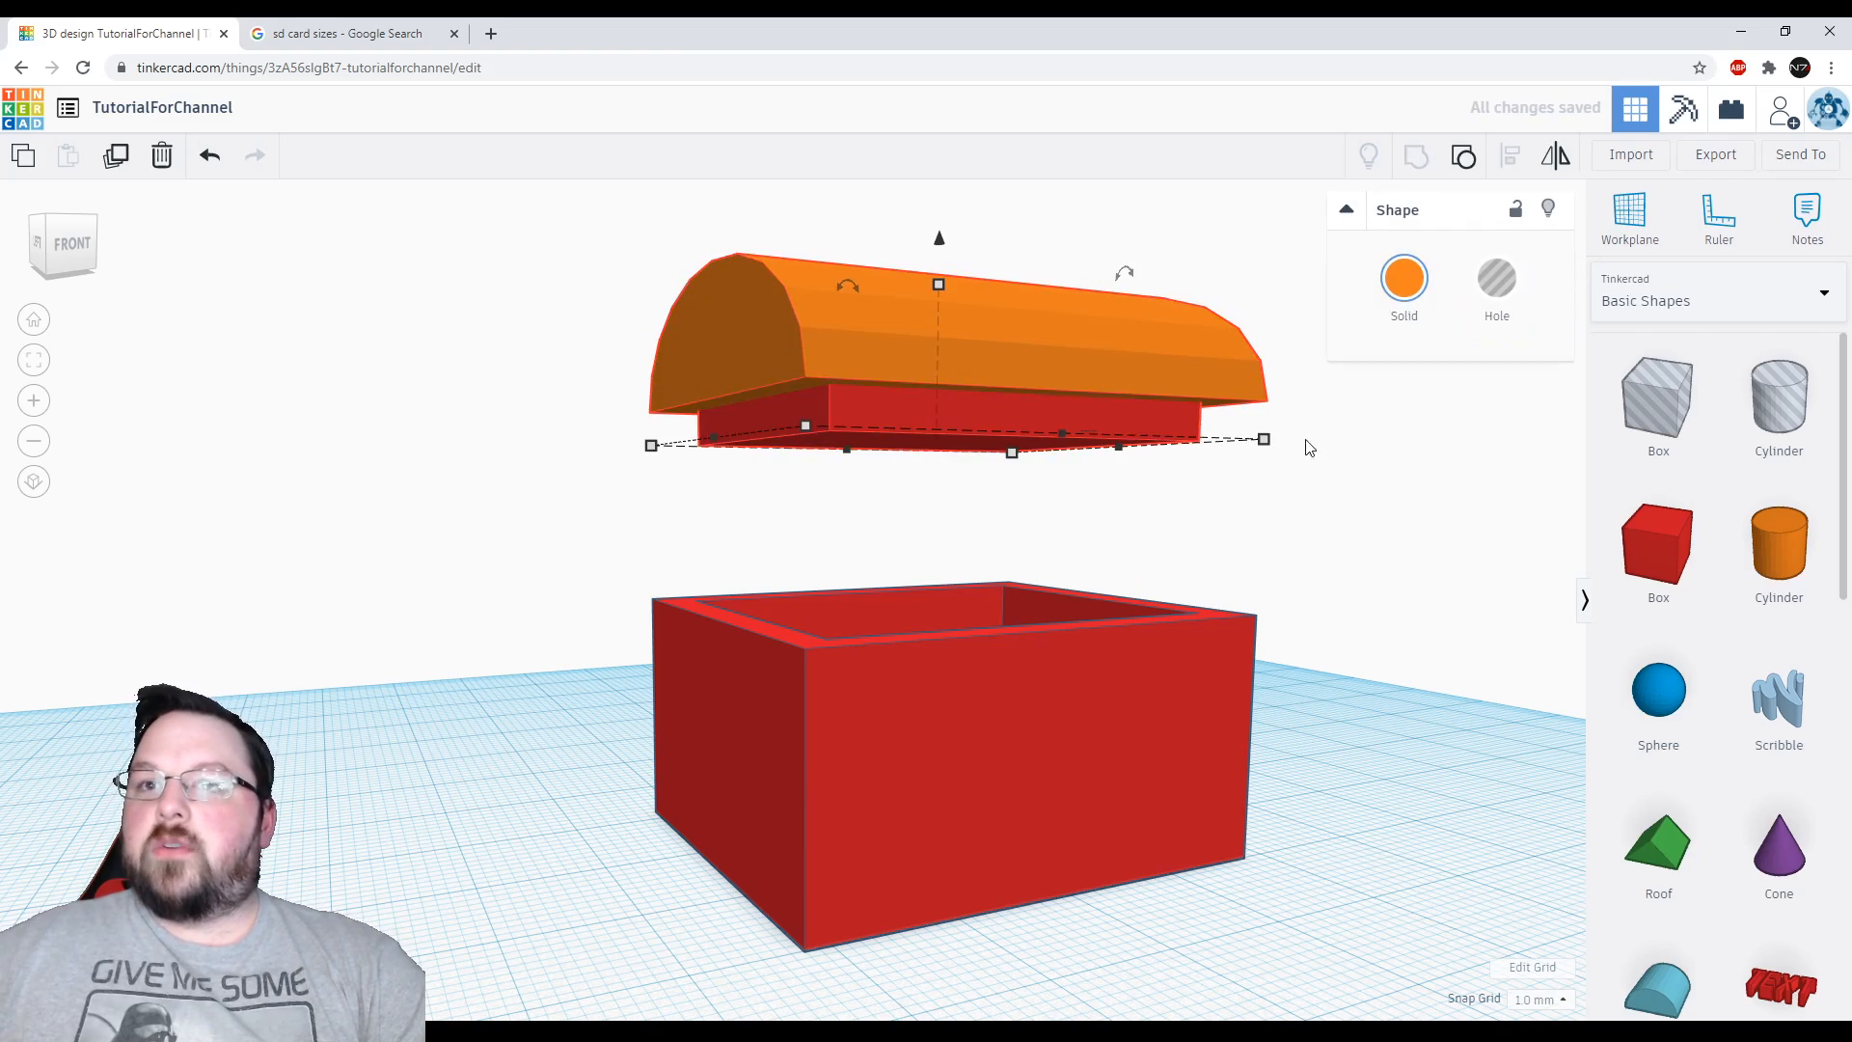
Move the grouped lid off the red base to a clear spot beside it and drop it onto the workplane
{"action": "left_click", "coordinate": [1351, 669]}
{"action": "right_click_drag", "start_coordinate": [1351, 670], "coordinate": [1481, 622]}
{"action": "left_click_drag", "start_coordinate": [1023, 864], "coordinate": [1190, 851]}
{"action": "right_click_drag", "start_coordinate": [1219, 821], "coordinate": [1269, 835]}
{"action": "right_click_drag", "start_coordinate": [1269, 841], "coordinate": [972, 599]}
{"action": "right_click_drag", "start_coordinate": [934, 506], "coordinate": [1170, 649]}
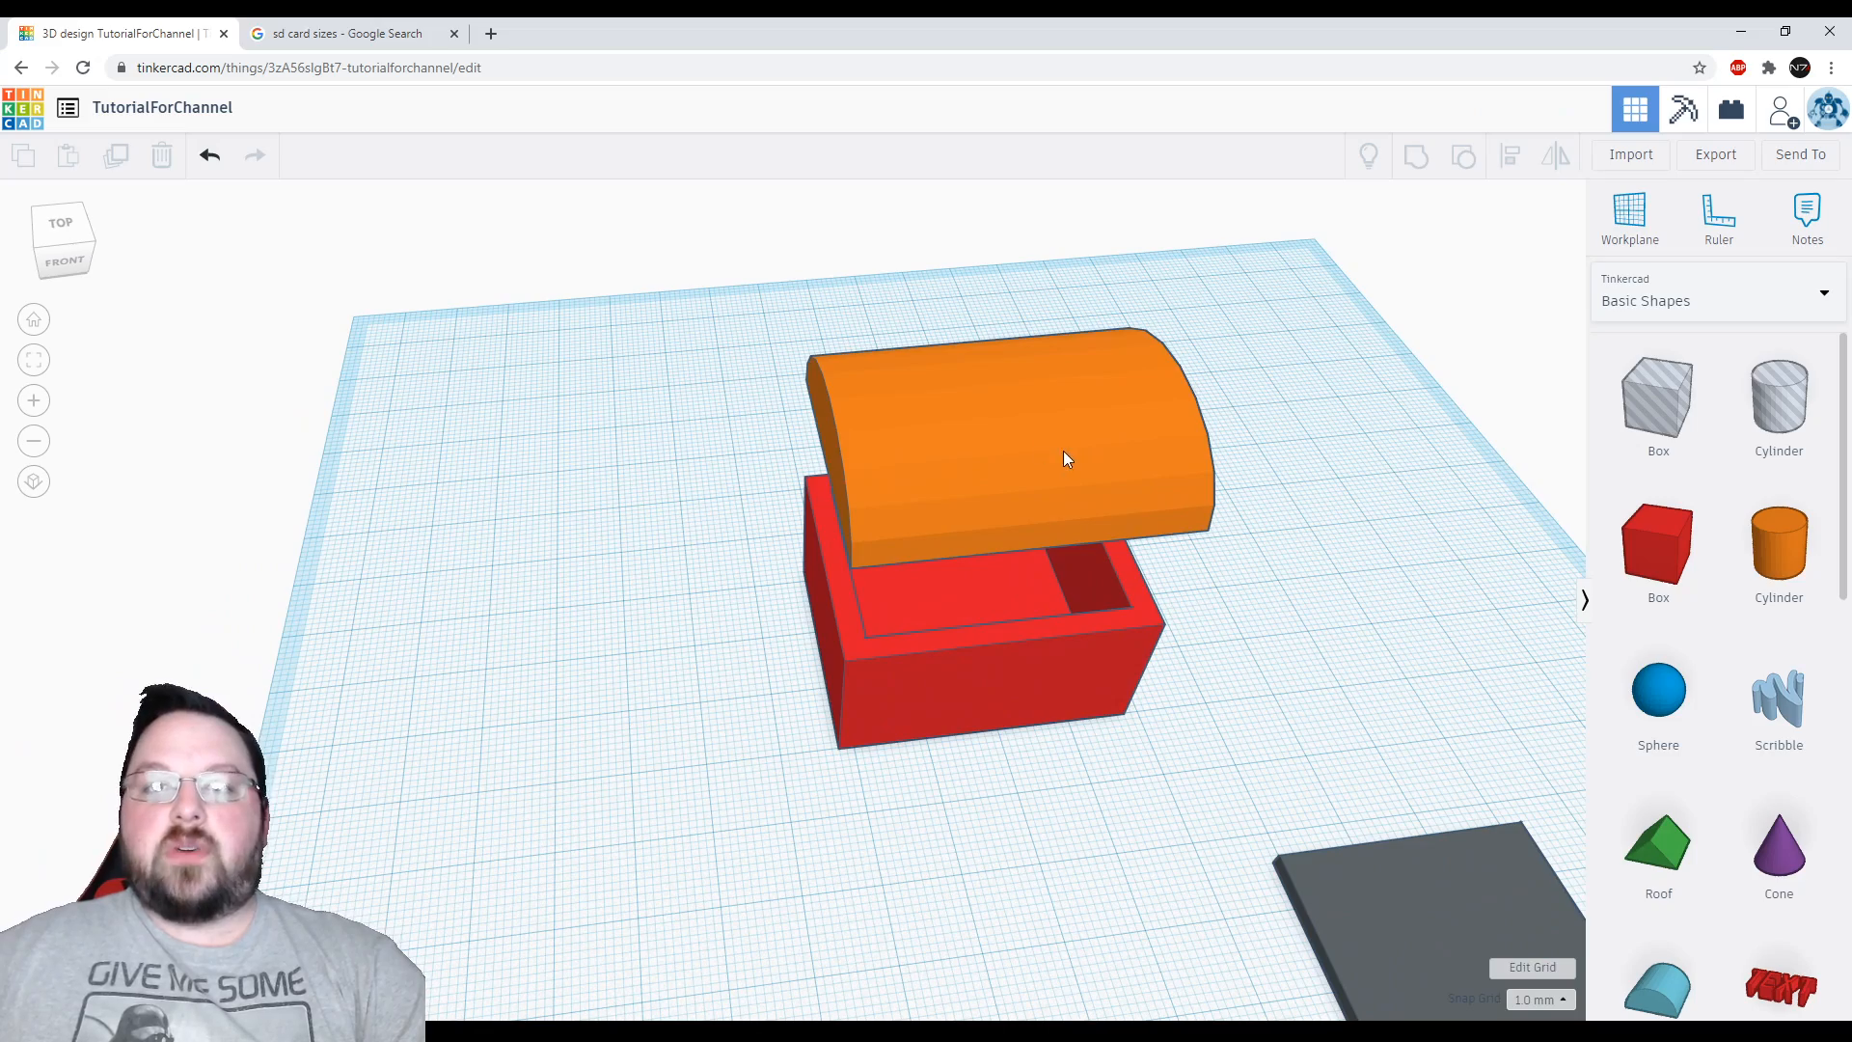
{"action": "left_click_drag", "start_coordinate": [1065, 458], "coordinate": [534, 534]}
{"action": "key", "text": "d"}
{"action": "mouse_move", "coordinate": [781, 773]}
{"action": "right_mouse_down"}
{"action": "mouse_move", "coordinate": [1068, 740]}
{"action": "mouse_move", "coordinate": [1141, 687]}
{"action": "mouse_move", "coordinate": [809, 788]}
{"action": "right_mouse_up"}
{"action": "right_click_drag", "start_coordinate": [772, 684], "coordinate": [1001, 737]}
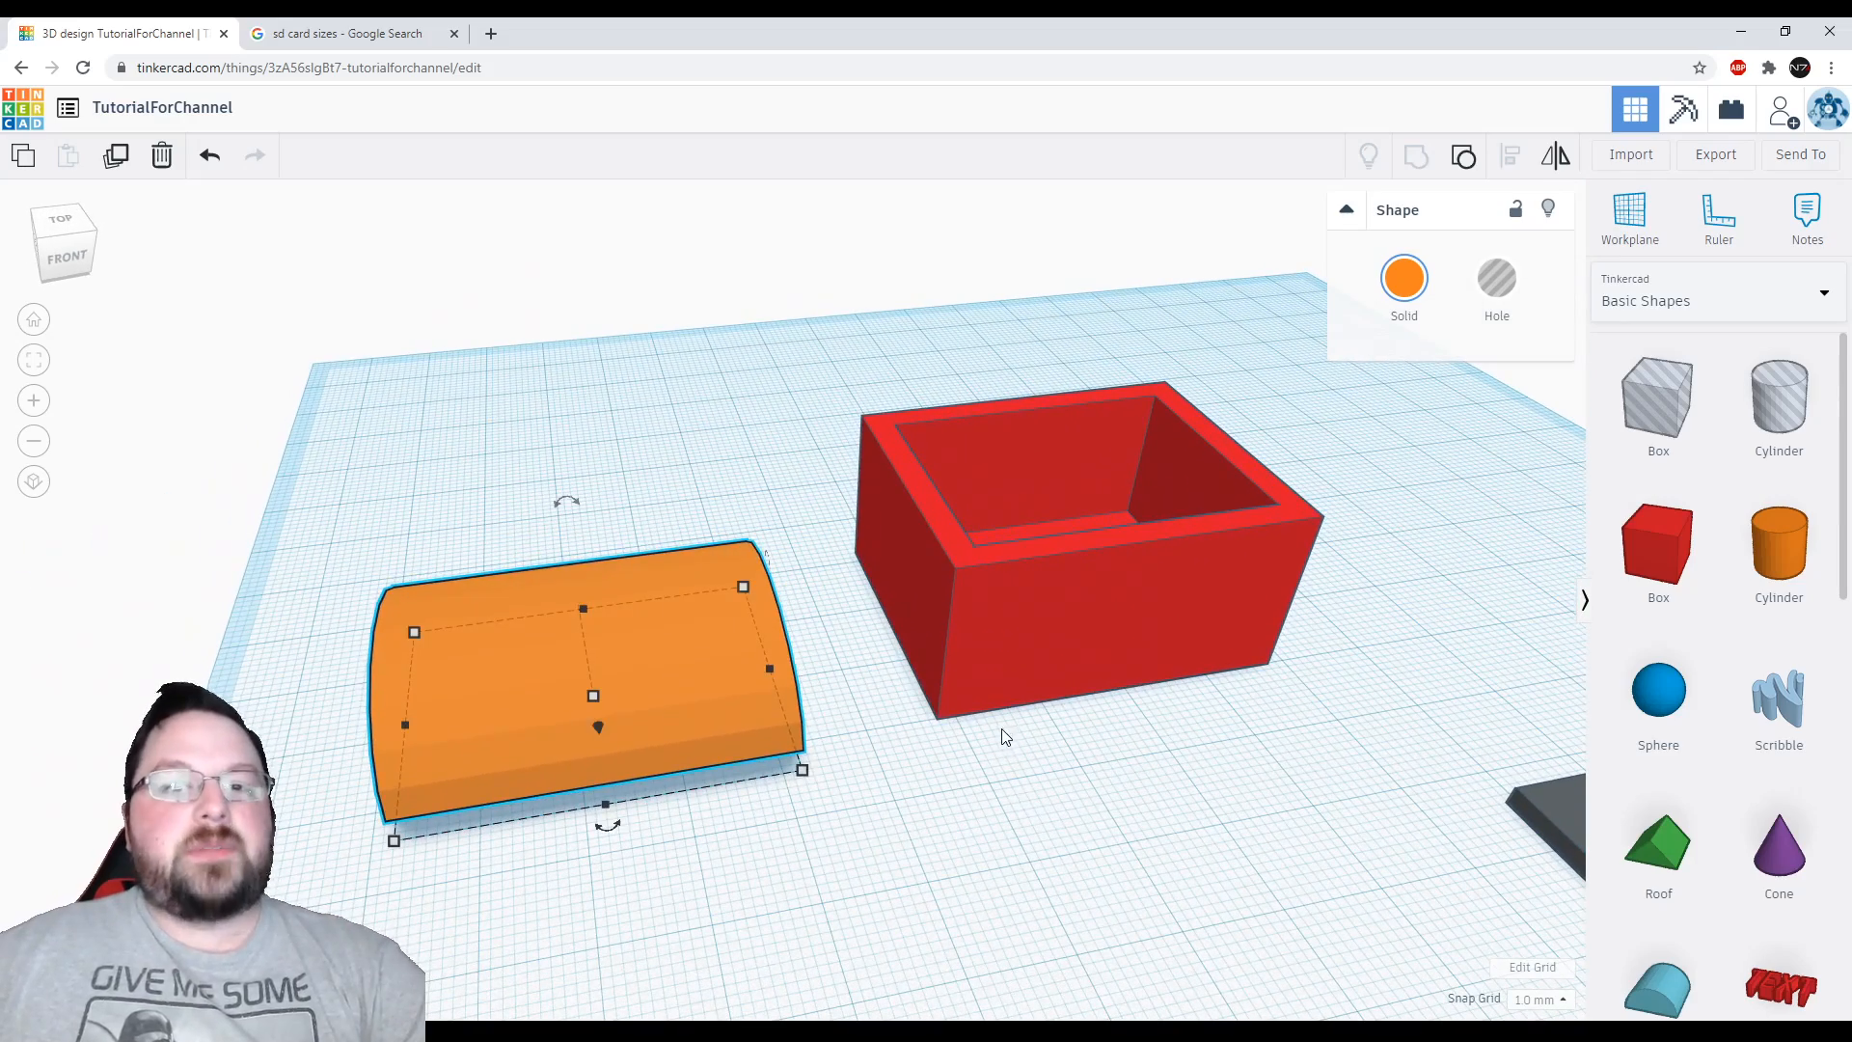
{"action": "left_click", "coordinate": [1019, 803]}
{"action": "right_click_drag", "start_coordinate": [1019, 803], "coordinate": [1062, 767]}
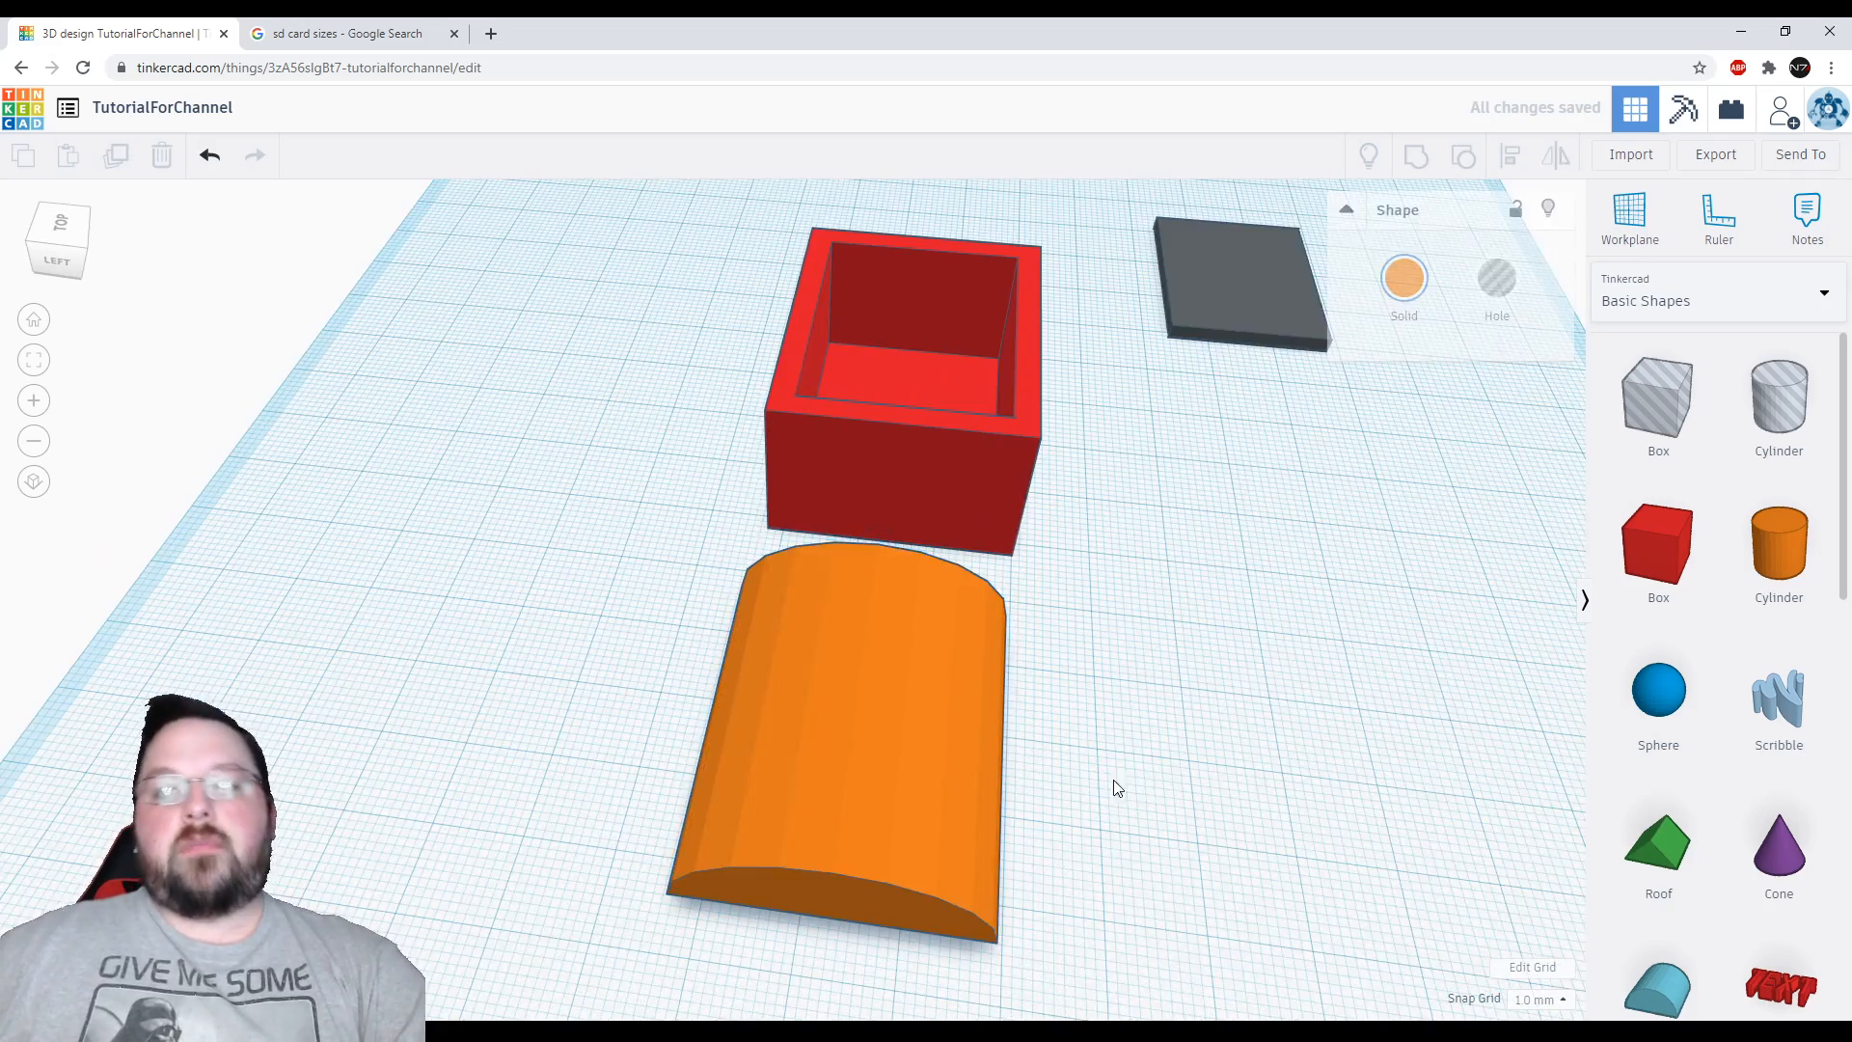
{"action": "left_click", "coordinate": [1113, 785]}
{"action": "right_click_drag", "start_coordinate": [1112, 785], "coordinate": [866, 726]}
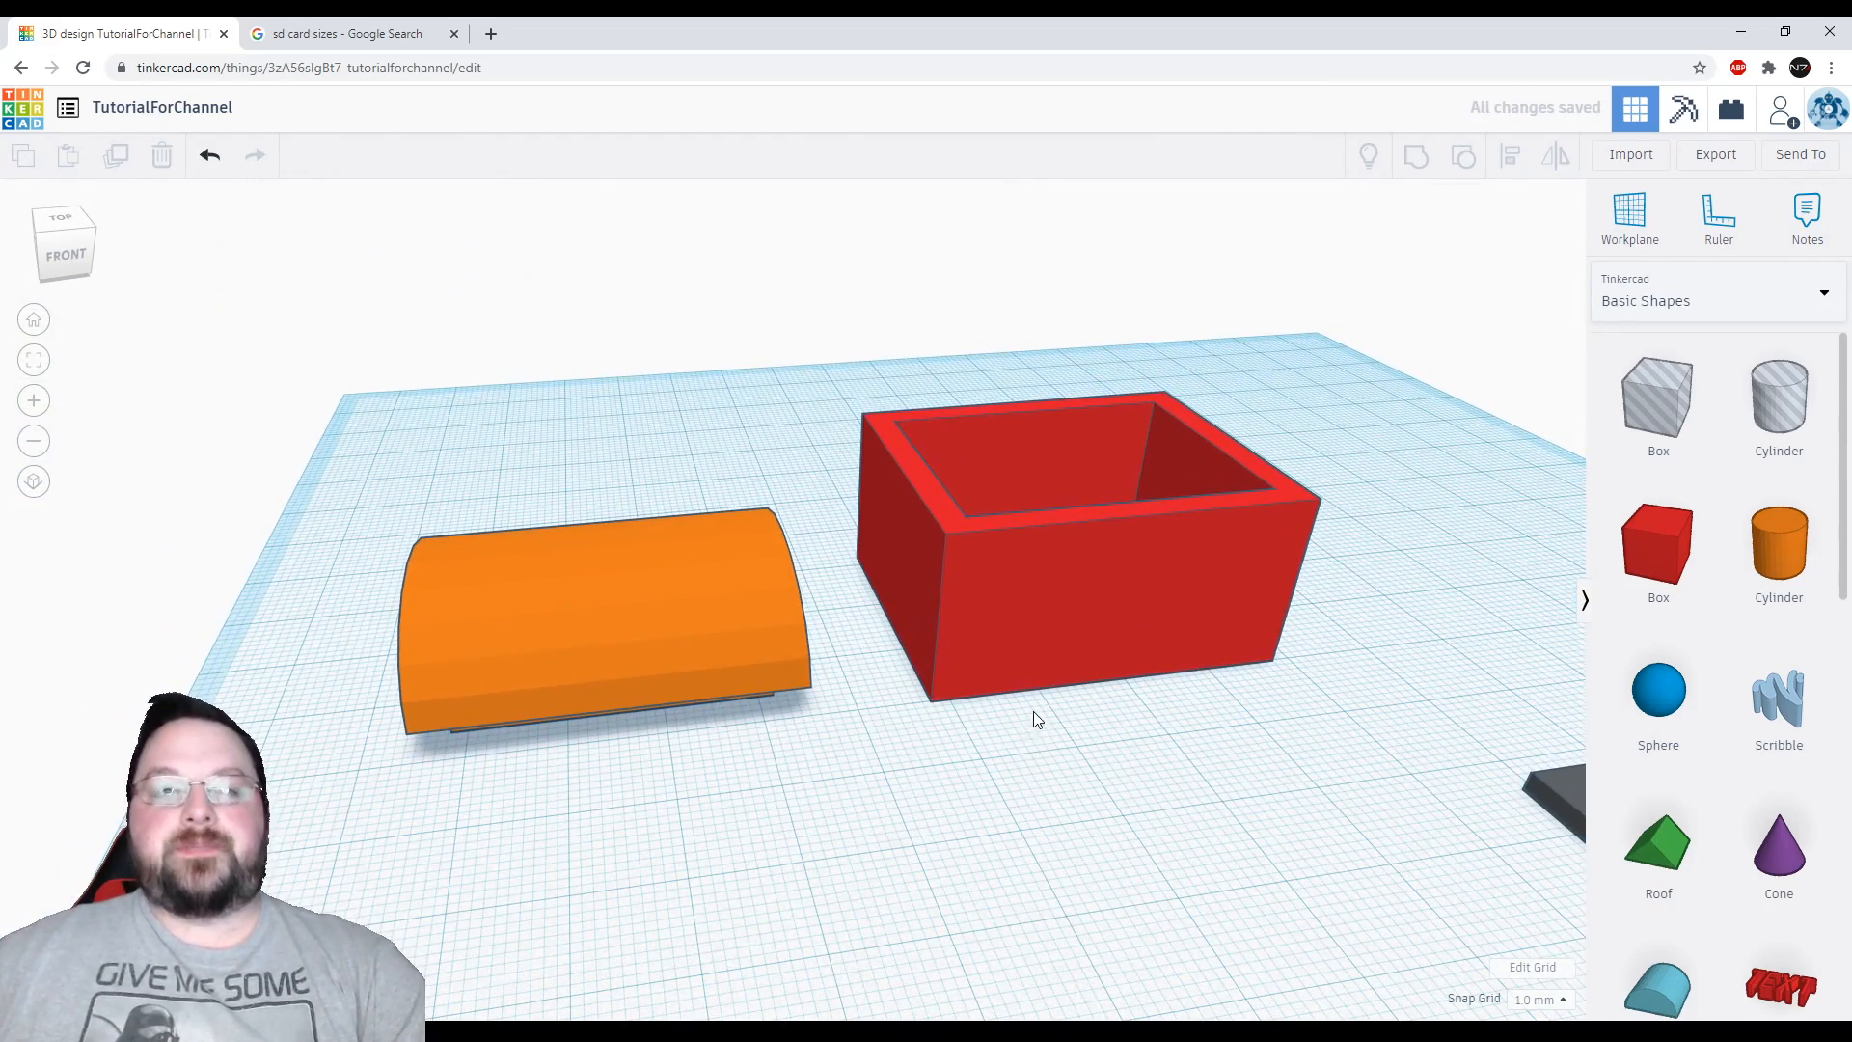
Move the dark grey SD card plate from the workplane into the red base's cavity
{"action": "scroll", "coordinate": [1033, 718], "scroll_direction": "down", "scroll_amount": 5}
{"action": "right_click_drag", "start_coordinate": [1025, 741], "coordinate": [1196, 803]}
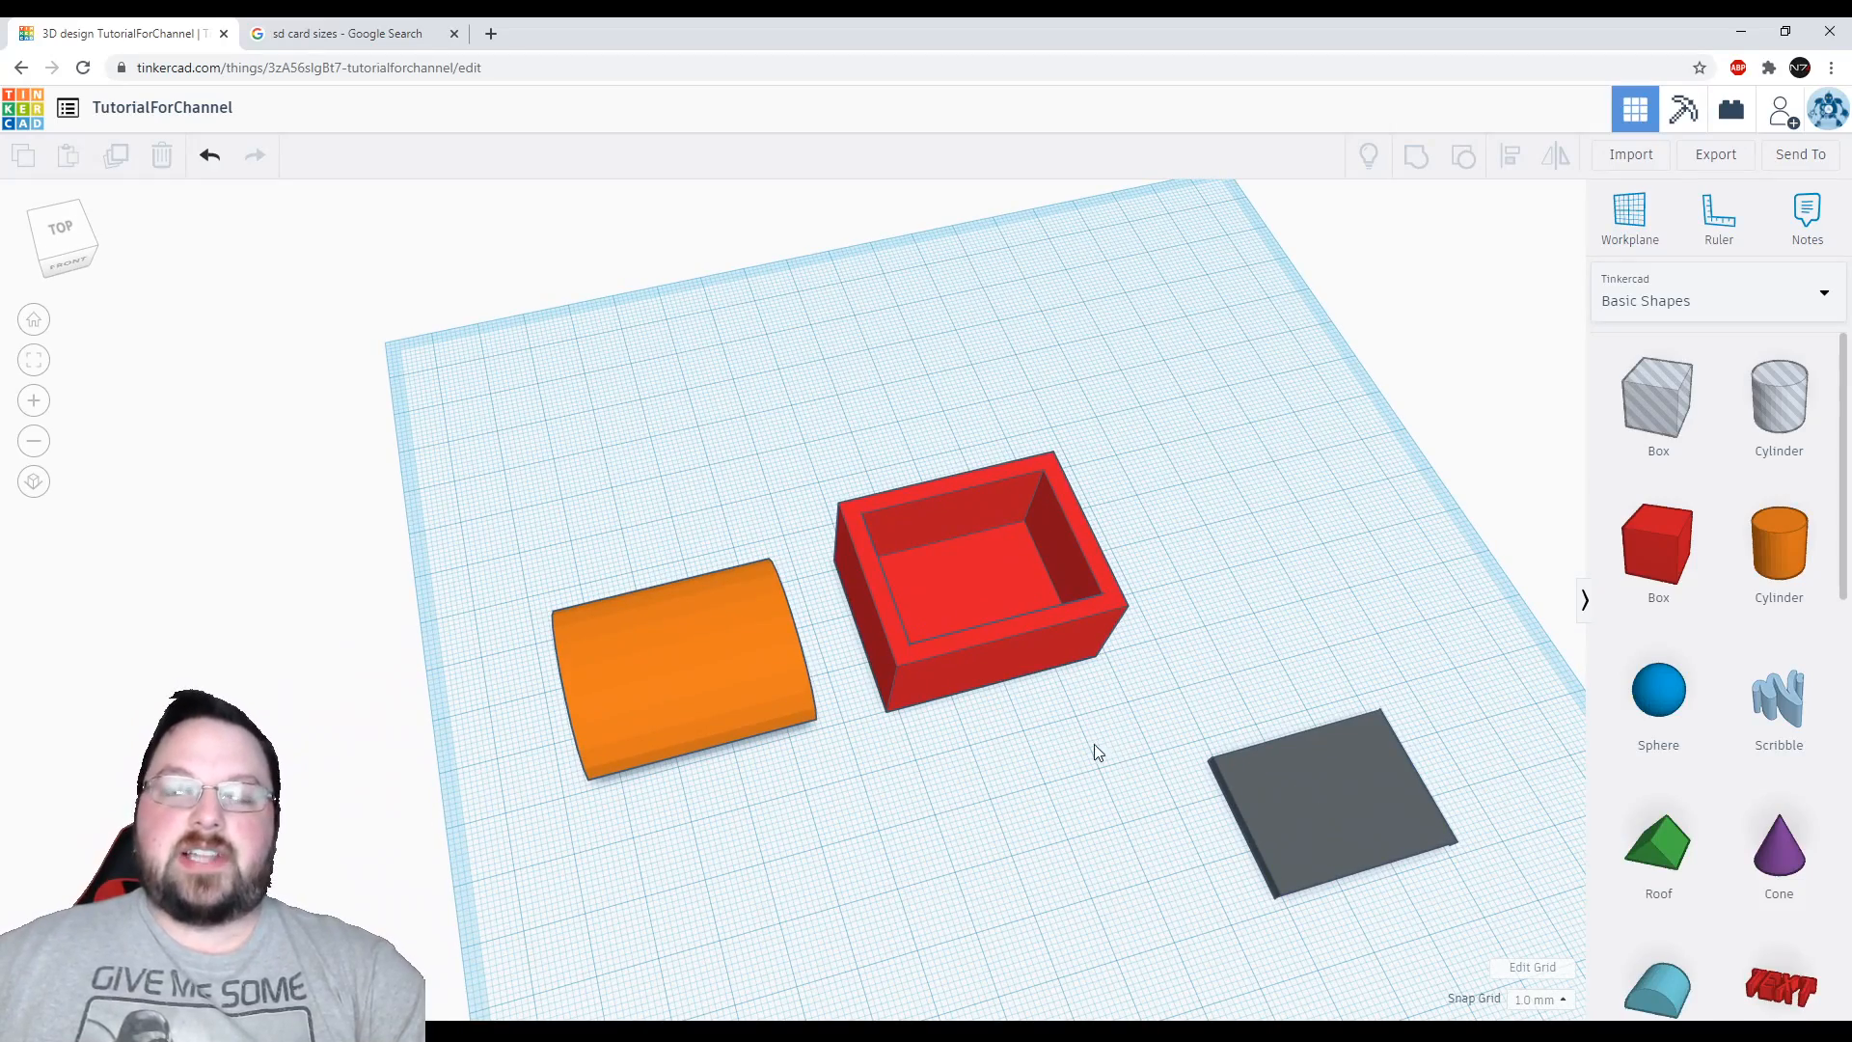
{"action": "right_click_drag", "start_coordinate": [1096, 748], "coordinate": [1179, 877]}
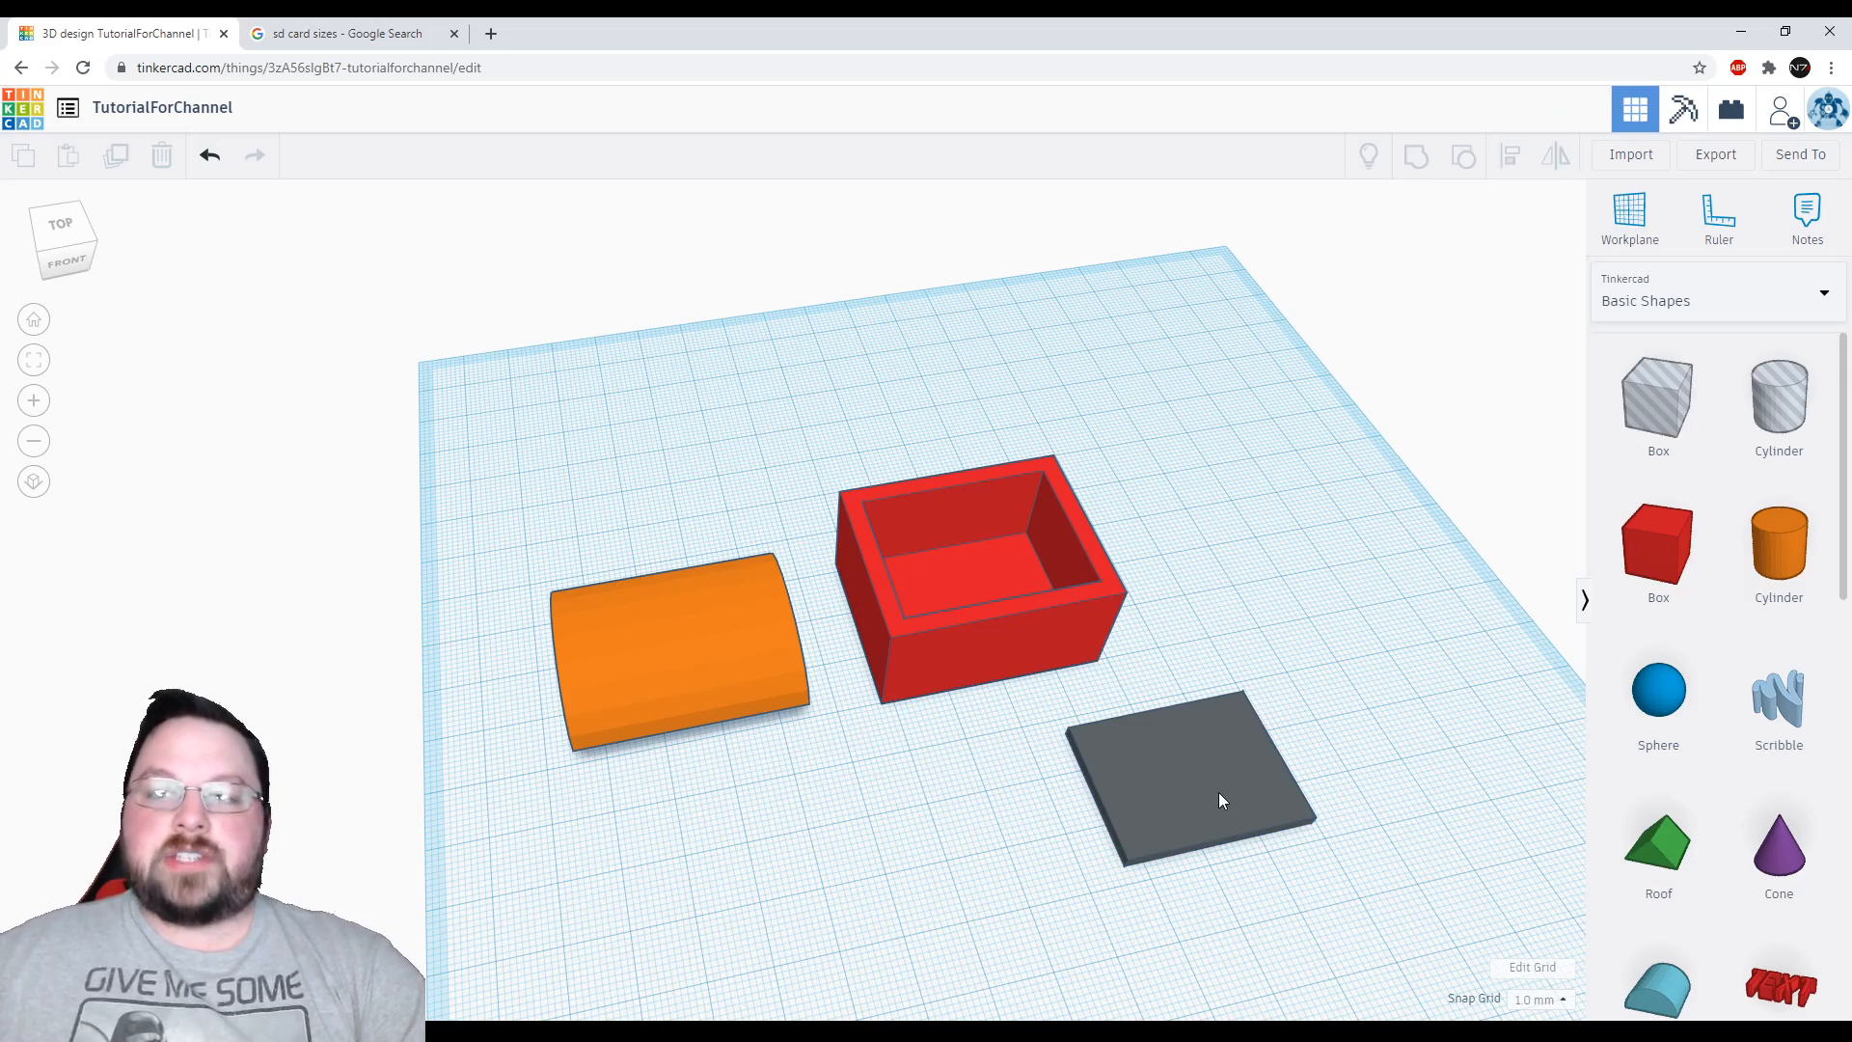
{"action": "left_click_drag", "start_coordinate": [1221, 795], "coordinate": [996, 627]}
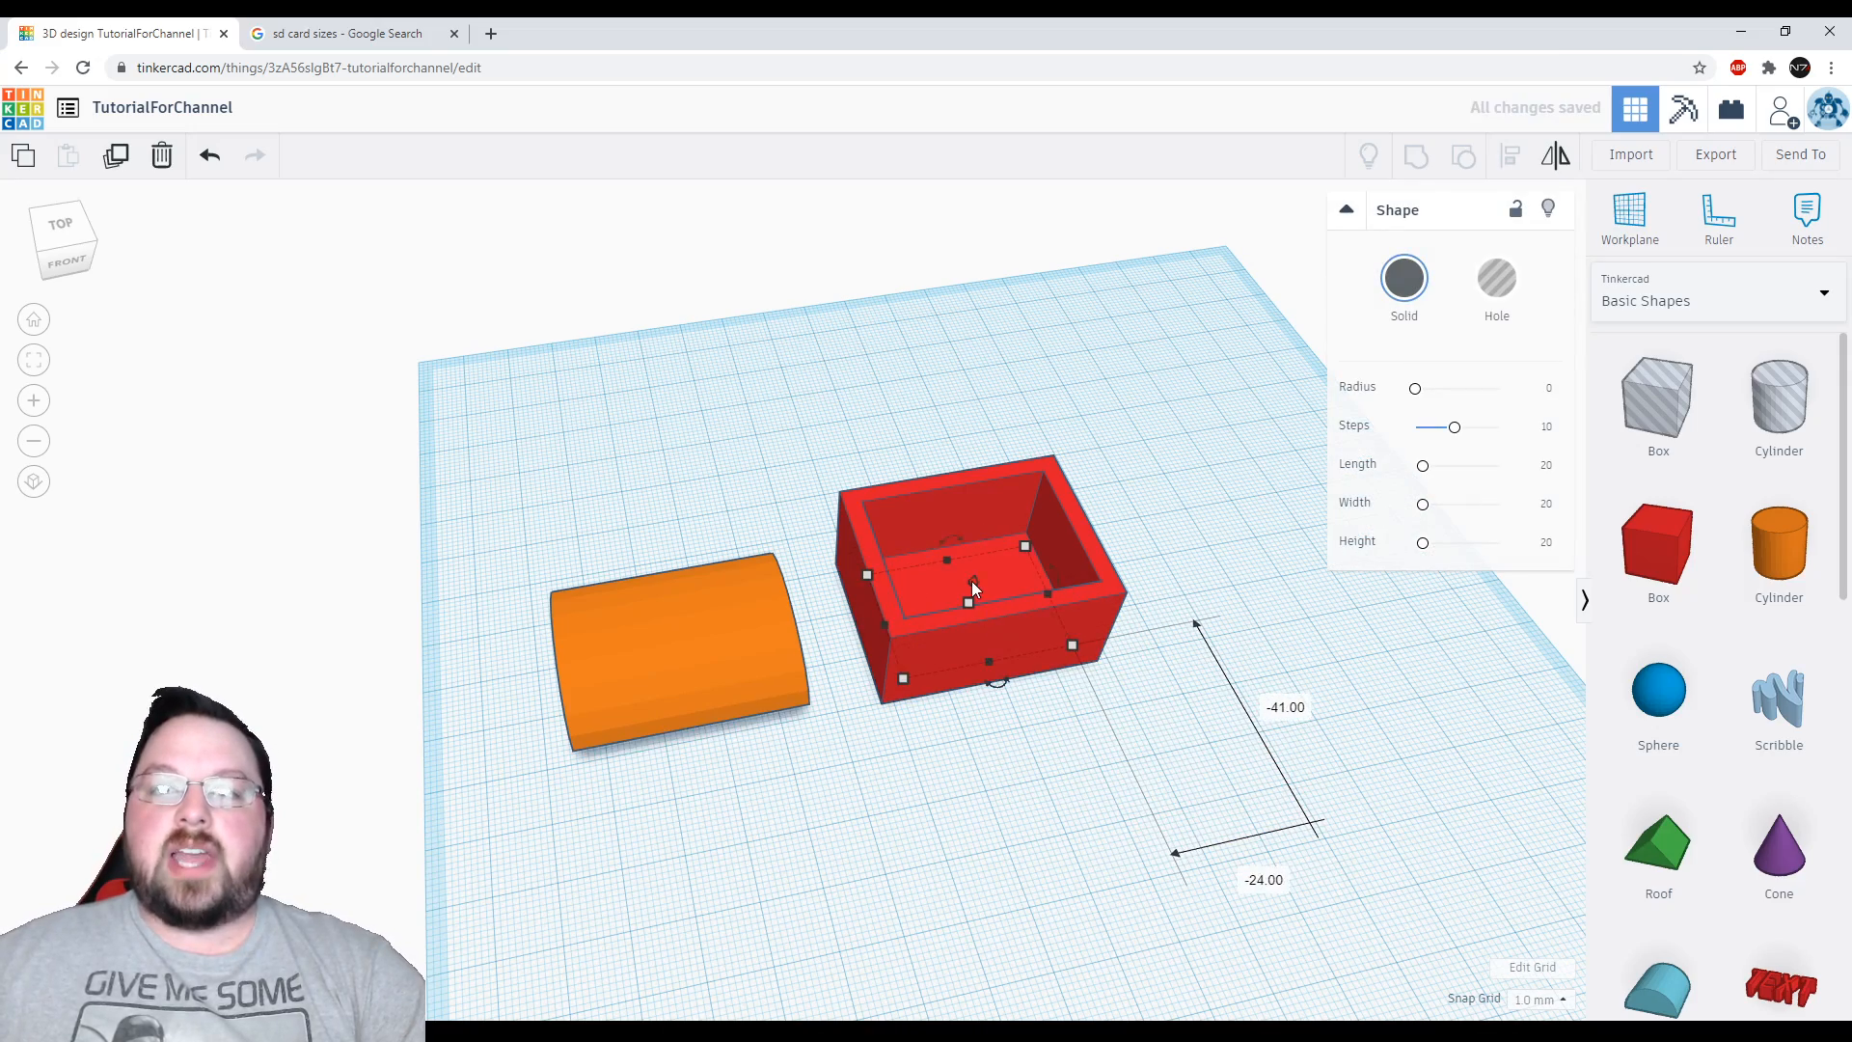
{"action": "mouse_move", "coordinate": [1100, 766]}
{"action": "right_mouse_down"}
{"action": "mouse_move", "coordinate": [1124, 872]}
{"action": "mouse_move", "coordinate": [1071, 823]}
{"action": "mouse_move", "coordinate": [1099, 743]}
{"action": "mouse_move", "coordinate": [1121, 777]}
{"action": "mouse_move", "coordinate": [1137, 768]}
{"action": "right_mouse_up"}
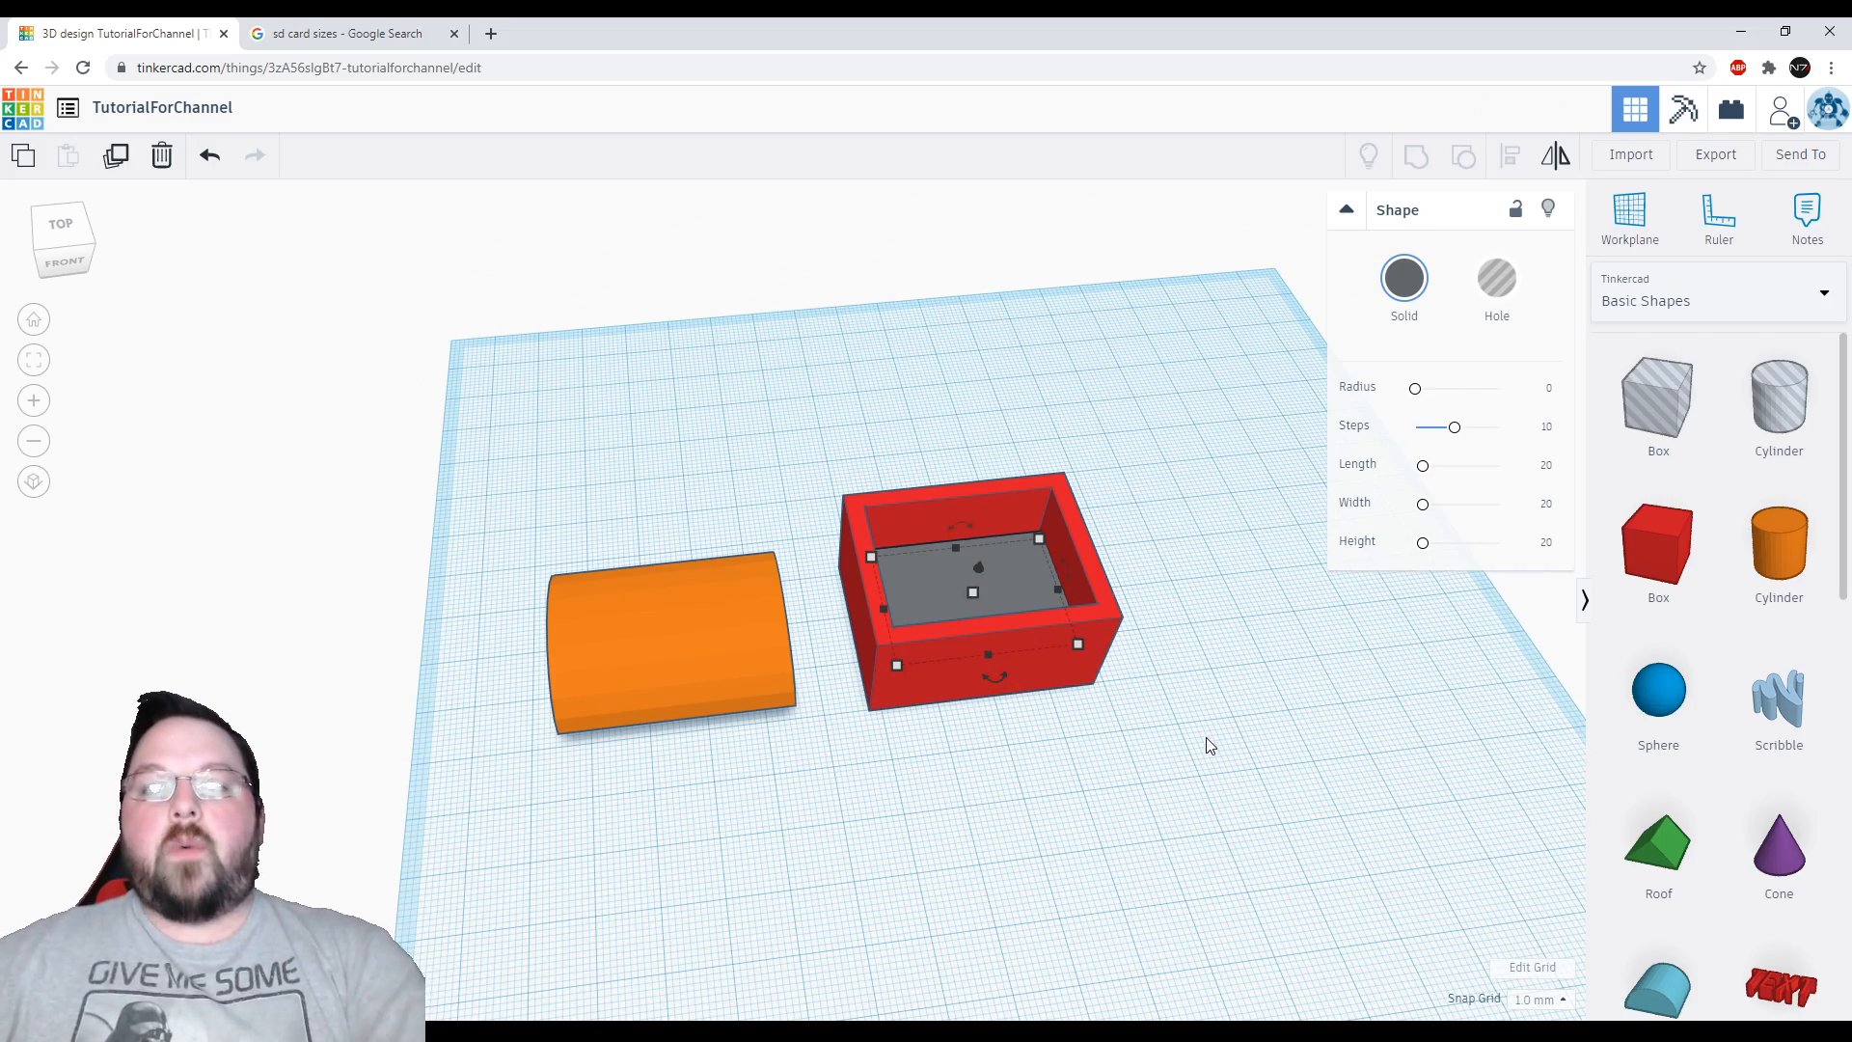
Rotate the grey card plate to stand upright on its edge and raise it 11 mm, to 3 mm above the workplane
{"action": "right_click_drag", "start_coordinate": [1206, 738], "coordinate": [1150, 690]}
{"action": "scroll", "coordinate": [1150, 689], "scroll_direction": "up", "scroll_amount": 3}
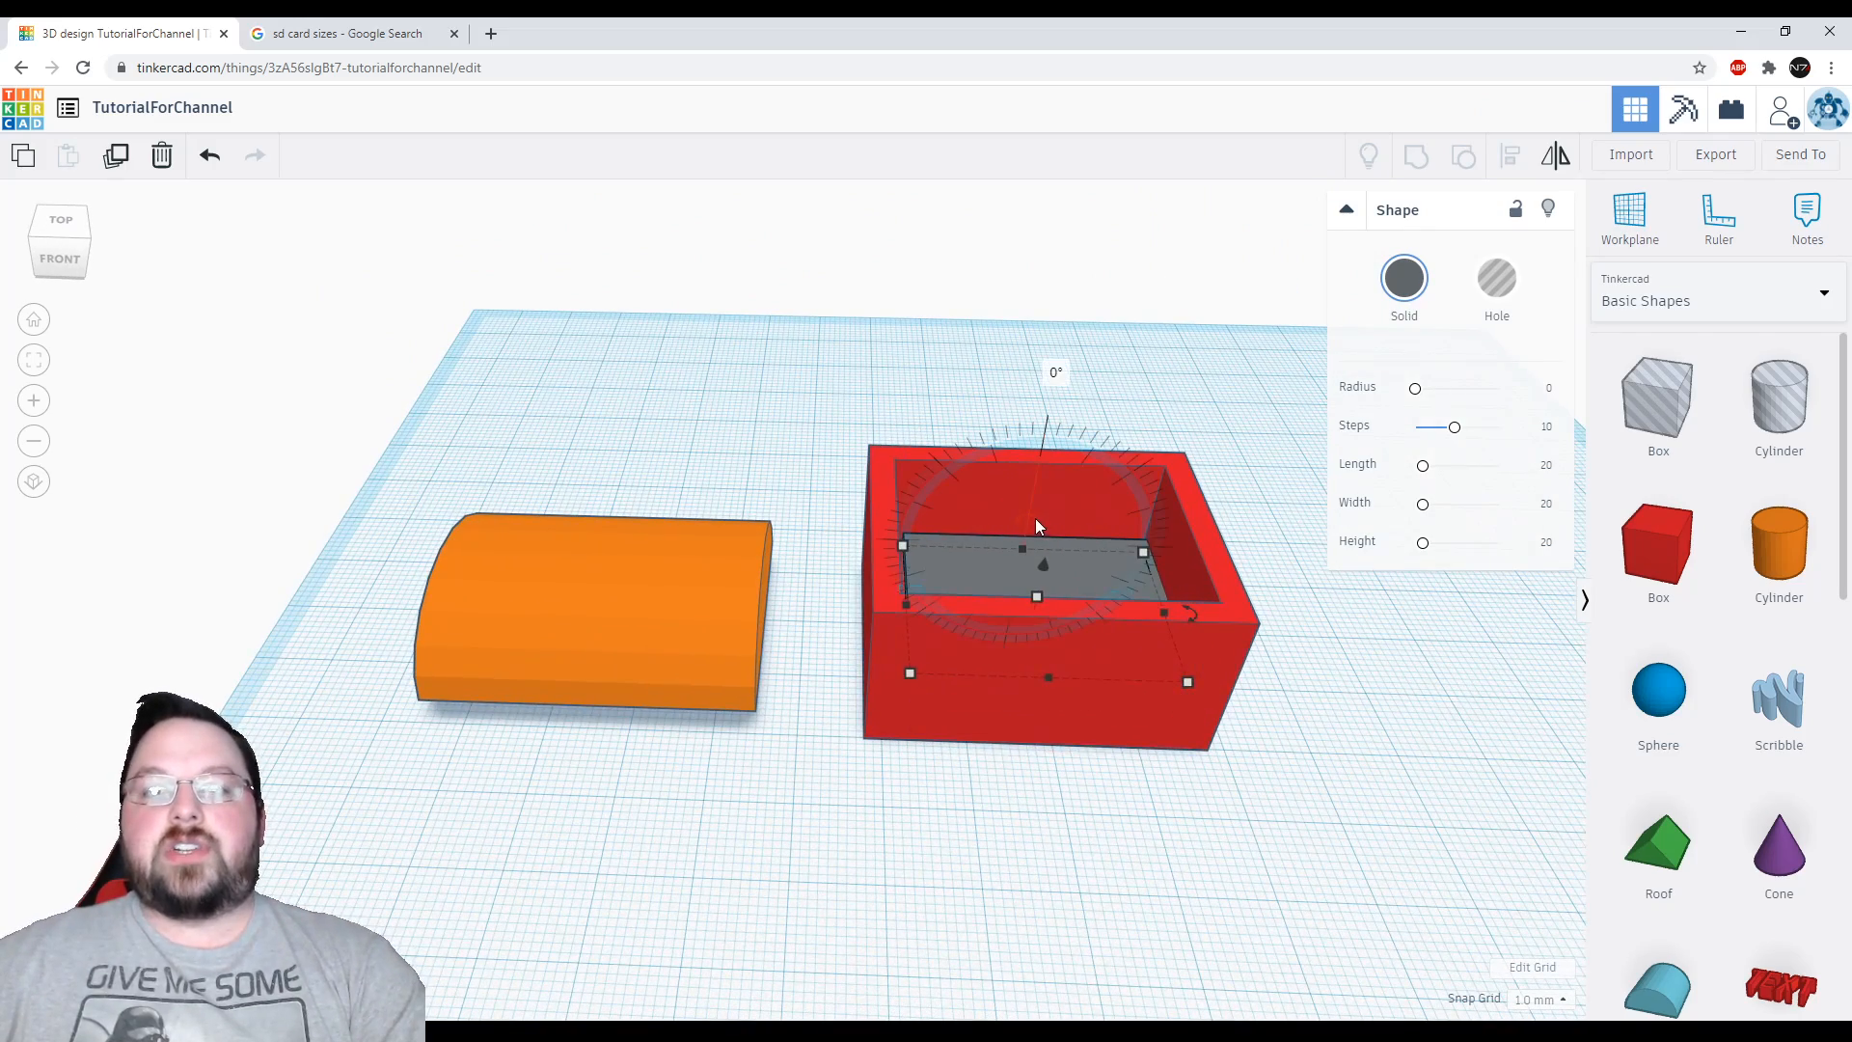
{"action": "left_click_drag", "start_coordinate": [1034, 518], "coordinate": [971, 544]}
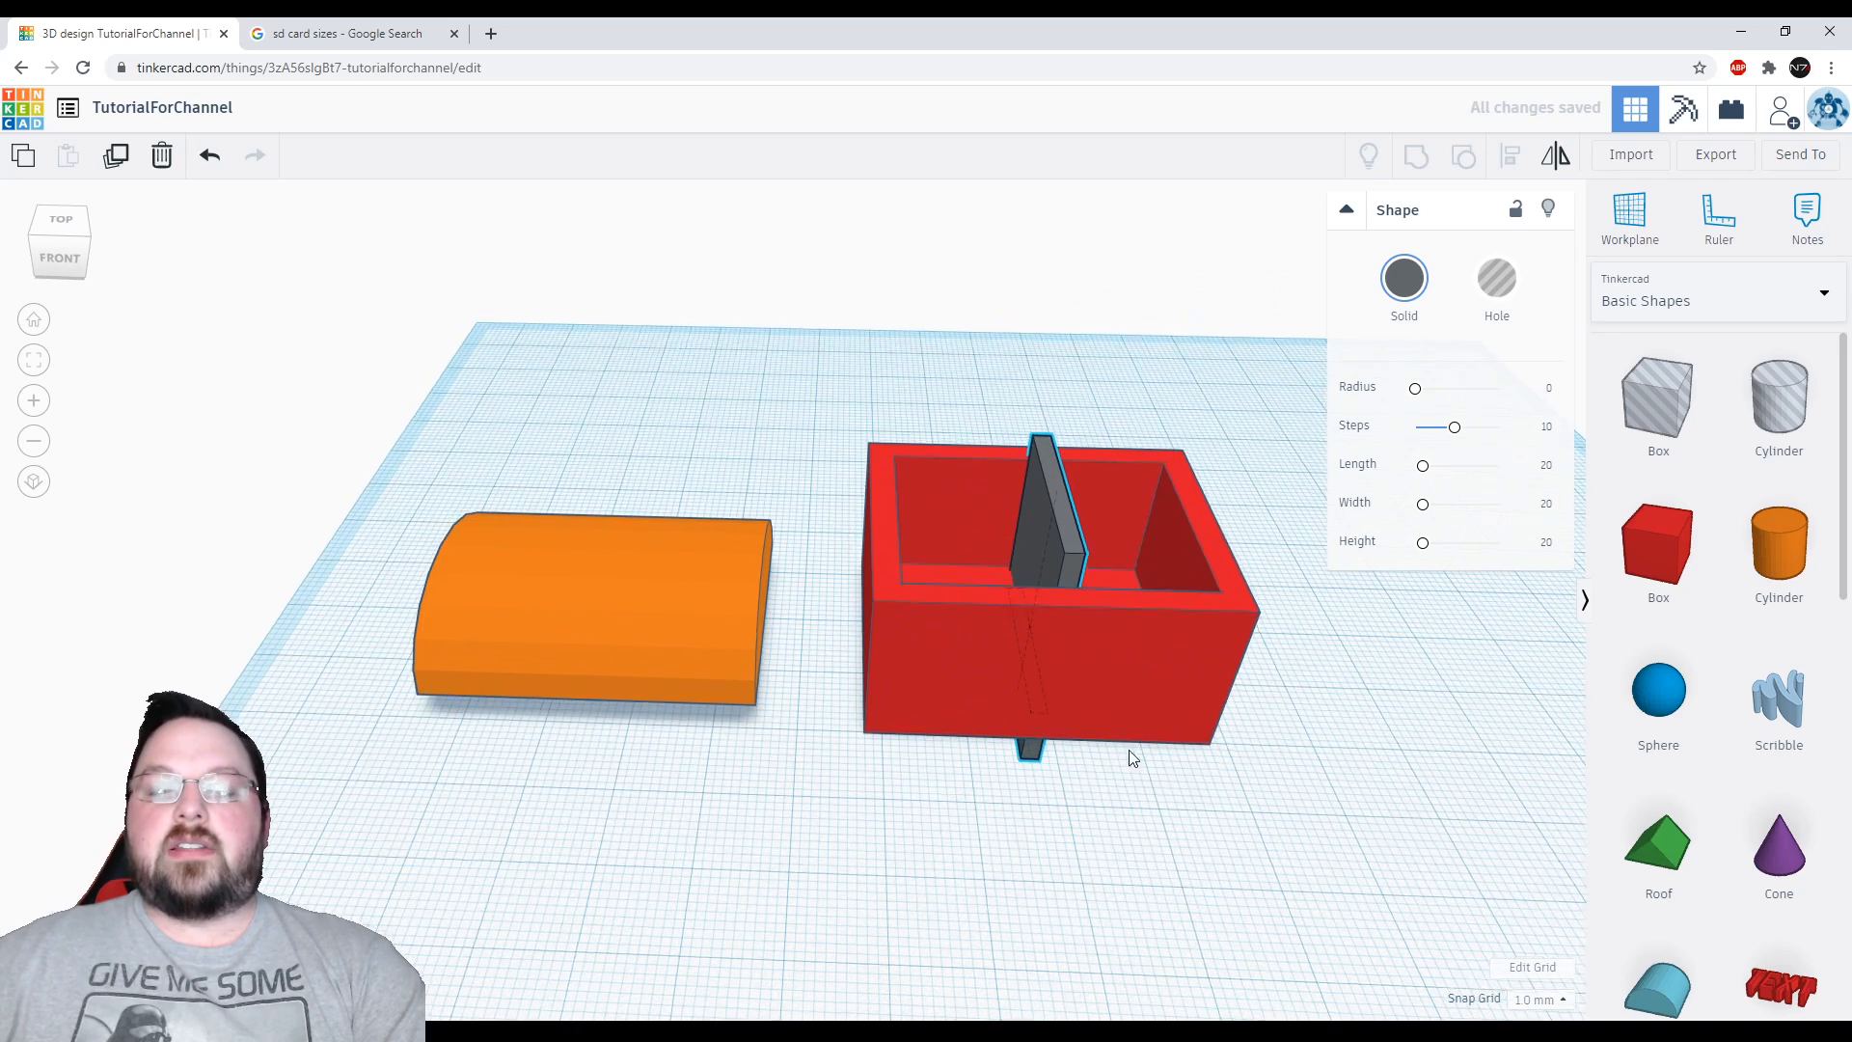
{"action": "right_click_drag", "start_coordinate": [1129, 751], "coordinate": [1124, 699]}
{"action": "left_click_drag", "start_coordinate": [1051, 397], "coordinate": [1059, 304]}
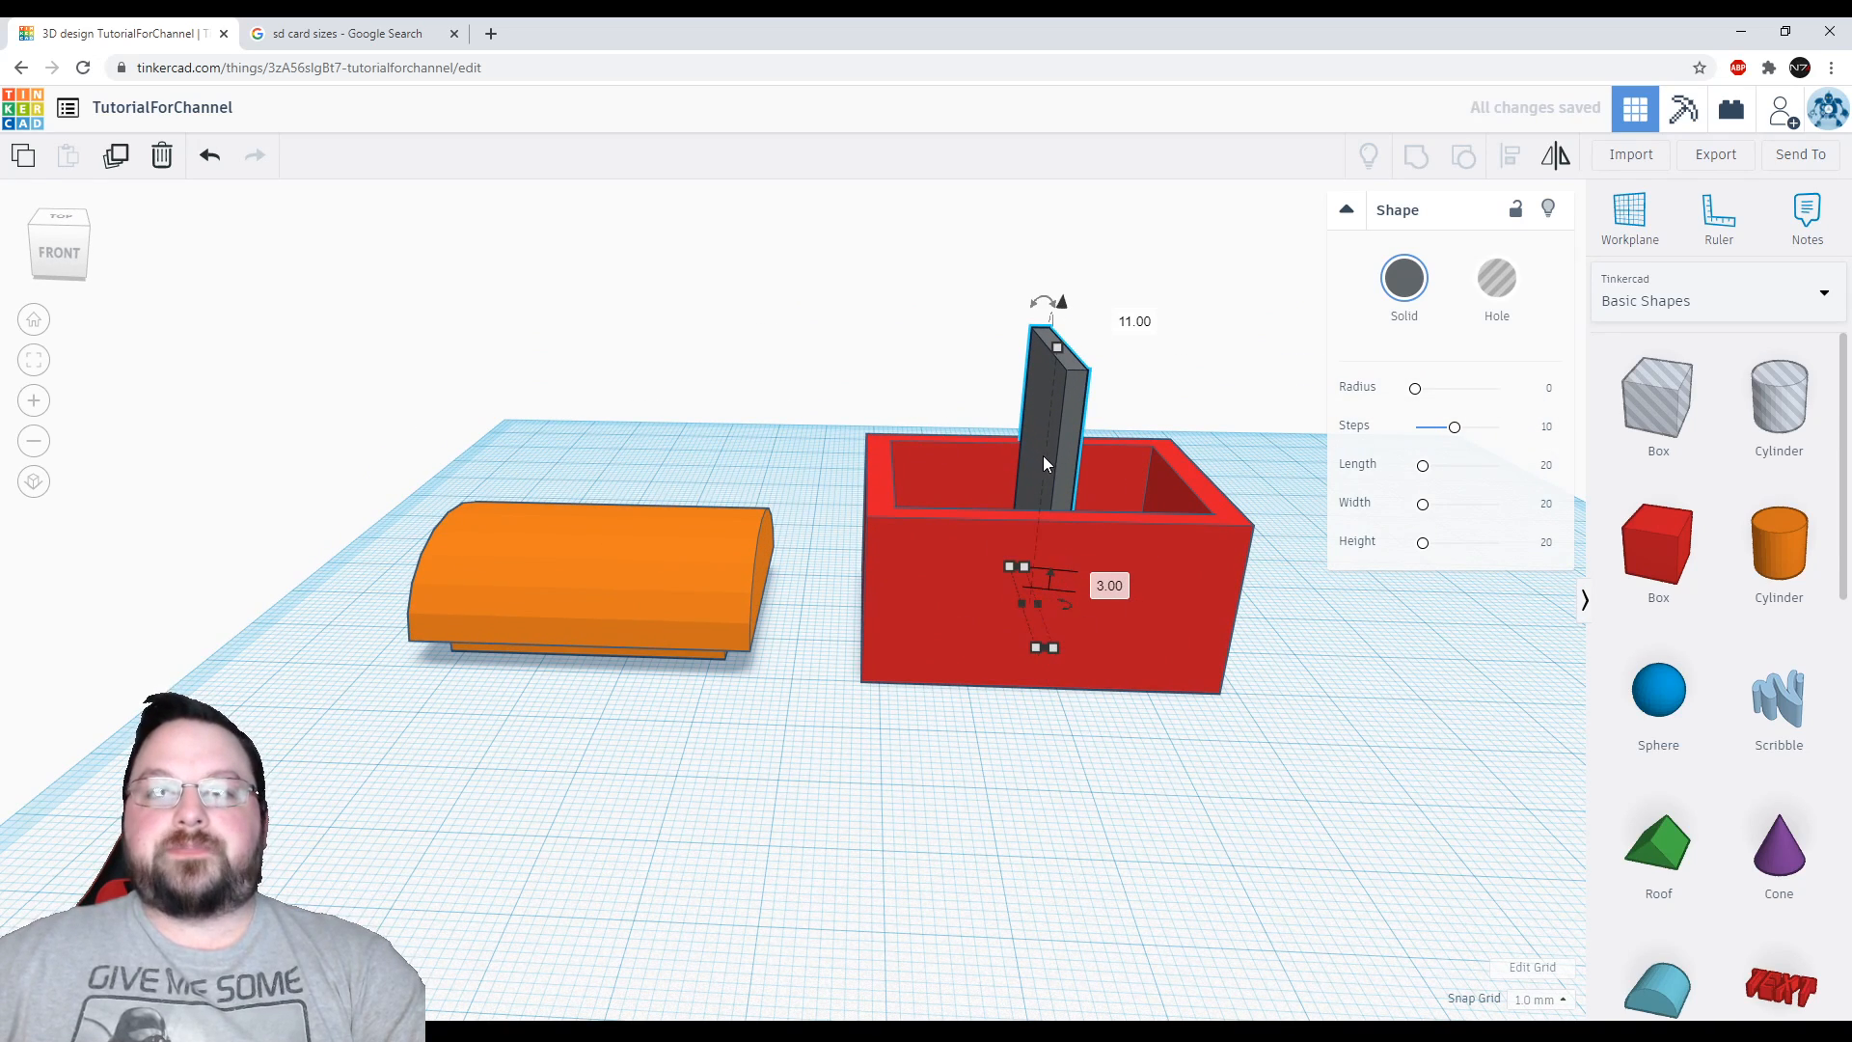
Shift the upright card close to the cavity's end wall on the side nearest the orange lid
{"action": "left_click_drag", "start_coordinate": [1044, 463], "coordinate": [918, 451]}
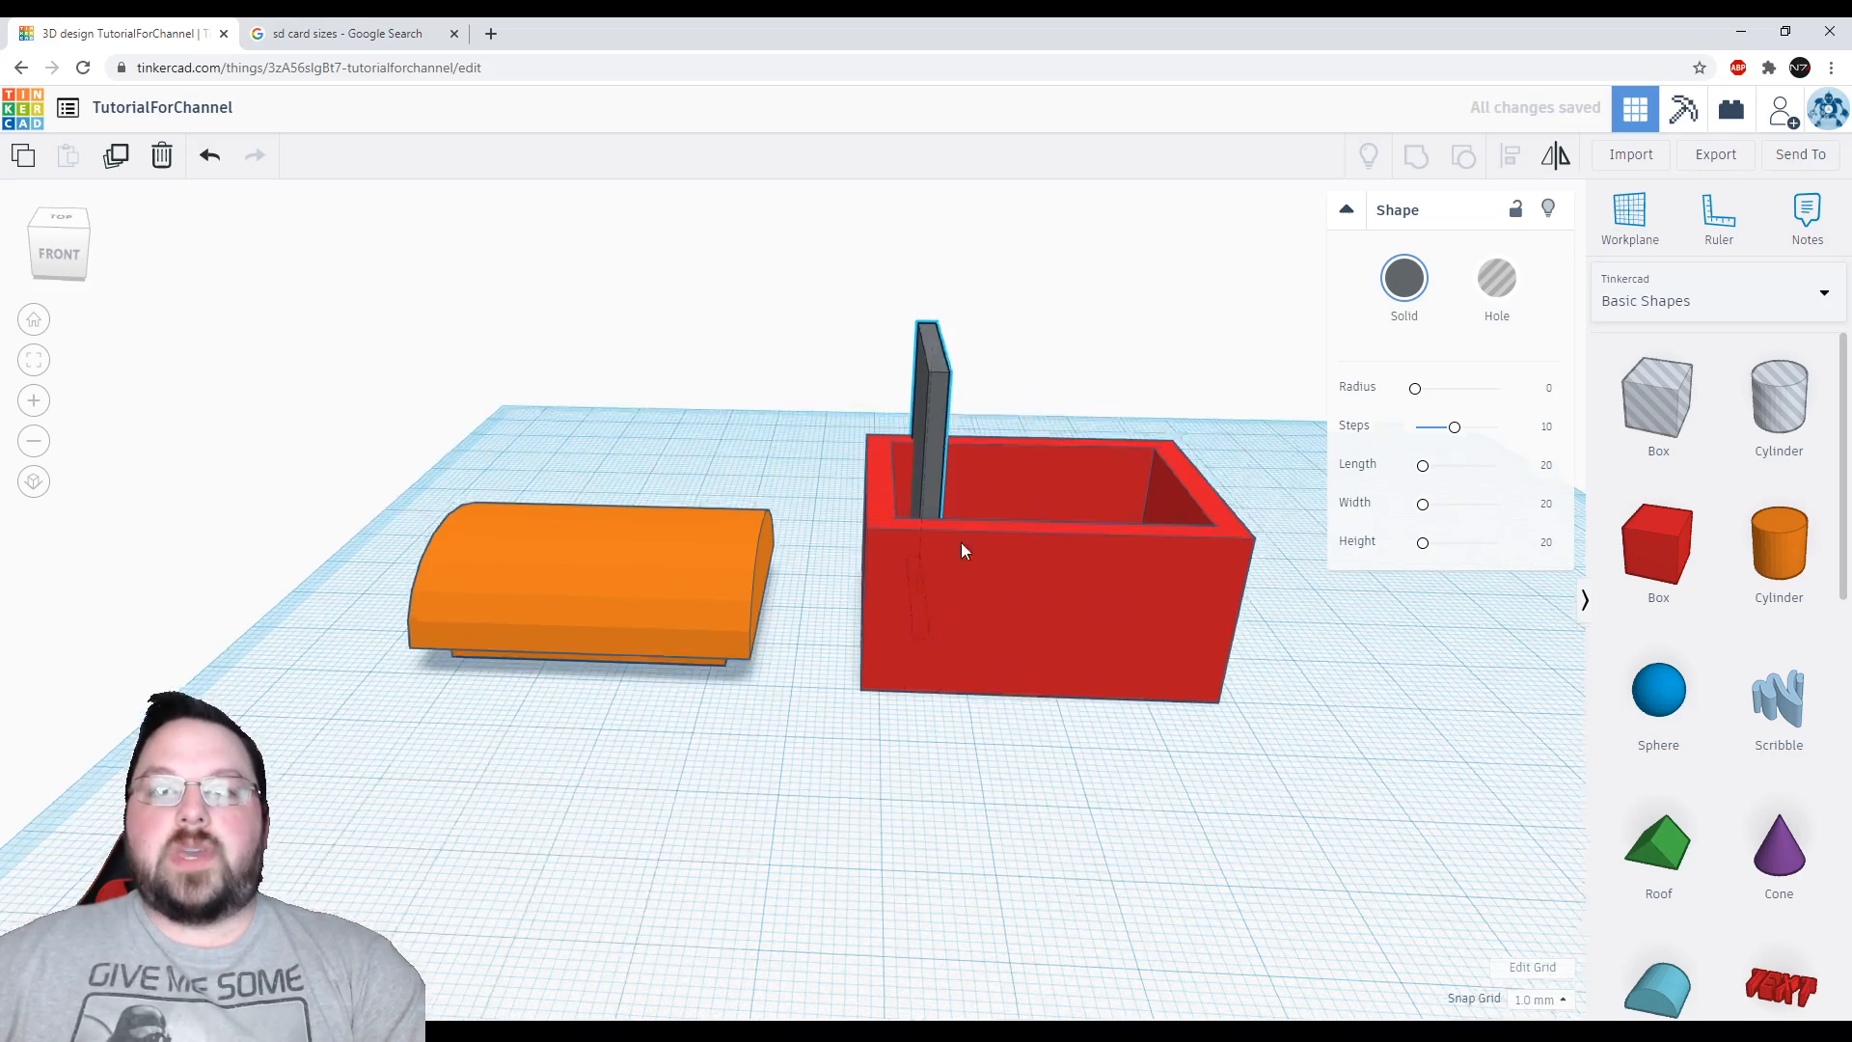
{"action": "right_click_drag", "start_coordinate": [960, 542], "coordinate": [914, 661]}
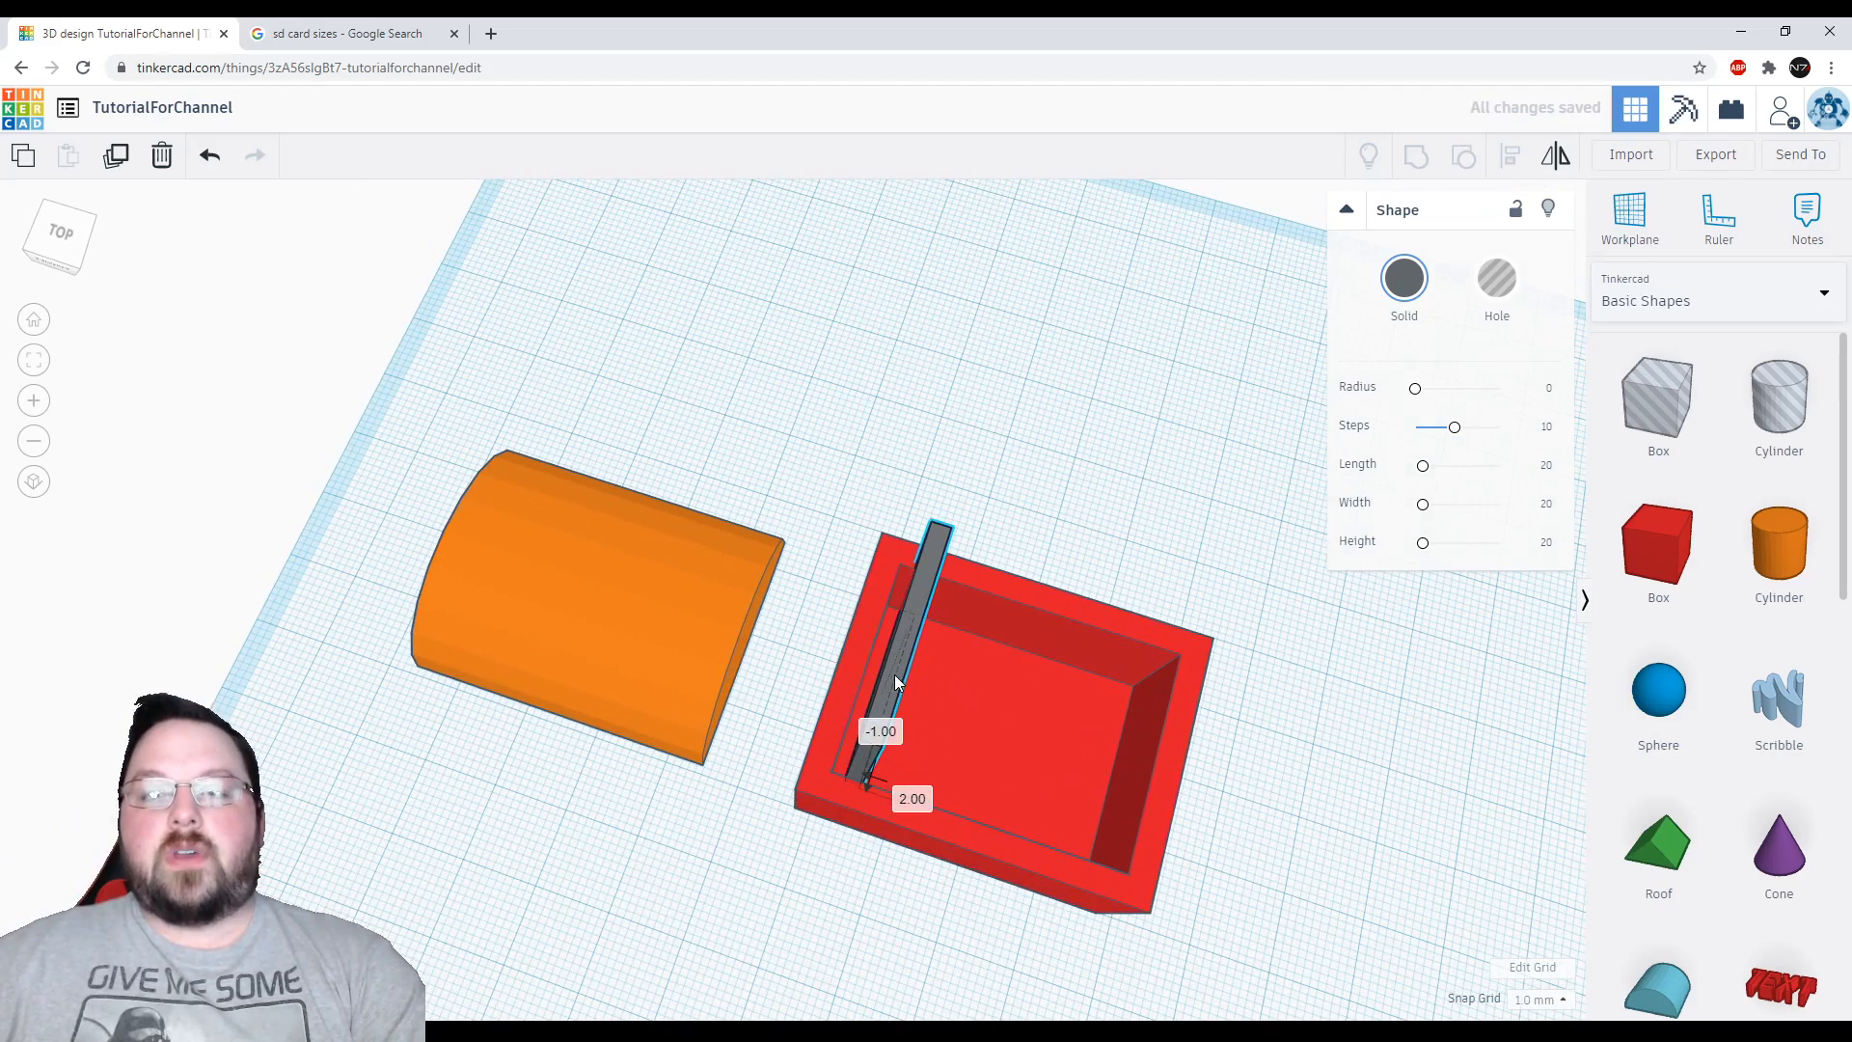
{"action": "left_click", "coordinate": [894, 681]}
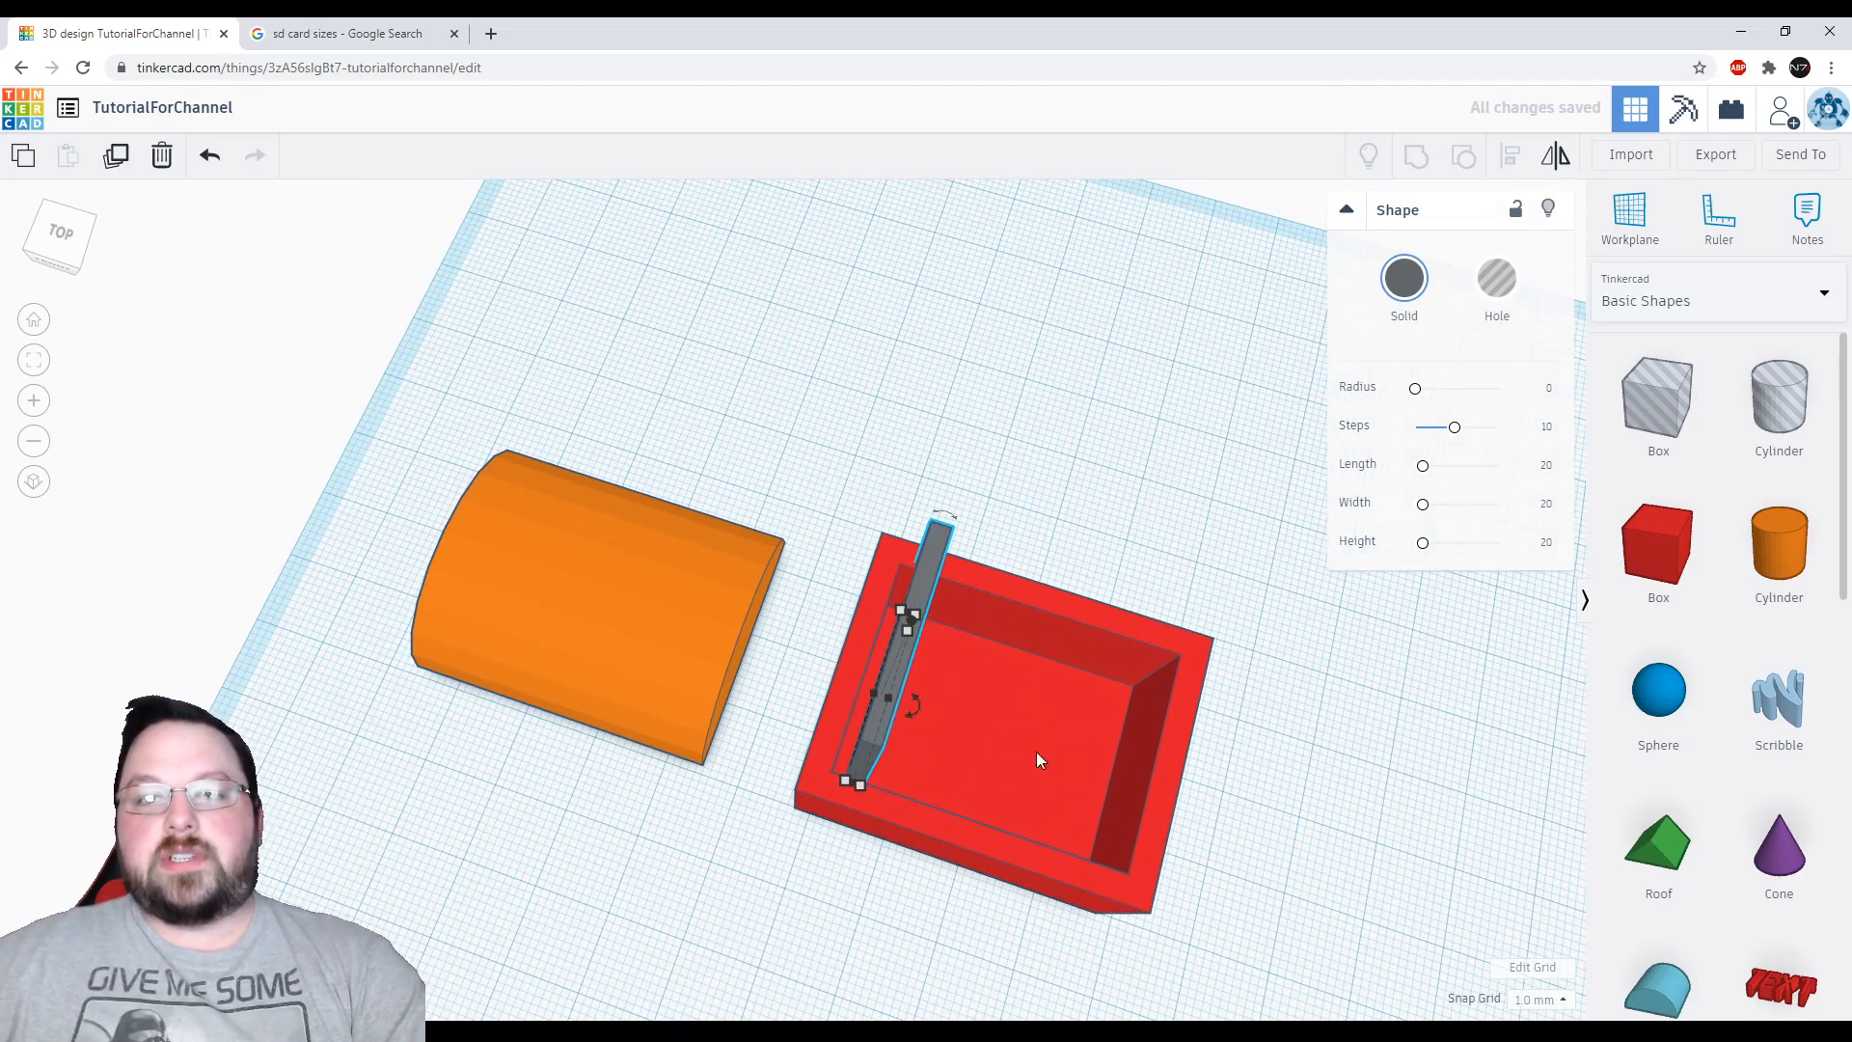
Duplicate the upright card at even spacing along the cavity to make a row of four, undoing any excess change
{"action": "right_click_drag", "start_coordinate": [1036, 750], "coordinate": [1132, 729]}
{"action": "key", "text": "ctrl+d"}
{"action": "key", "text": "shift+Right"}
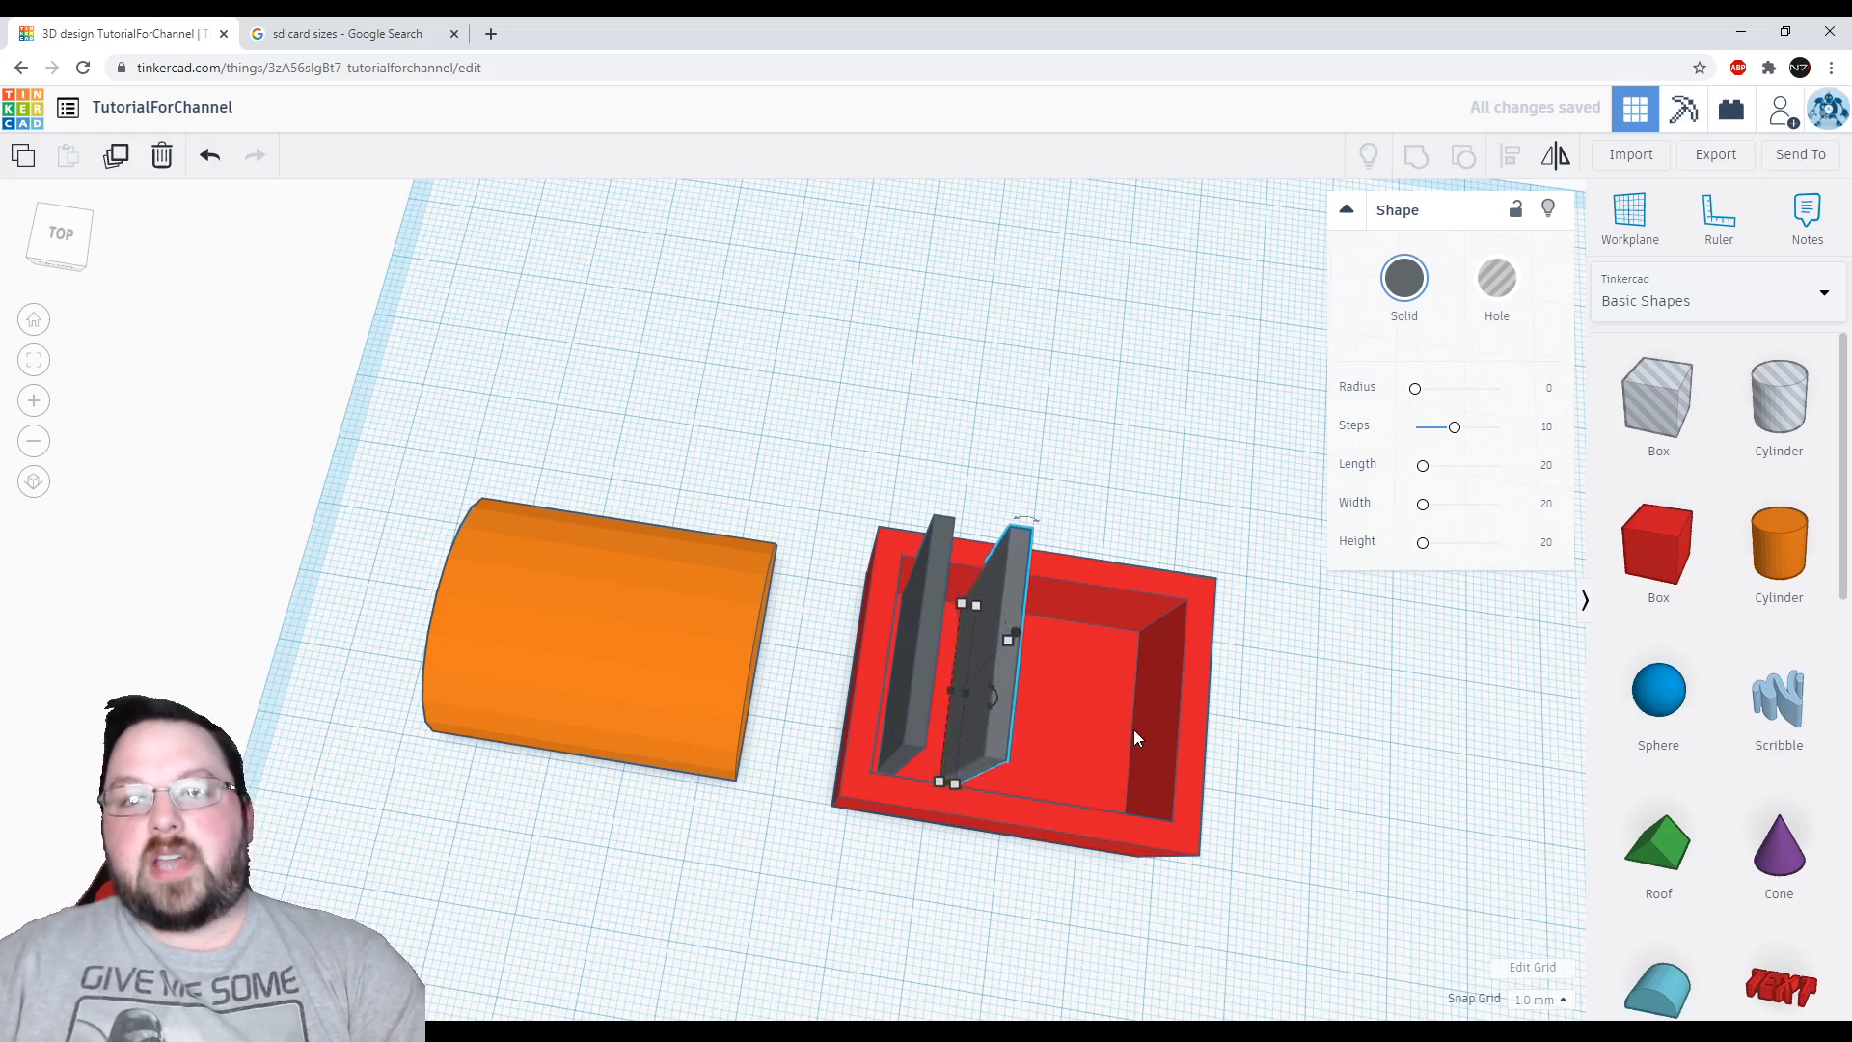
{"action": "key", "text": "shift+Right"}
{"action": "key", "text": "ctrl+d"}
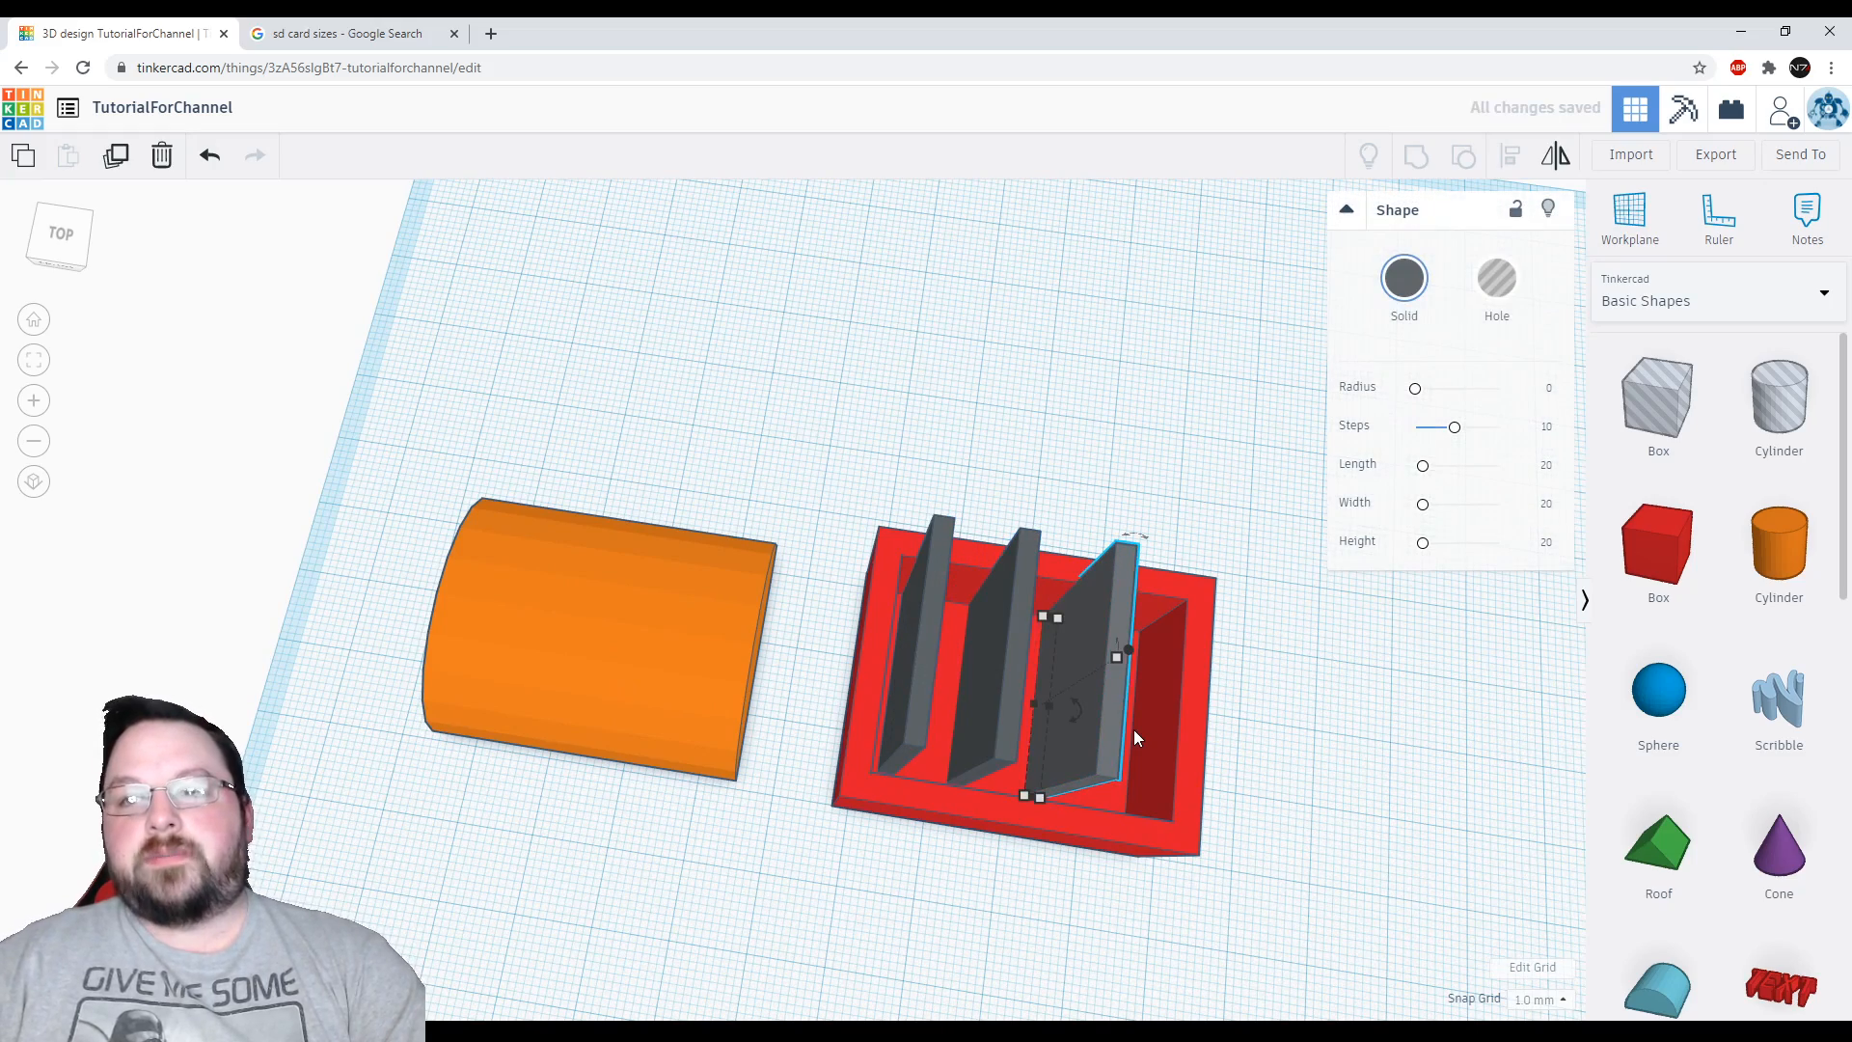
{"action": "key", "text": "ctrl+d"}
{"action": "right_click_drag", "start_coordinate": [1389, 831], "coordinate": [1325, 725]}
{"action": "key", "text": "ctrl+z"}
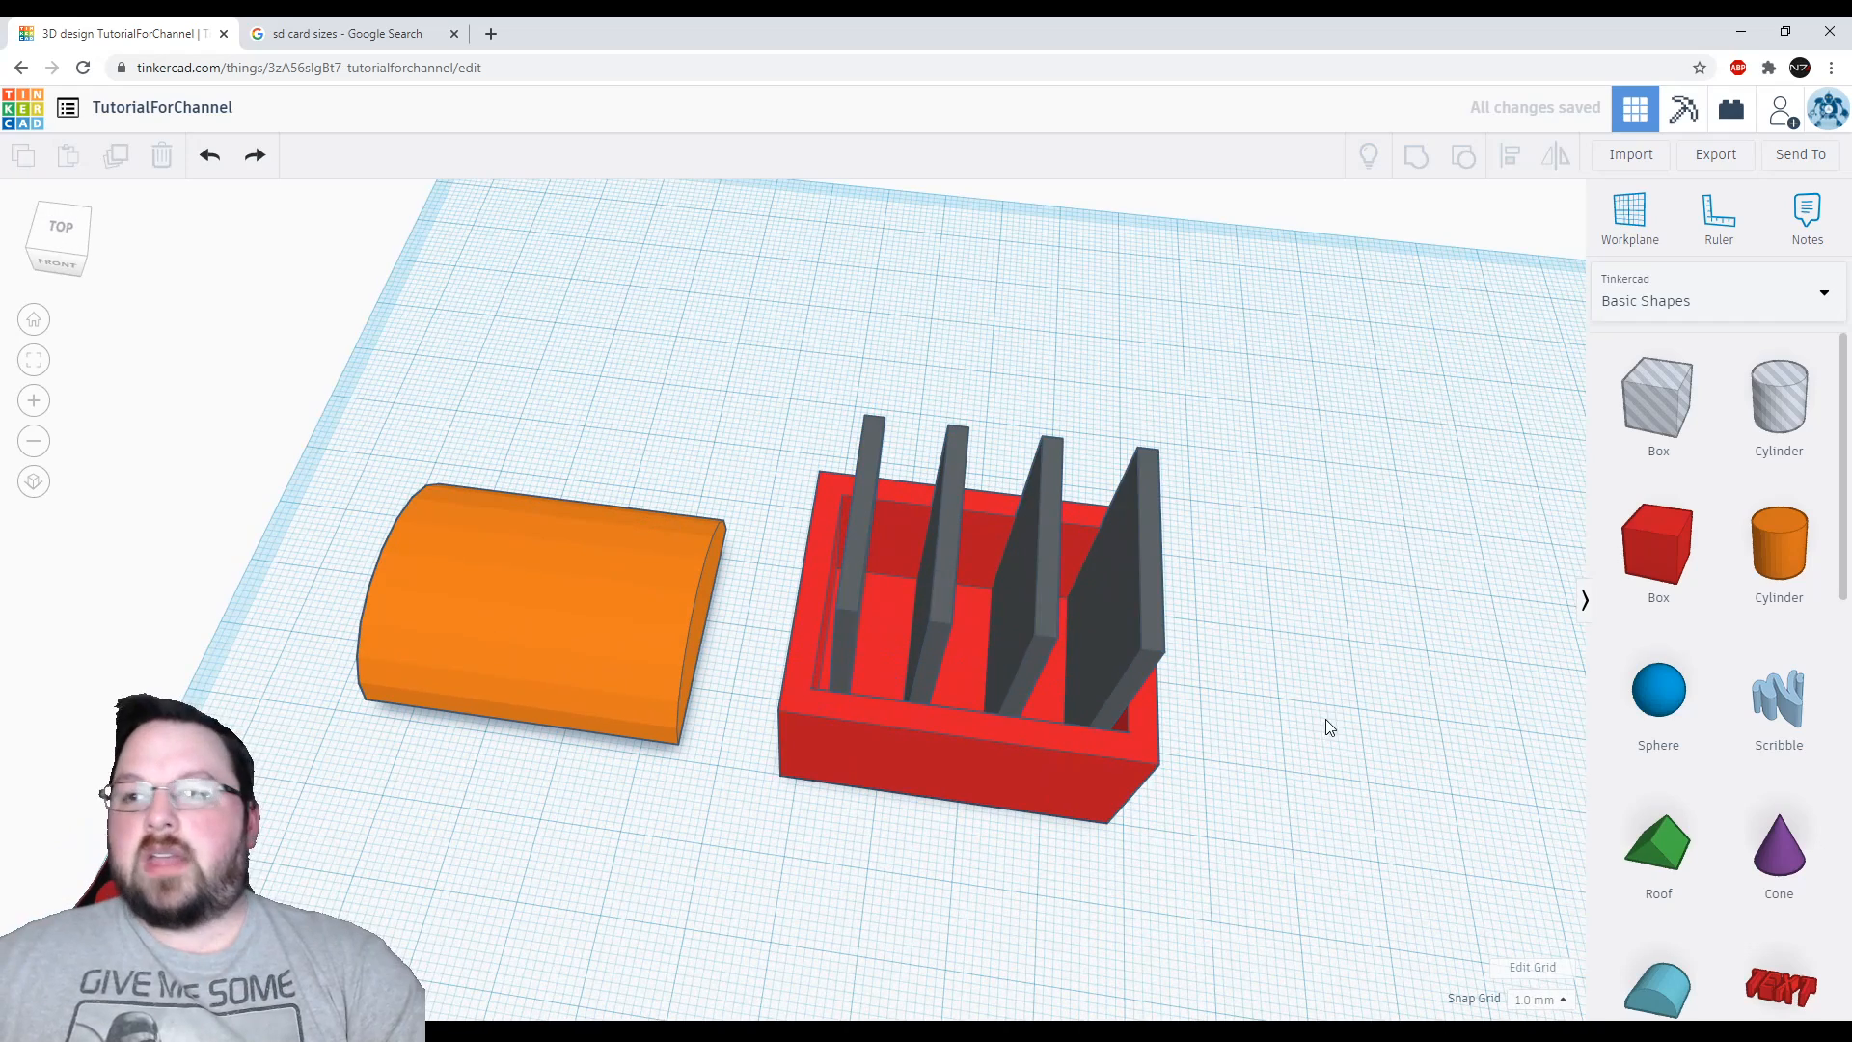
Add a red box between the first two cards and stretch it into a thin divider about 27 mm long across the cavity
{"action": "left_click_drag", "start_coordinate": [1658, 540], "coordinate": [873, 623]}
{"action": "left_click_drag", "start_coordinate": [882, 693], "coordinate": [880, 744]}
{"action": "left_click_drag", "start_coordinate": [889, 620], "coordinate": [889, 651]}
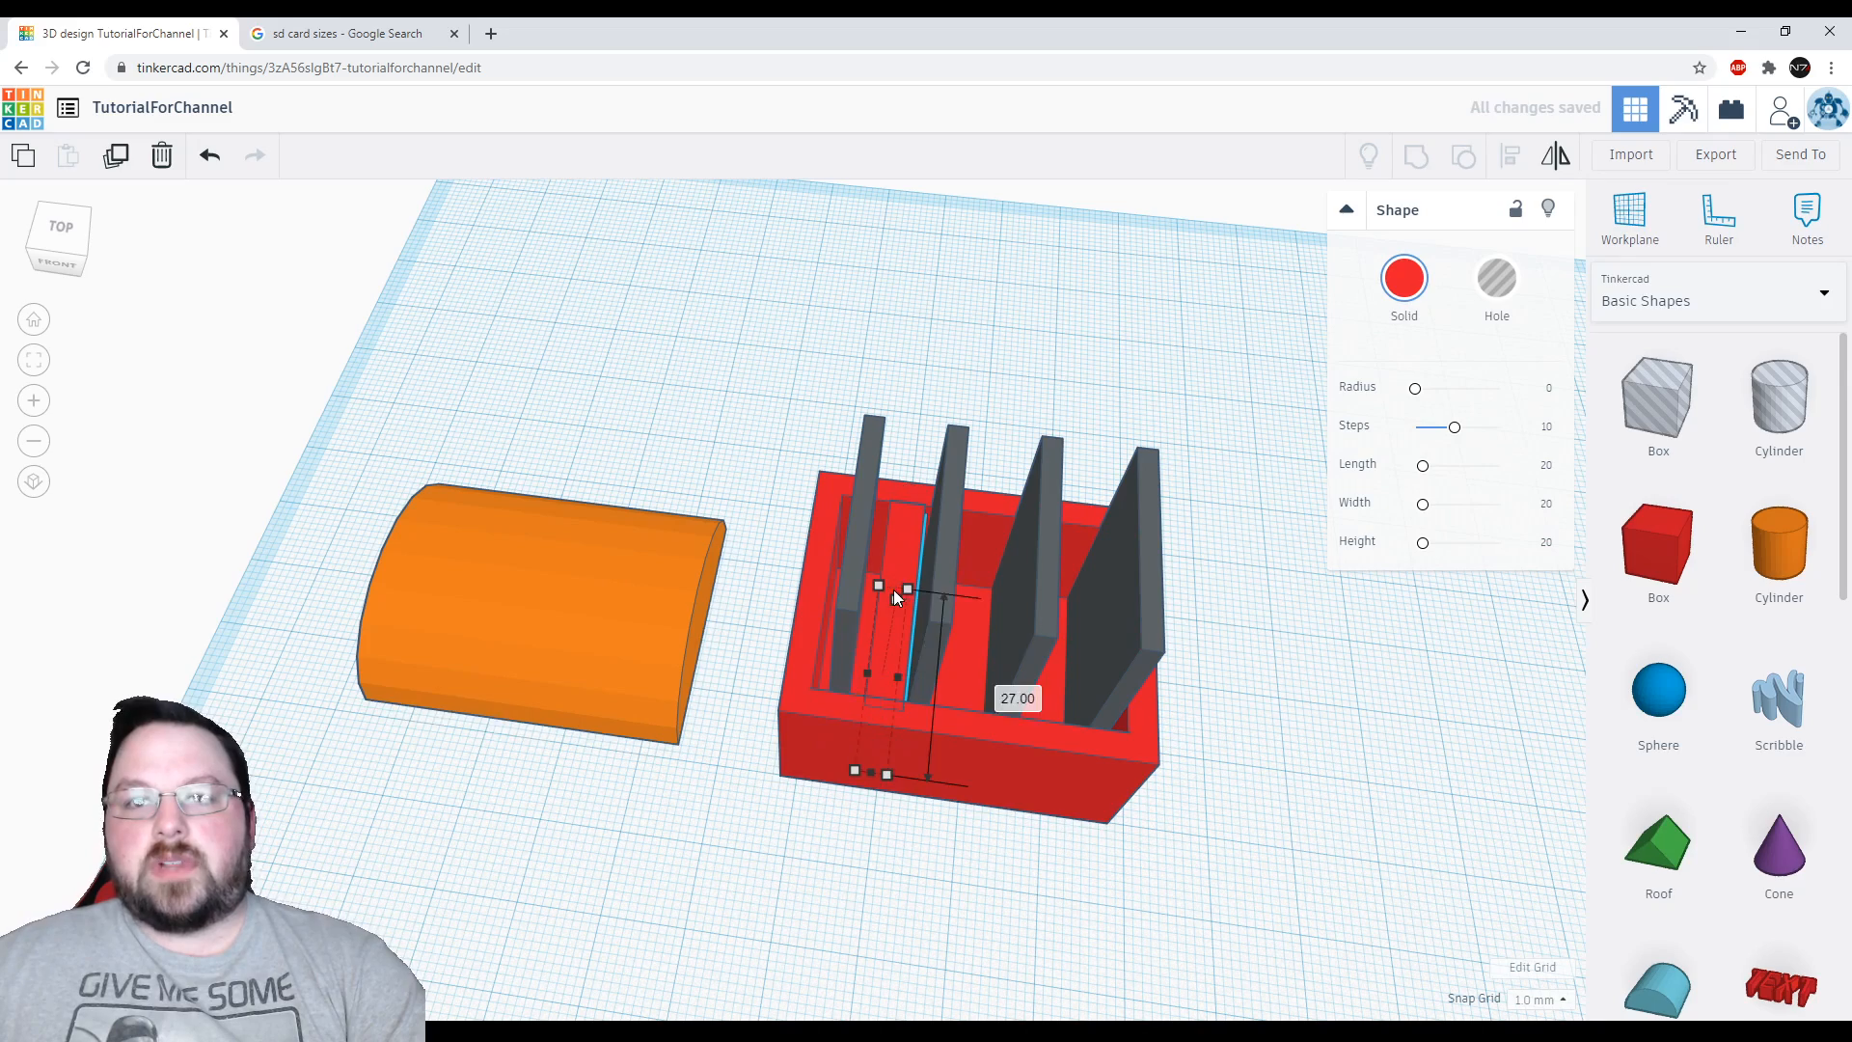
Group the red divider with the red base and inspect how the cards sit around it
{"action": "left_click", "coordinate": [1143, 691], "text": "shift"}
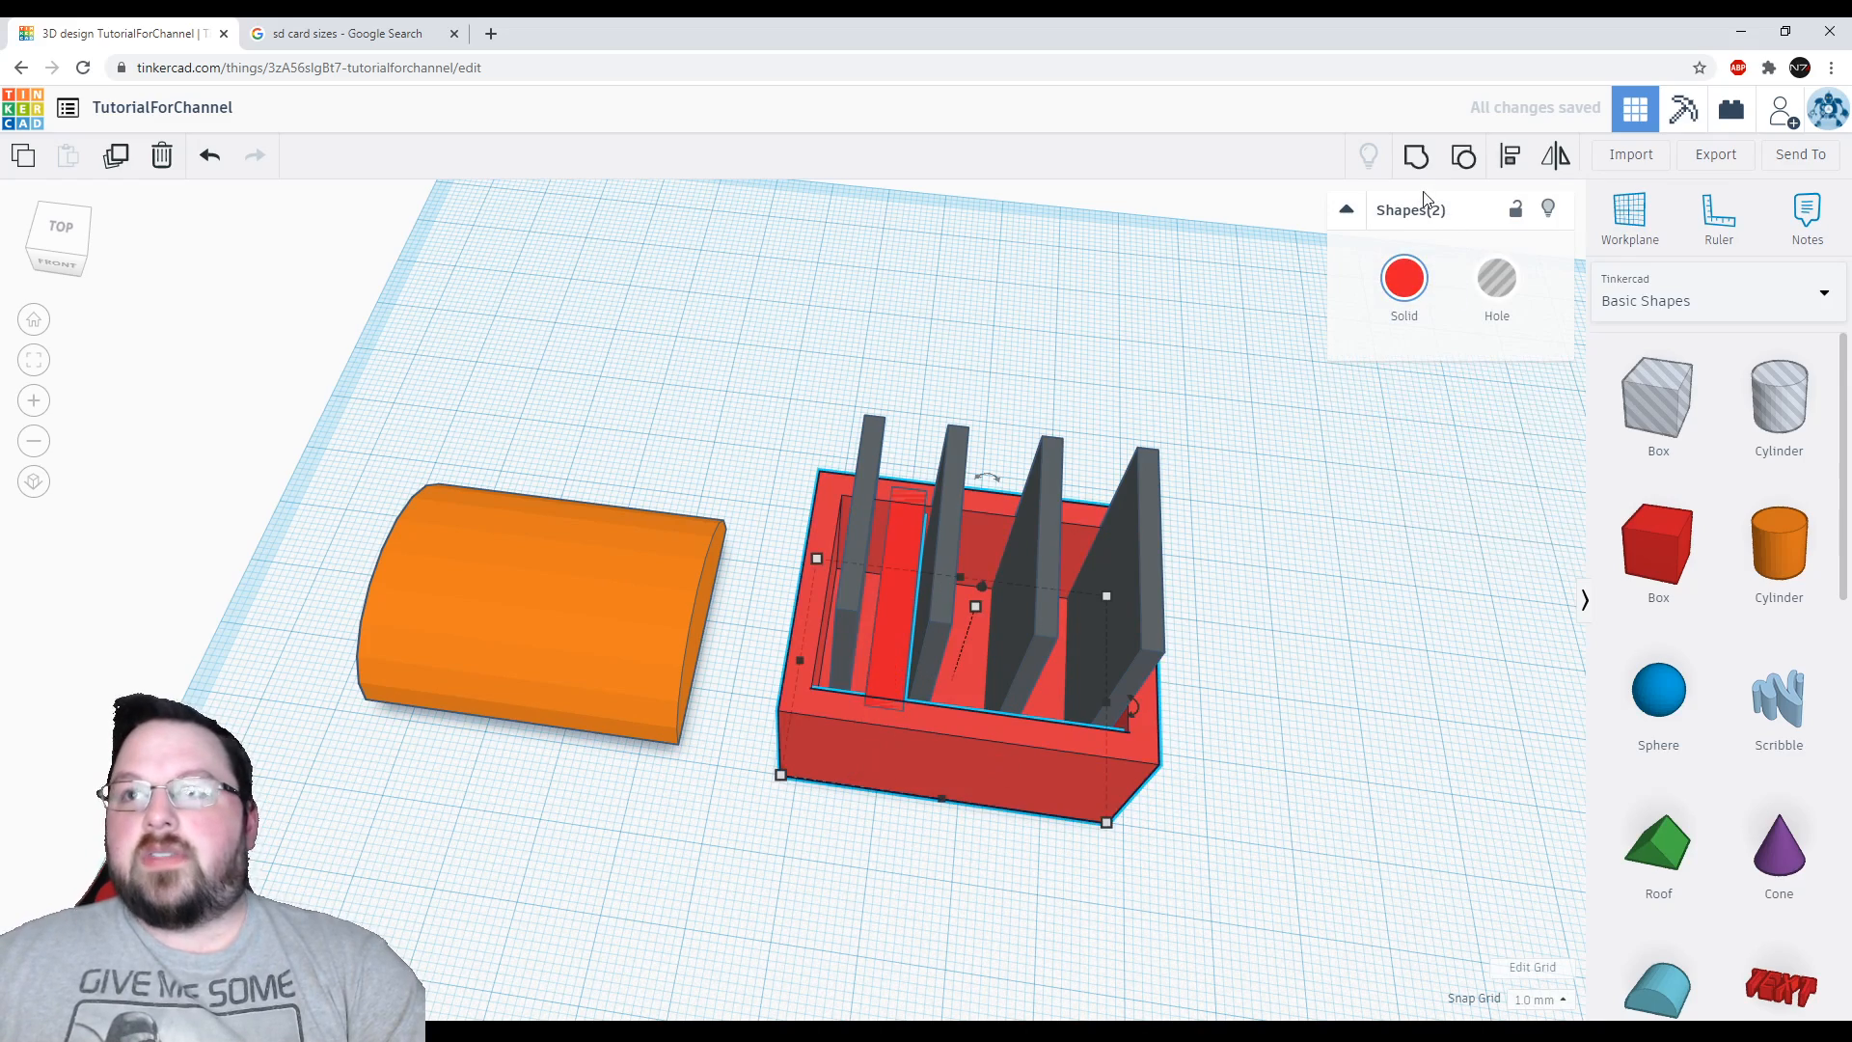
{"action": "left_click", "coordinate": [1416, 156]}
{"action": "left_click", "coordinate": [1021, 872]}
{"action": "right_click_drag", "start_coordinate": [1021, 872], "coordinate": [877, 455]}
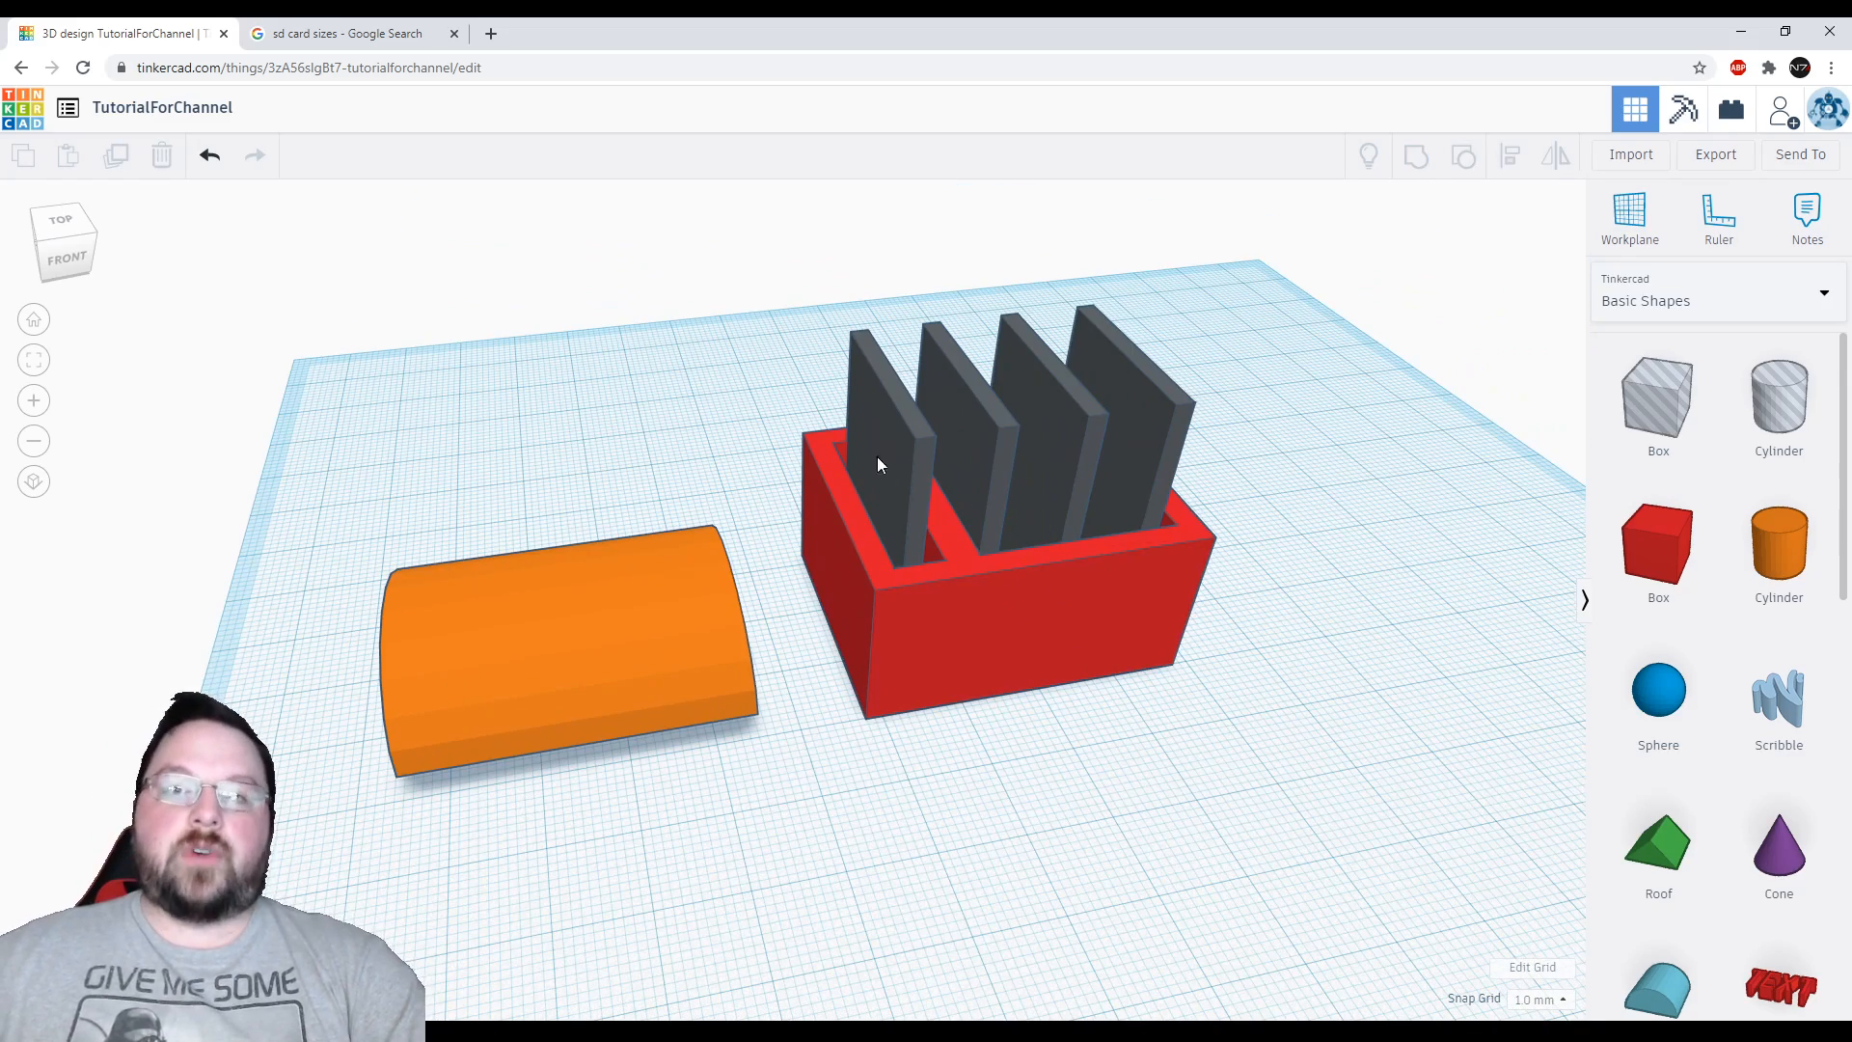
{"action": "right_click_drag", "start_coordinate": [992, 490], "coordinate": [948, 649]}
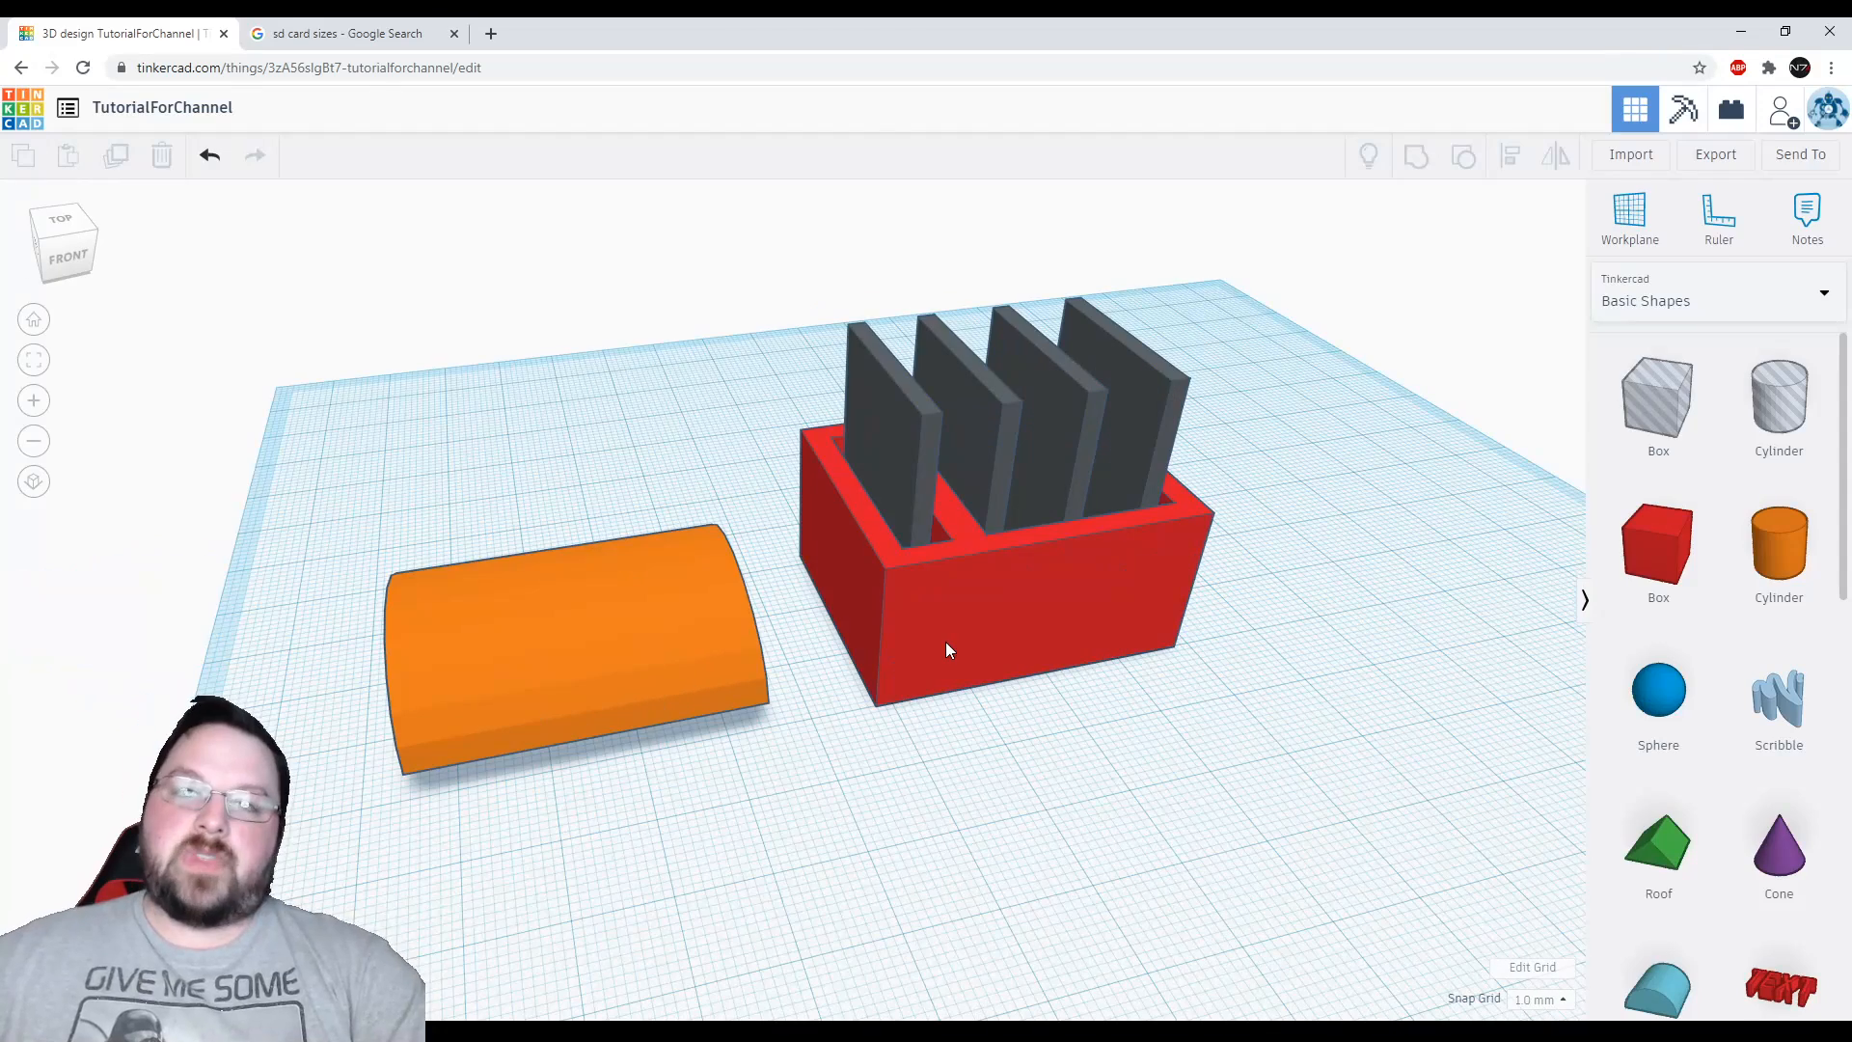